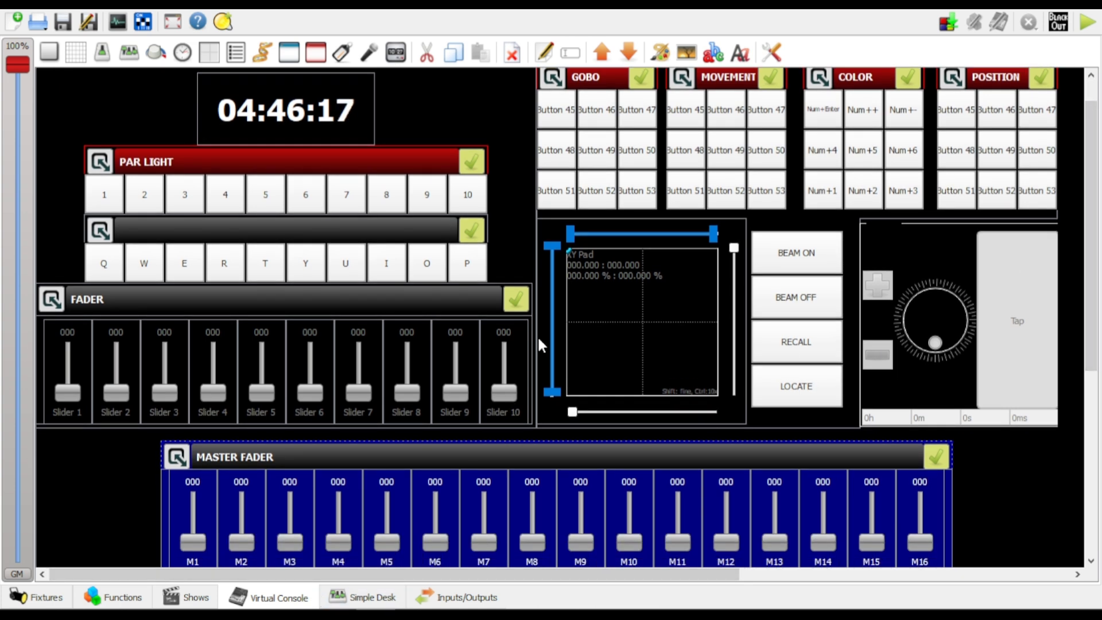
pyautogui.scroll(1, 1097, 198)
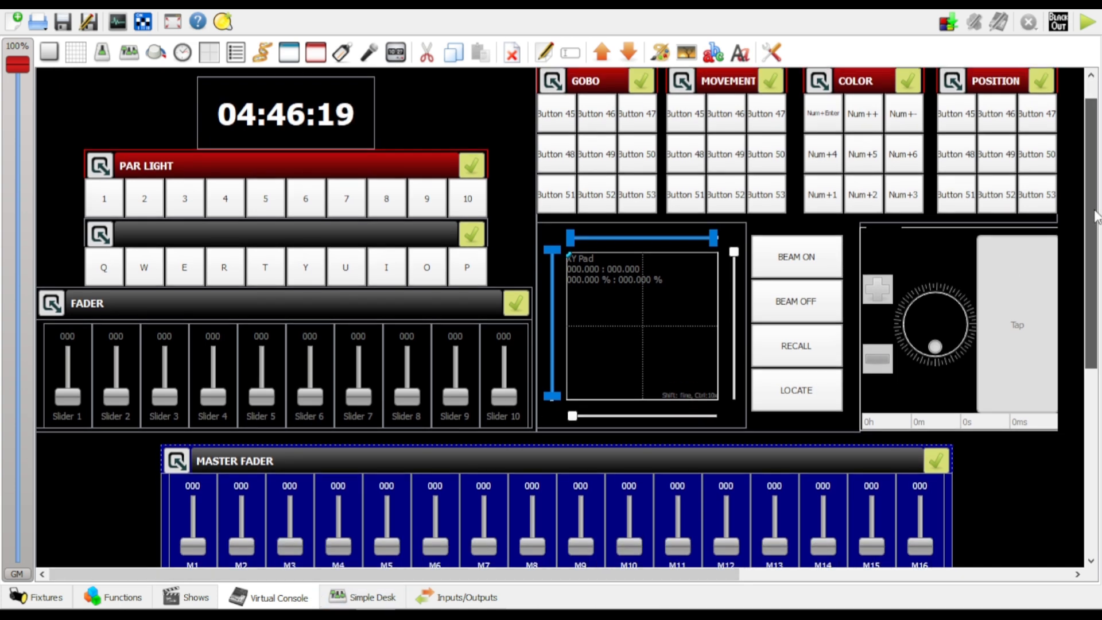
pyautogui.moveTo(1096, 198); pyautogui.dragTo(1096, 211)
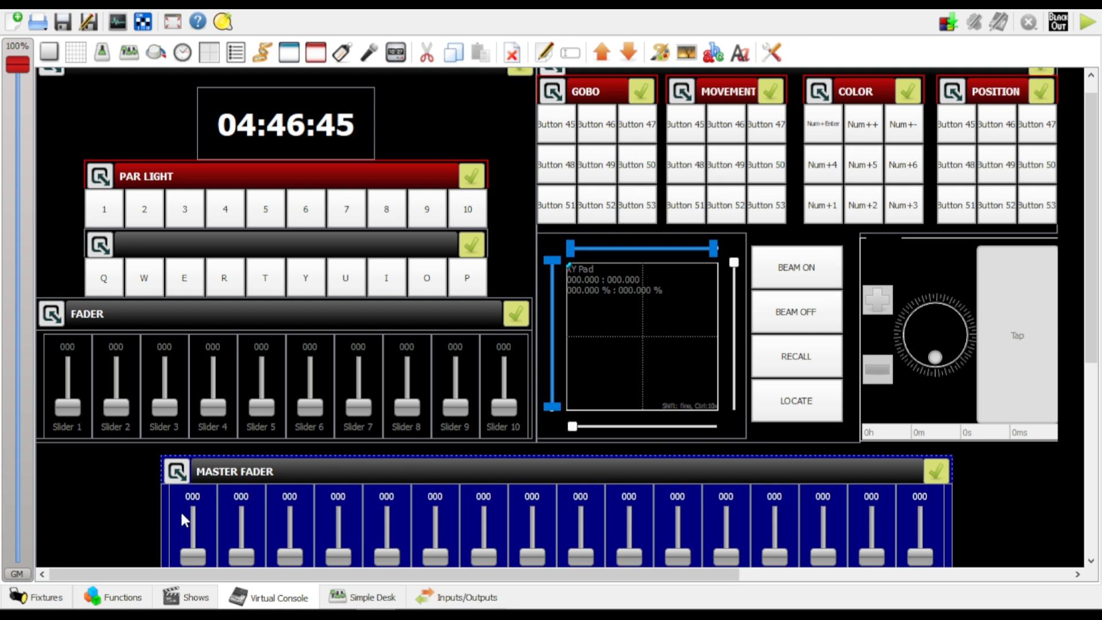
pyautogui.click(116, 598)
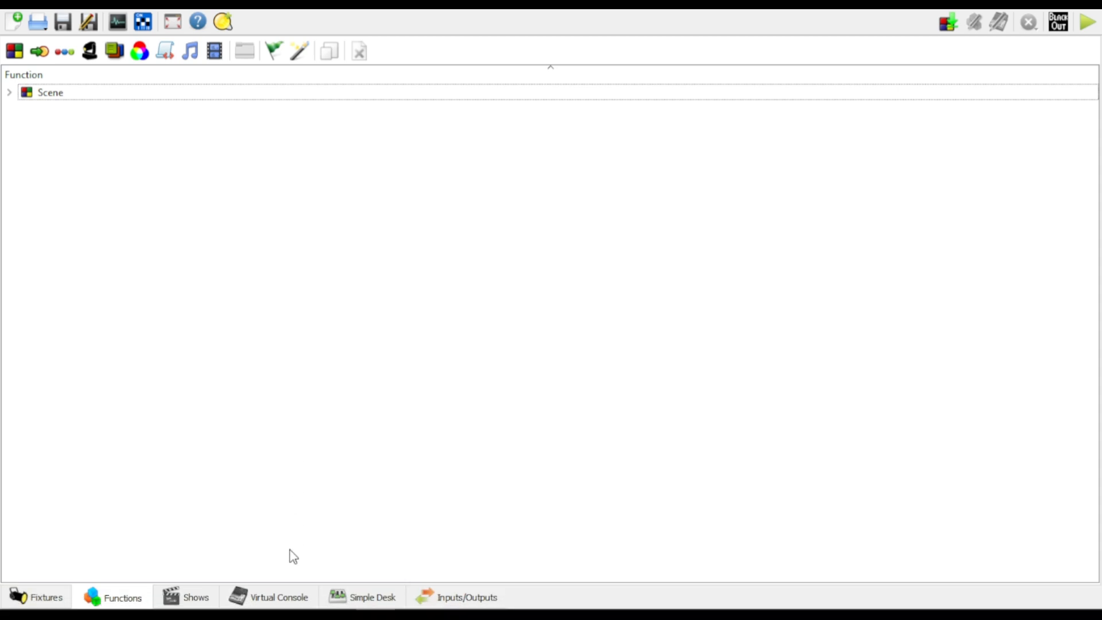
pyautogui.click(276, 597)
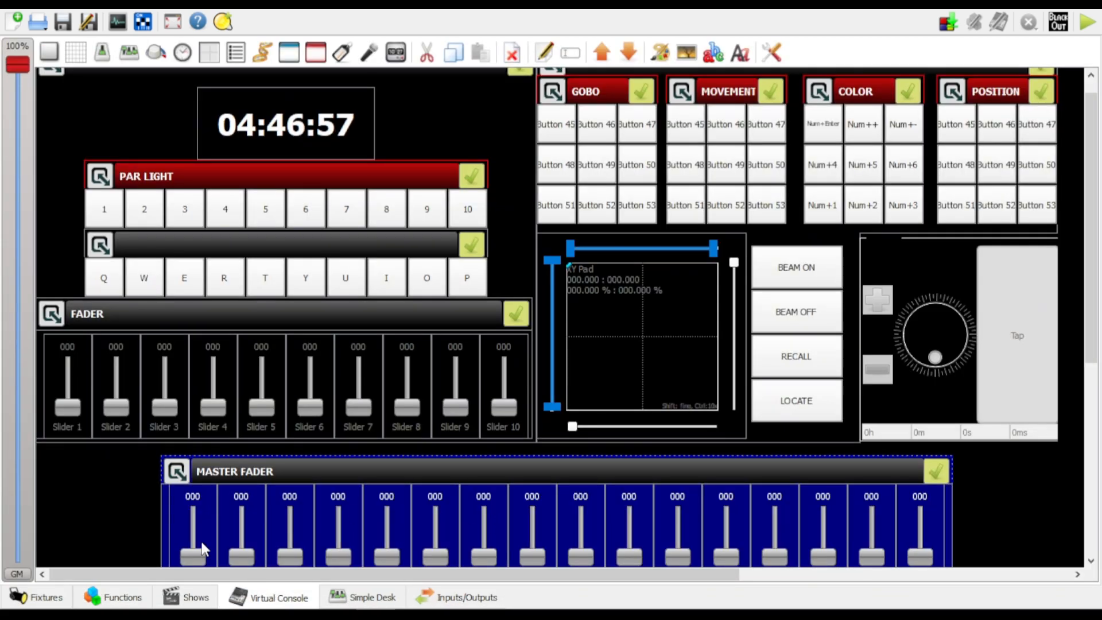
# Inspect the channel levels of vorlane #1 in the All white scene and the fixtures patched in Universe 1
pyautogui.click(125, 602)
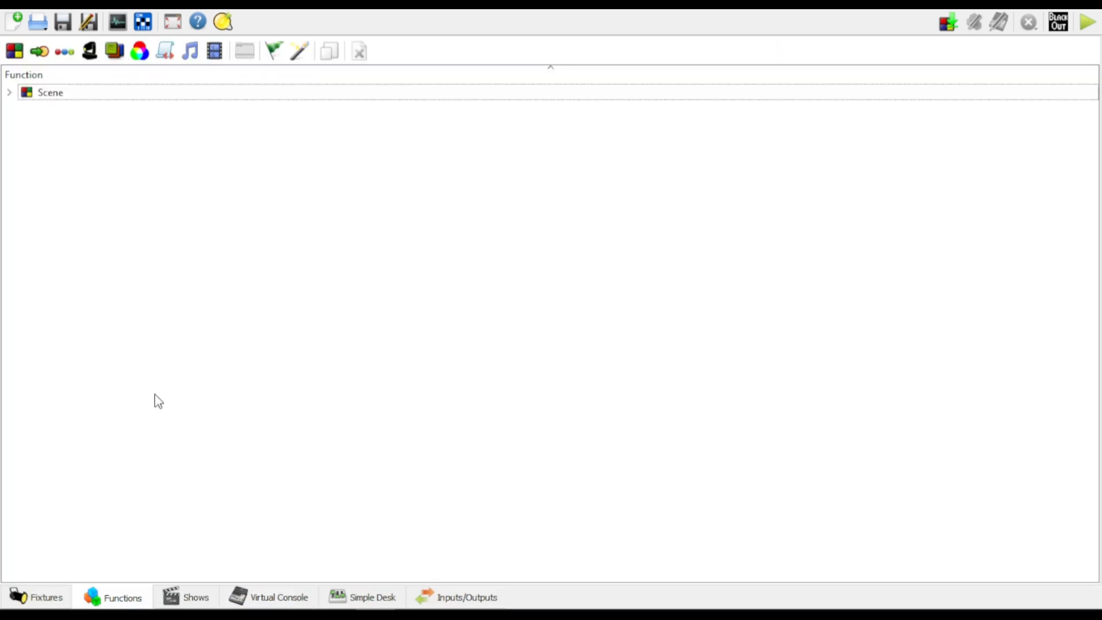
pyautogui.click(9, 91)
pyautogui.click(76, 110)
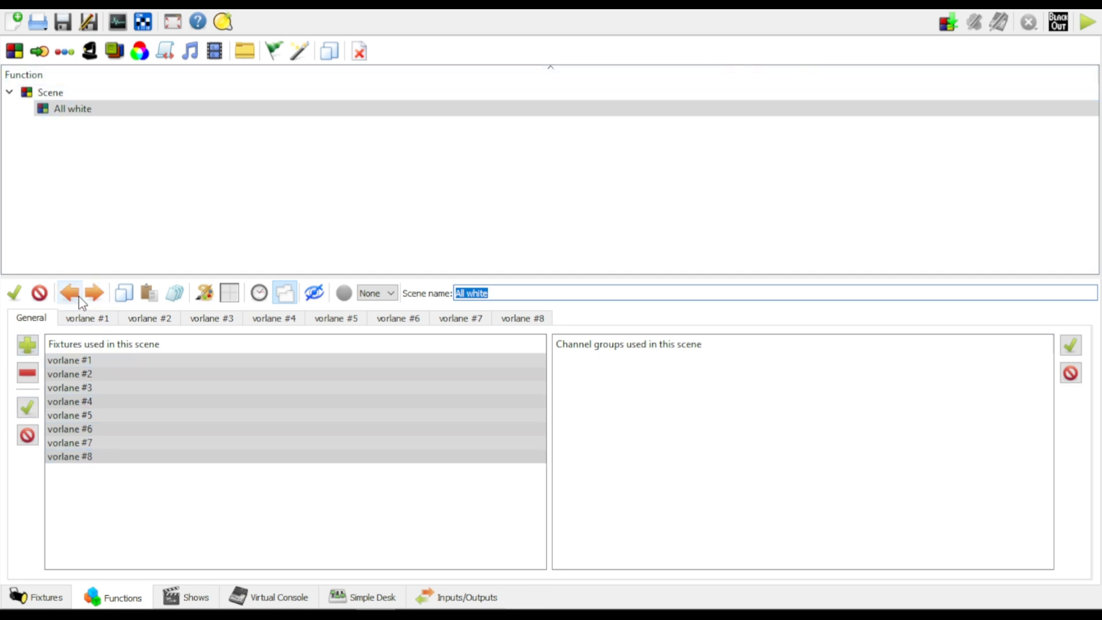
pyautogui.click(87, 320)
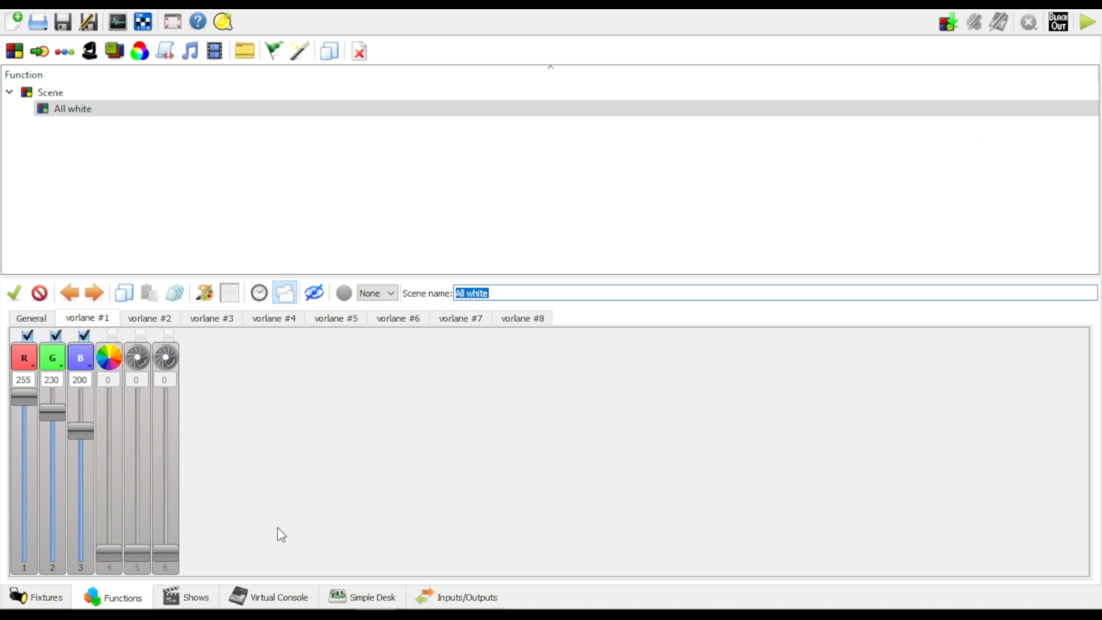
pyautogui.click(287, 604)
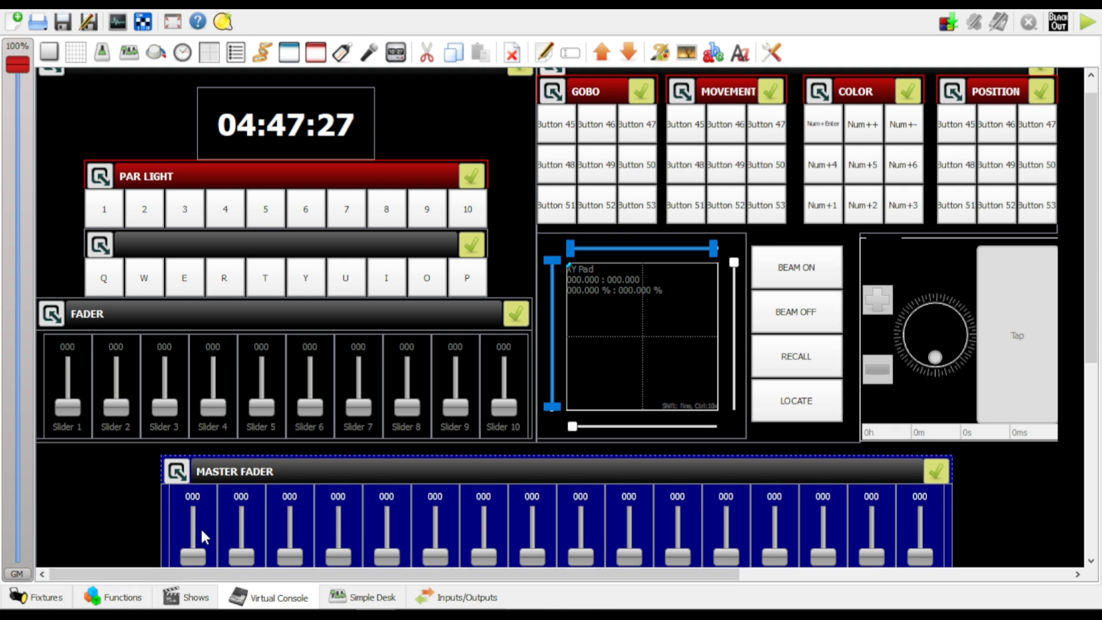
pyautogui.click(43, 598)
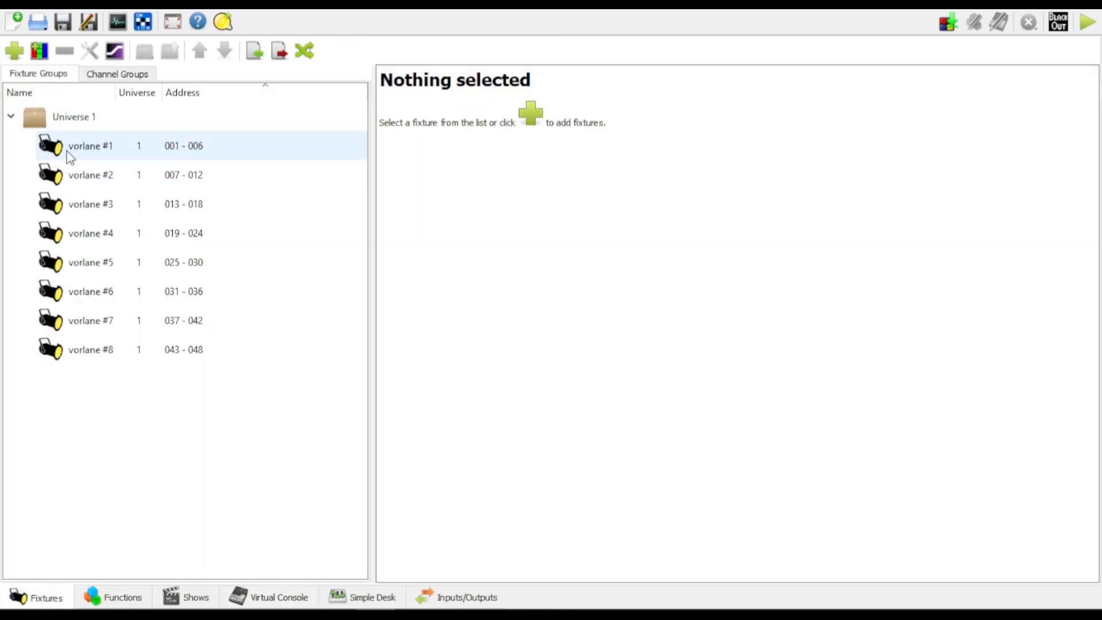
pyautogui.click(281, 598)
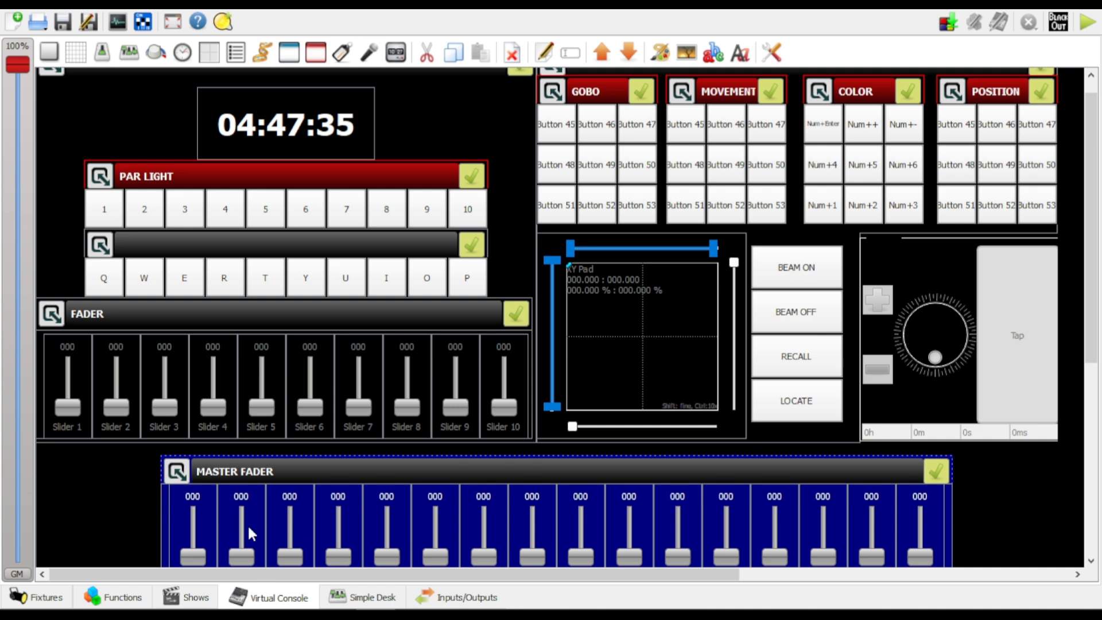
# Open the properties of slider M1 in the Master Fader frame of the virtual console and switch it to Level Mode
pyautogui.scroll(-3, 510, 512)
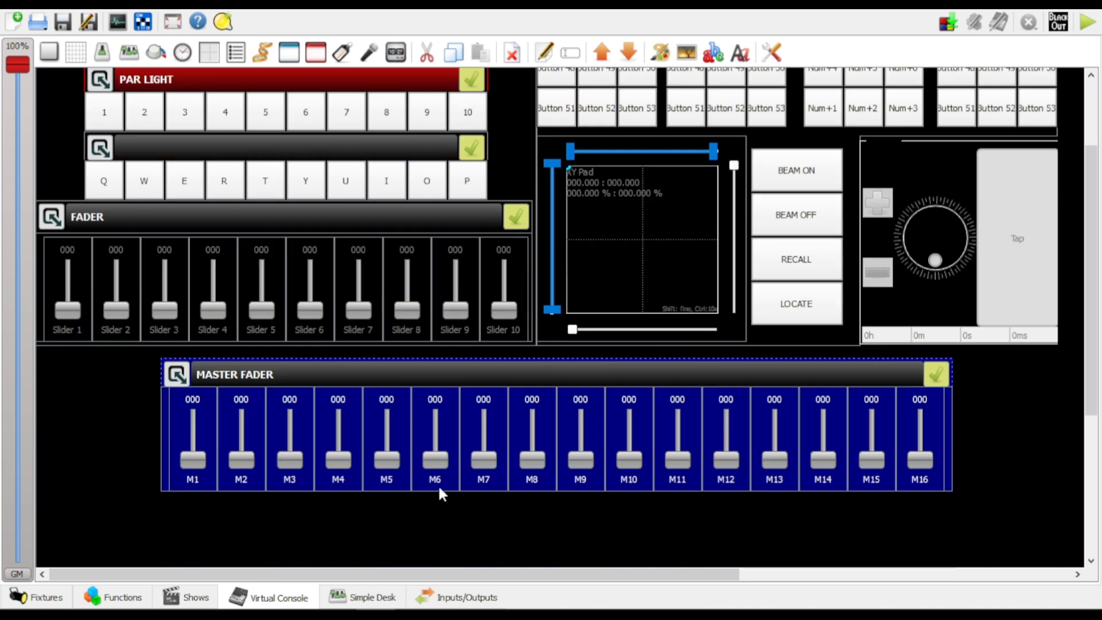
pyautogui.scroll(1, 504, 531)
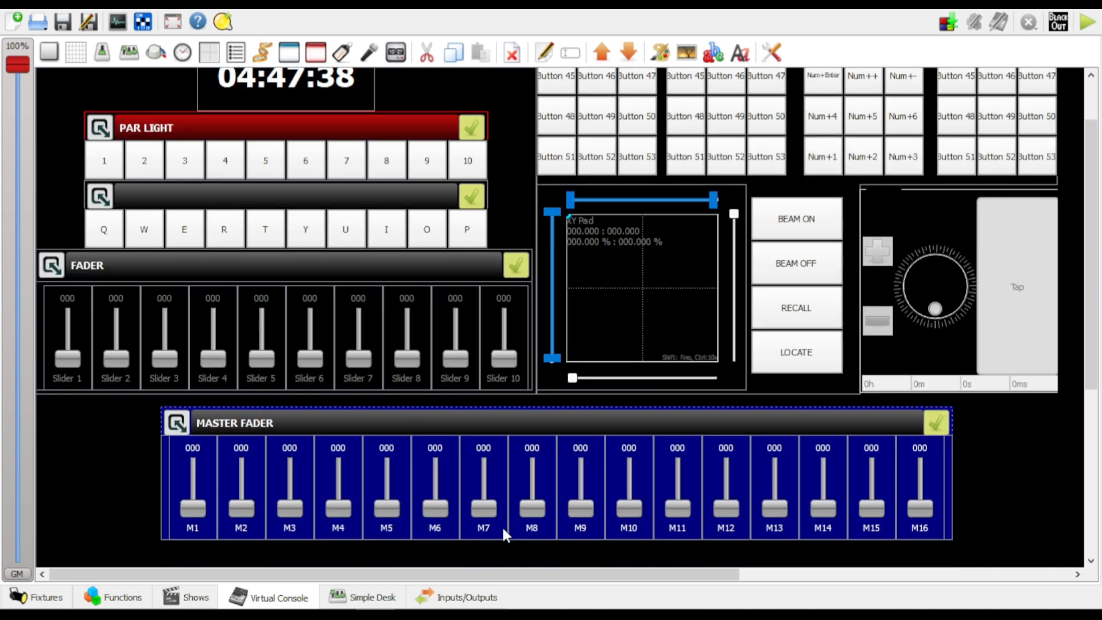
pyautogui.doubleClick(196, 471)
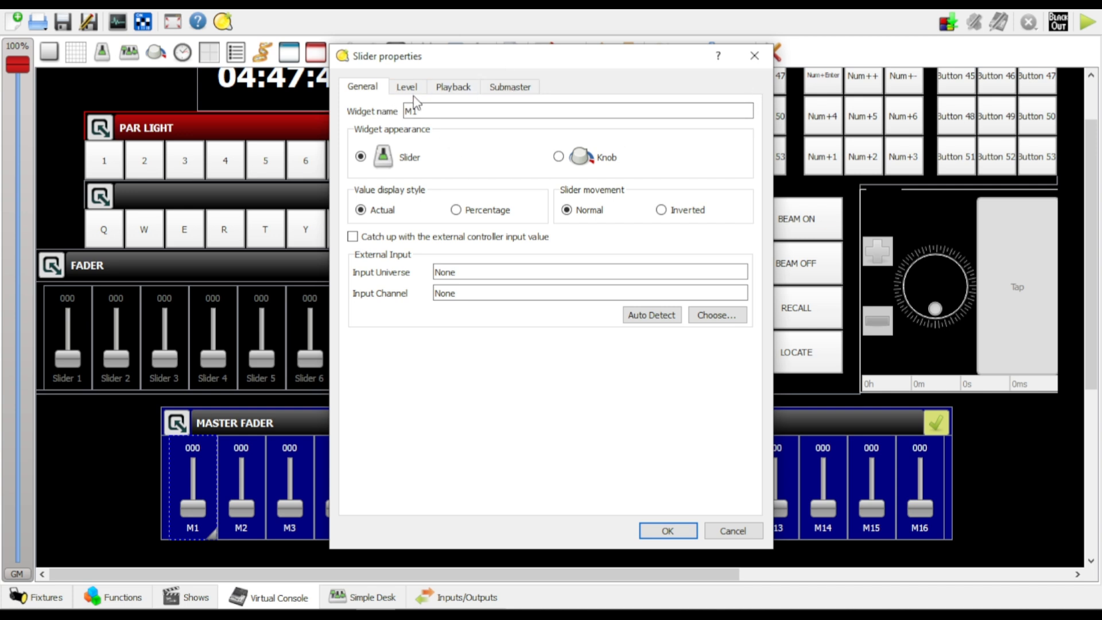
pyautogui.click(464, 91)
pyautogui.click(408, 88)
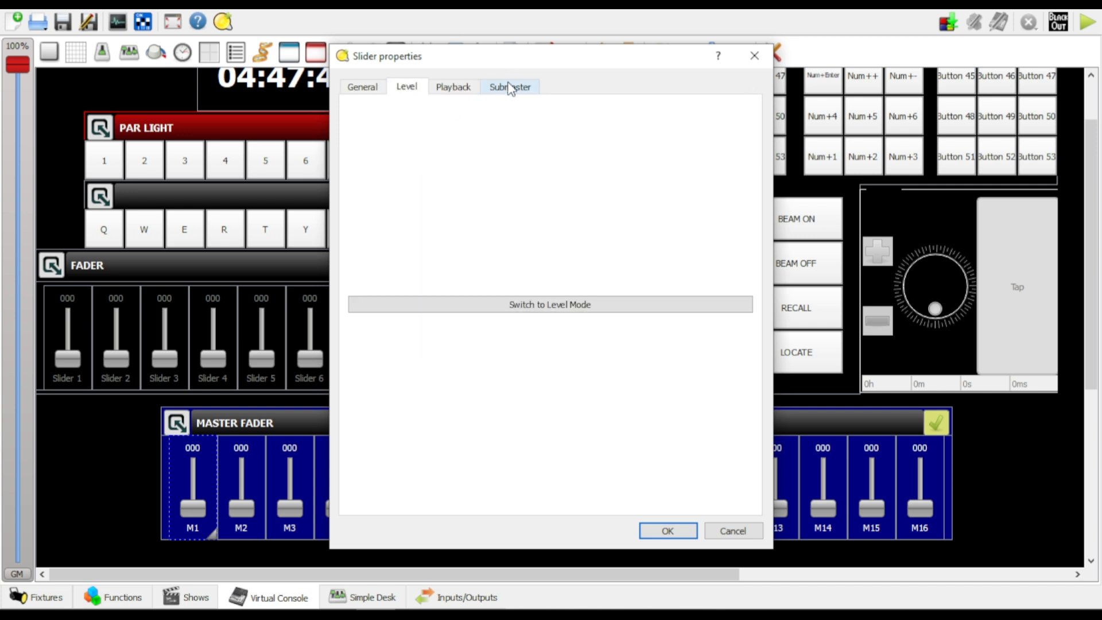
pyautogui.click(529, 310)
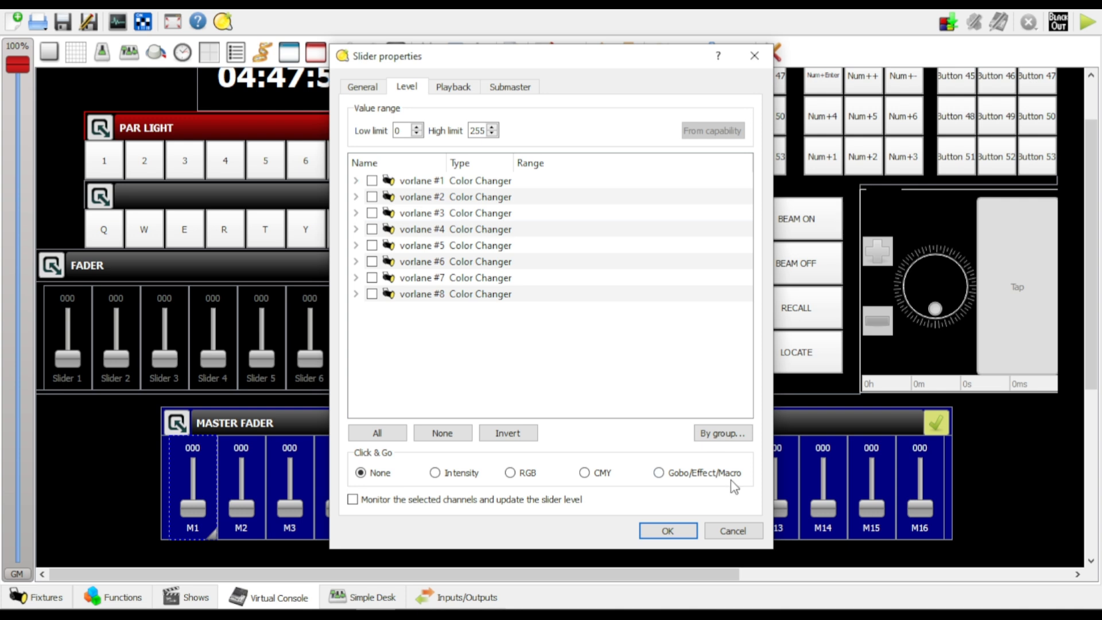
# Examine the channel group selection, the individual channels of vorlane #1 and the general settings of slider M1
pyautogui.click(722, 434)
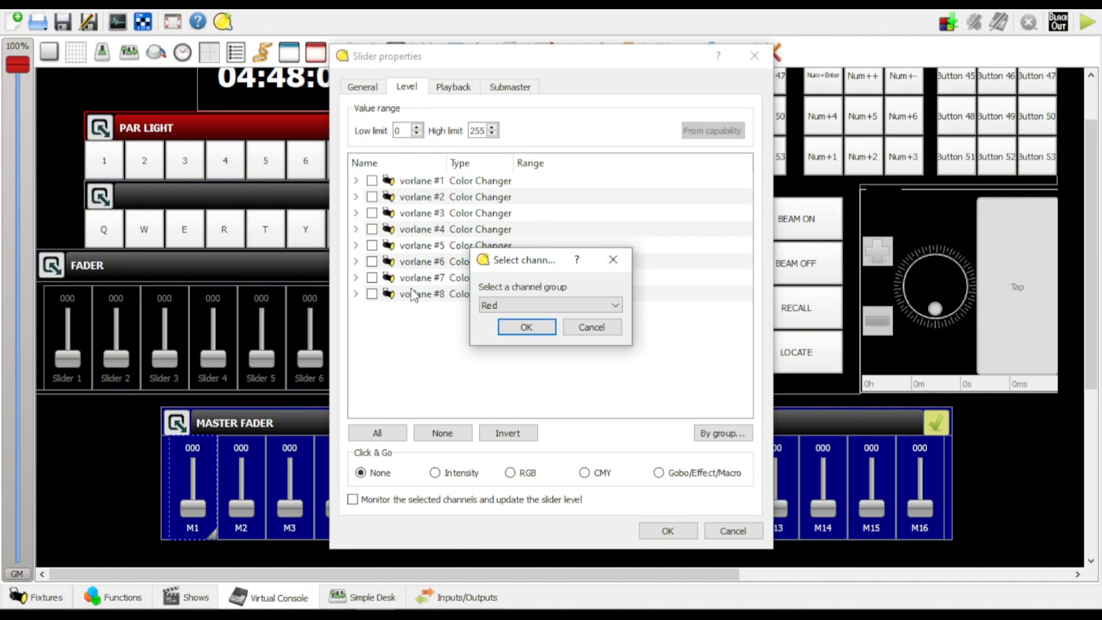
pyautogui.click(613, 260)
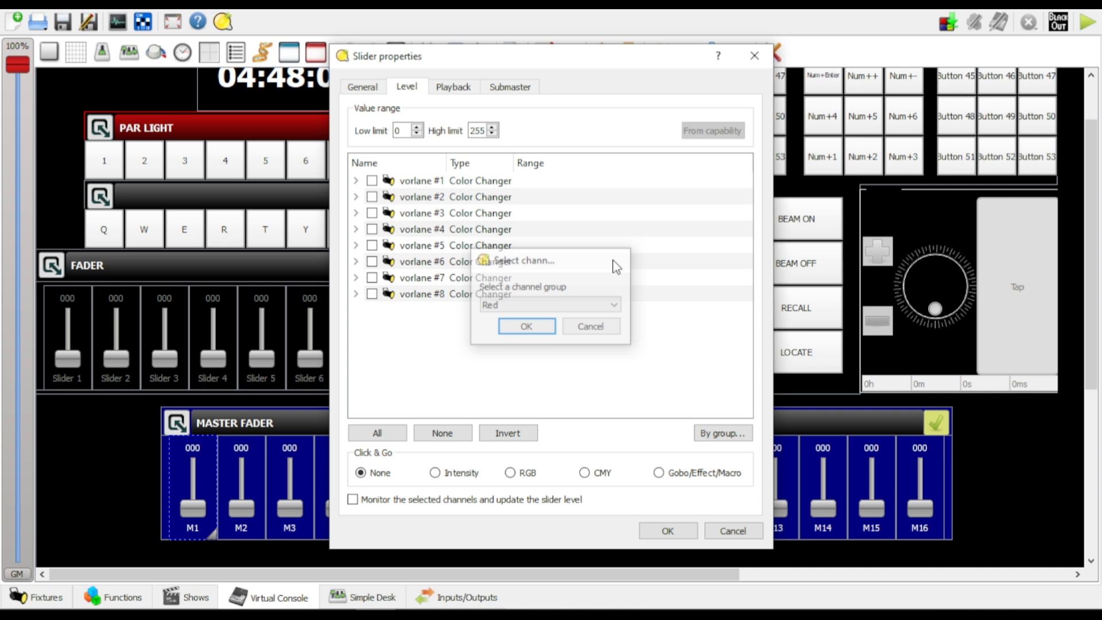
pyautogui.click(356, 181)
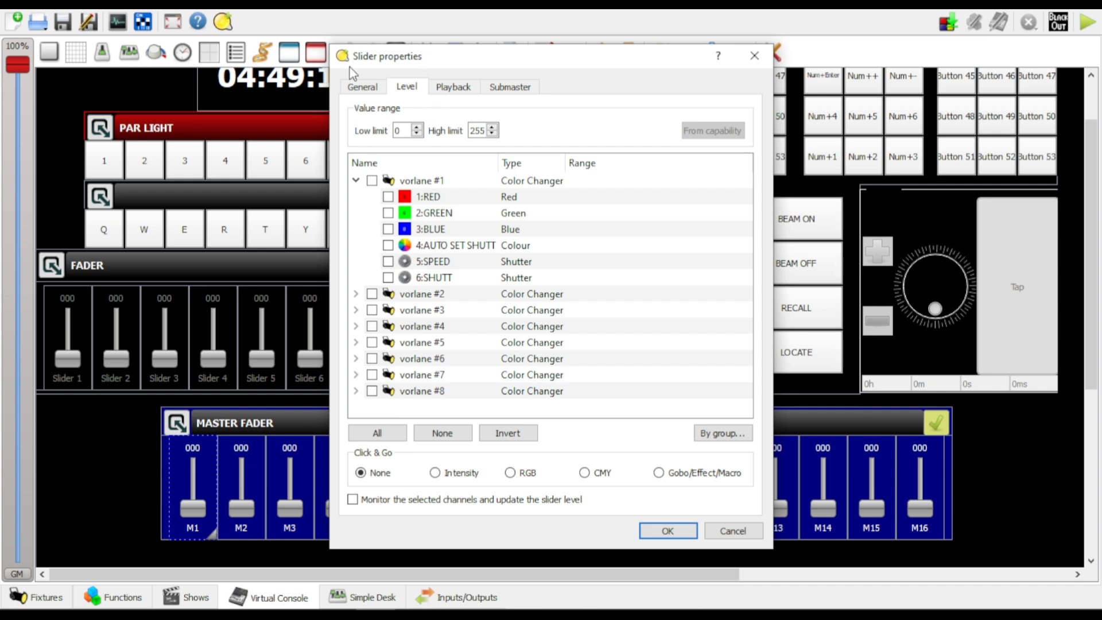
pyautogui.click(361, 87)
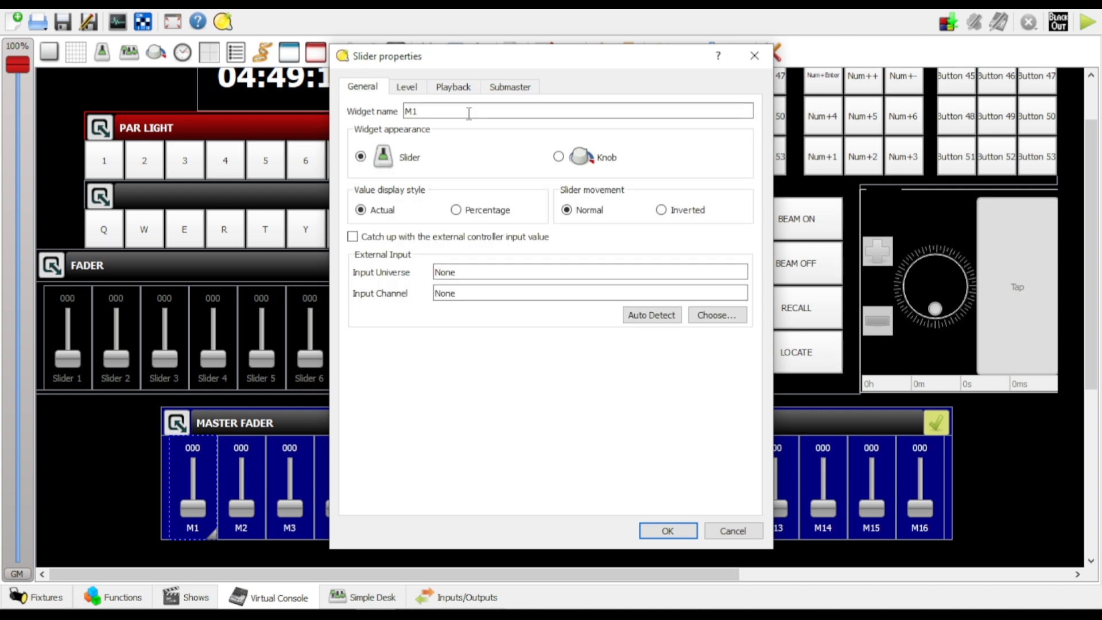
pyautogui.click(408, 92)
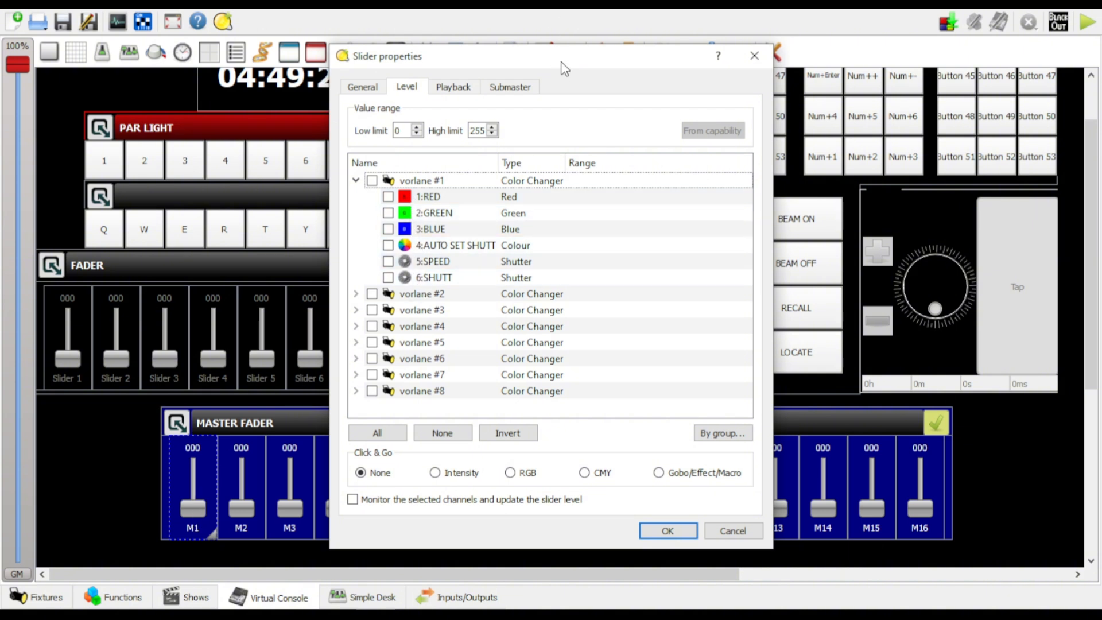
# Assign the Red channel group of all fixtures to slider M1
pyautogui.moveTo(562, 63); pyautogui.dragTo(824, 43)
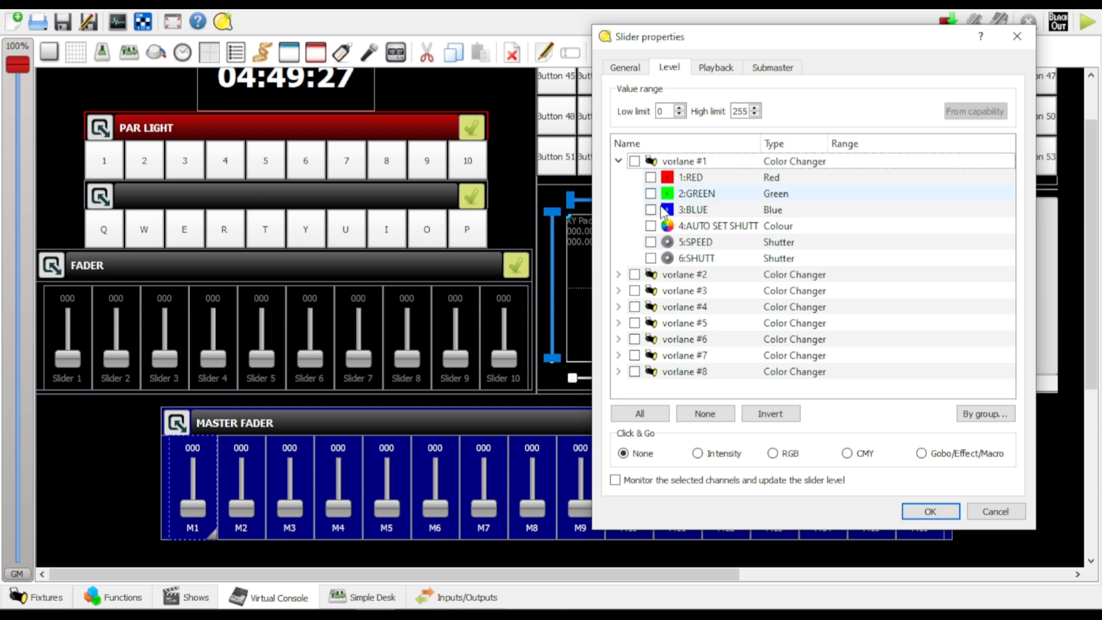
pyautogui.click(993, 416)
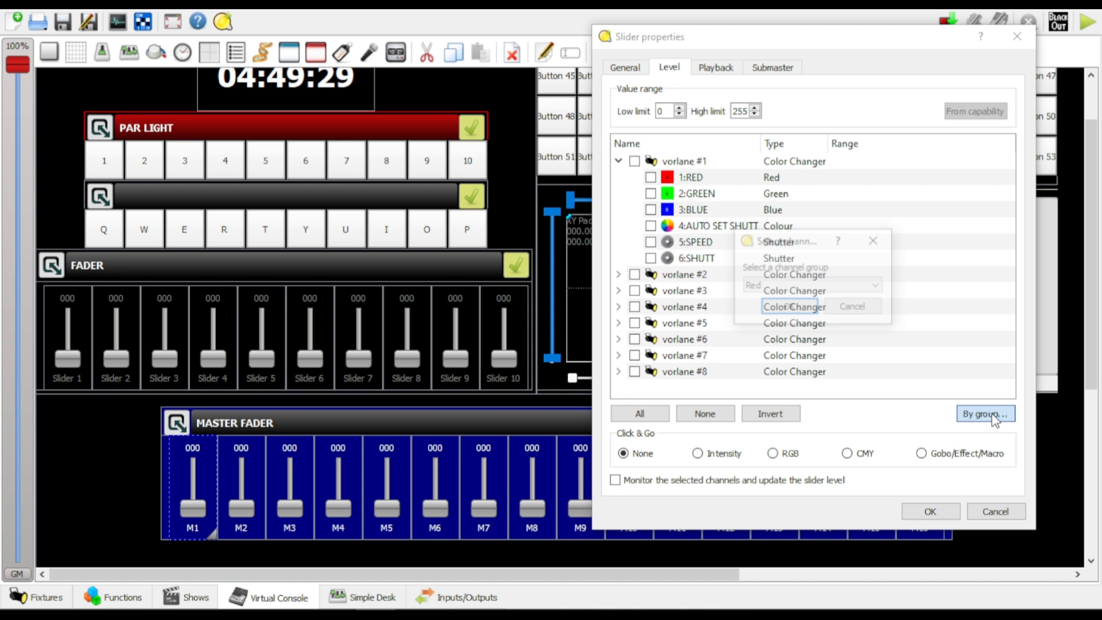
pyautogui.click(874, 286)
pyautogui.click(759, 300)
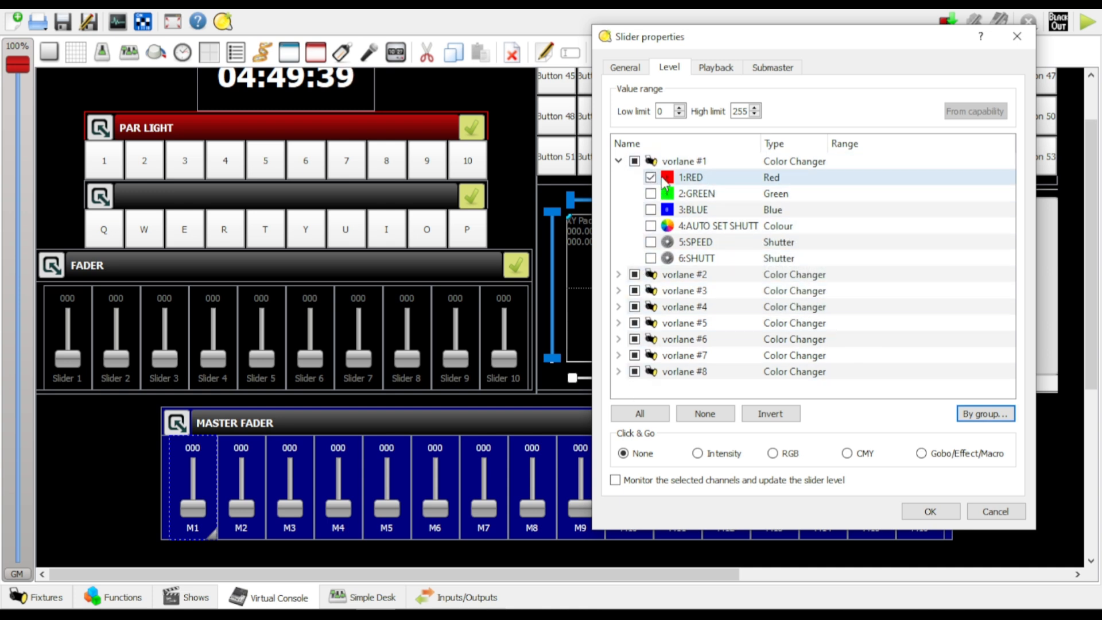
# Check the selected channels of vorlane #2 and vorlane #8, and apply the M1 slider settings
pyautogui.click(619, 274)
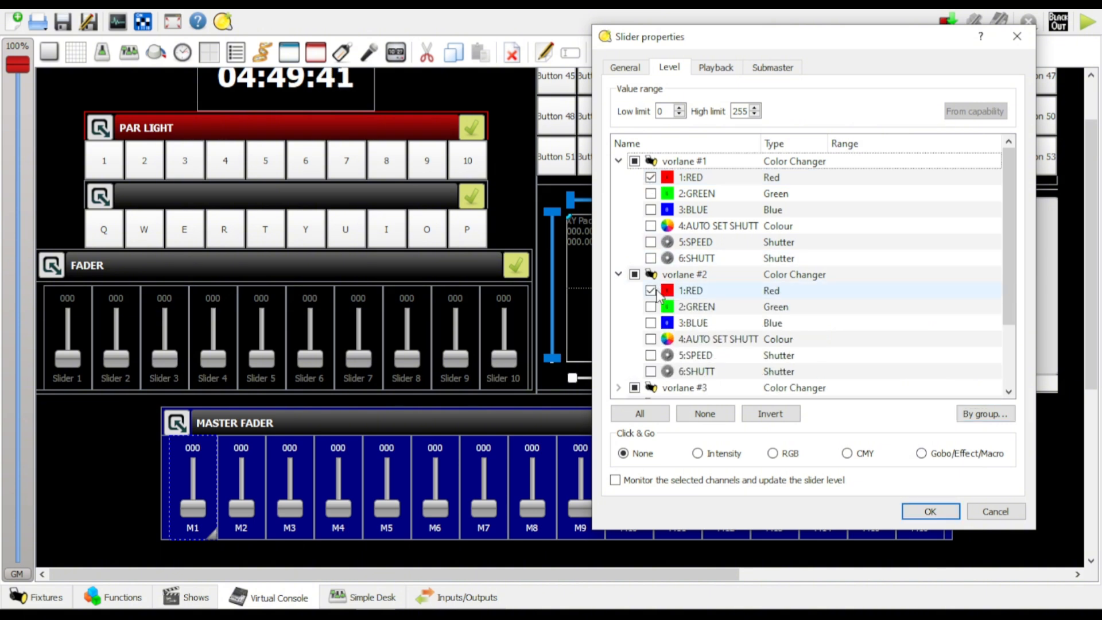
pyautogui.scroll(-2, 757, 316)
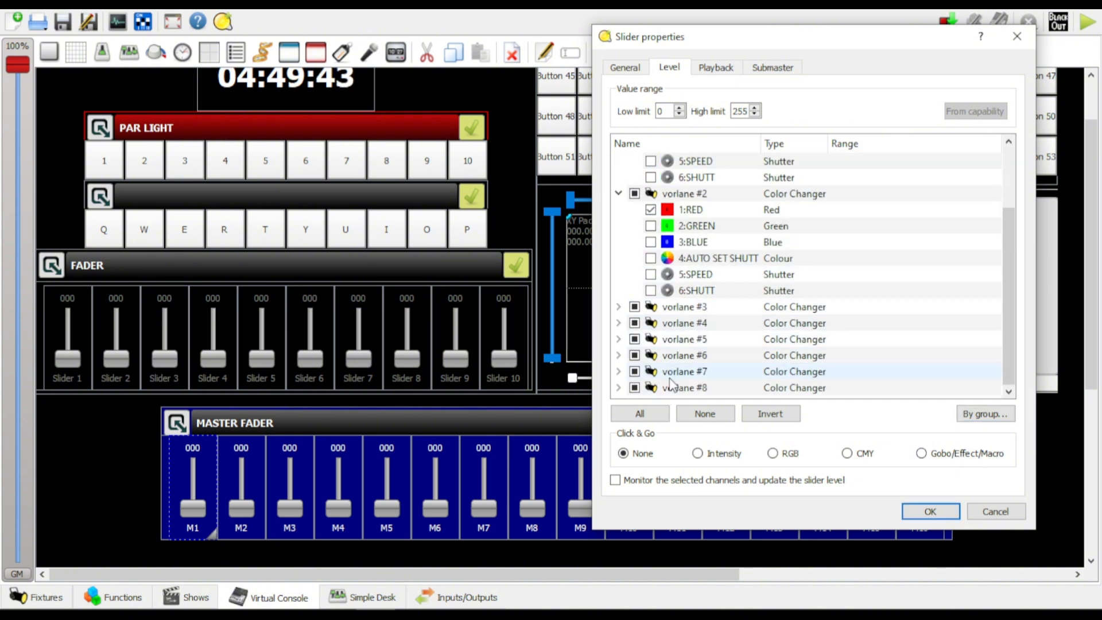
pyautogui.click(618, 387)
pyautogui.scroll(-2, 706, 327)
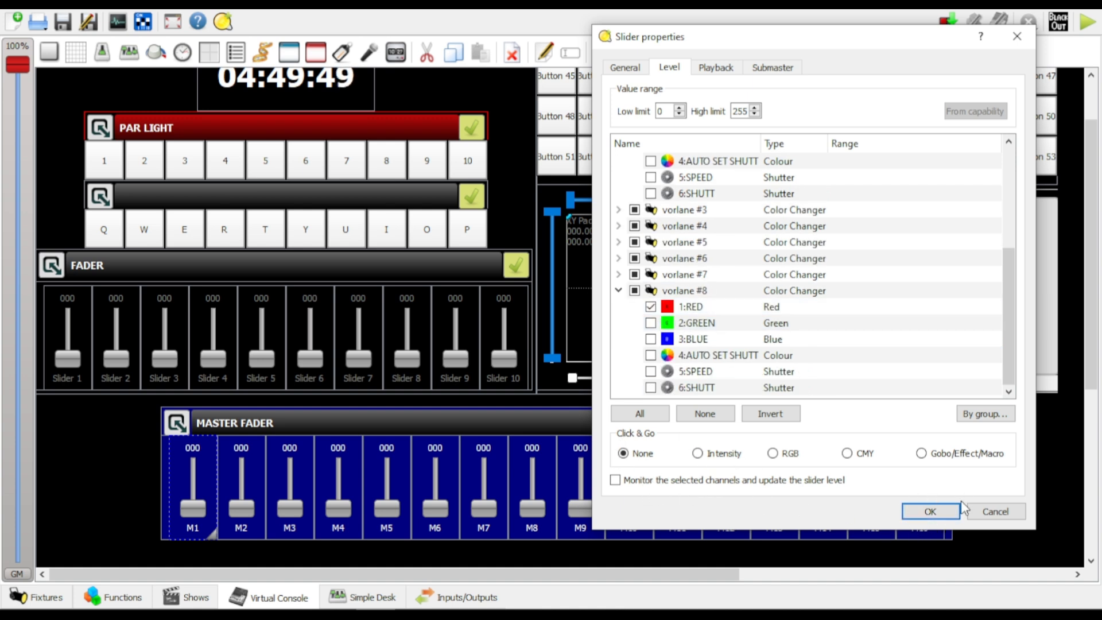
pyautogui.click(930, 511)
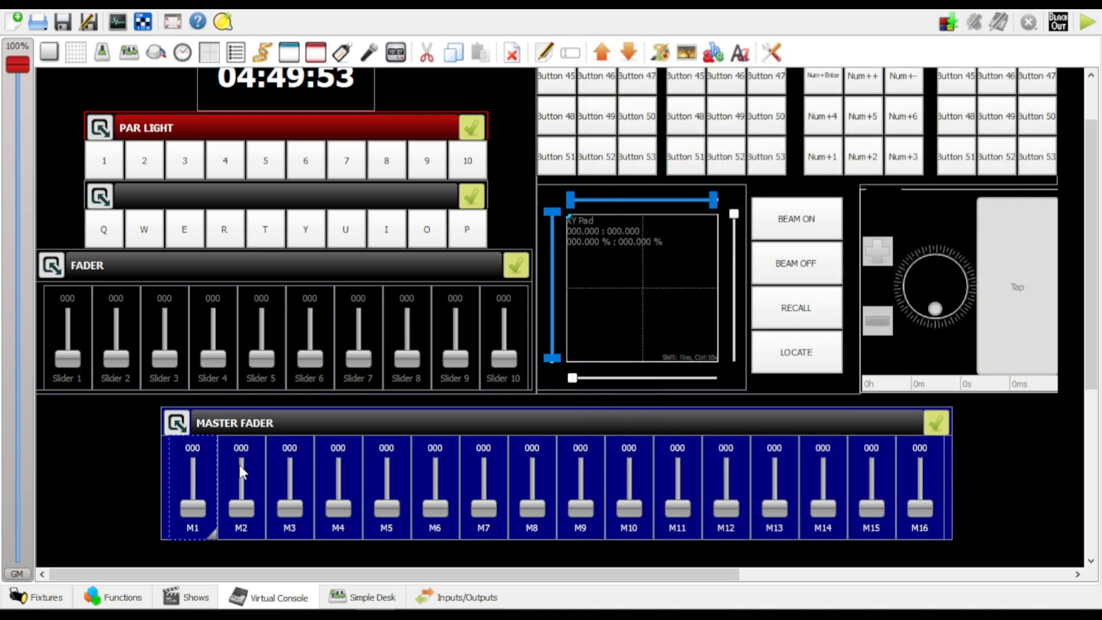
# Open the properties of slider M2 in the Master Fader frame and switch it to Level Mode
pyautogui.doubleClick(257, 473)
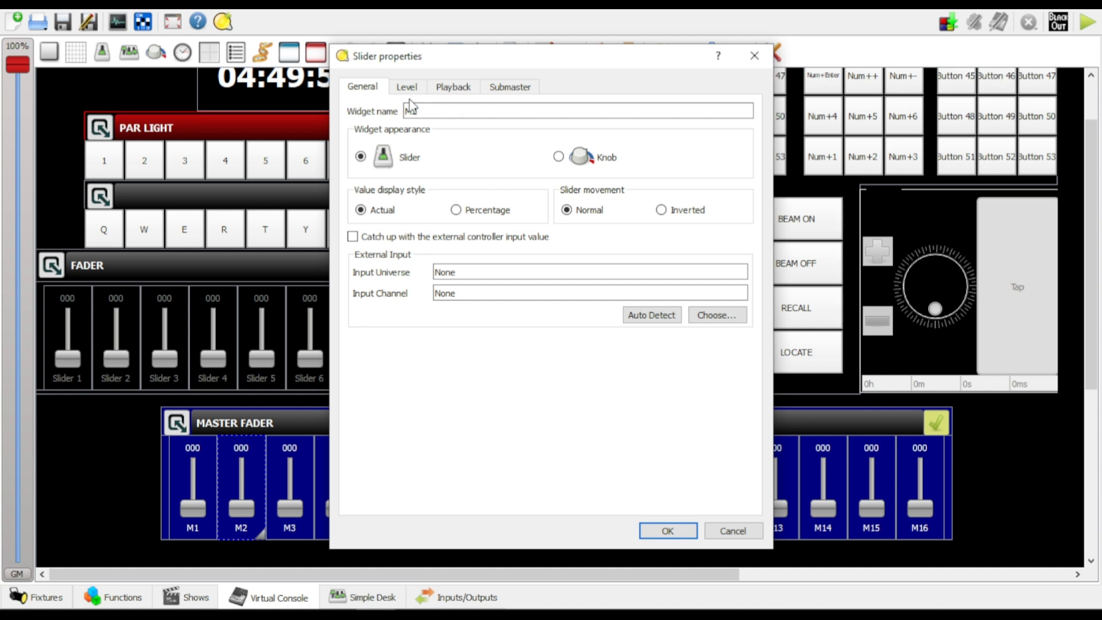
pyautogui.click(406, 87)
pyautogui.click(548, 302)
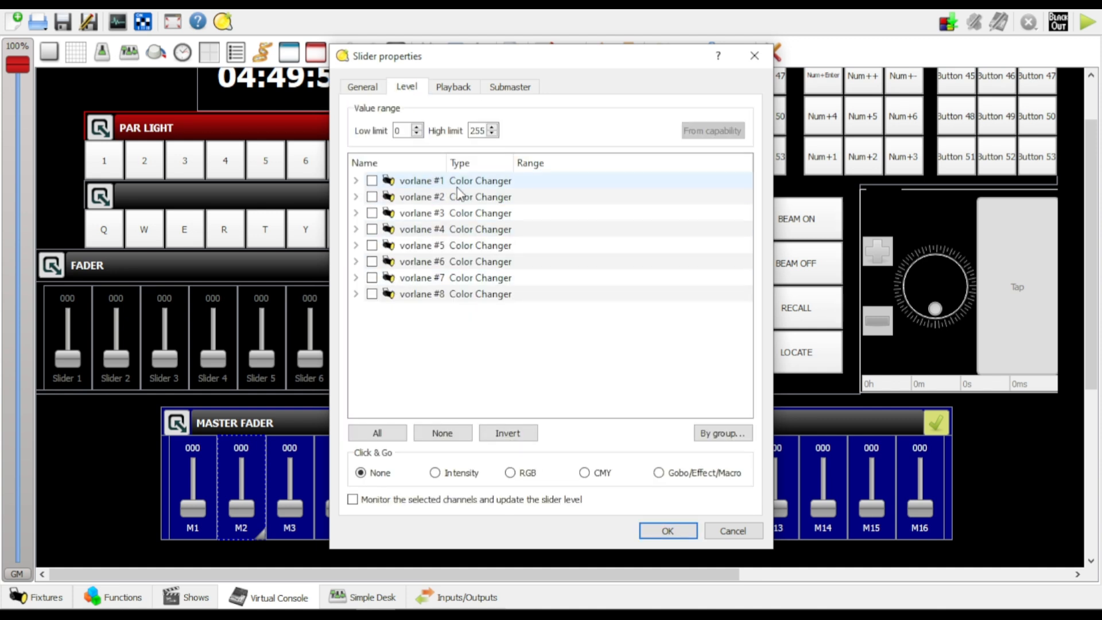
# Assign the Green channel group of all fixtures to slider M2 and apply the slider settings
pyautogui.click(703, 431)
pyautogui.click(527, 304)
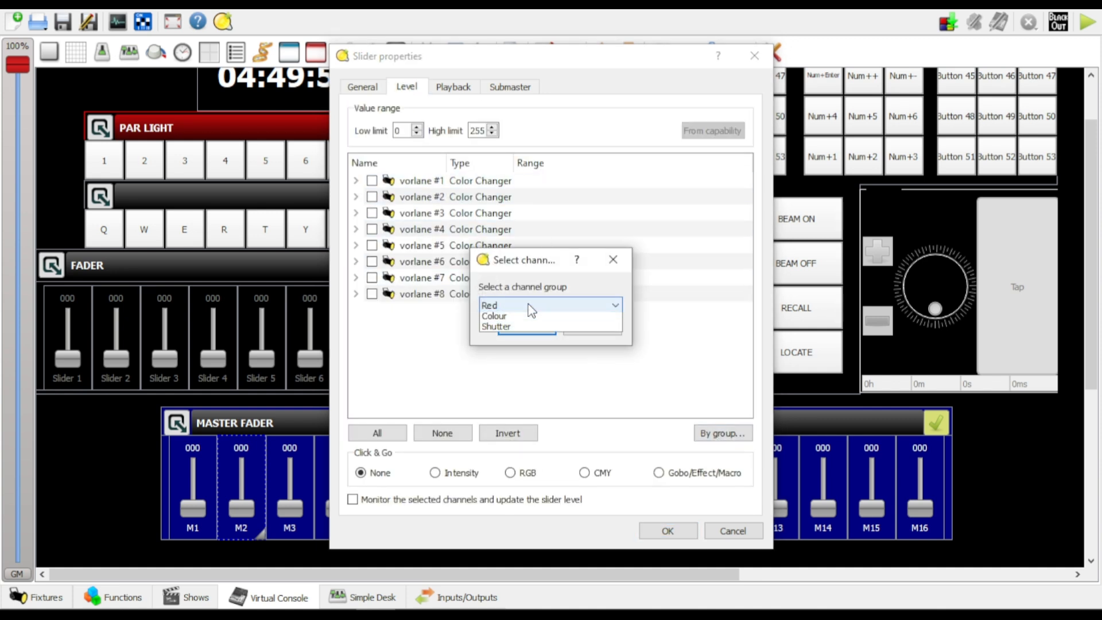
pyautogui.click(494, 329)
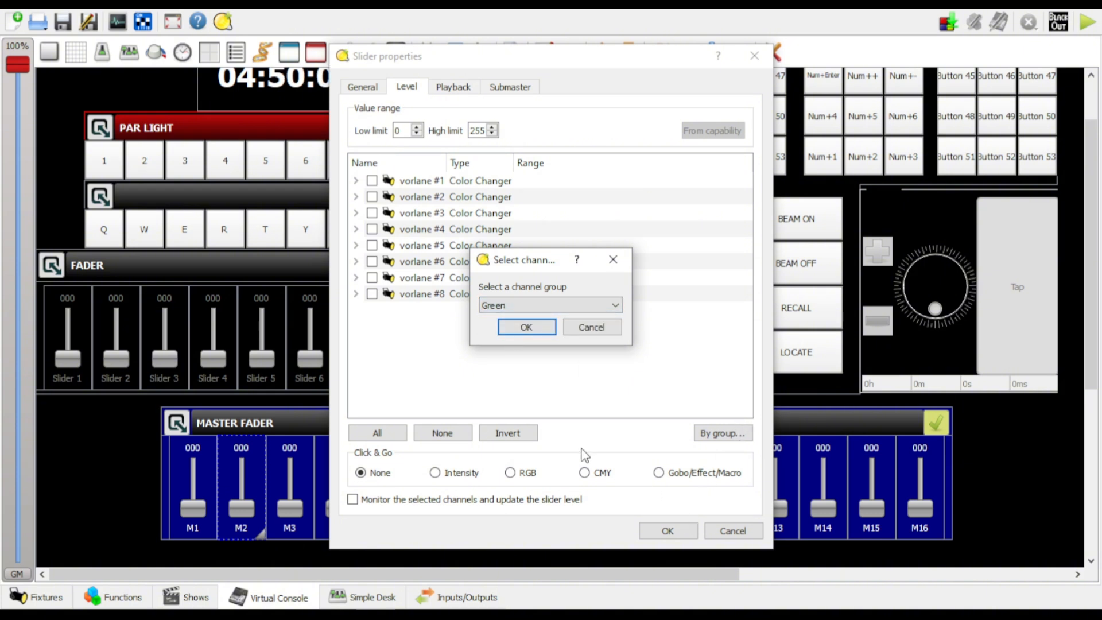
pyautogui.click(511, 328)
pyautogui.click(722, 433)
pyautogui.click(526, 327)
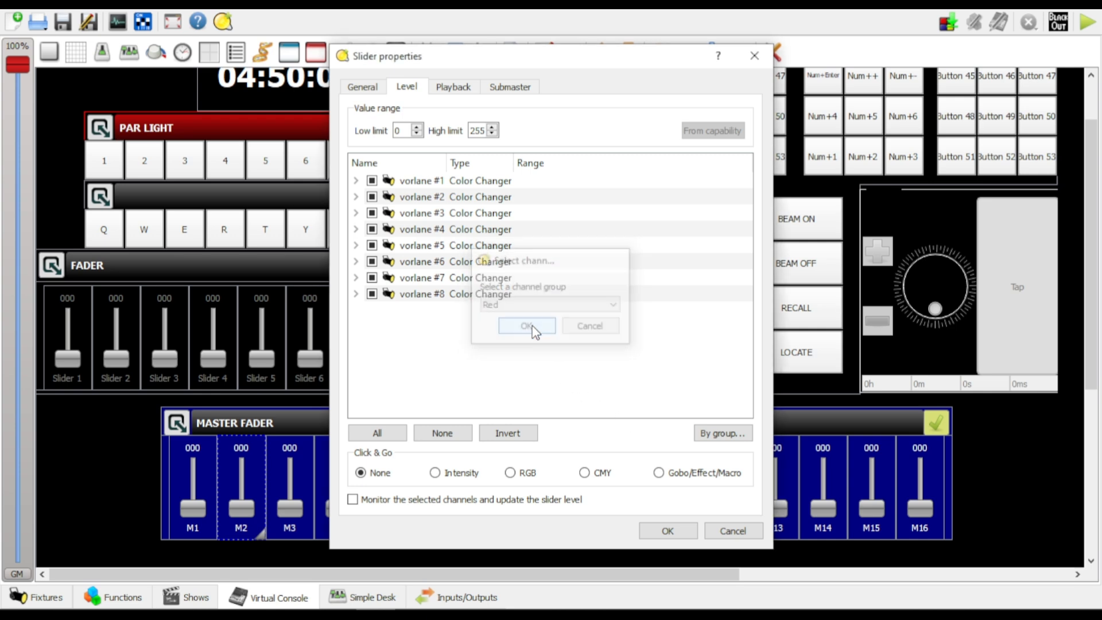
pyautogui.click(667, 529)
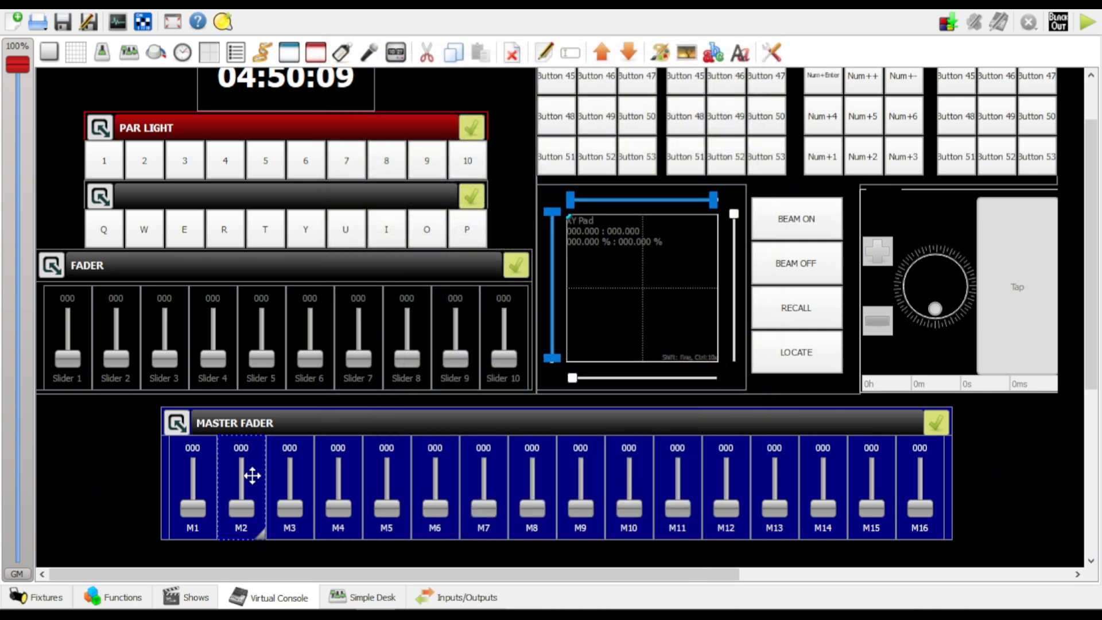
# Reopen the level settings of slider M2, expand vorlane #1 and clear all selected fixture channels
pyautogui.doubleClick(252, 475)
pyautogui.click(407, 87)
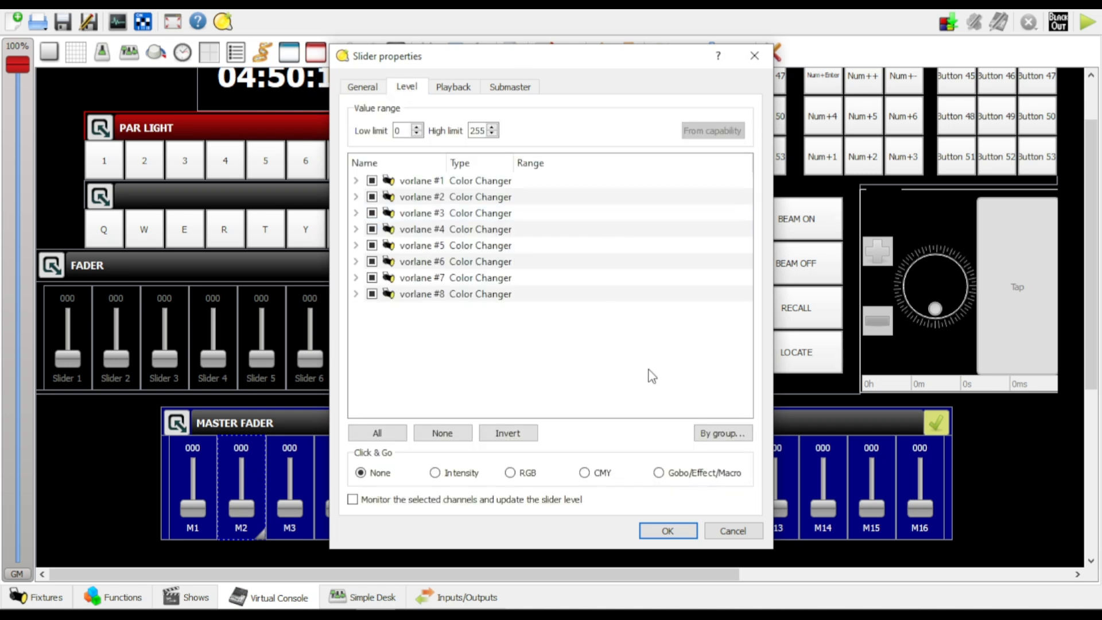
pyautogui.click(722, 433)
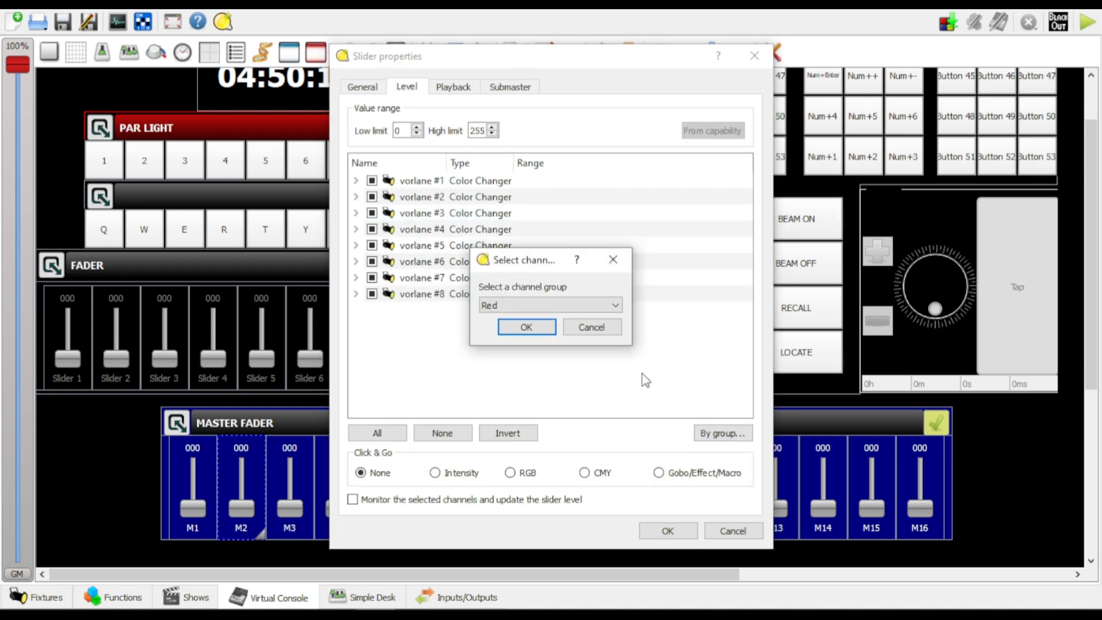
pyautogui.click(610, 263)
pyautogui.click(356, 180)
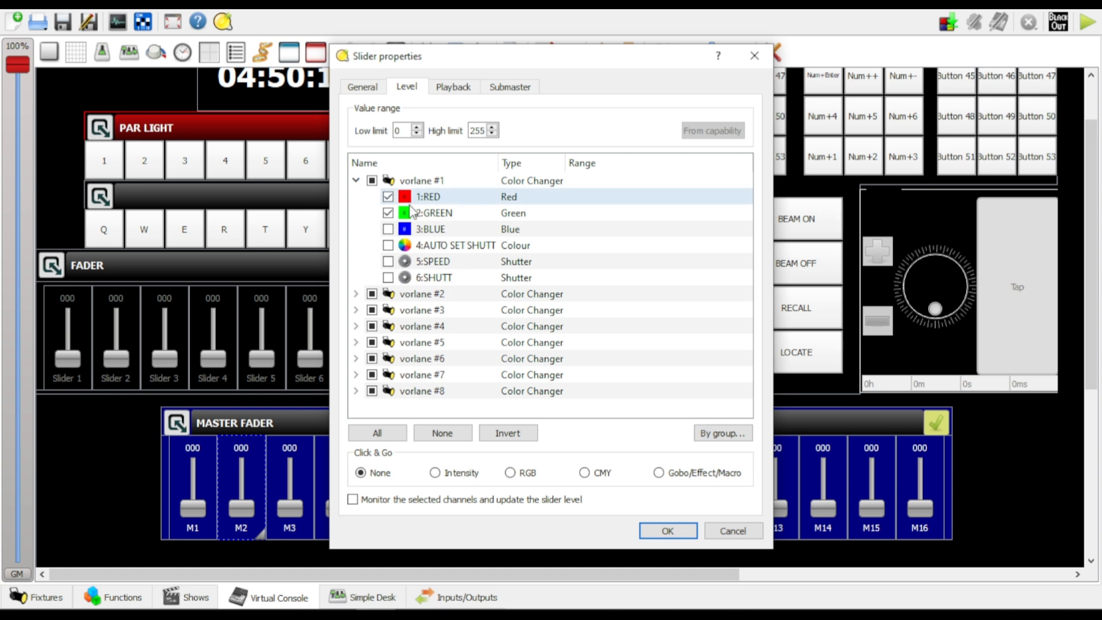
pyautogui.click(388, 197)
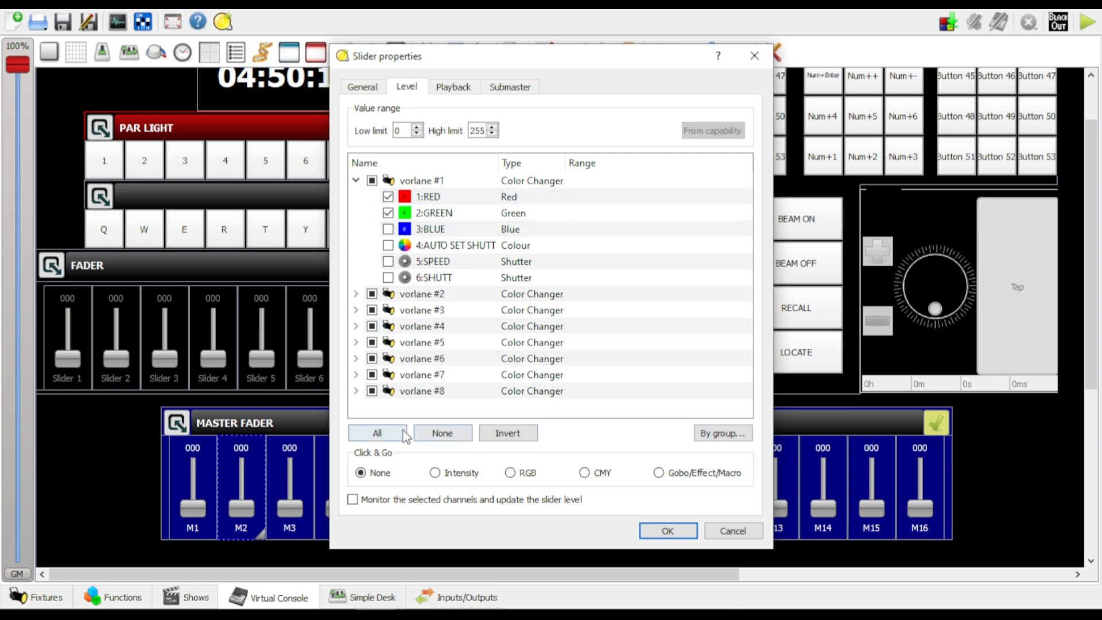
pyautogui.click(443, 432)
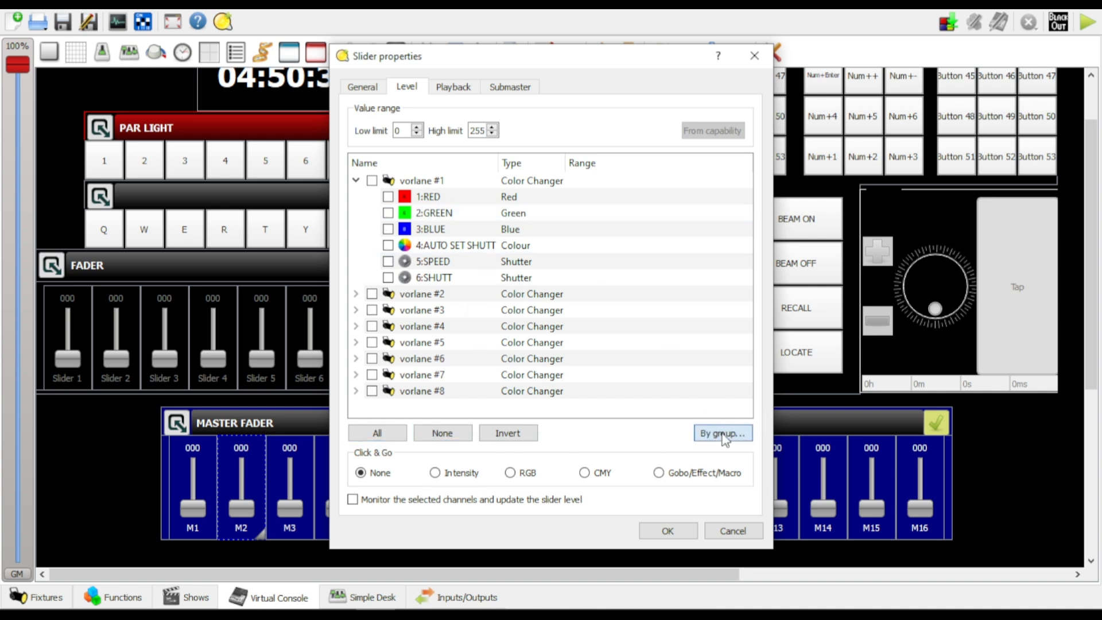
# Select the Green channel group of all fixtures for slider M2
pyautogui.click(723, 434)
pyautogui.click(615, 305)
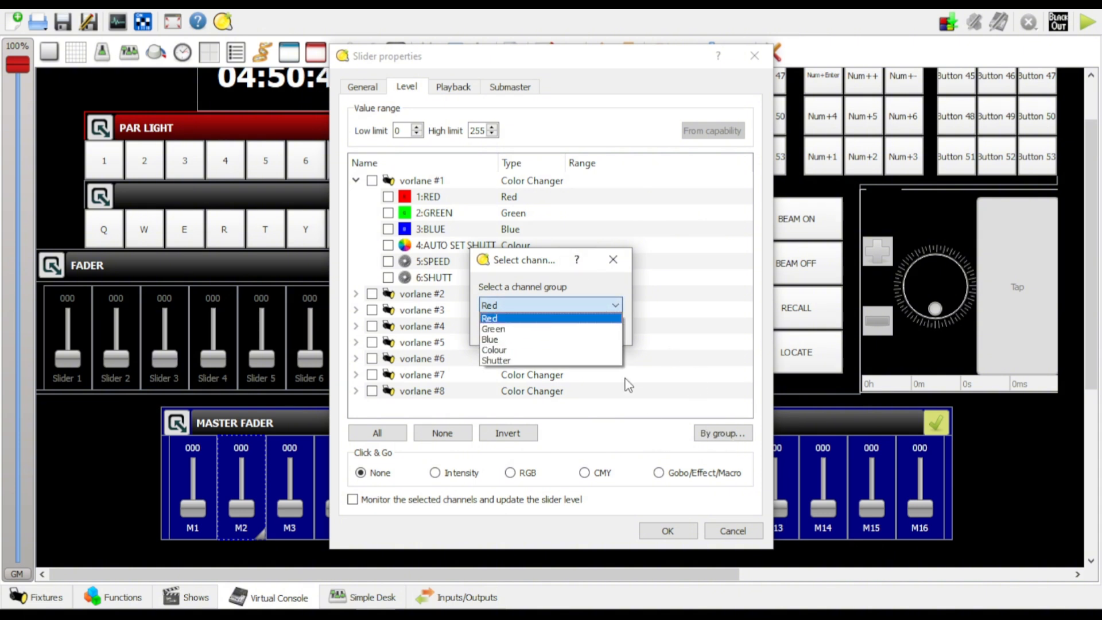
pyautogui.click(527, 330)
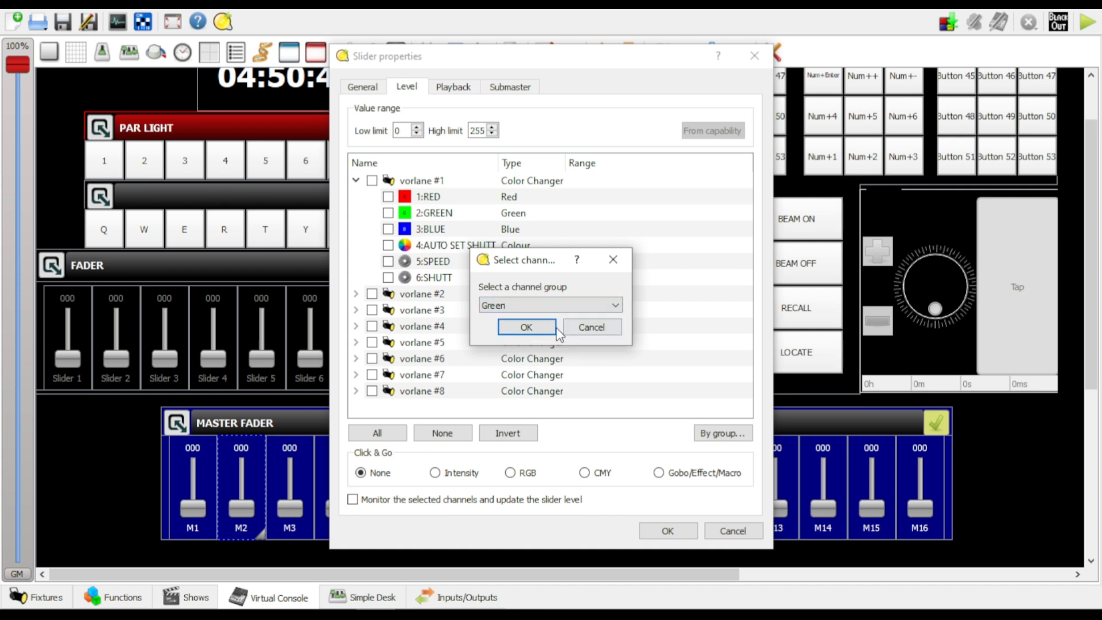
pyautogui.click(552, 328)
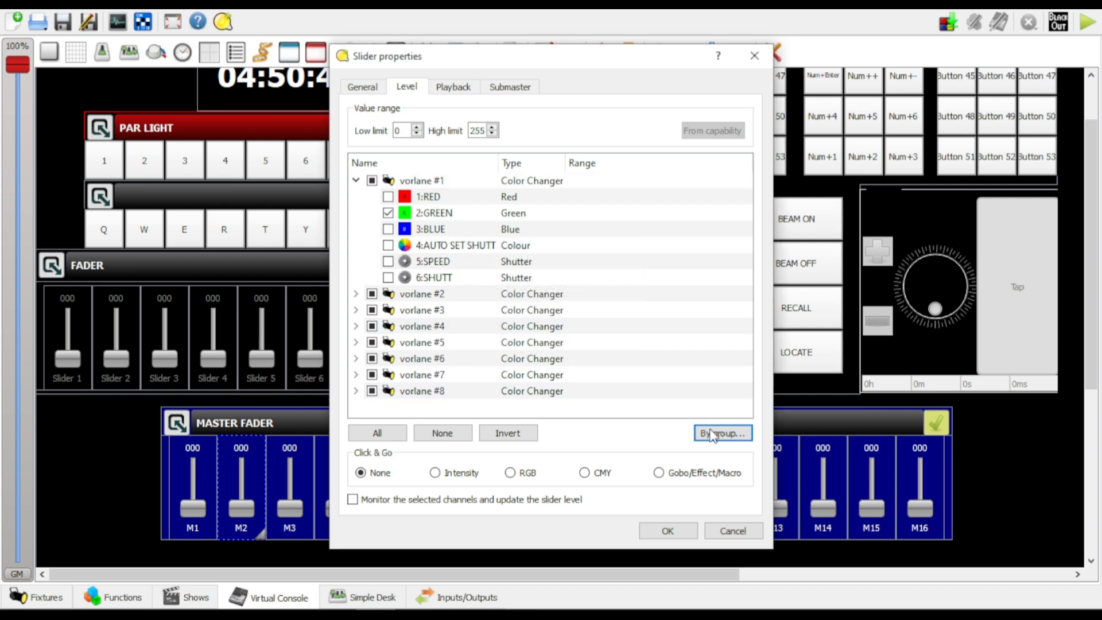
pyautogui.click(734, 437)
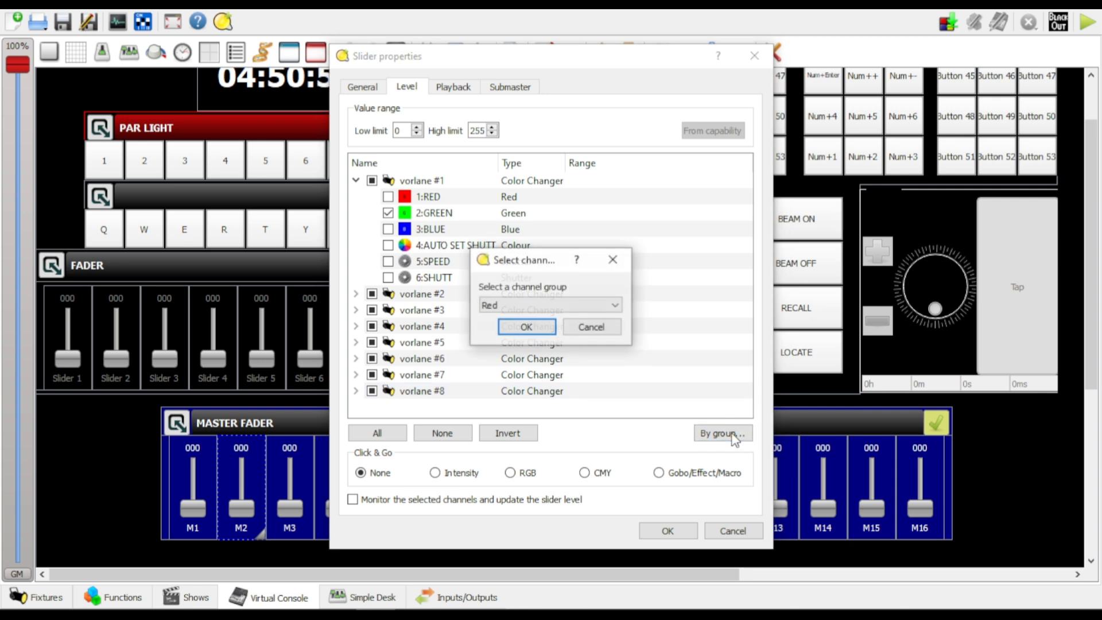
pyautogui.click(619, 260)
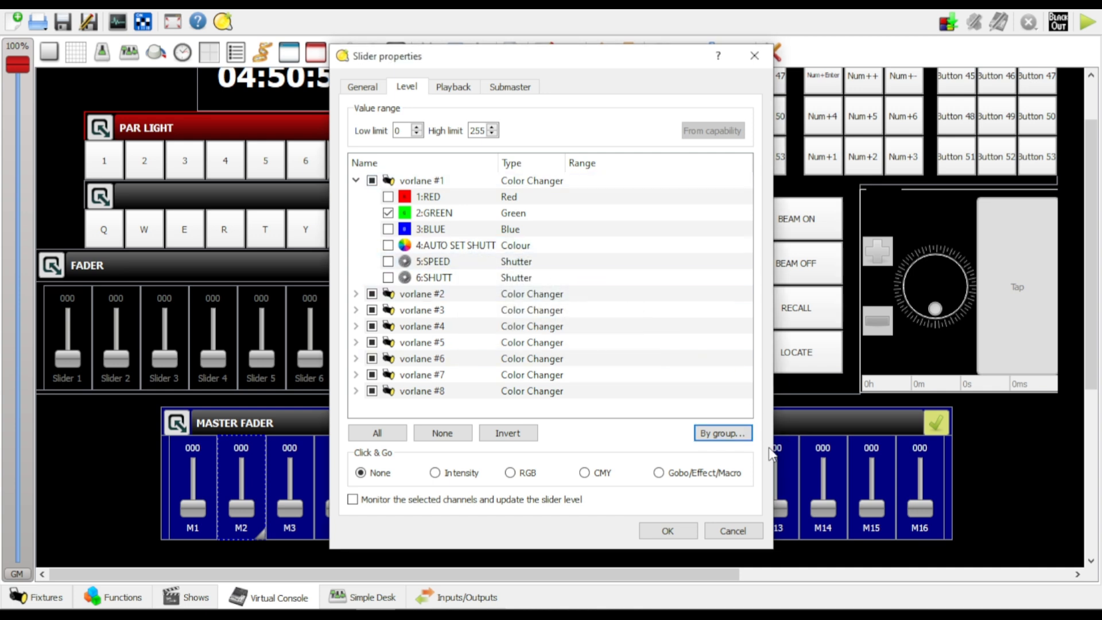
# Try adding the Red channel group and all channels to slider M2, and clear the whole selection again
pyautogui.click(726, 436)
pyautogui.click(523, 324)
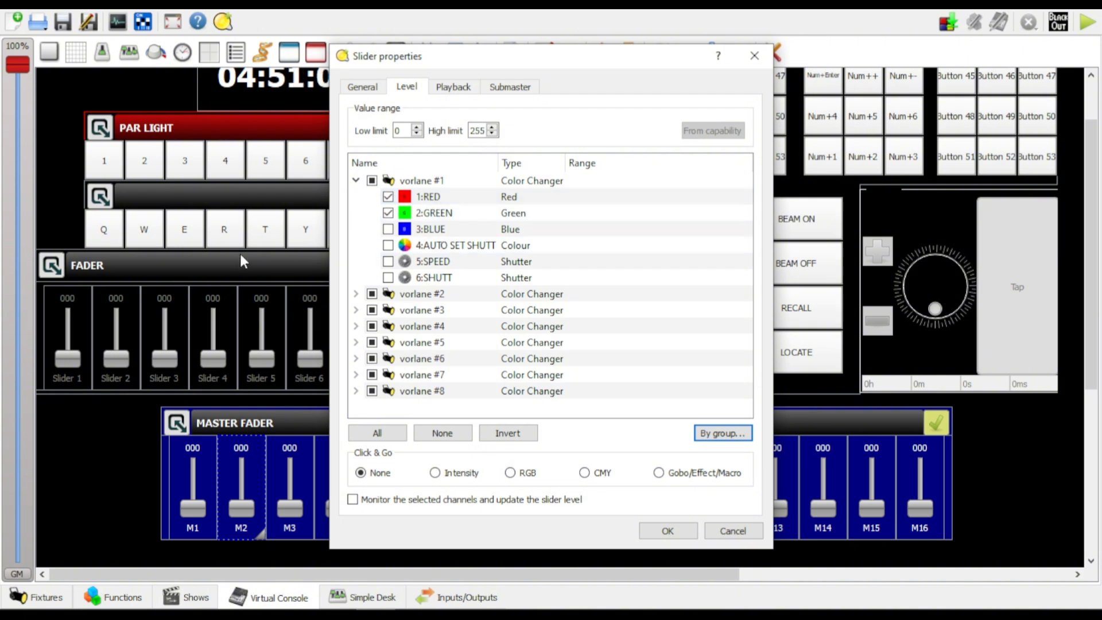
pyautogui.click(383, 435)
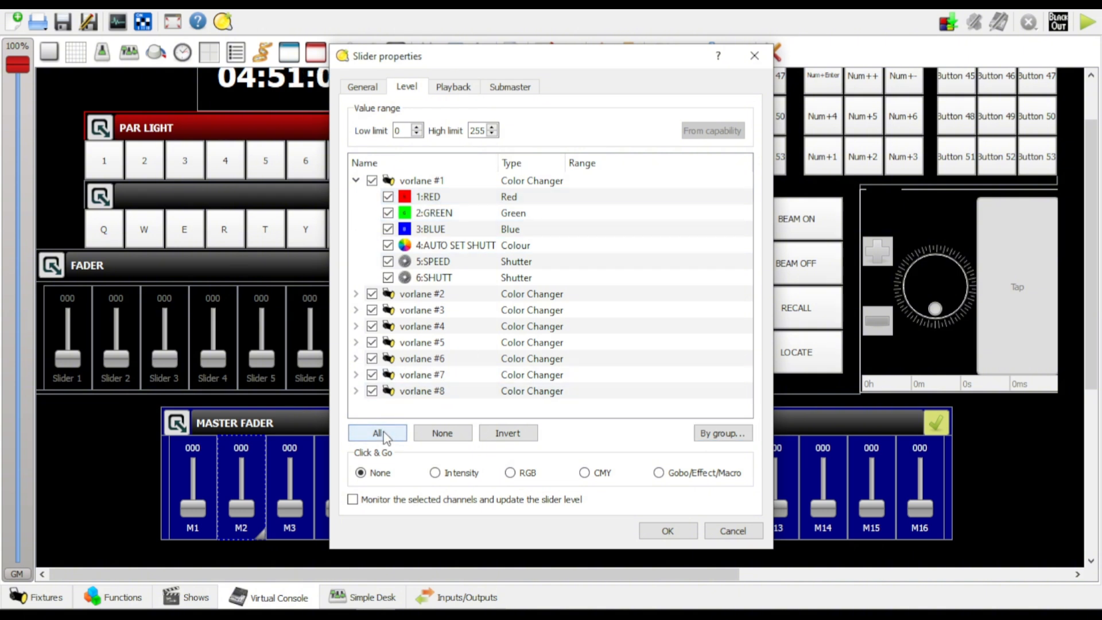
pyautogui.click(447, 438)
# Assign only the Green channel group to slider M2 and apply its settings
pyautogui.click(723, 433)
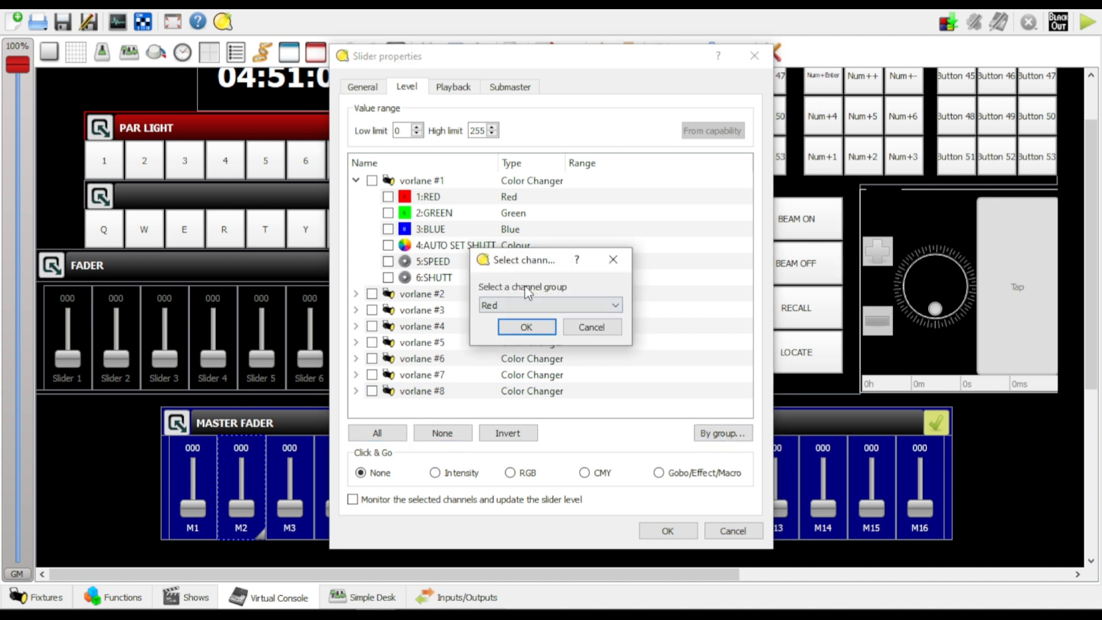
pyautogui.click(537, 305)
pyautogui.click(533, 330)
pyautogui.click(526, 327)
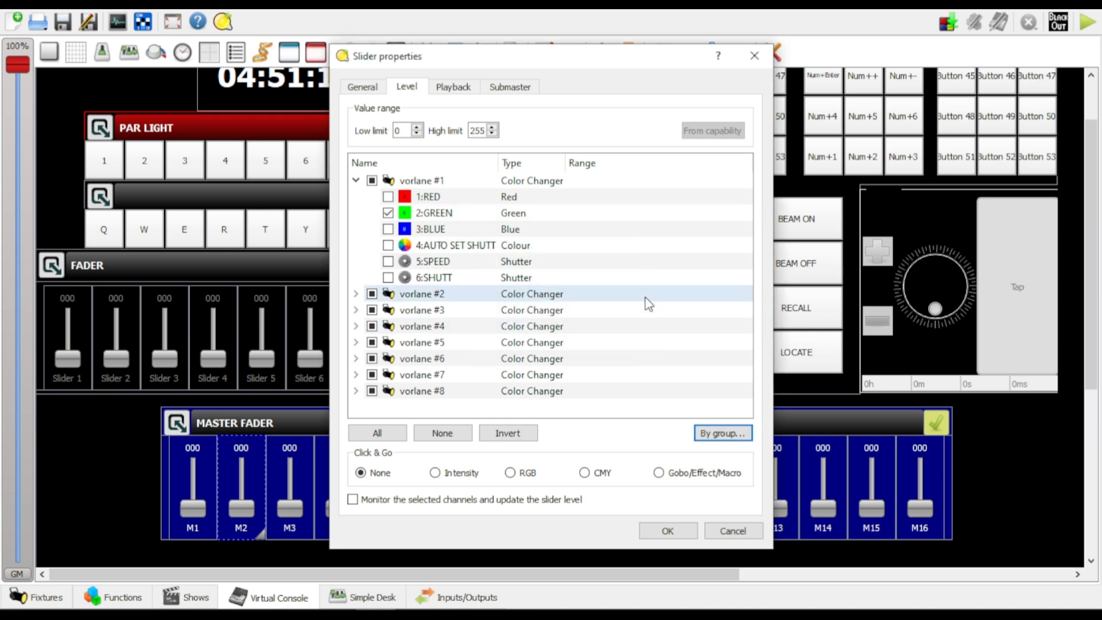
pyautogui.click(668, 531)
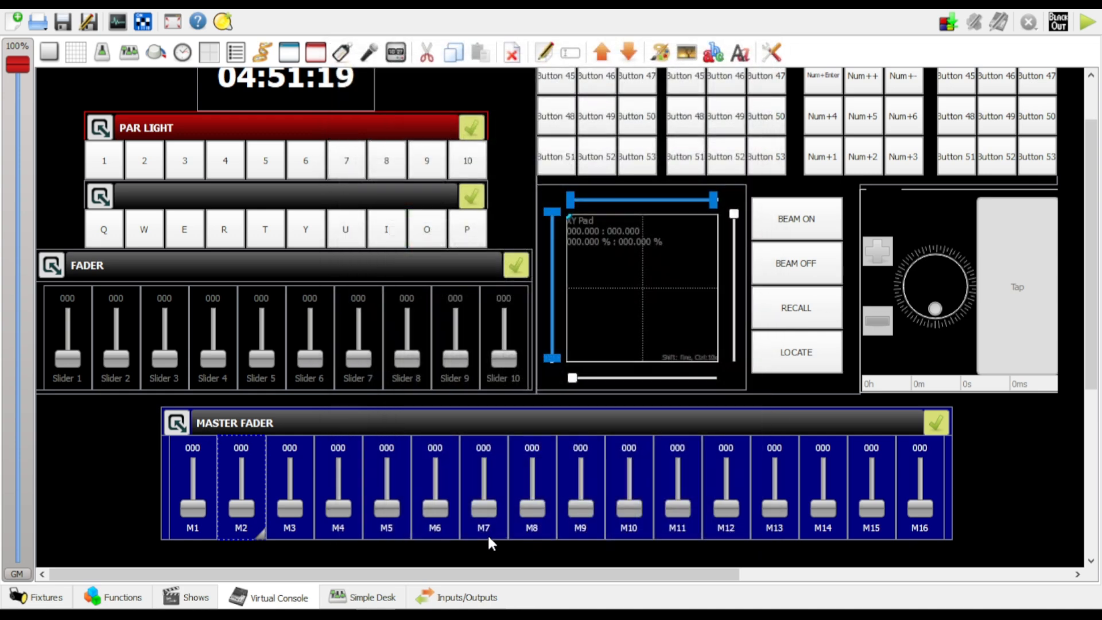
# Open the properties of slider M3 in the Master Fader frame and switch it to Level Mode
pyautogui.doubleClick(298, 470)
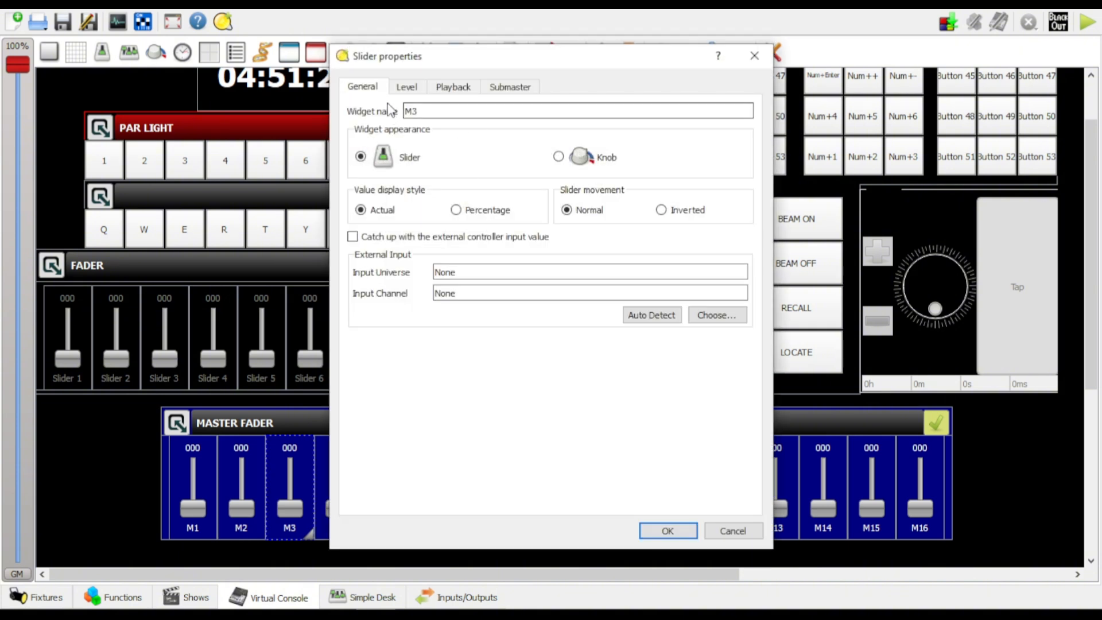
pyautogui.click(405, 87)
pyautogui.click(534, 304)
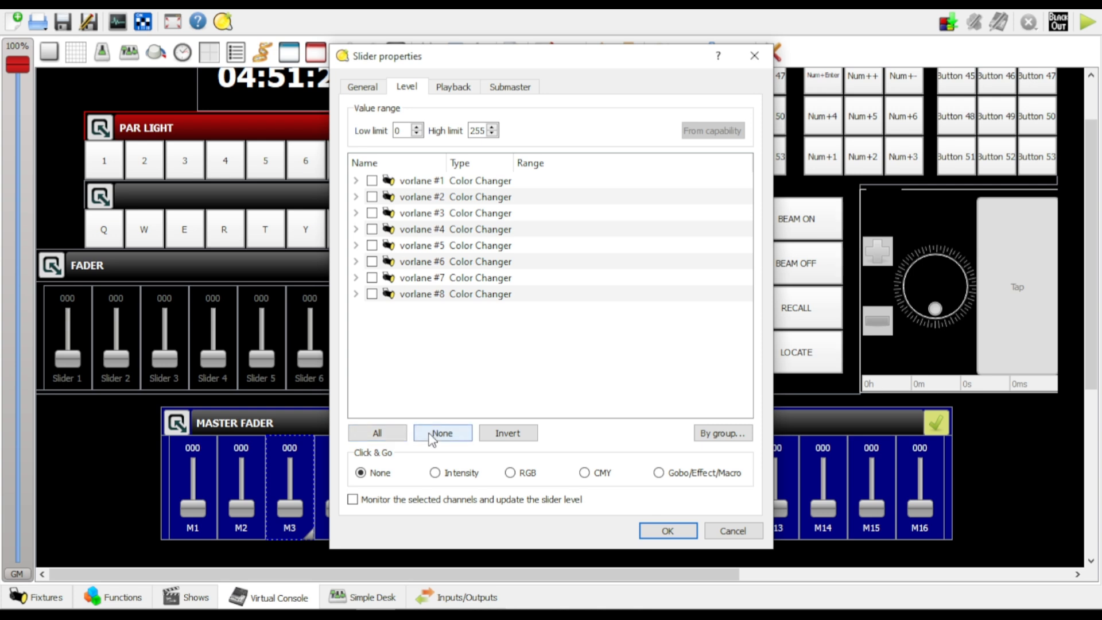
# Assign the Blue channel group of all fixtures to slider M3, check vorlane #1's channels and apply the settings
pyautogui.click(712, 435)
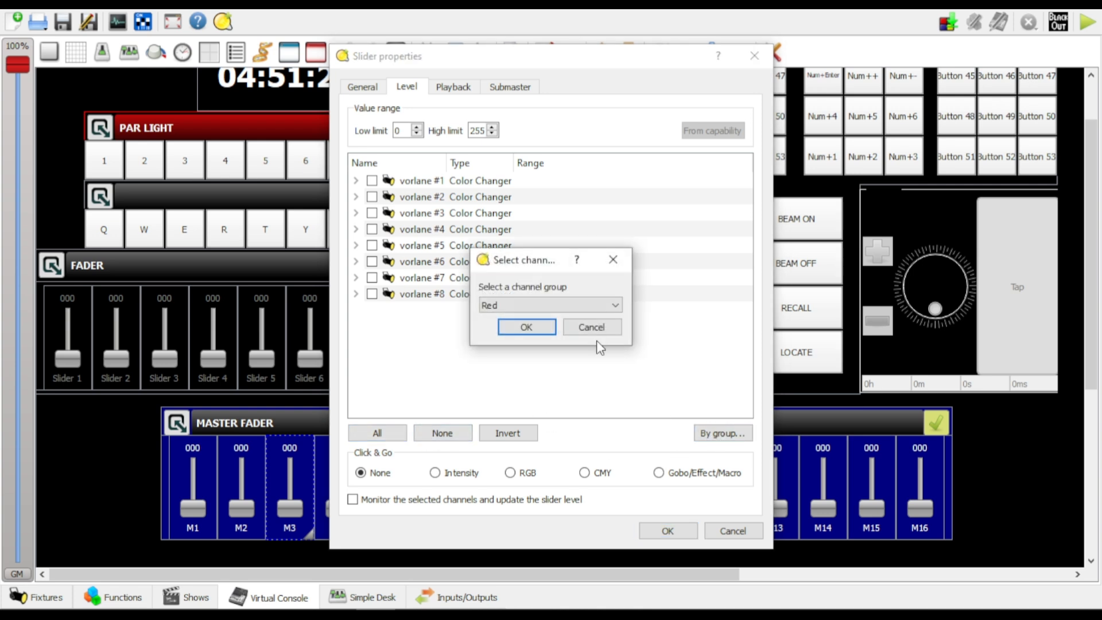
pyautogui.click(533, 303)
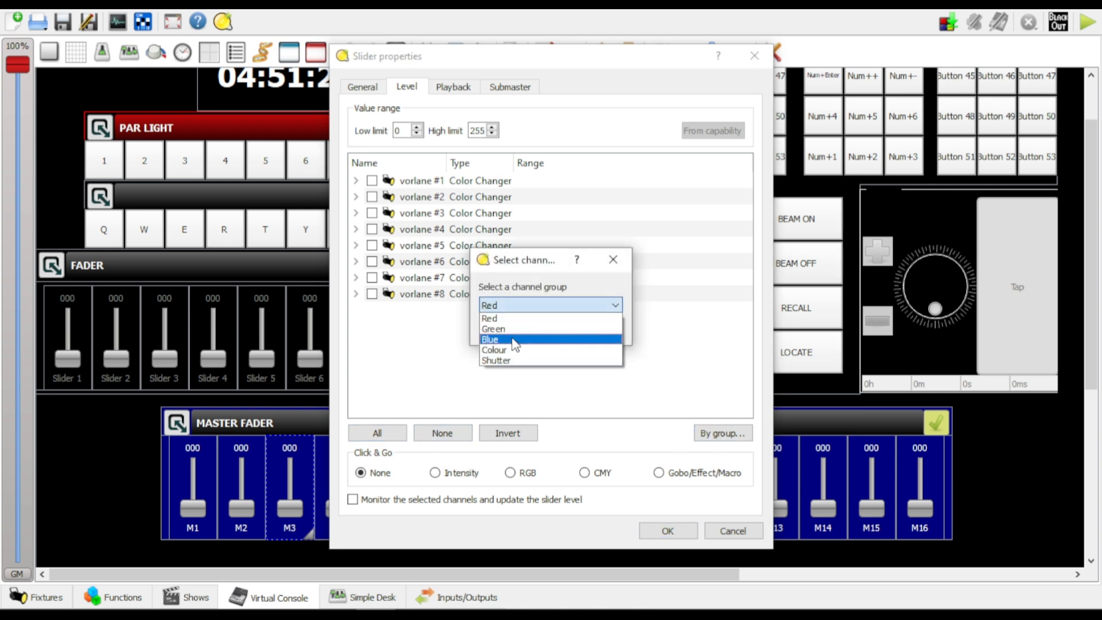
pyautogui.click(522, 339)
pyautogui.click(535, 329)
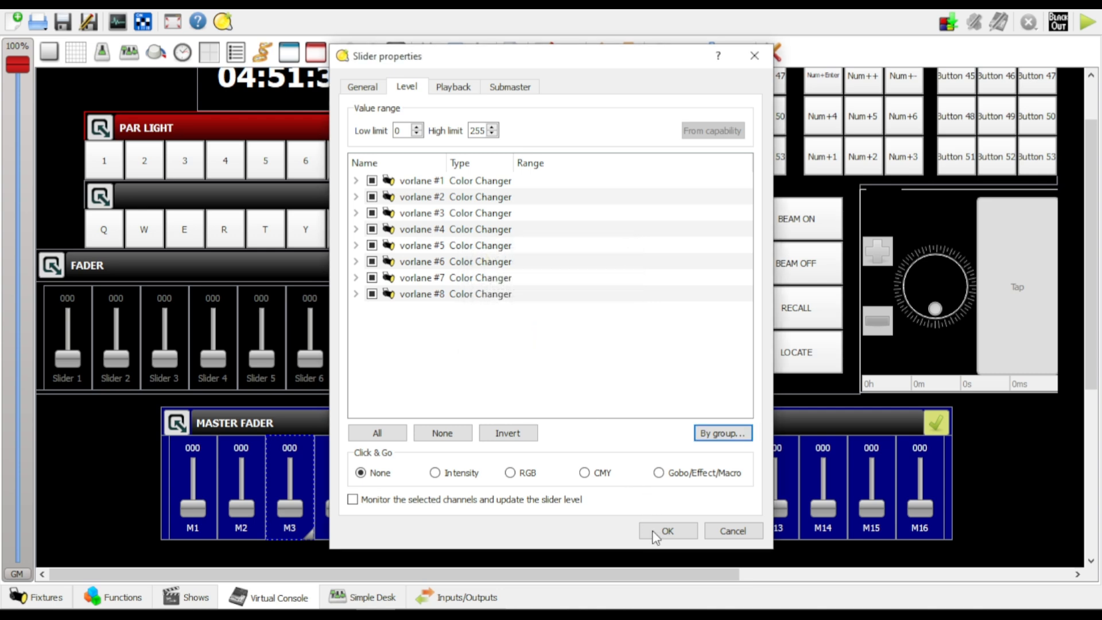
pyautogui.click(356, 180)
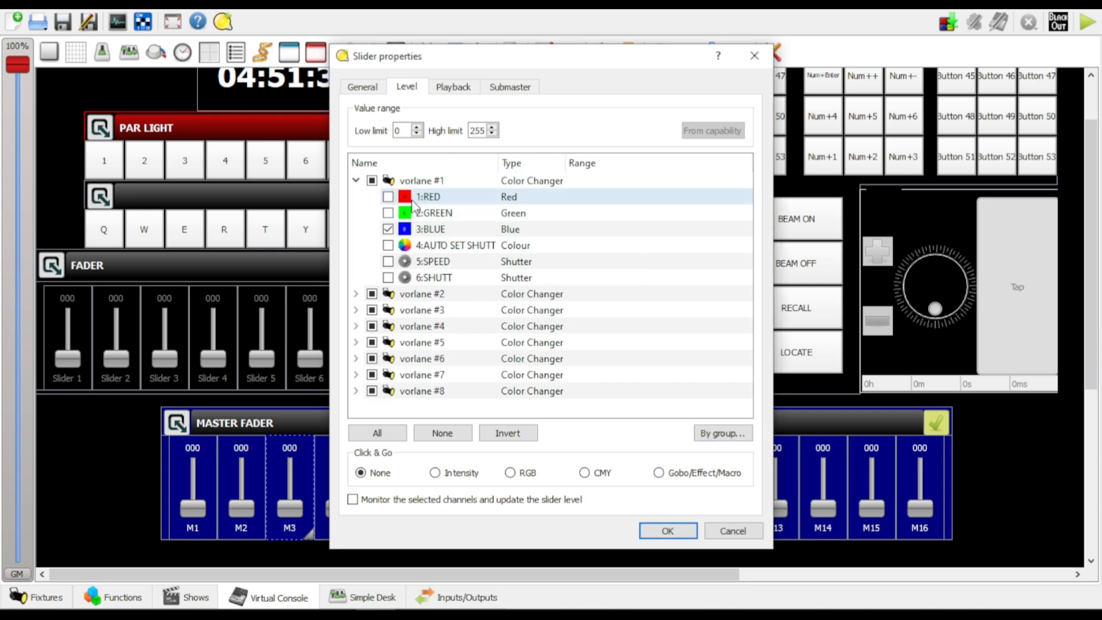
pyautogui.click(668, 531)
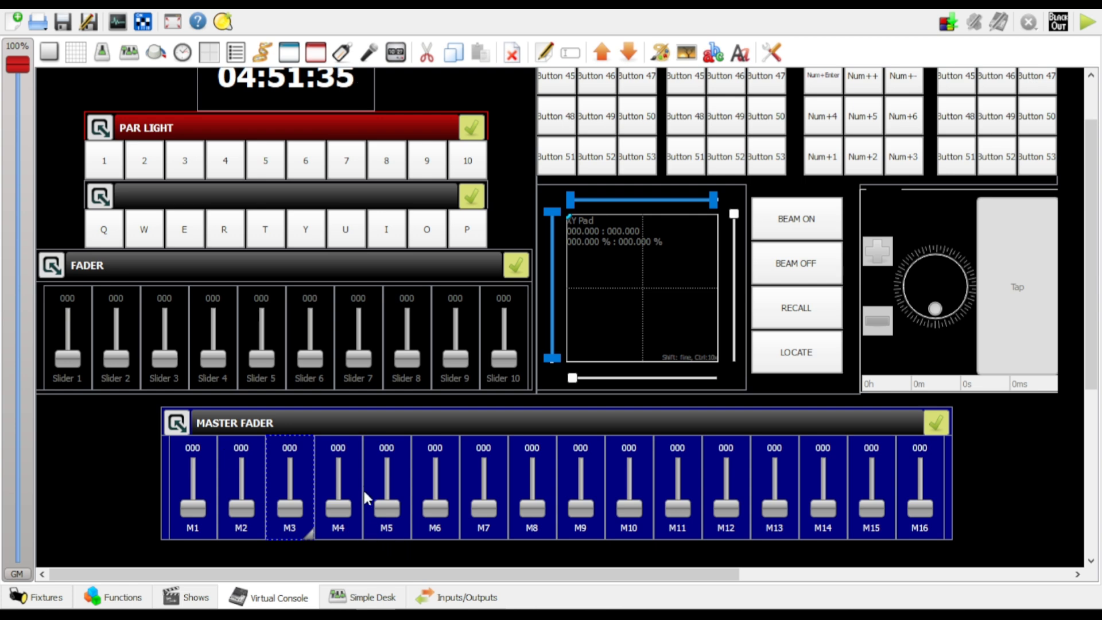
# Open the properties of slider M4, switch it to Level Mode and expand the channels of vorlane #1
pyautogui.doubleClick(336, 473)
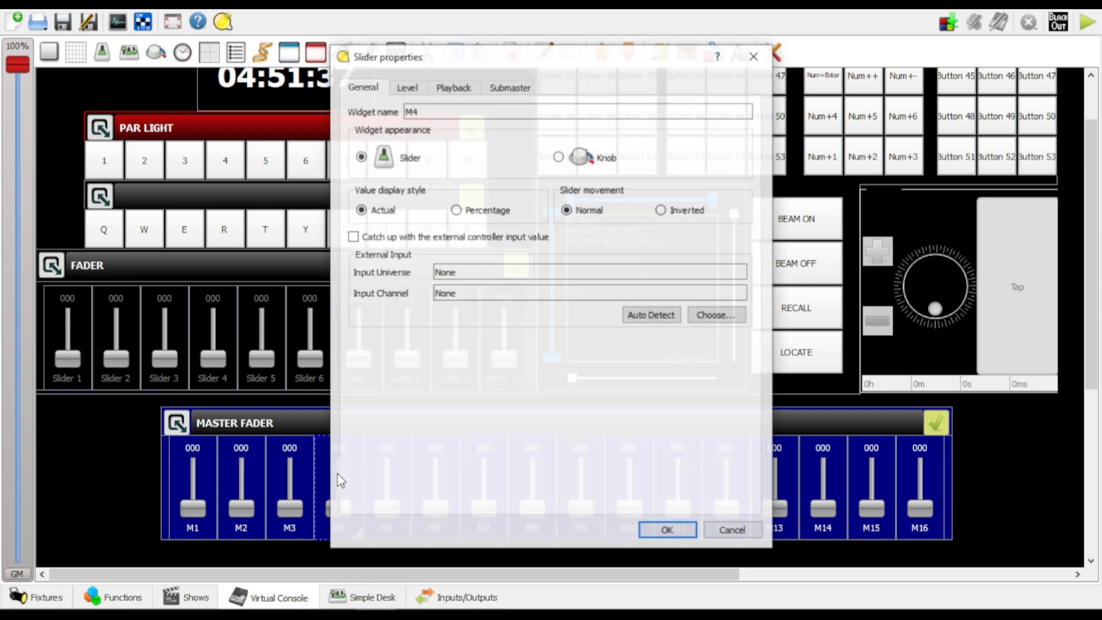
pyautogui.click(408, 88)
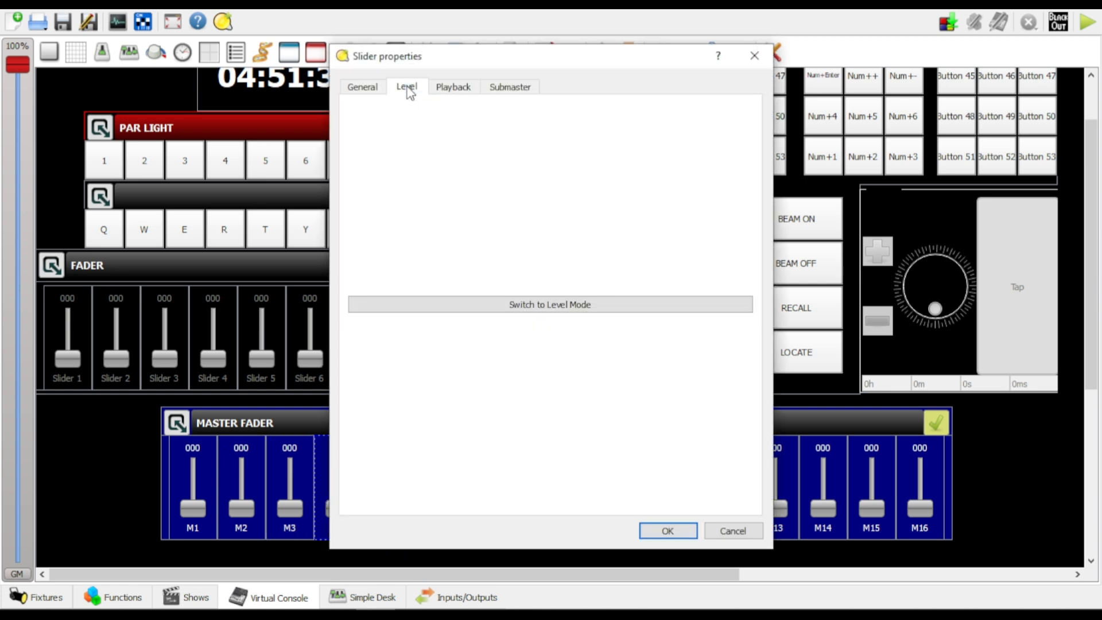
pyautogui.click(521, 305)
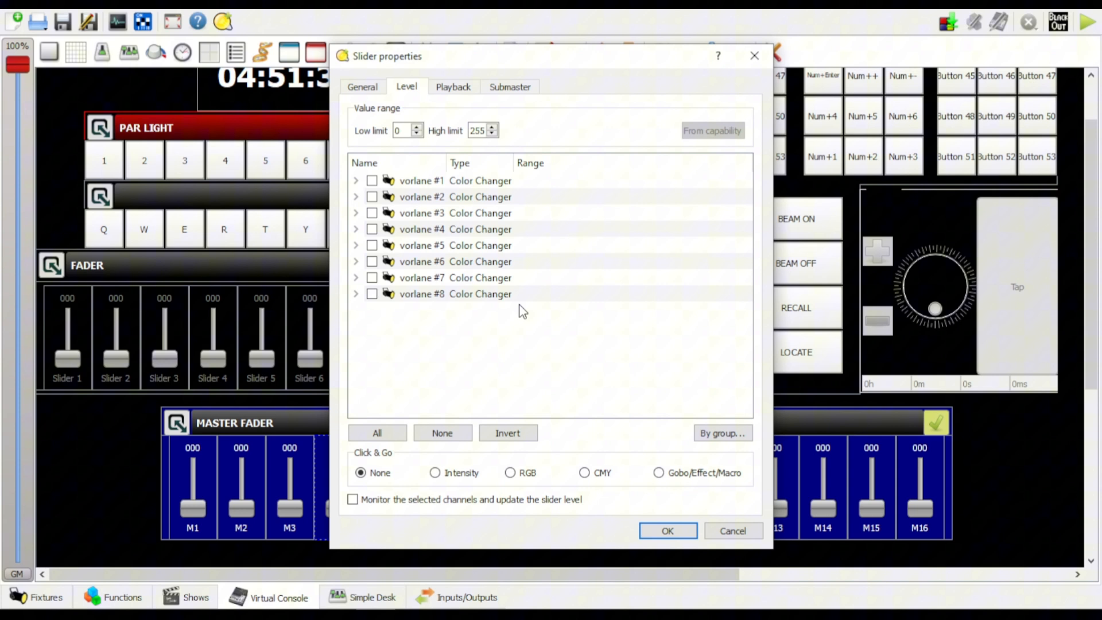
pyautogui.click(356, 181)
pyautogui.click(722, 433)
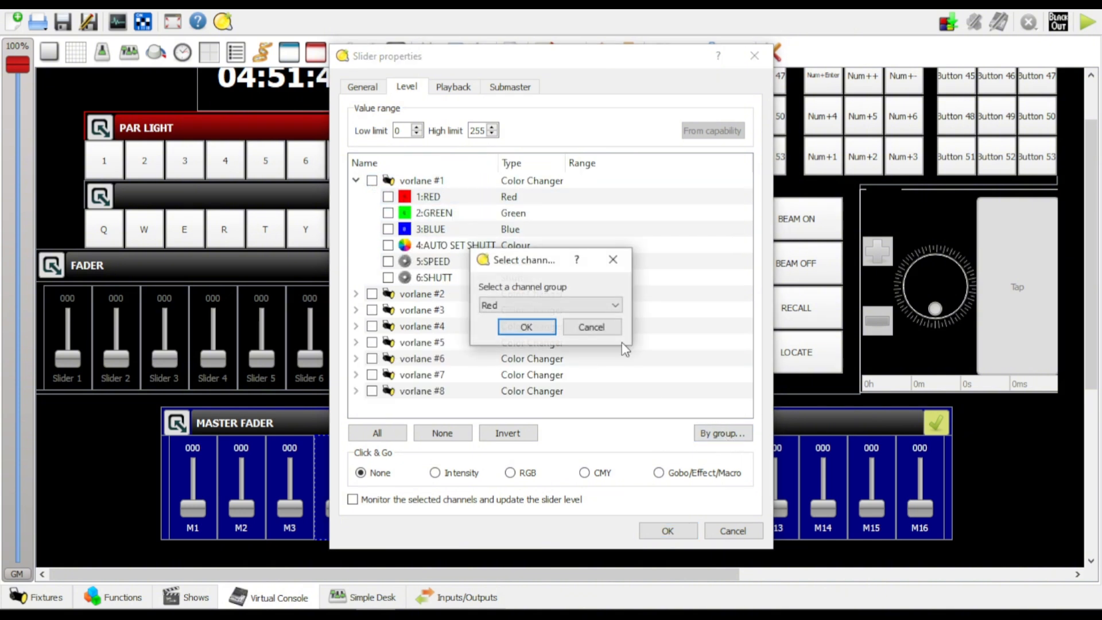
pyautogui.click(615, 305)
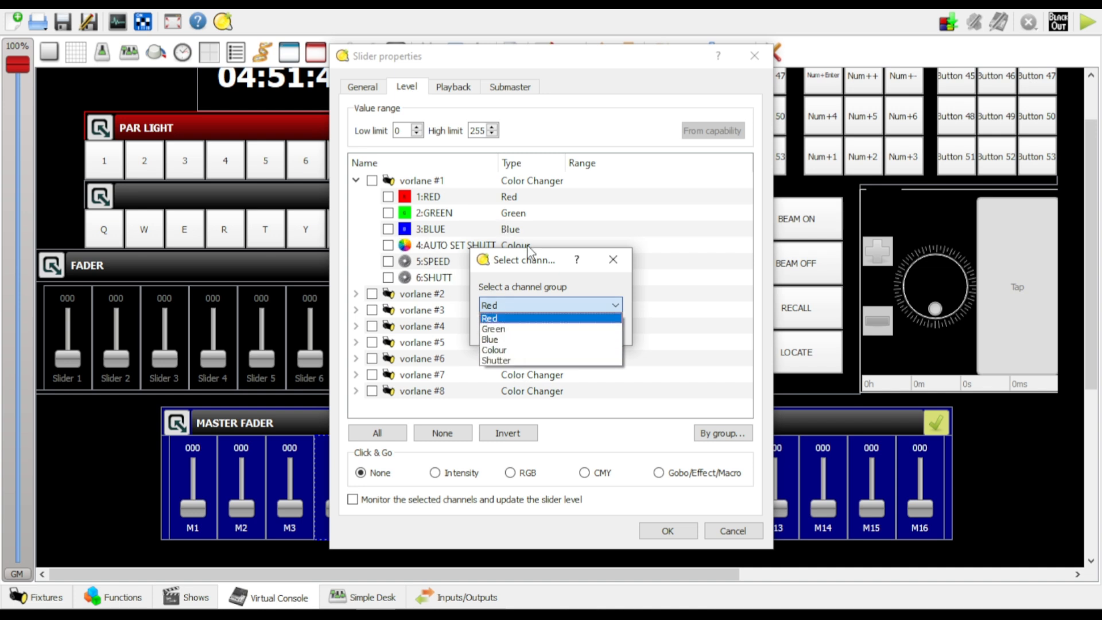
pyautogui.click(553, 262)
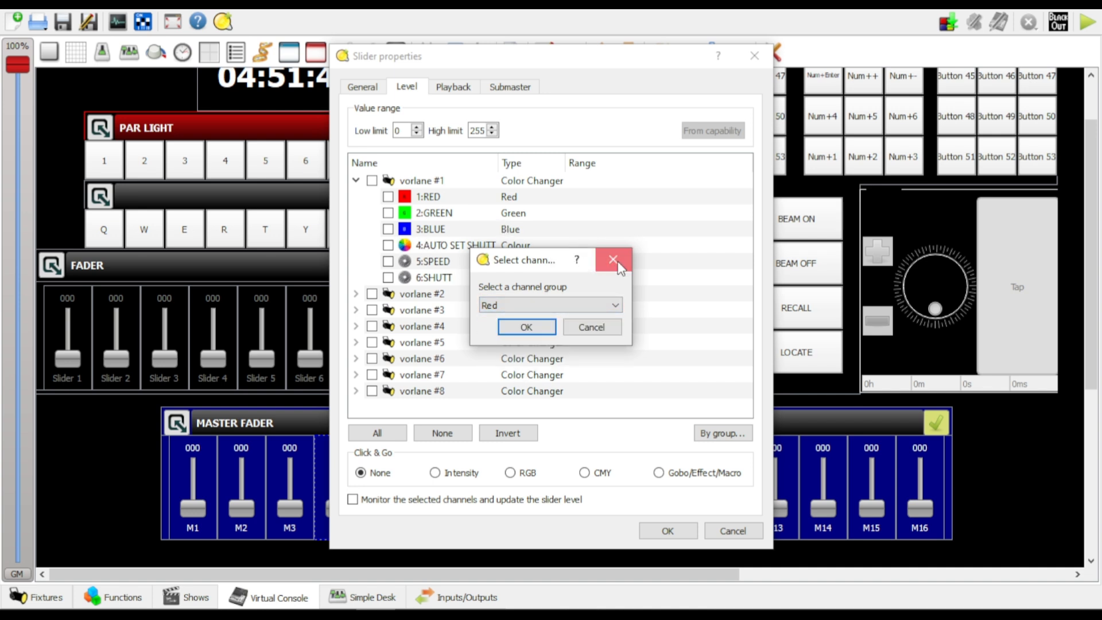
pyautogui.click(618, 265)
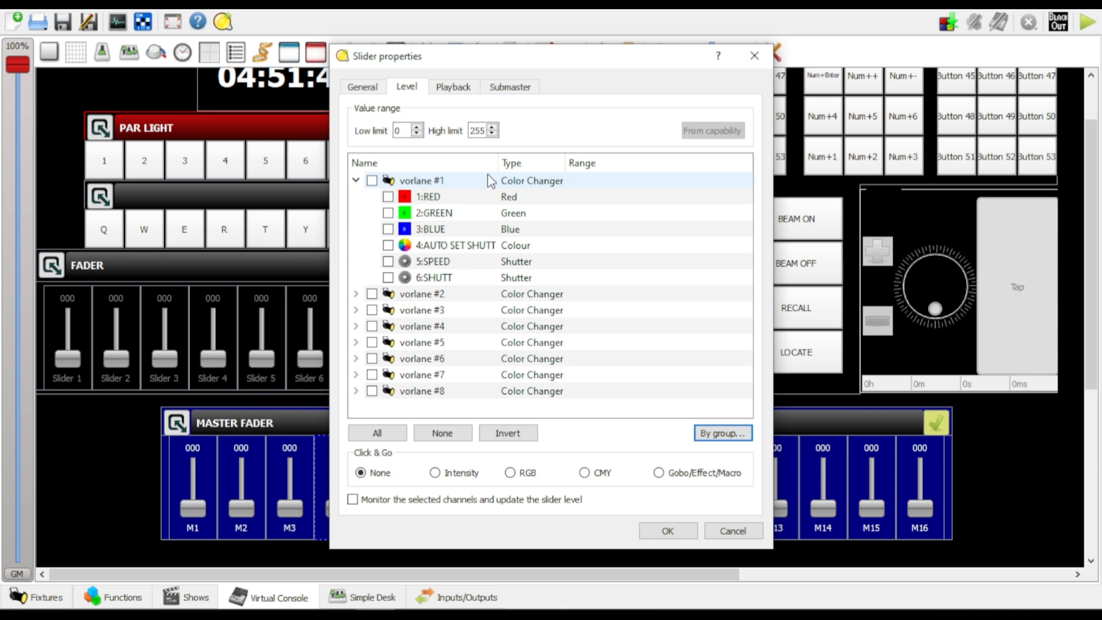
# Assign the Colour channel group of all fixtures to slider M4 and apply the slider settings
pyautogui.click(722, 433)
pyautogui.click(549, 305)
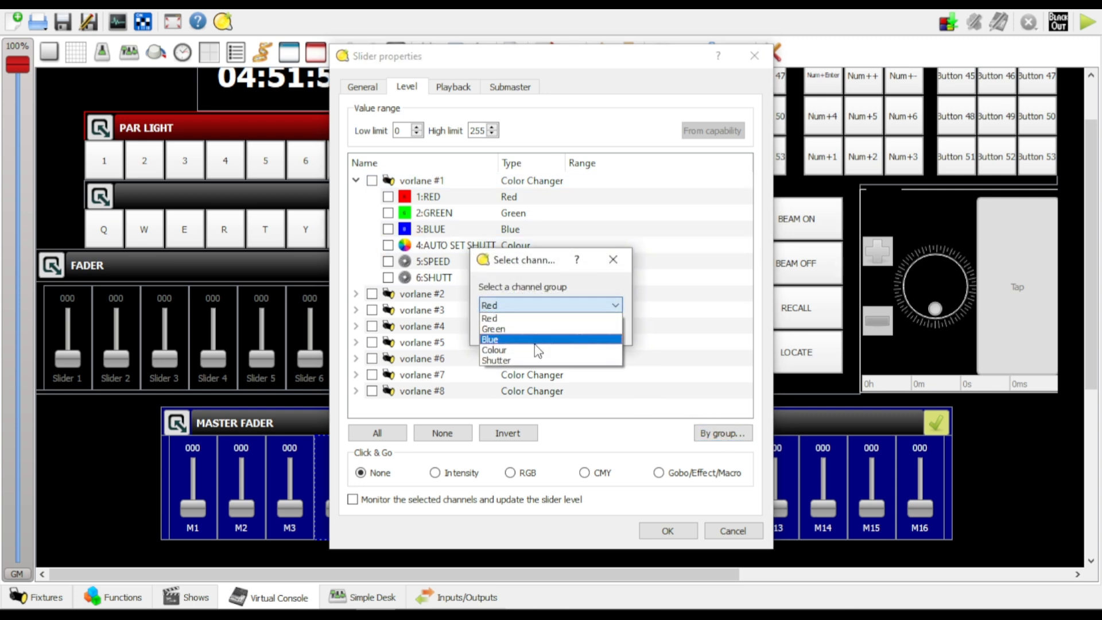
pyautogui.click(524, 348)
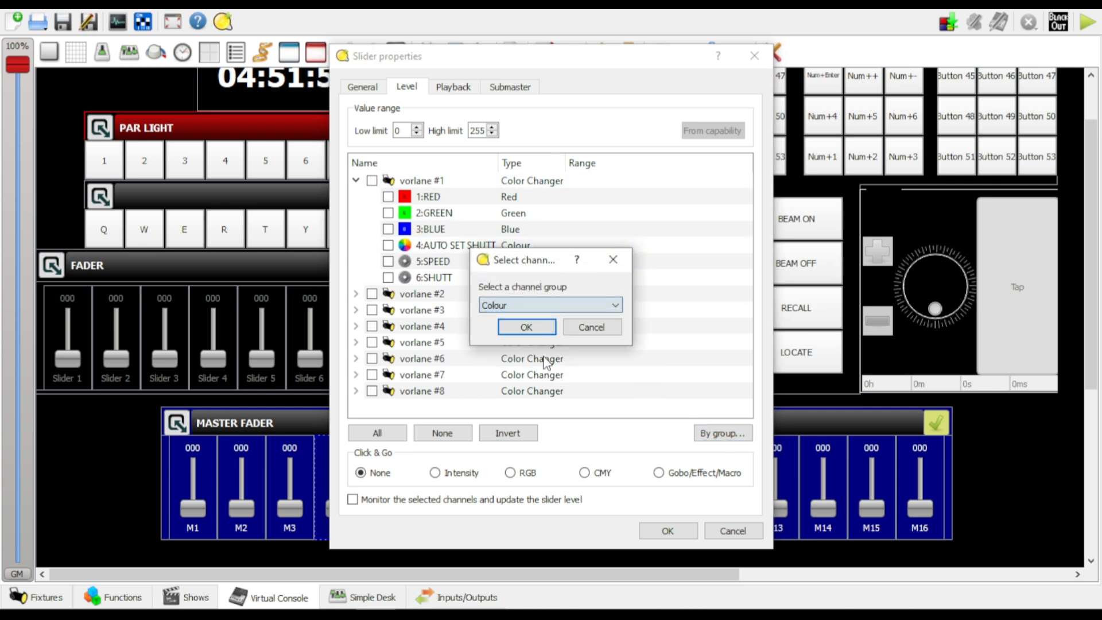
pyautogui.click(521, 328)
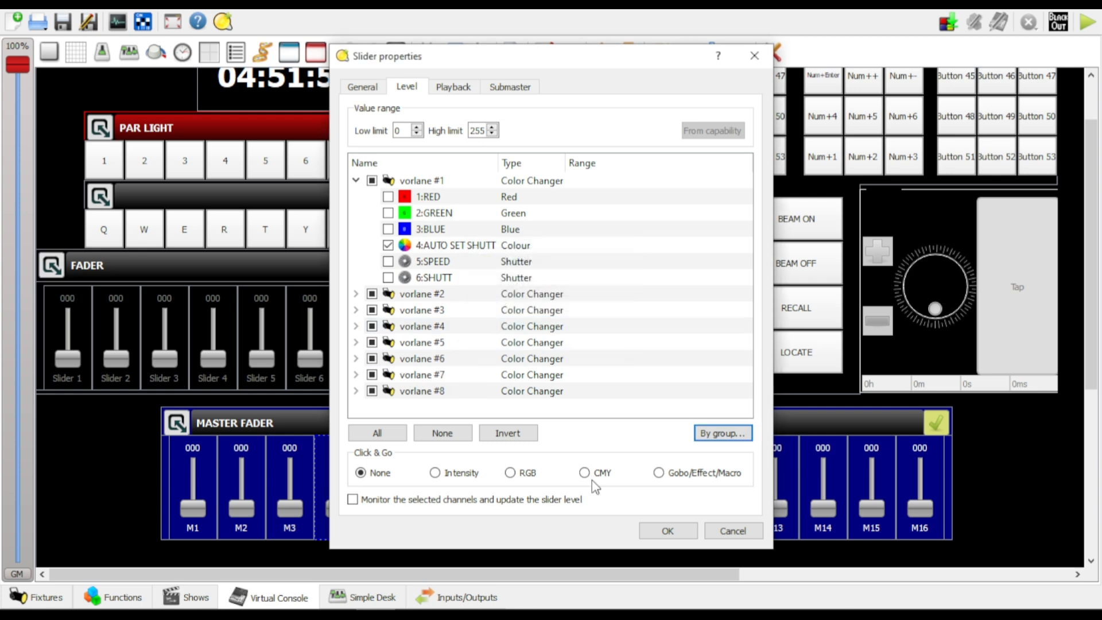
pyautogui.click(676, 535)
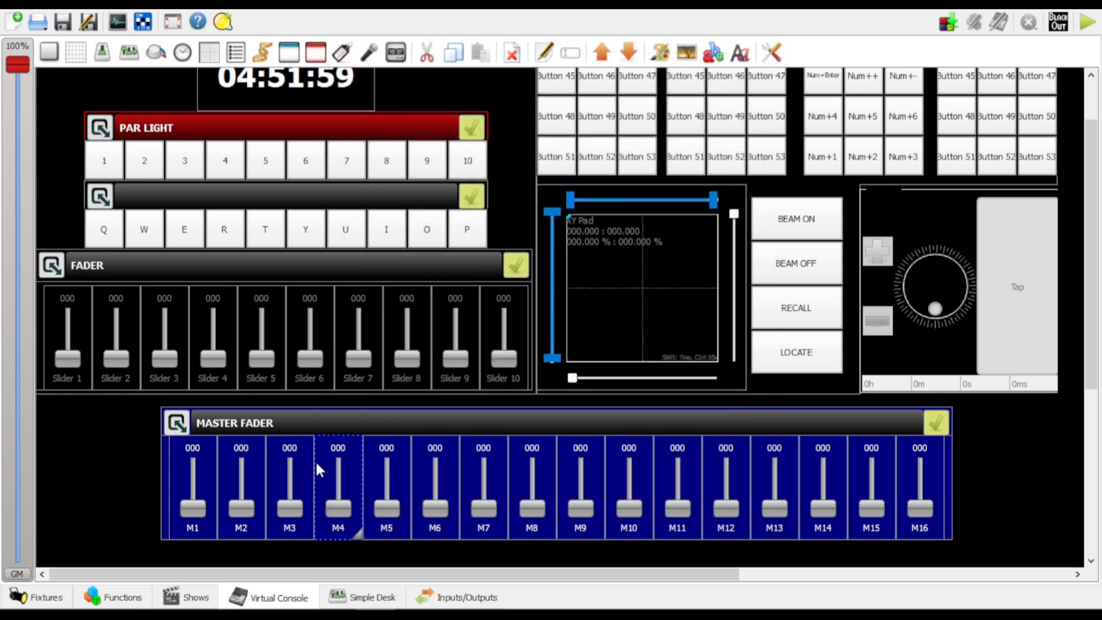
# Open the properties of slider M5 in the Master Fader frame, switch it to Level Mode and expand vorlane #1's channels
pyautogui.doubleClick(386, 457)
pyautogui.click(406, 91)
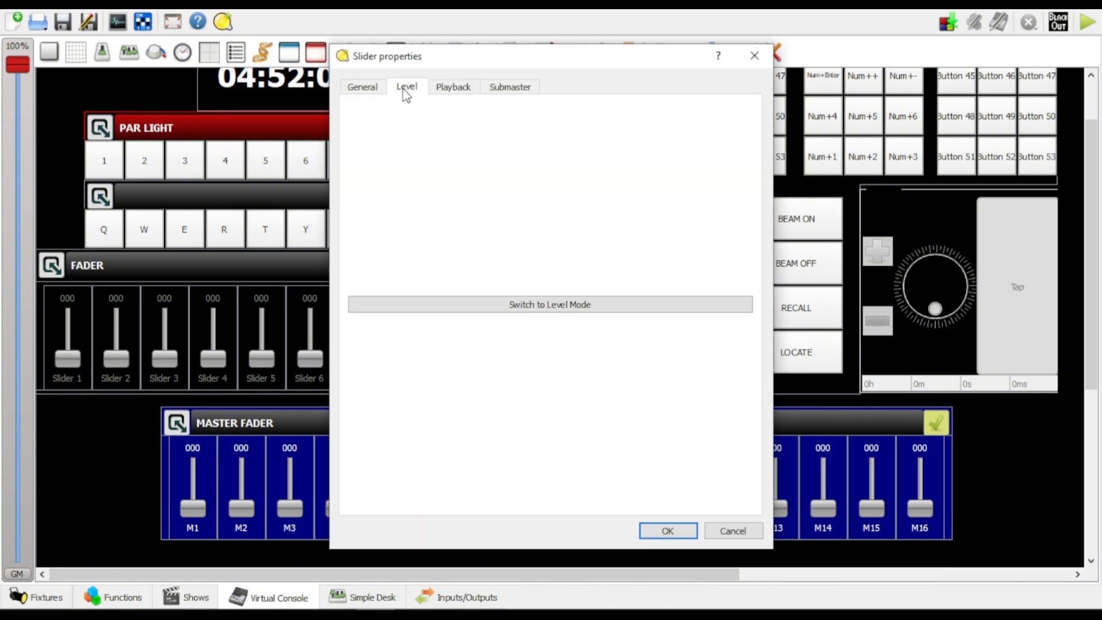
pyautogui.click(526, 303)
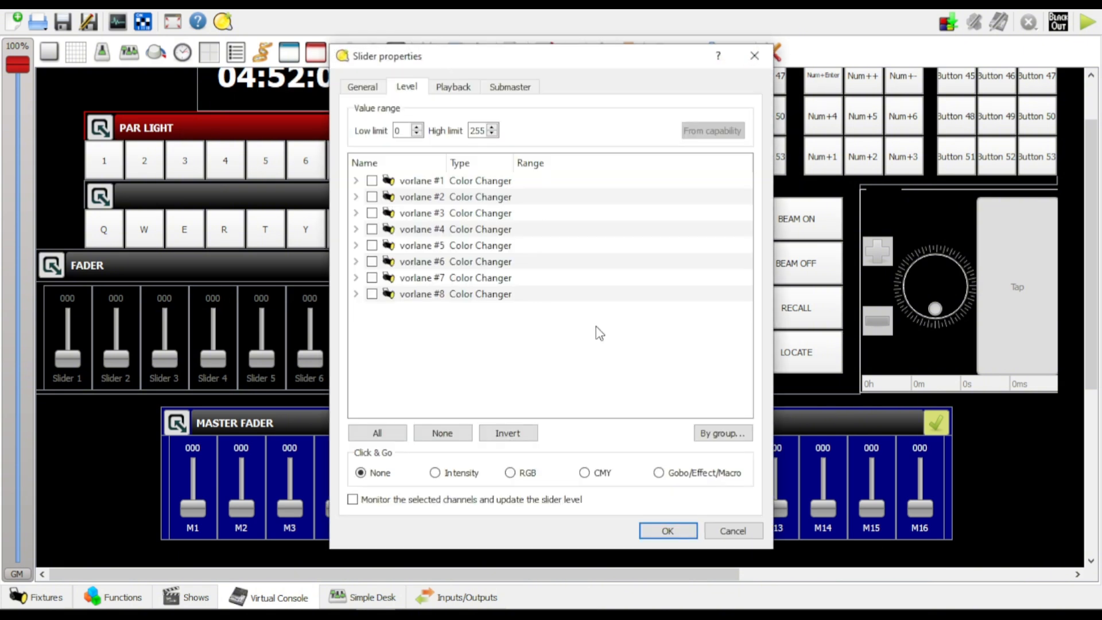
pyautogui.click(356, 181)
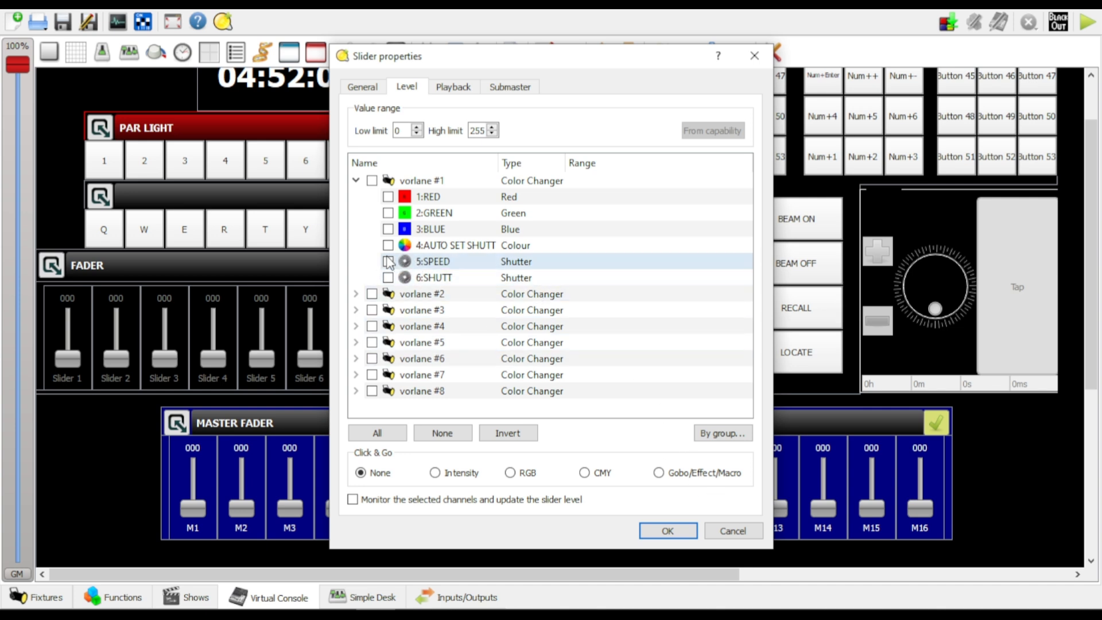
# Assign the 5:SPEED channels of vorlane #1, #2 and #3 to slider M5
pyautogui.click(357, 294)
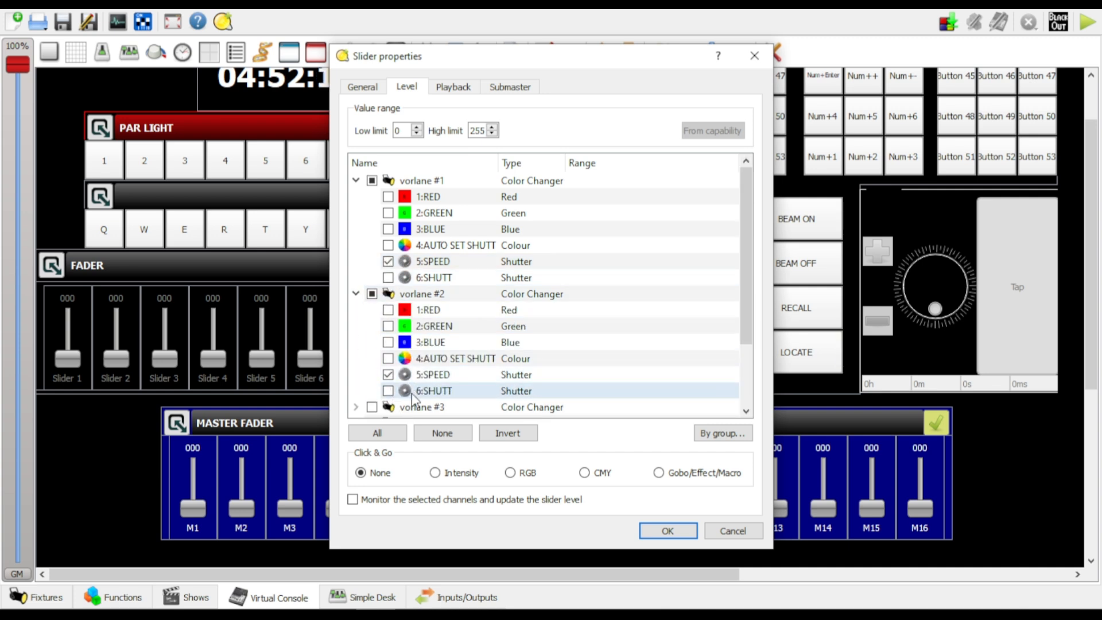
pyautogui.scroll(-2, 435, 396)
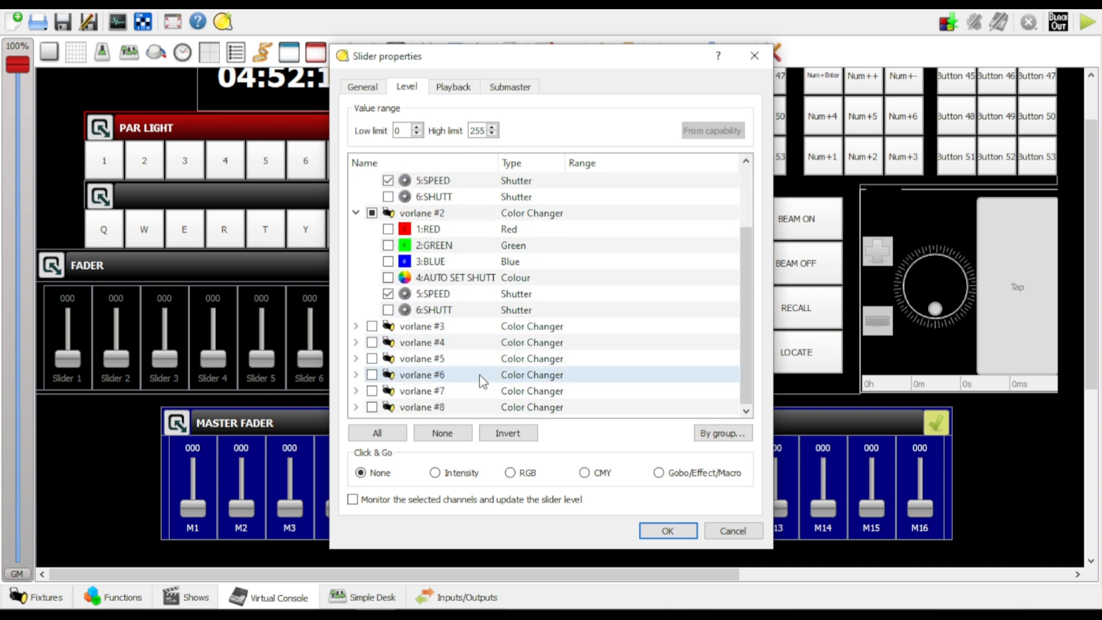
pyautogui.click(357, 327)
pyautogui.scroll(-2, 379, 356)
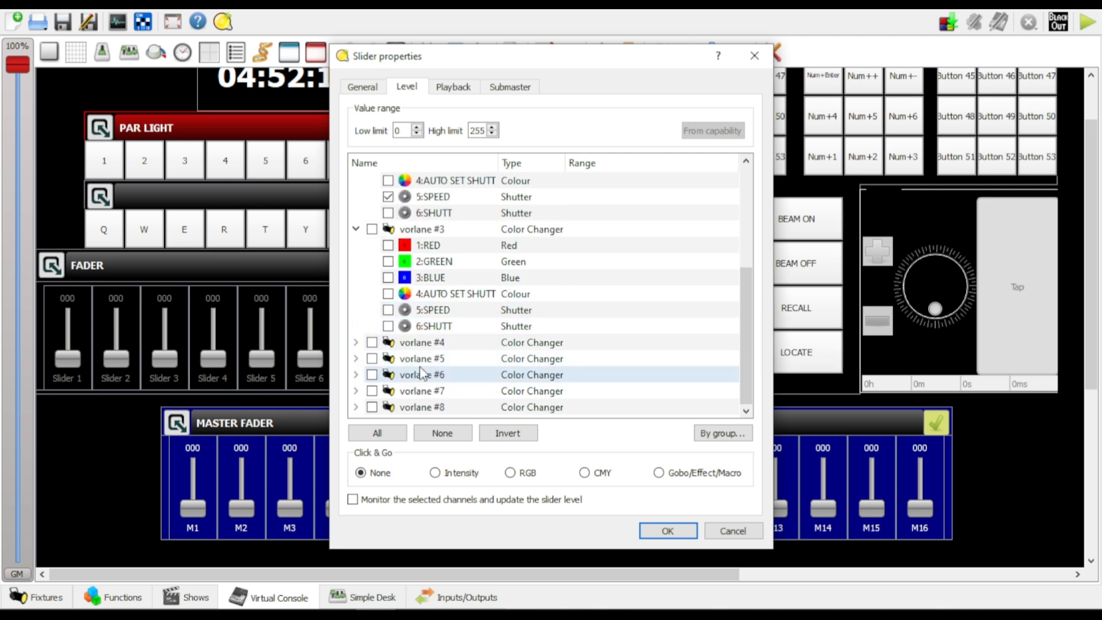
pyautogui.click(389, 311)
# Add the 5:SPEED channels of vorlane #4 and #5 to slider M5
pyautogui.click(356, 342)
pyautogui.scroll(-2, 382, 338)
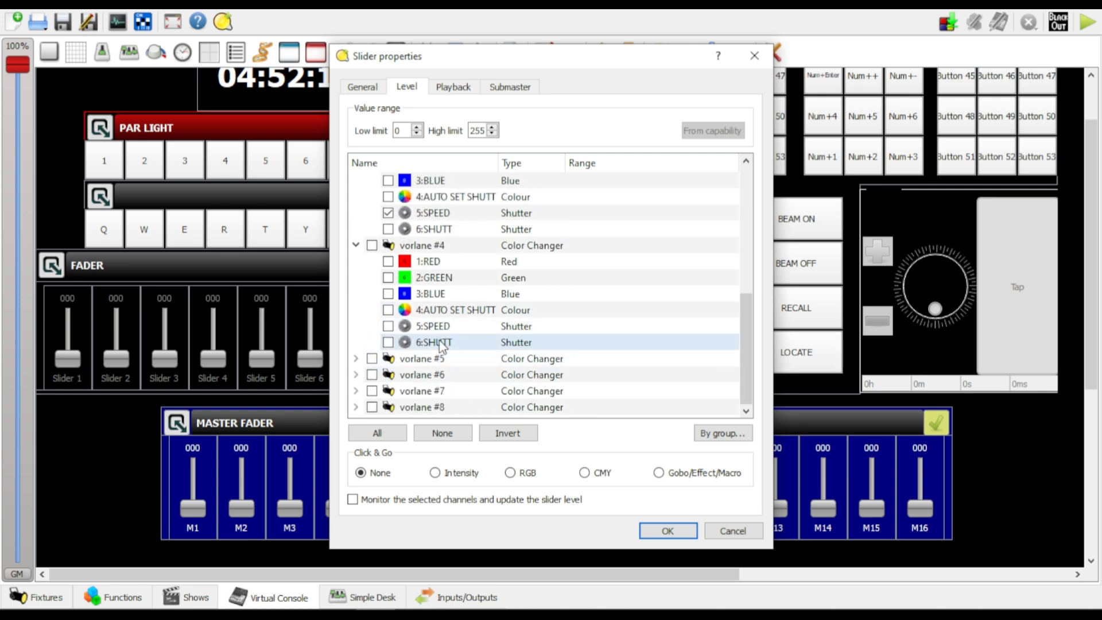
pyautogui.click(388, 326)
pyautogui.click(357, 358)
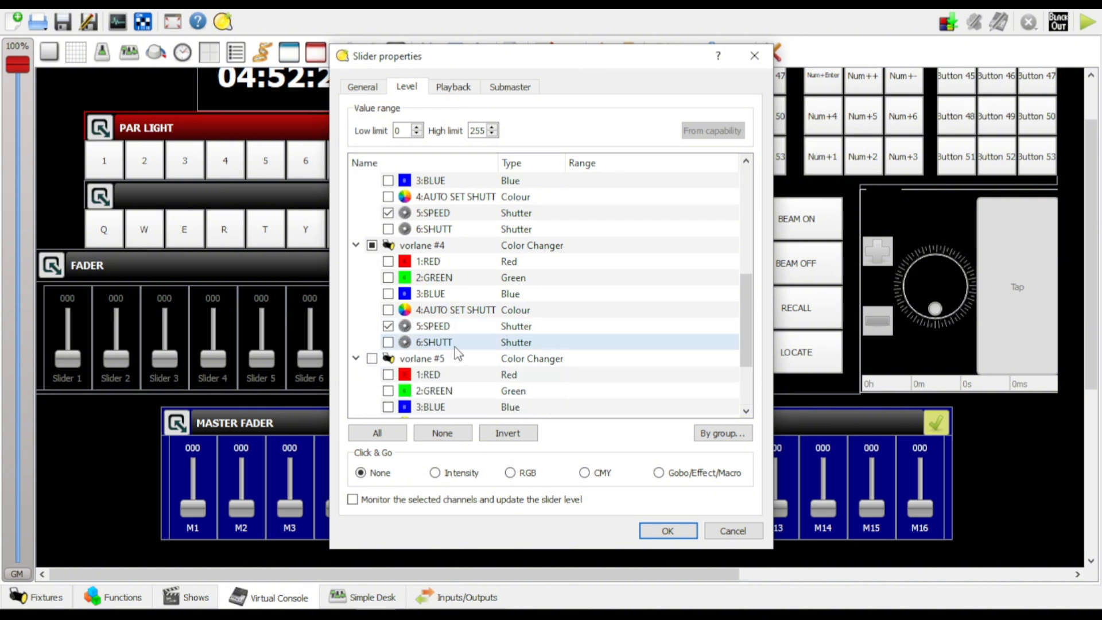
pyautogui.scroll(-2, 418, 332)
pyautogui.click(388, 342)
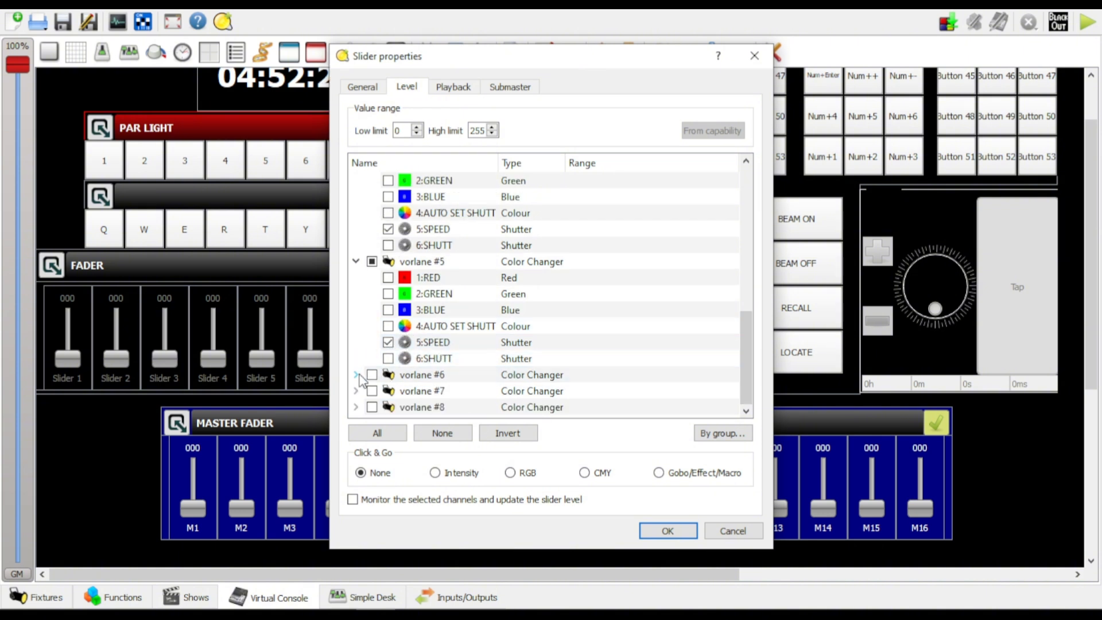
# Add the 5:SPEED channels of vorlane #6 and #7 to slider M5, leaving 4:AUTO SET SHUTT of vorlane #6 unselected
pyautogui.click(356, 374)
pyautogui.scroll(-1, 448, 363)
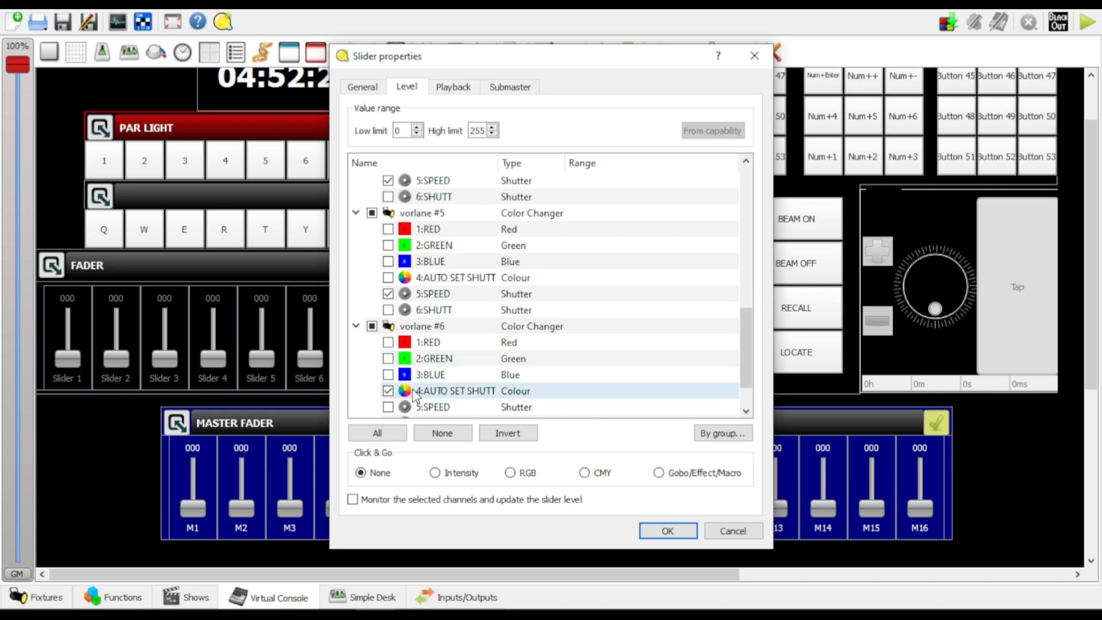
pyautogui.click(388, 391)
pyautogui.scroll(-1, 481, 369)
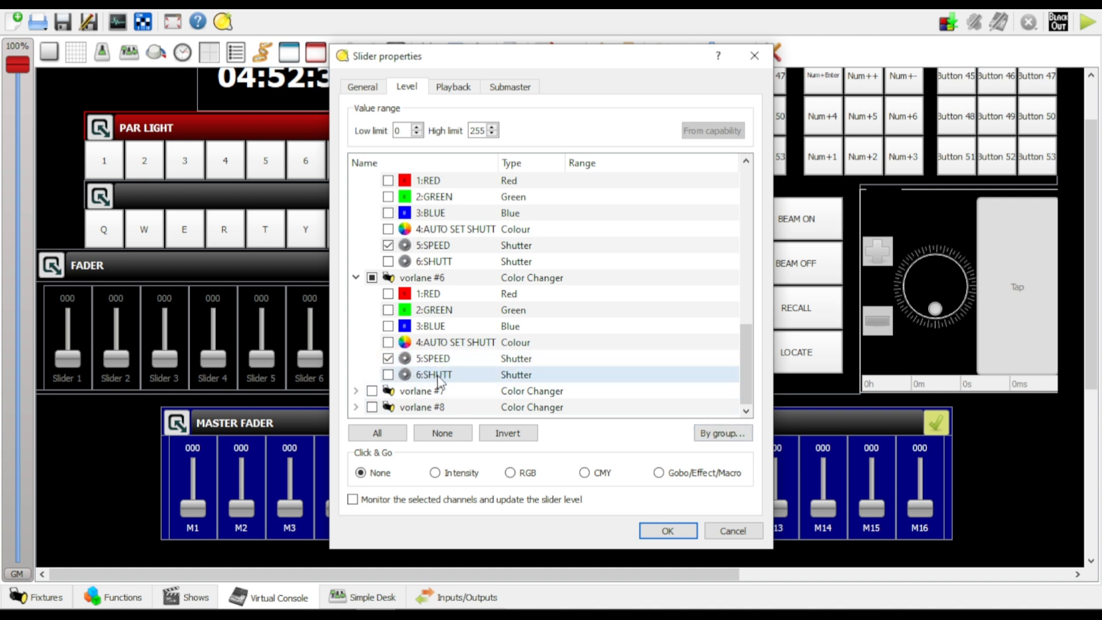
pyautogui.click(366, 390)
pyautogui.scroll(-2, 477, 373)
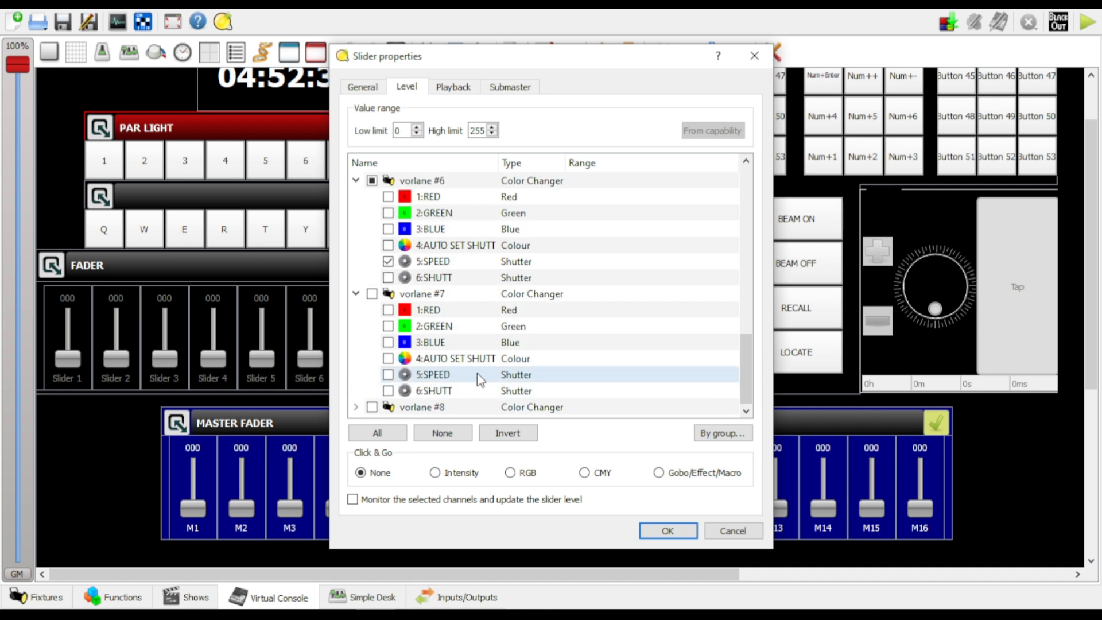
pyautogui.click(389, 375)
# Add the 5:SPEED channel of vorlane #8 to slider M5 and apply the slider settings
pyautogui.click(356, 407)
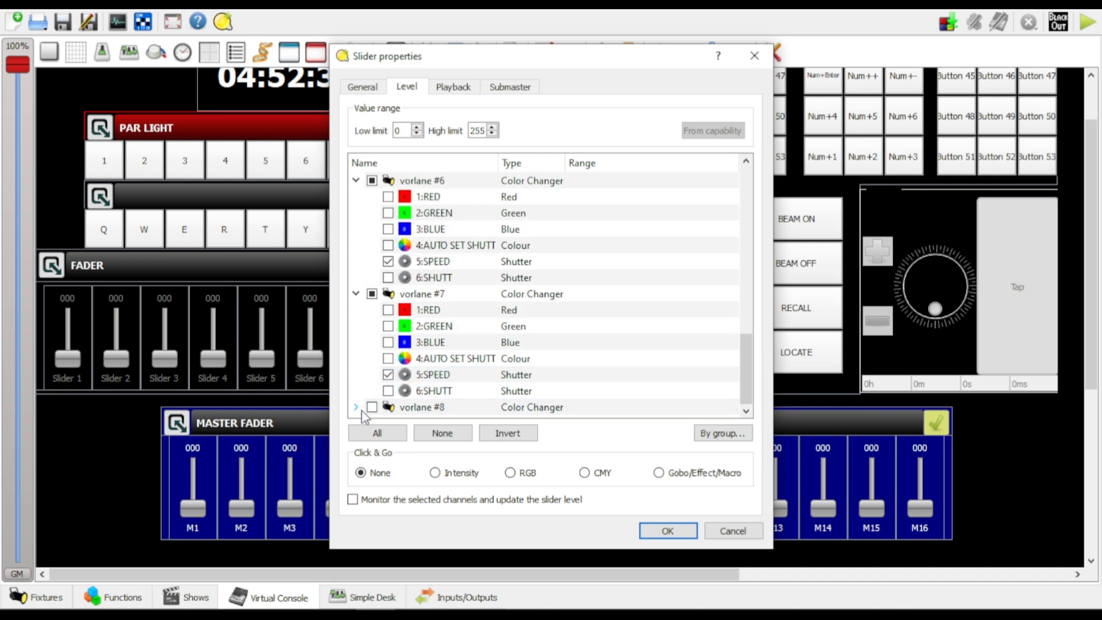
pyautogui.scroll(-2, 477, 322)
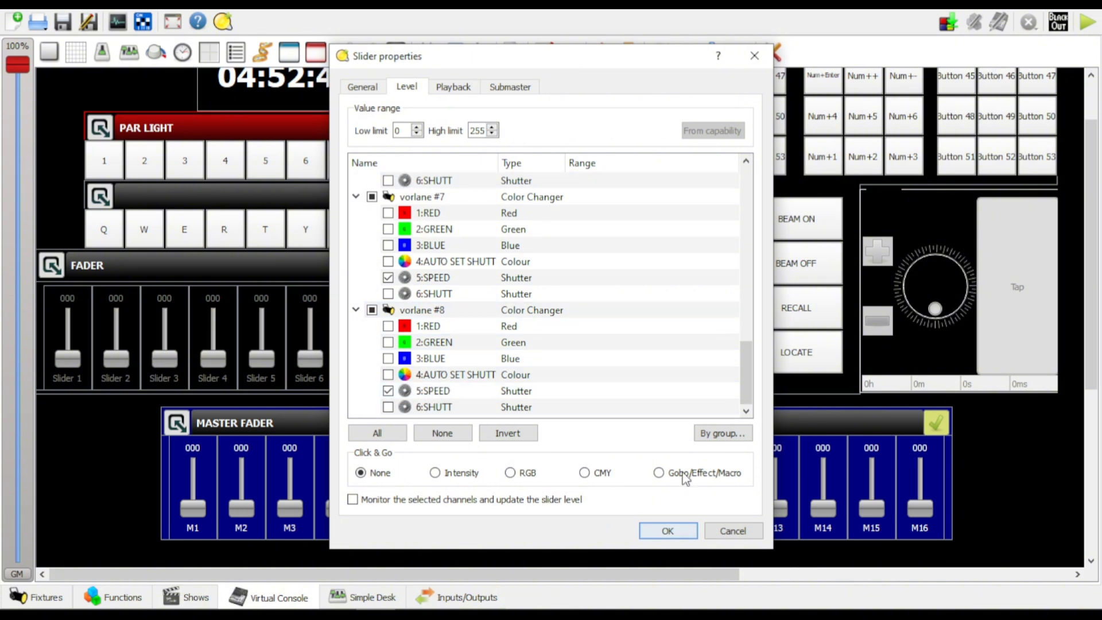
pyautogui.click(668, 531)
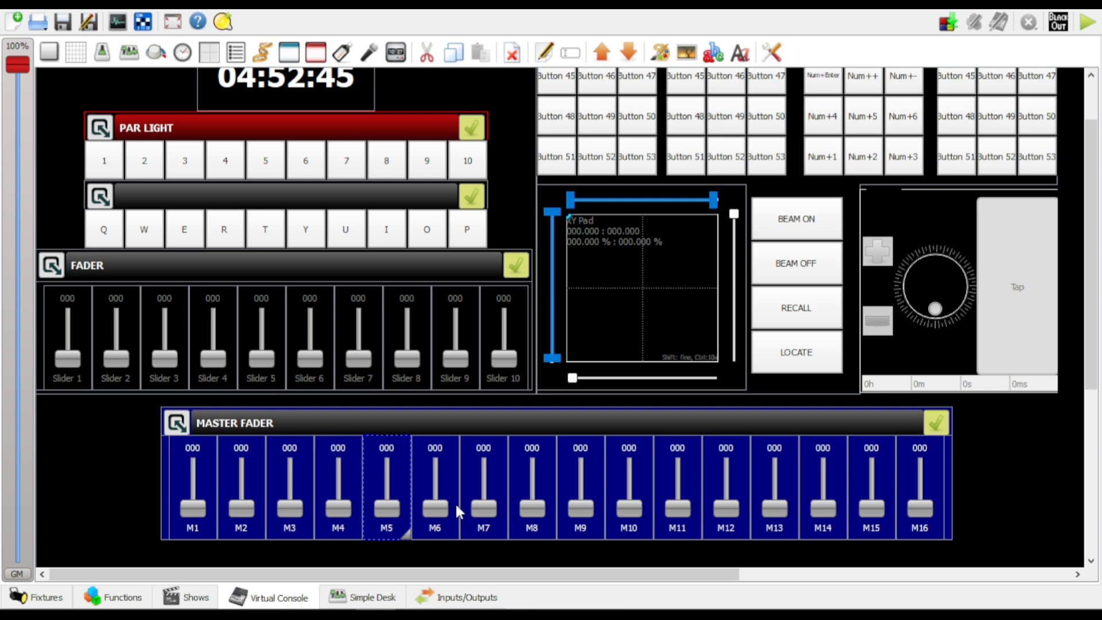
# Open the properties of slider M6, switch it to Level Mode and expand the channels of vorlane #1
pyautogui.doubleClick(442, 473)
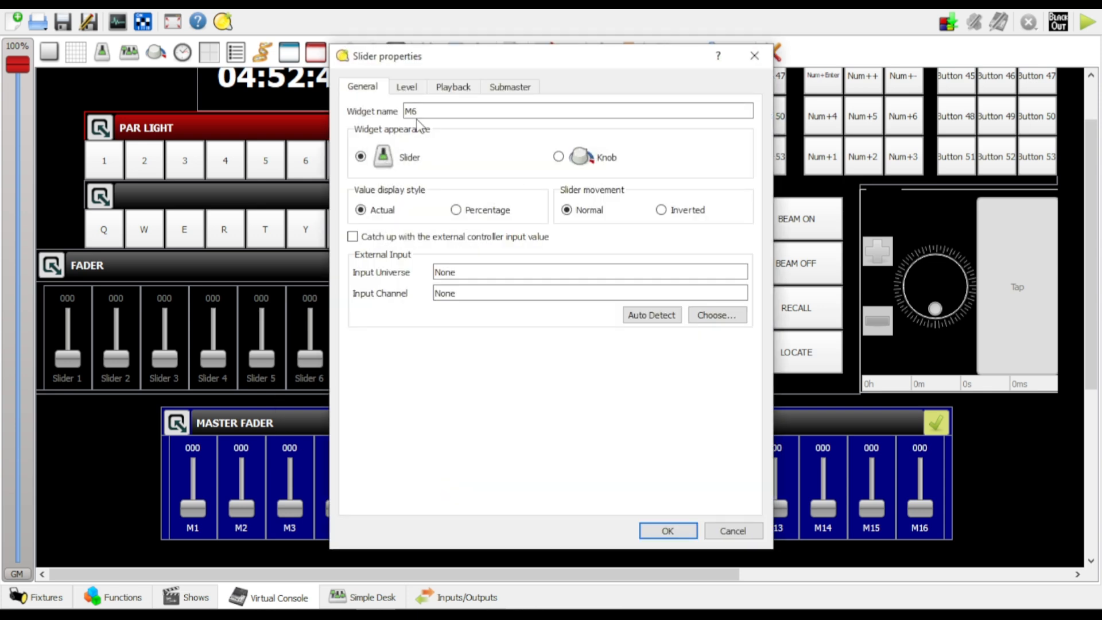
pyautogui.click(406, 88)
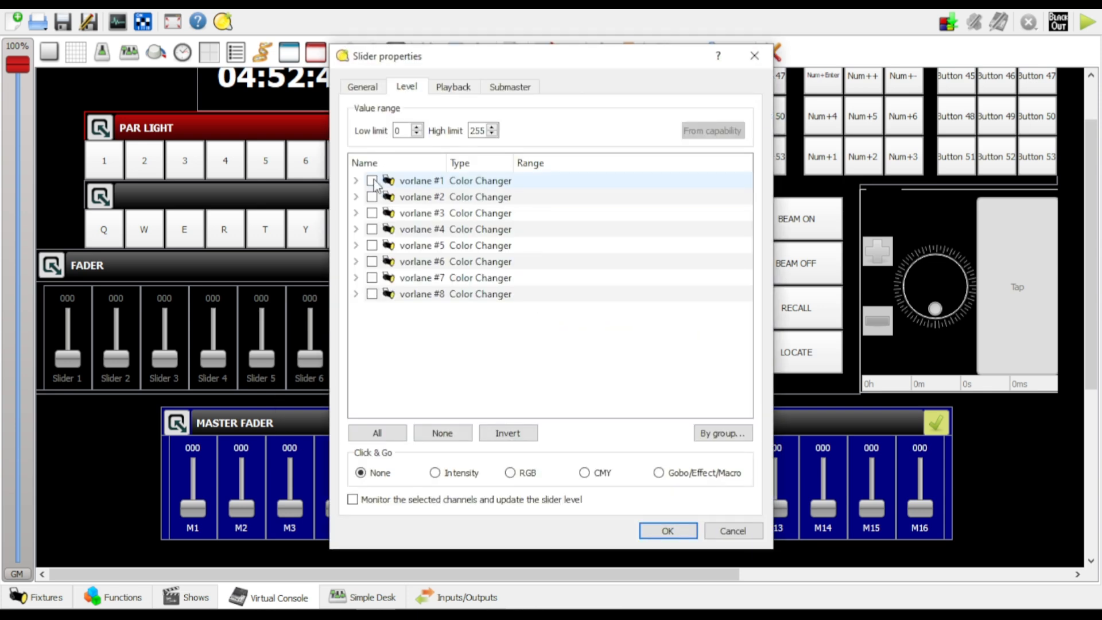
pyautogui.click(356, 180)
# Assign the Shutter channel group of all fixtures to slider M6
pyautogui.click(721, 434)
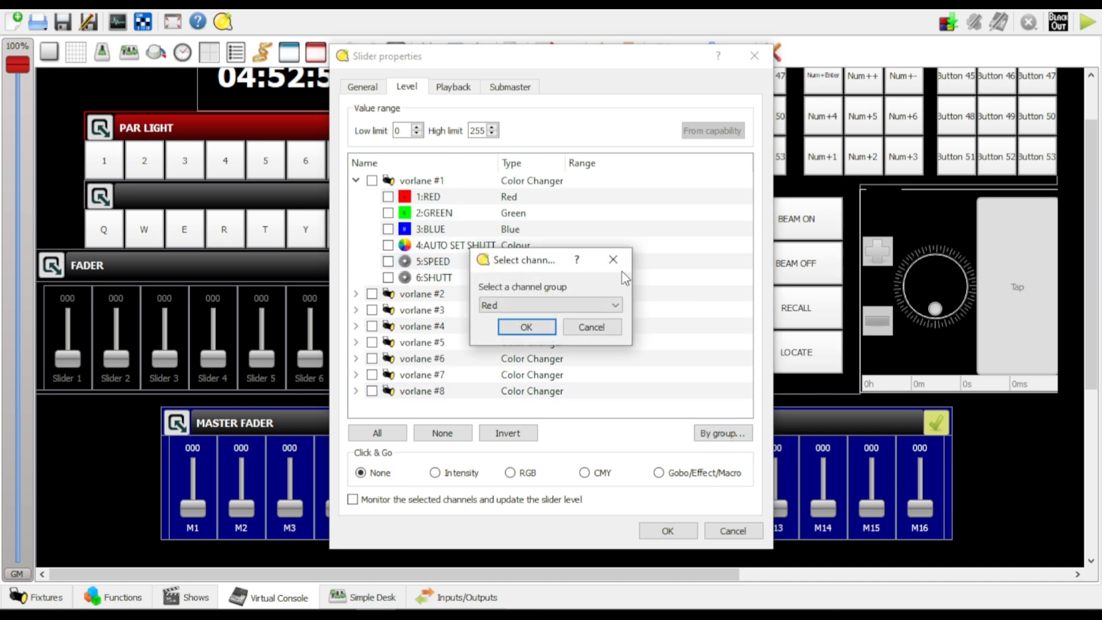
pyautogui.click(577, 306)
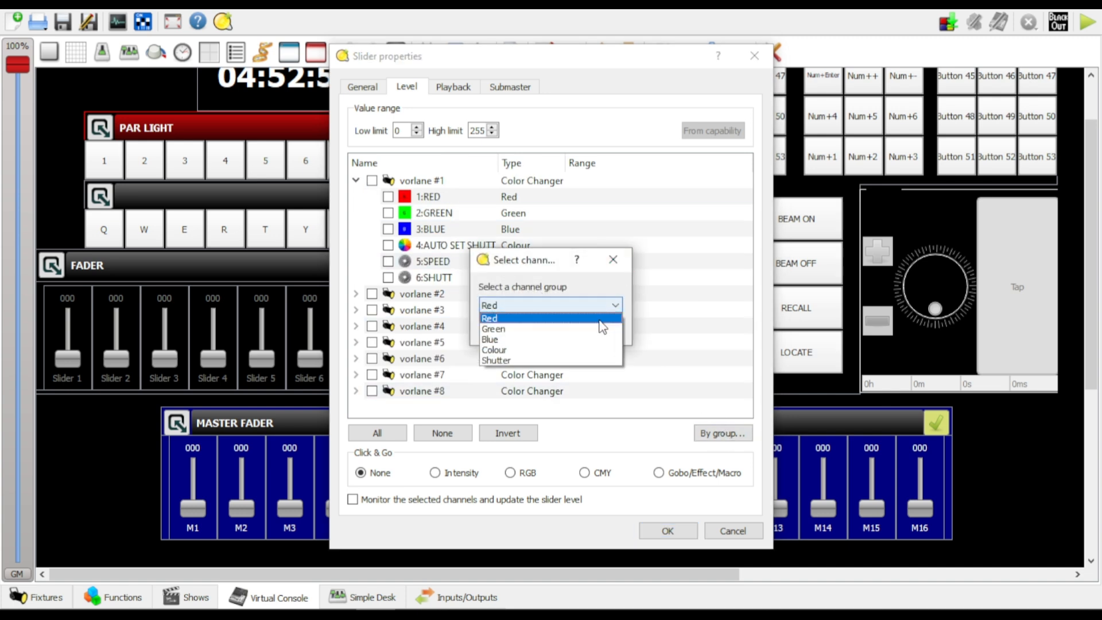
pyautogui.click(527, 361)
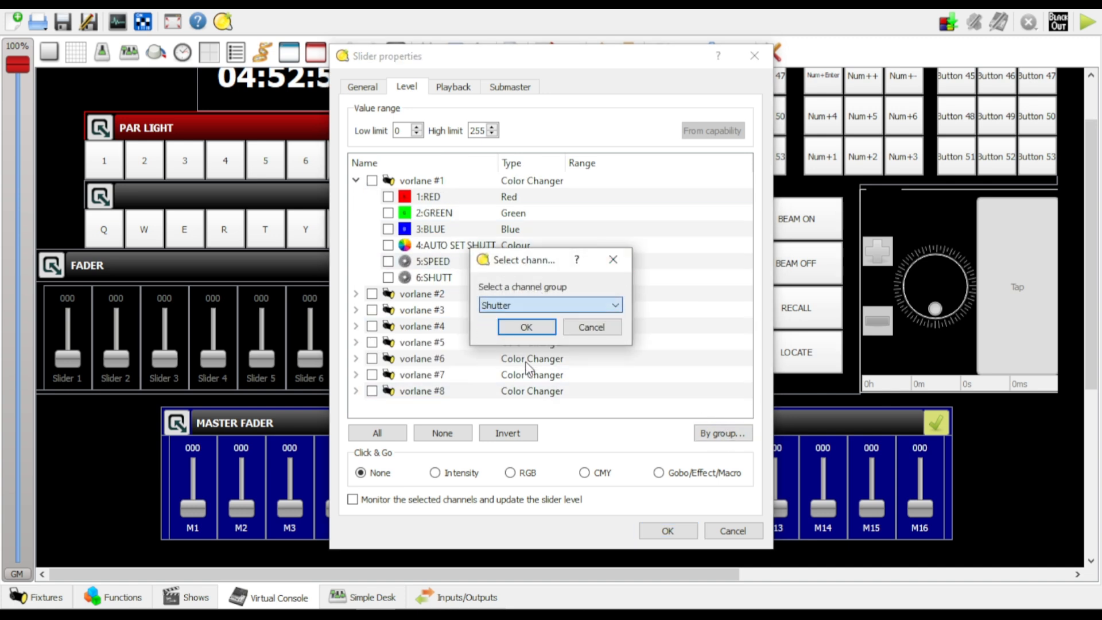
pyautogui.click(525, 327)
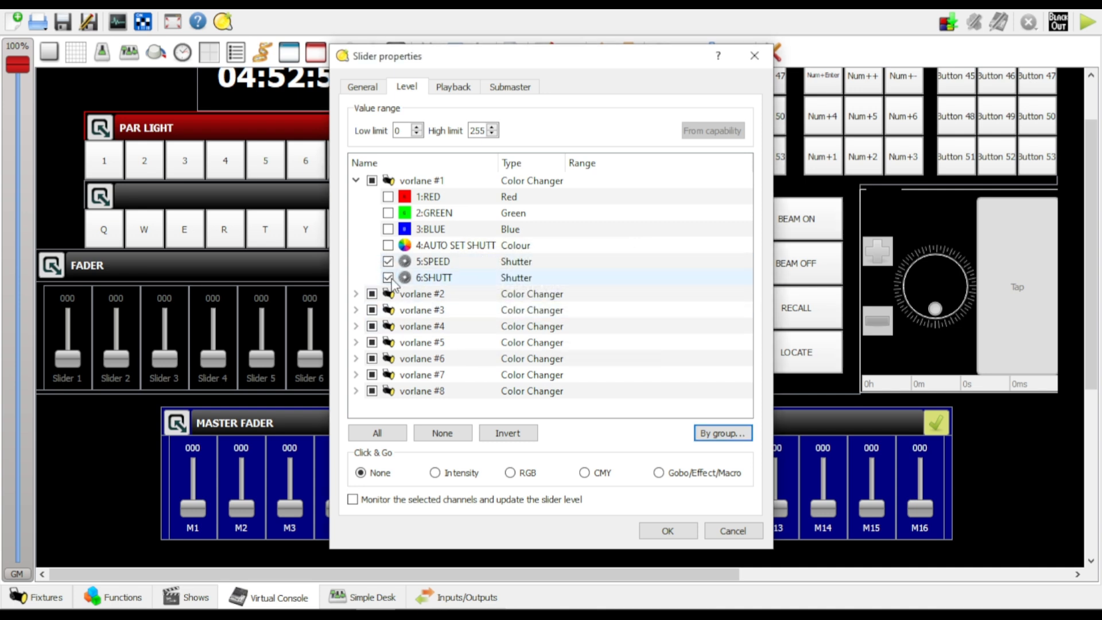
# Remove the 5:SPEED channels of vorlane #1 and #2 from slider M6, keeping only 6:SHUTT selected
pyautogui.click(389, 262)
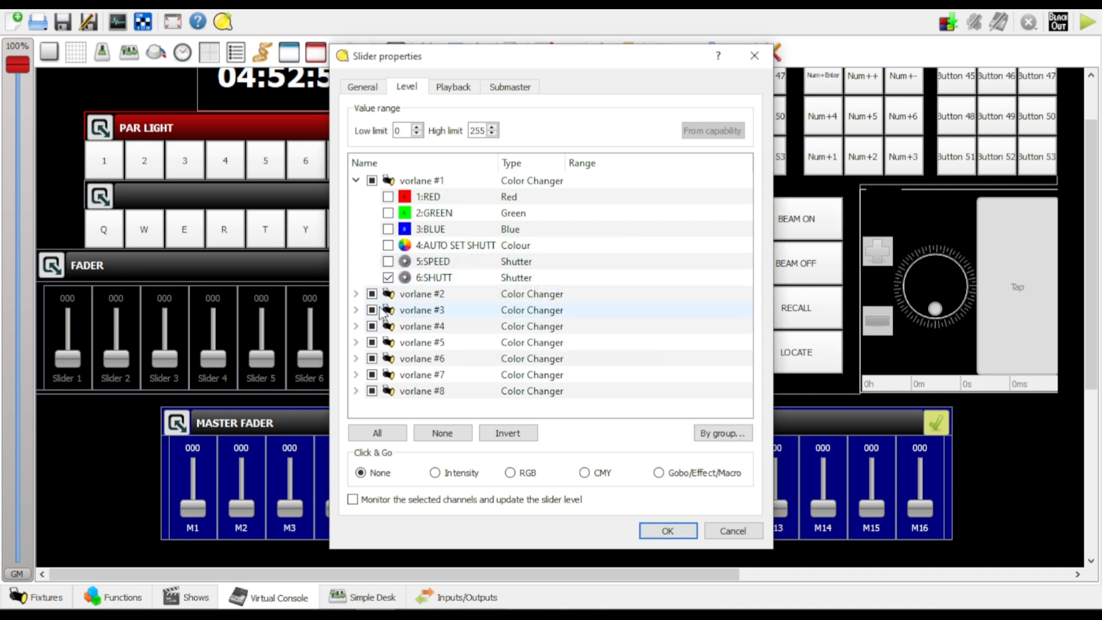
pyautogui.click(356, 294)
pyautogui.scroll(-2, 402, 299)
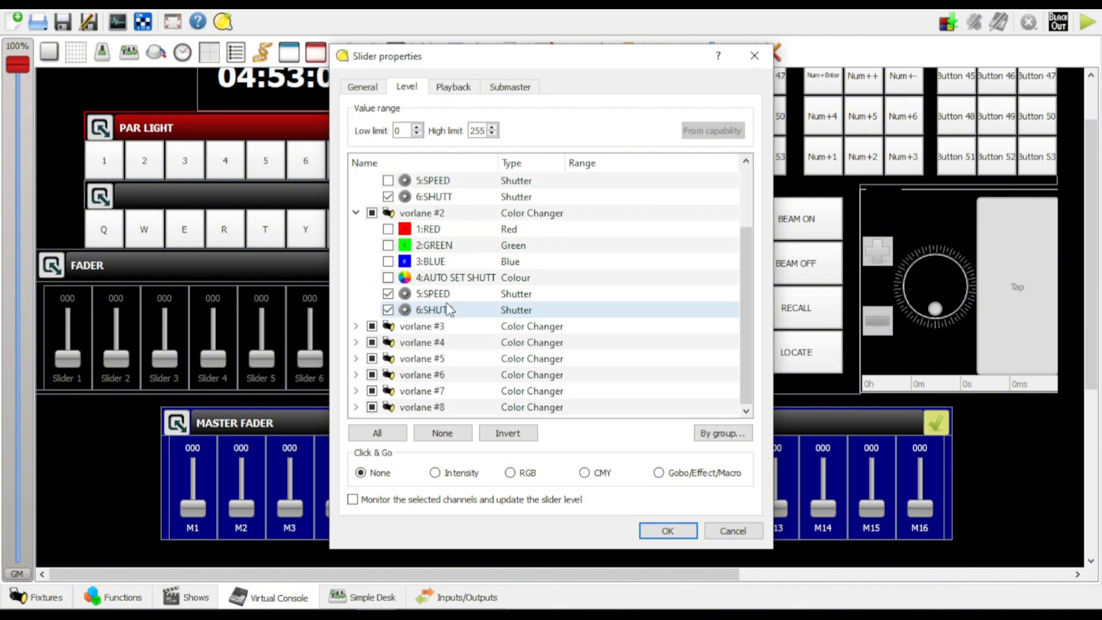
pyautogui.click(388, 293)
# Remove the 5:SPEED channels of vorlane #3 and #4 from slider M6
pyautogui.click(356, 326)
pyautogui.scroll(-2, 382, 335)
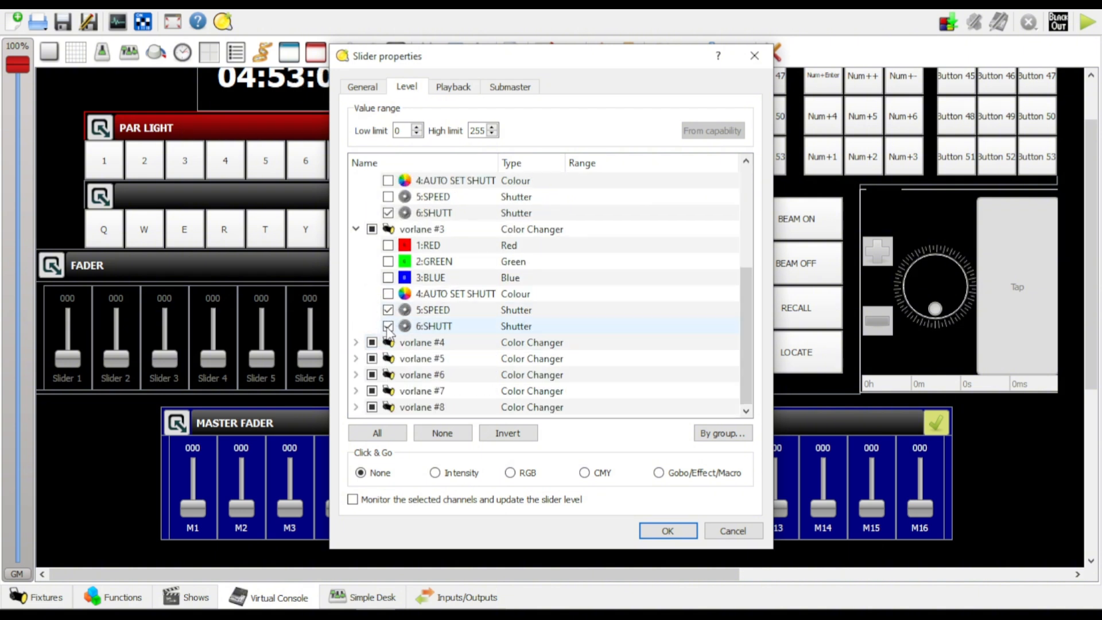
pyautogui.click(388, 310)
pyautogui.click(356, 342)
pyautogui.scroll(-2, 427, 363)
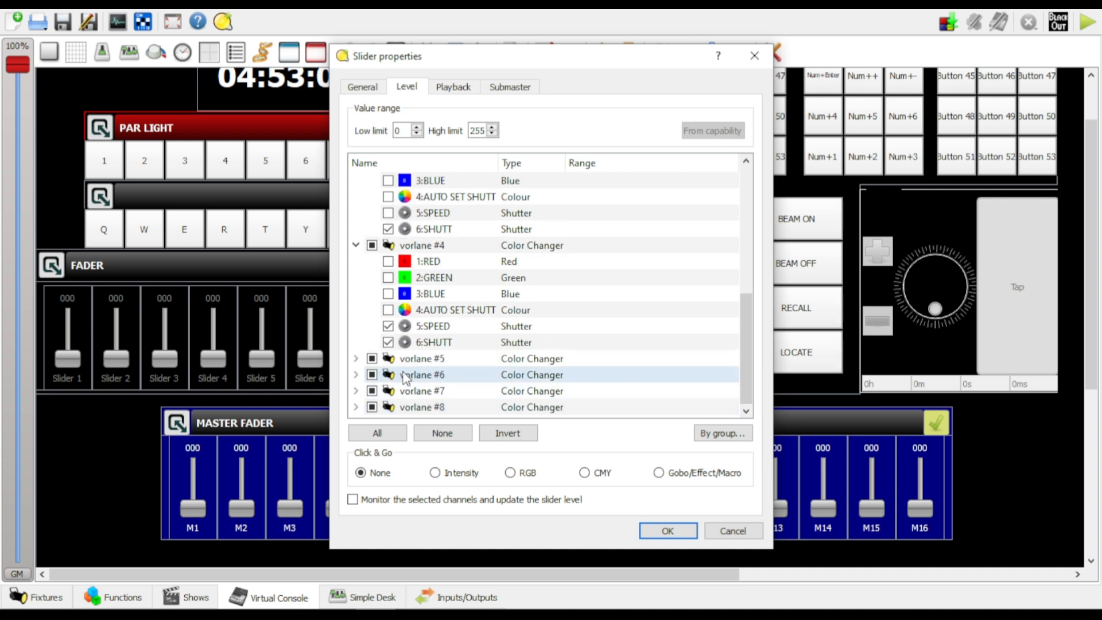
pyautogui.click(388, 325)
# Remove the 5:SPEED channels of vorlane #5 and #6 from slider M6
pyautogui.click(356, 358)
pyautogui.scroll(-2, 362, 368)
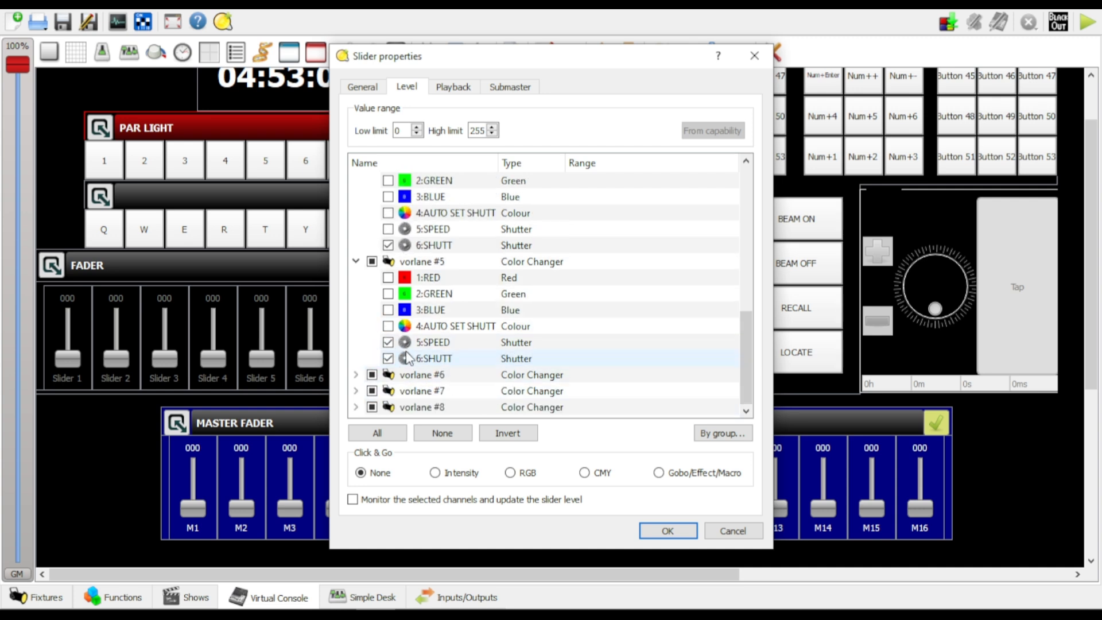
pyautogui.click(388, 342)
pyautogui.click(356, 374)
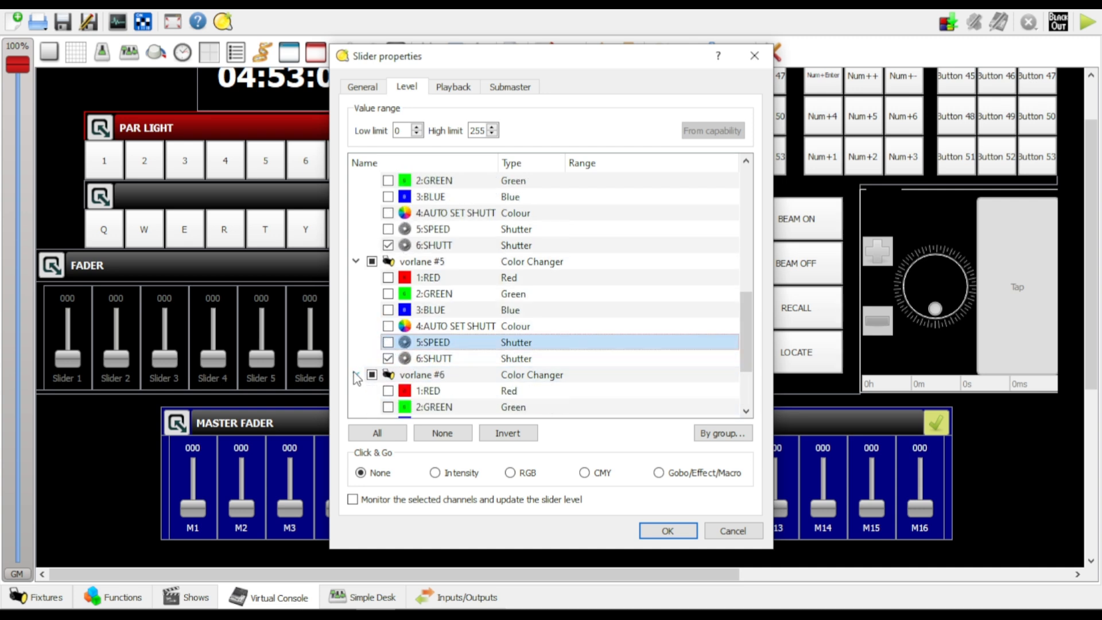
pyautogui.scroll(-2, 367, 379)
pyautogui.click(388, 358)
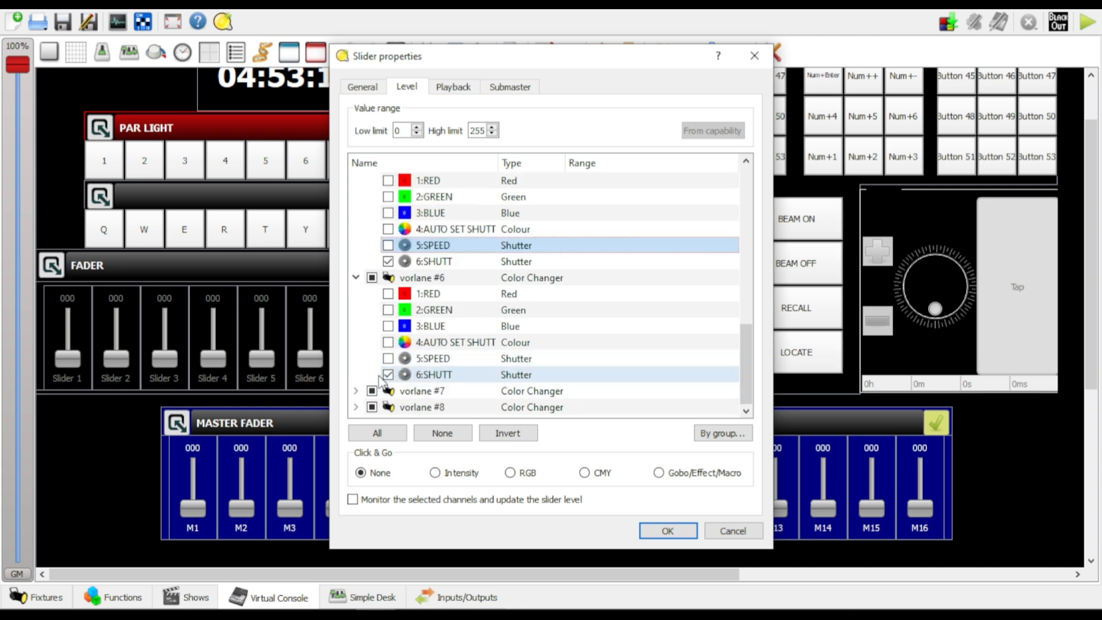
# Remove the 5:SPEED channels of vorlane #7 and #8 from slider M6 and apply the slider settings
pyautogui.click(356, 390)
pyautogui.scroll(-2, 367, 385)
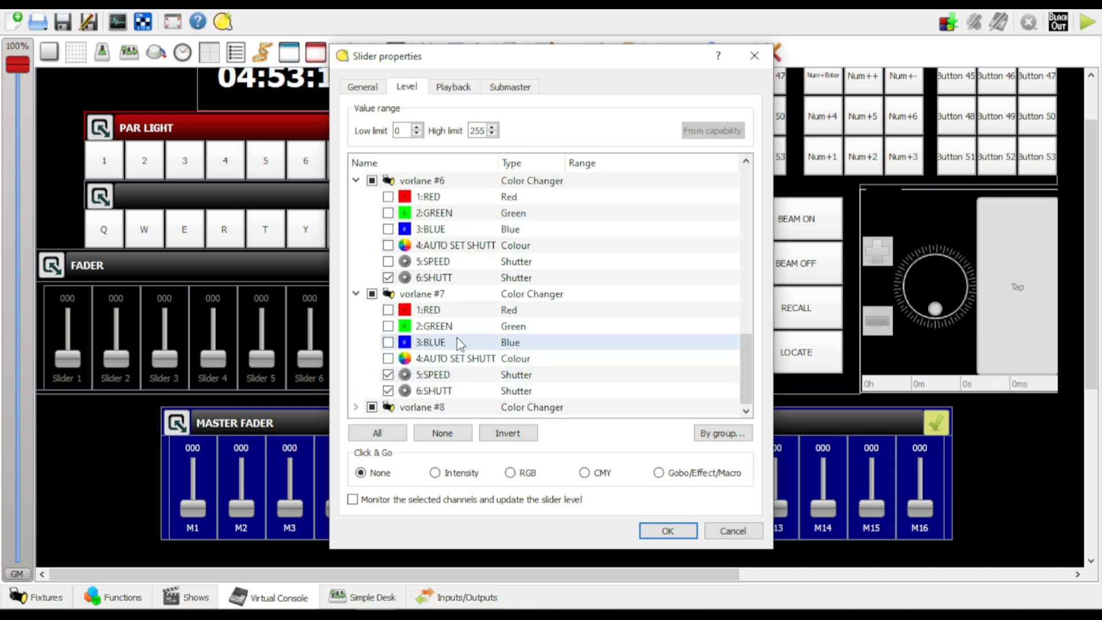
pyautogui.click(388, 374)
pyautogui.click(356, 406)
pyautogui.scroll(-2, 475, 349)
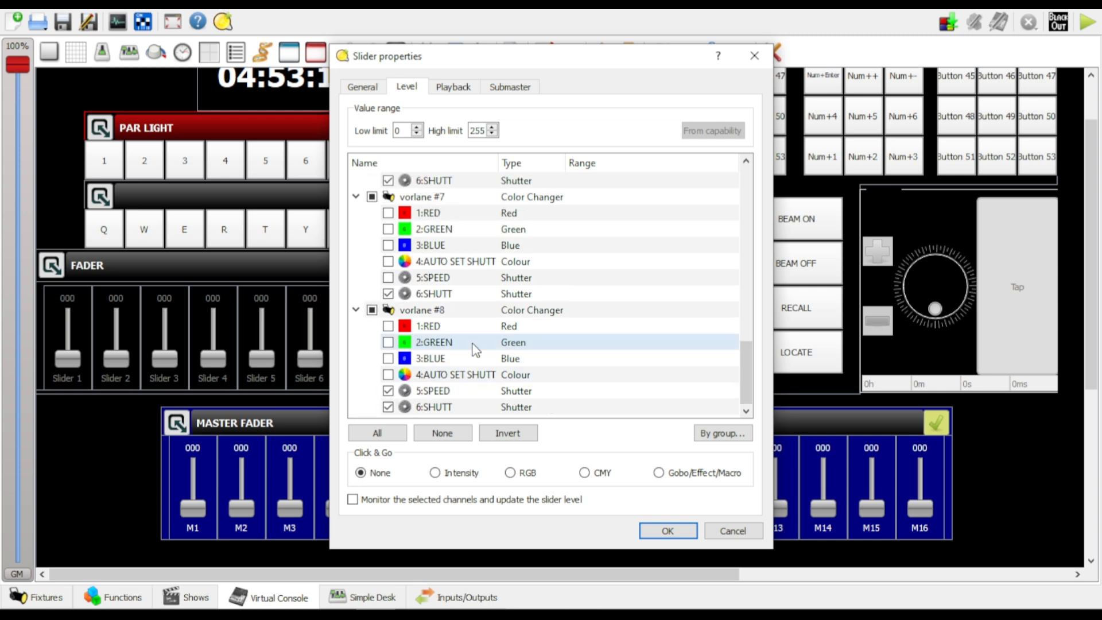
pyautogui.click(388, 390)
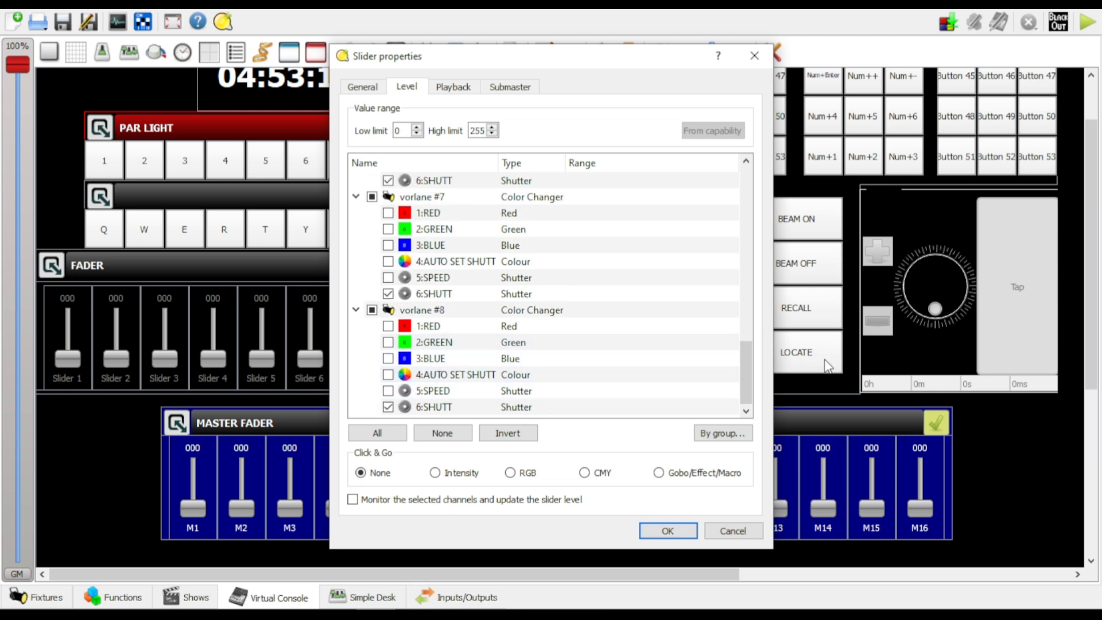
pyautogui.click(668, 531)
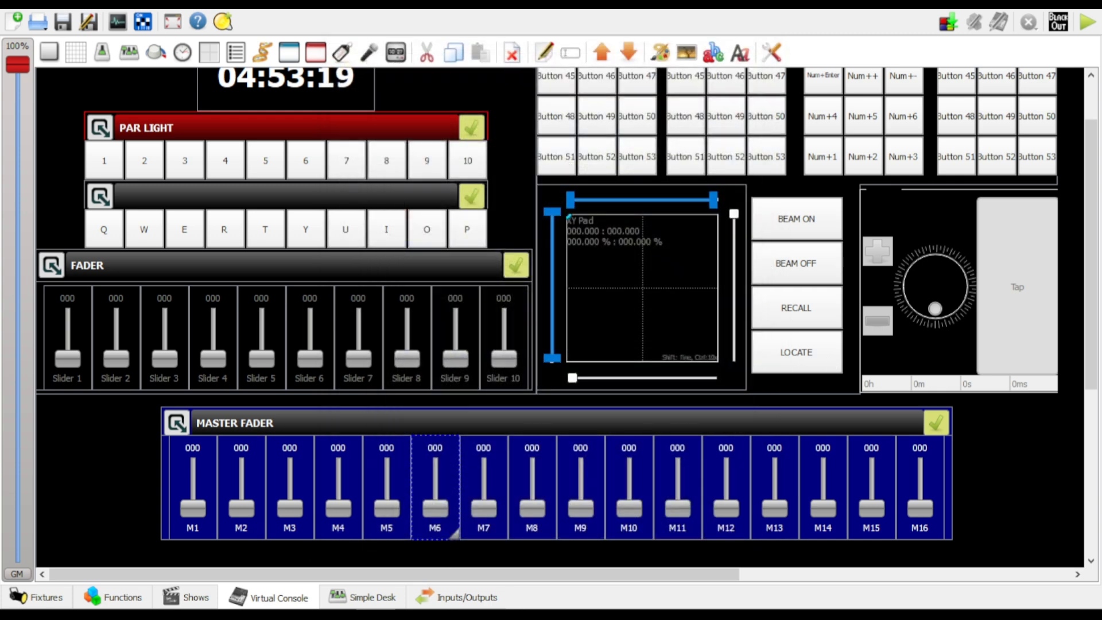
# Deselect slider M6 and switch the virtual console to operate mode
pyautogui.click(131, 437)
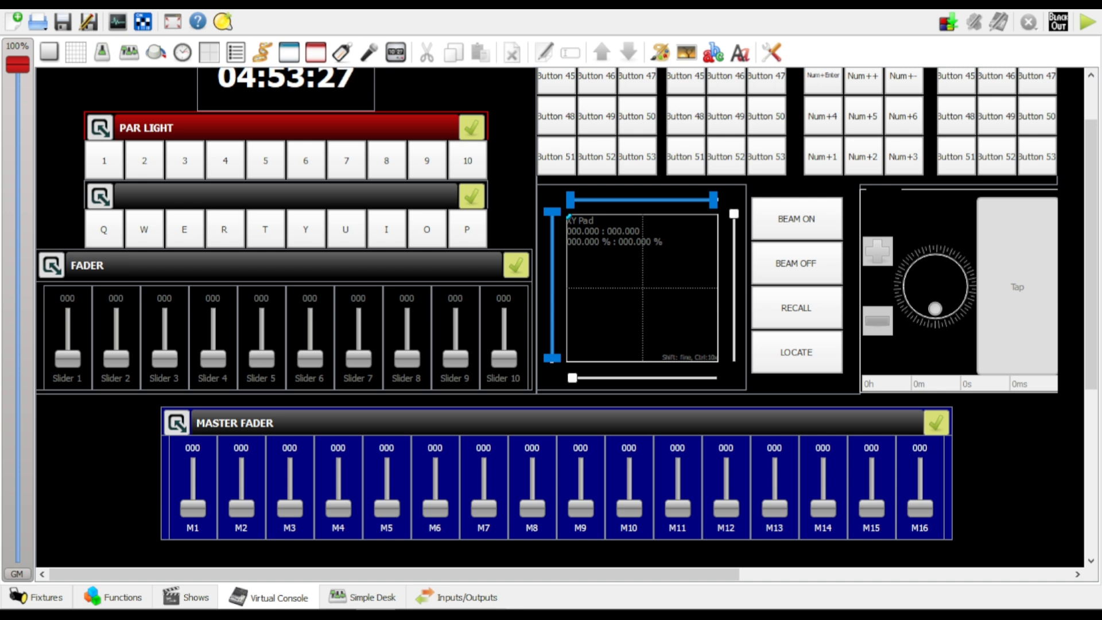
pyautogui.click(1086, 22)
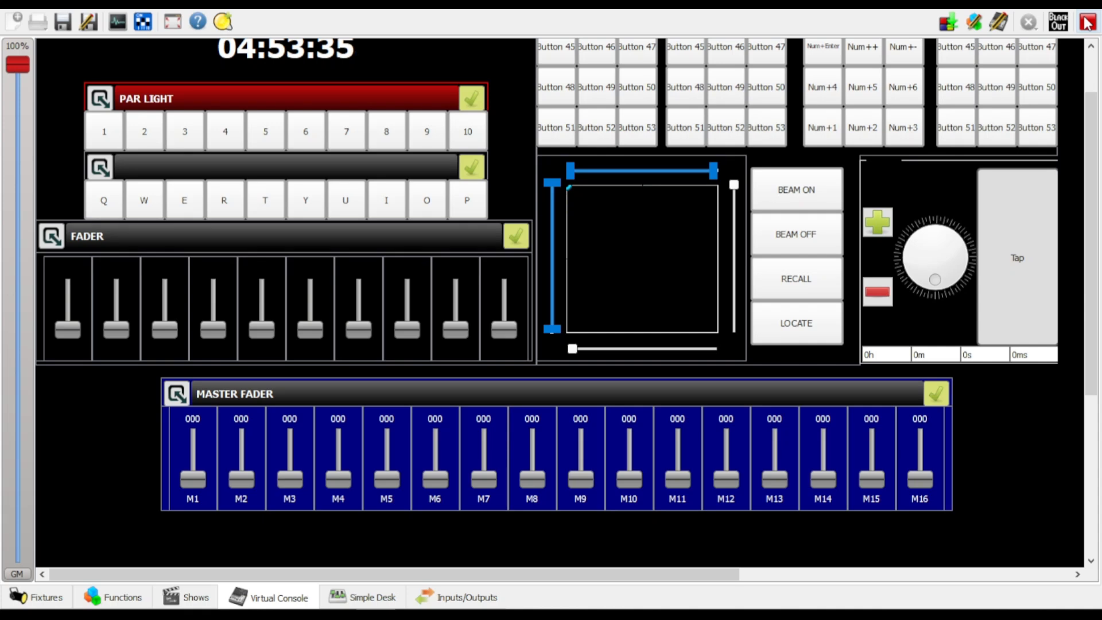
pyautogui.scroll(2, 1038, 460)
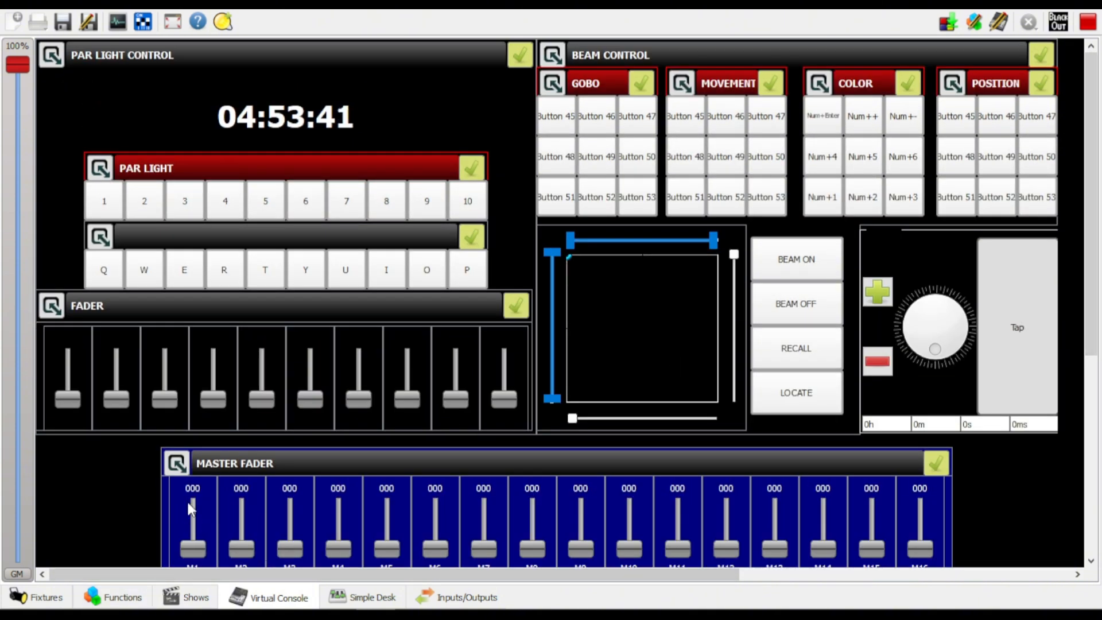
# Open the function list and check which functions the Scene category contains
pyautogui.click(129, 600)
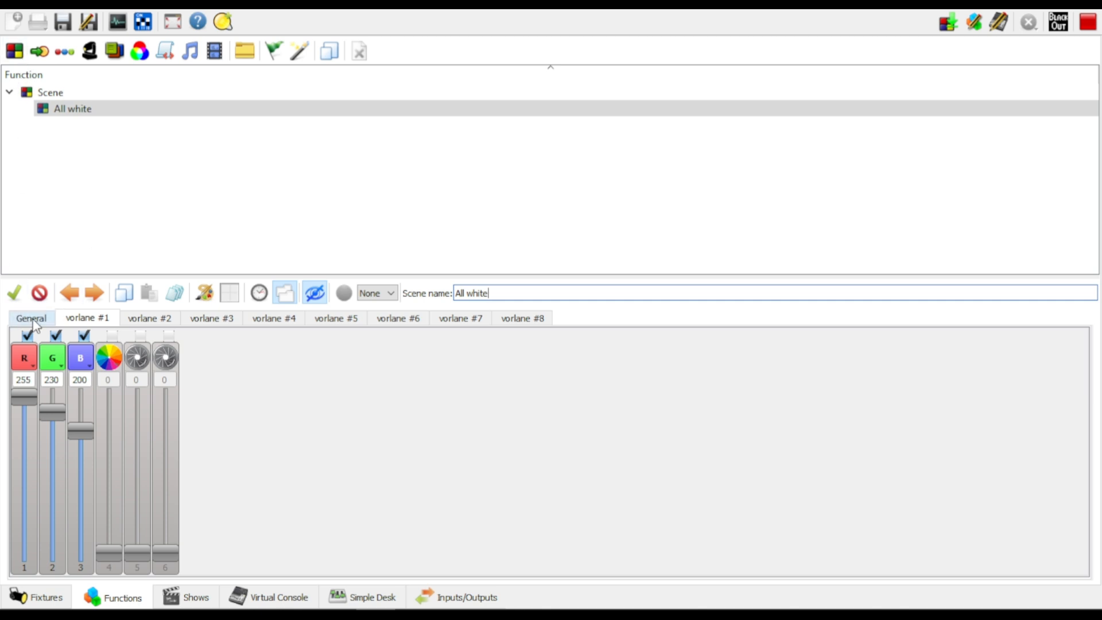
pyautogui.click(64, 109)
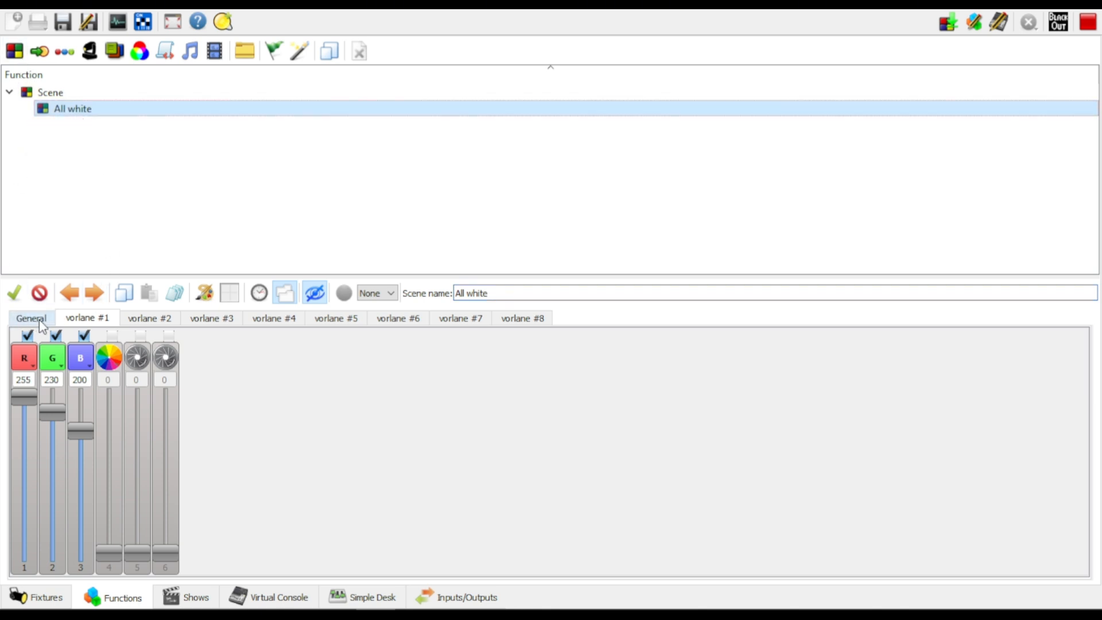
pyautogui.click(122, 81)
pyautogui.click(57, 94)
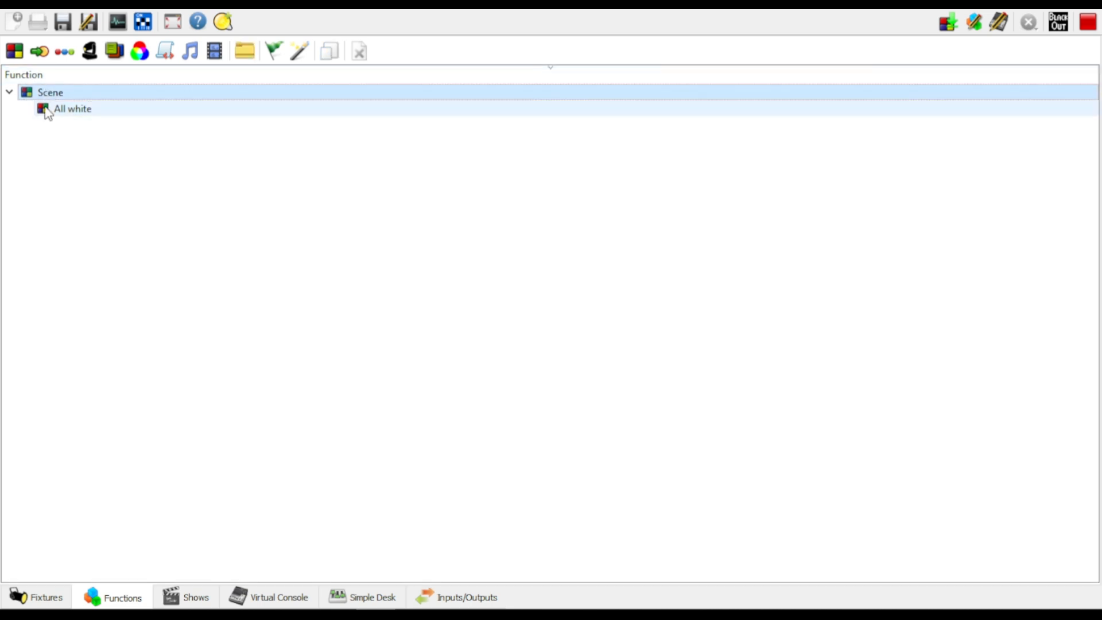
pyautogui.click(82, 112)
pyautogui.click(144, 232)
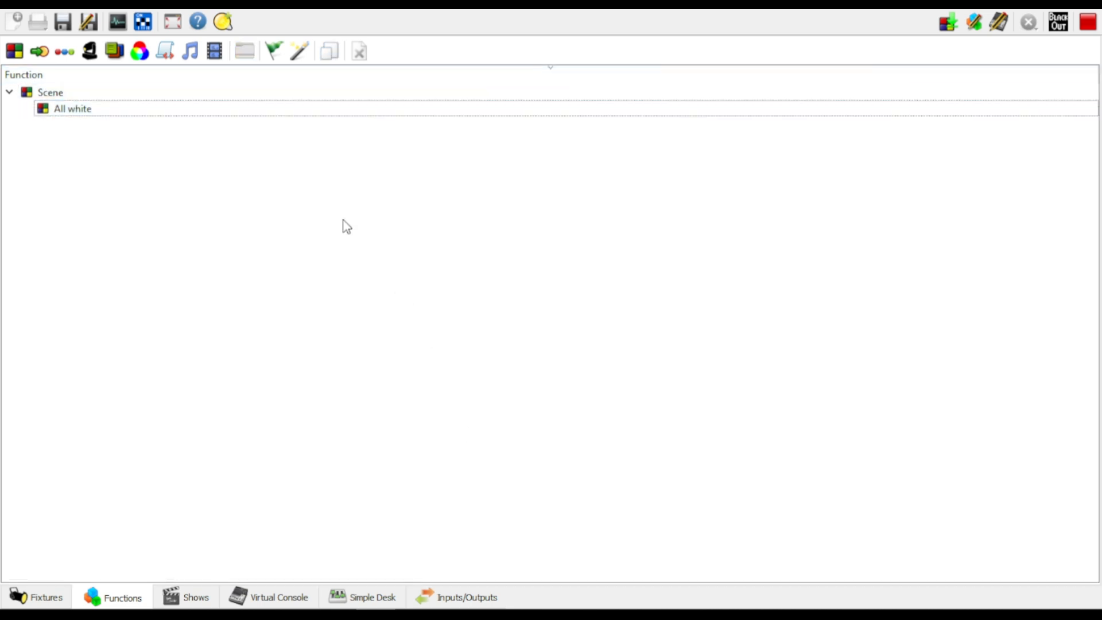
pyautogui.click(46, 94)
pyautogui.click(10, 92)
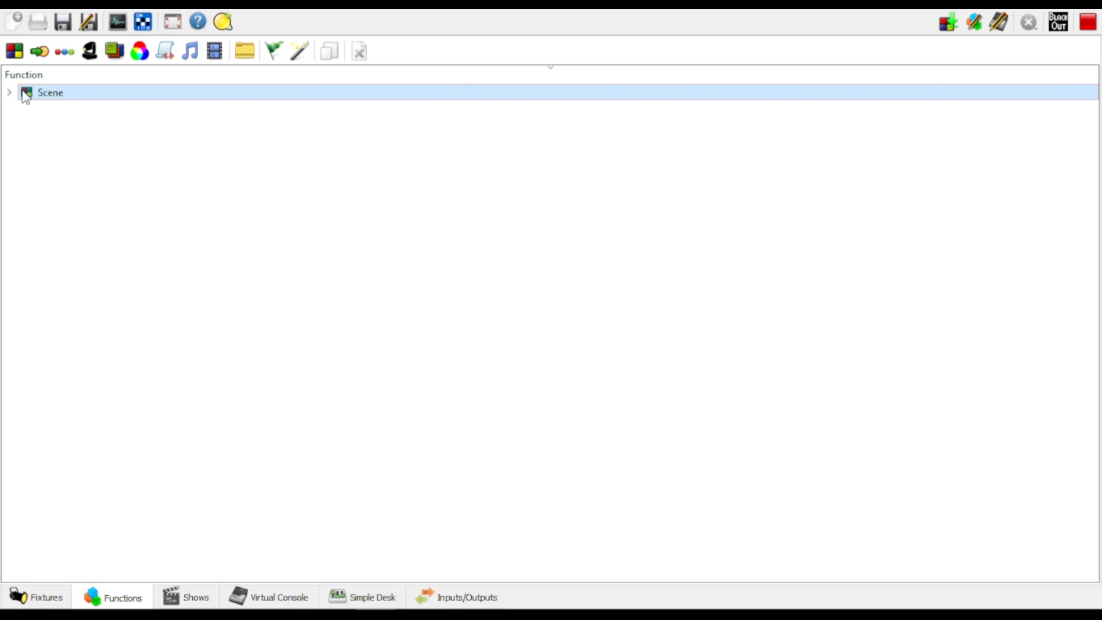
pyautogui.click(12, 94)
# Examine the All white scene's fixture list and the channel levels of vorlane #1 and vorlane #8
pyautogui.click(66, 109)
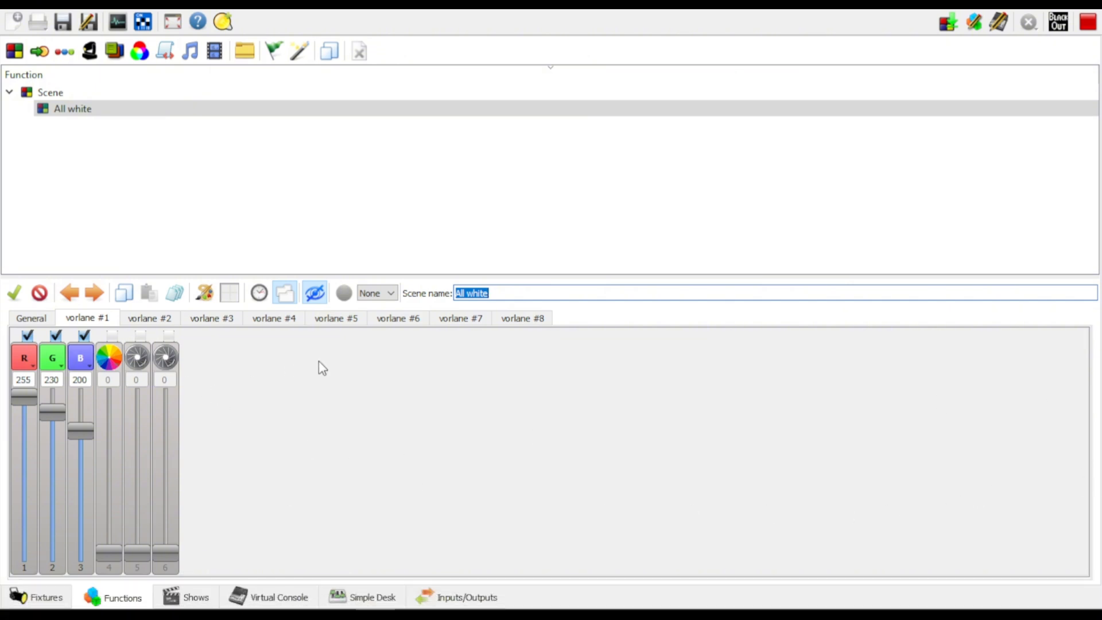
pyautogui.click(35, 318)
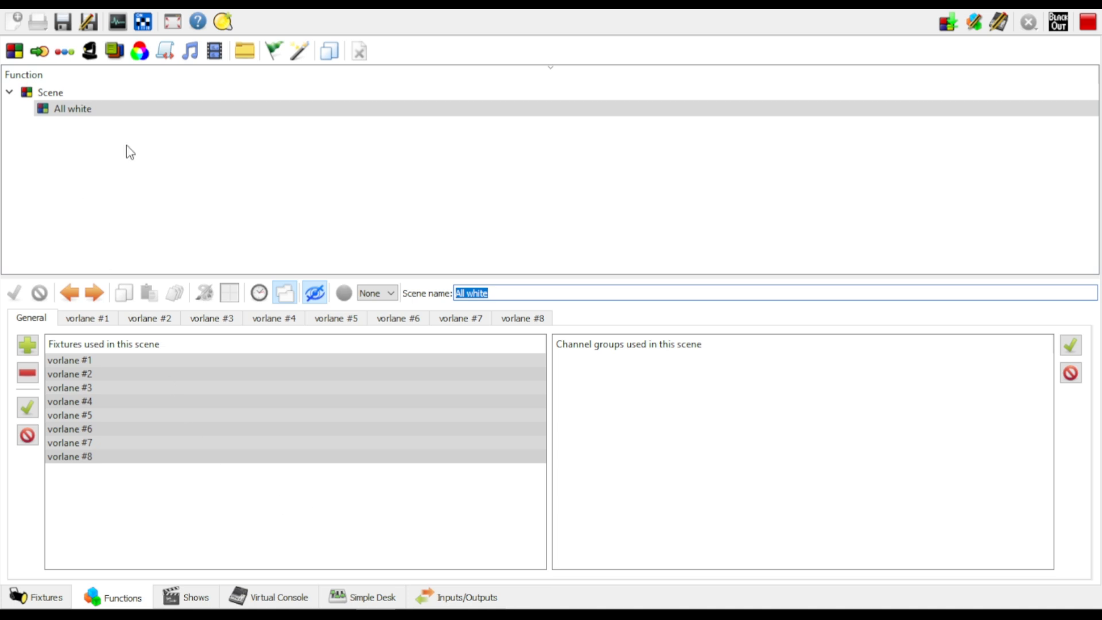
pyautogui.click(90, 321)
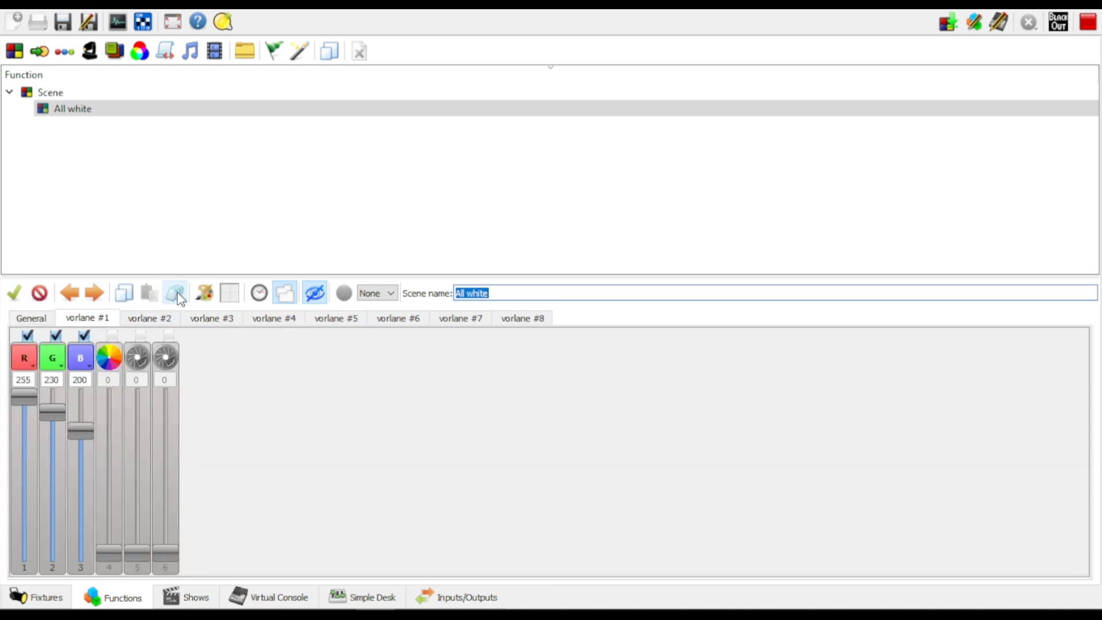
pyautogui.click(533, 321)
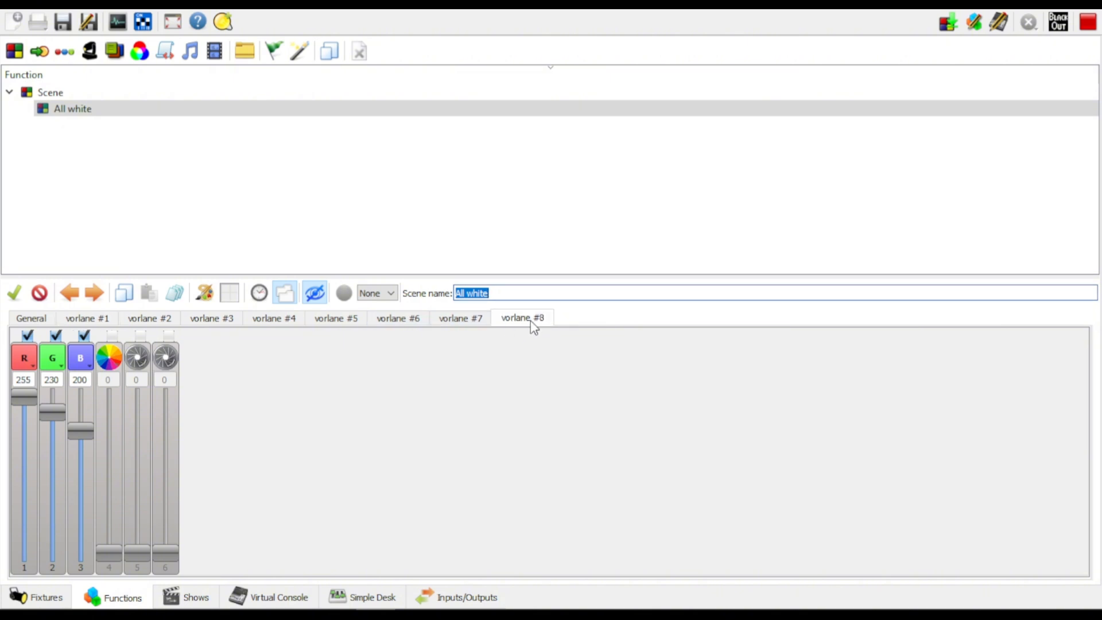
pyautogui.click(662, 201)
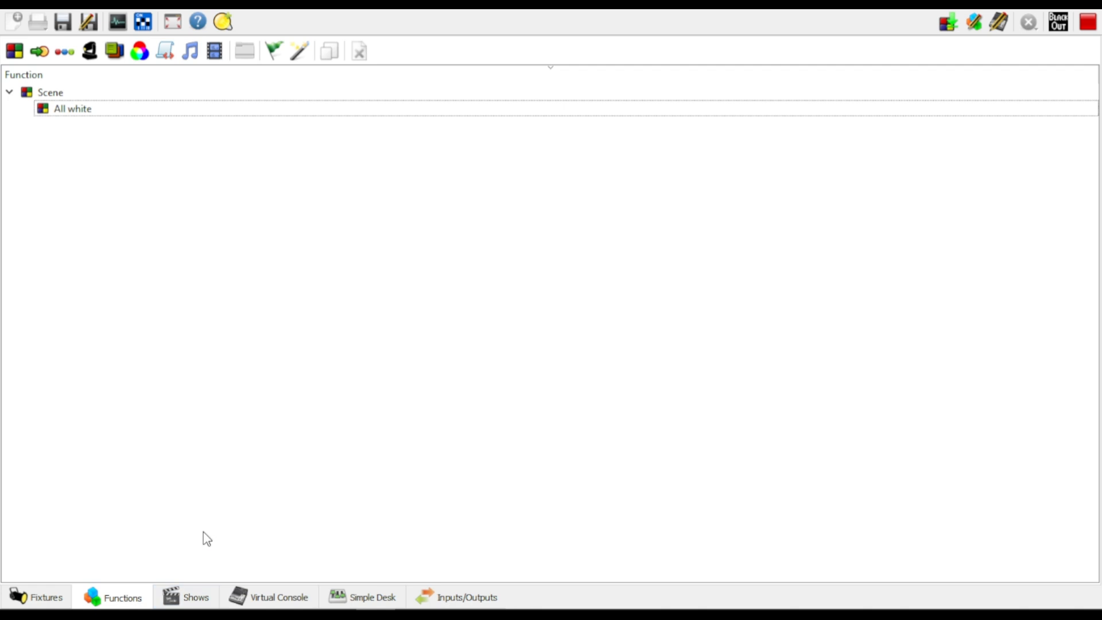
# Return to the virtual console and raise Master Fader slider M1 to 255
pyautogui.click(294, 600)
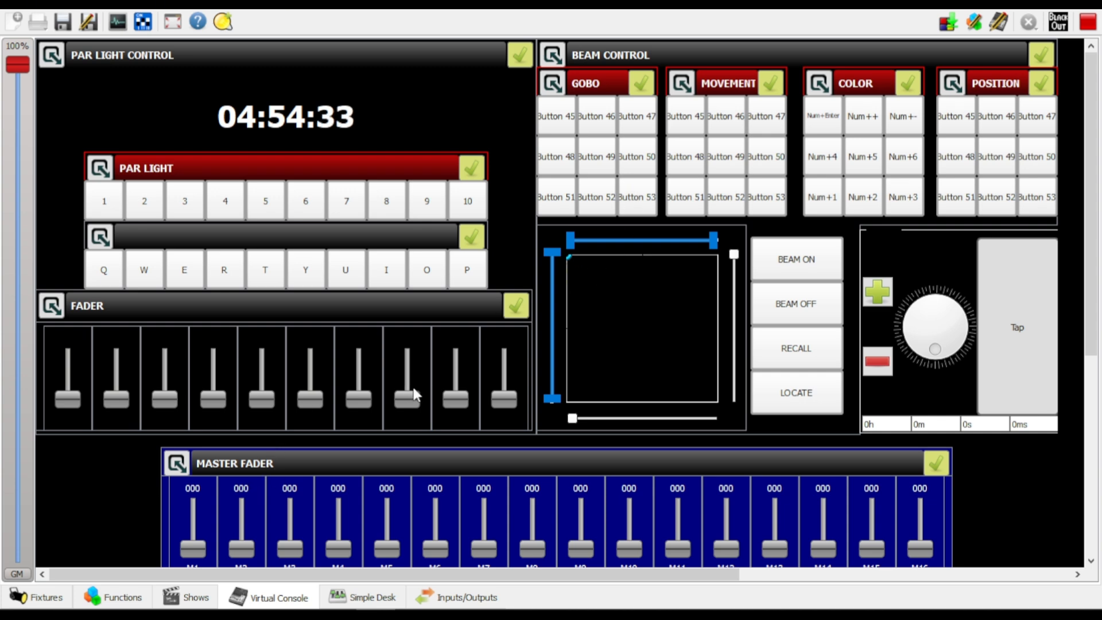
pyautogui.scroll(-5, 416, 380)
pyautogui.scroll(2, 444, 349)
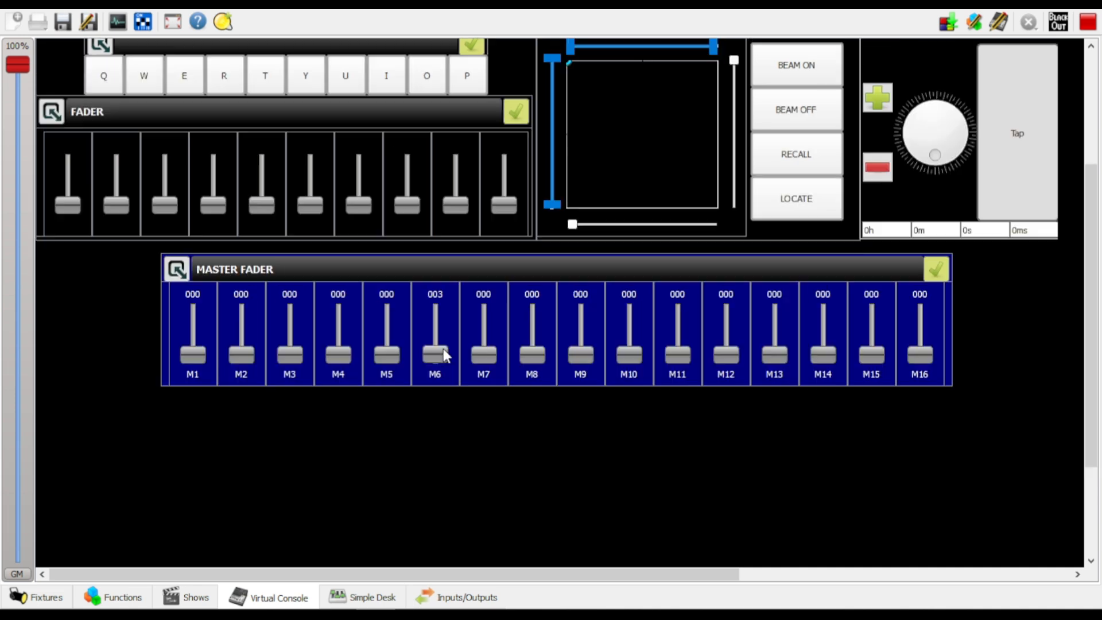
pyautogui.scroll(2, 946, 257)
pyautogui.scroll(3, 1039, 185)
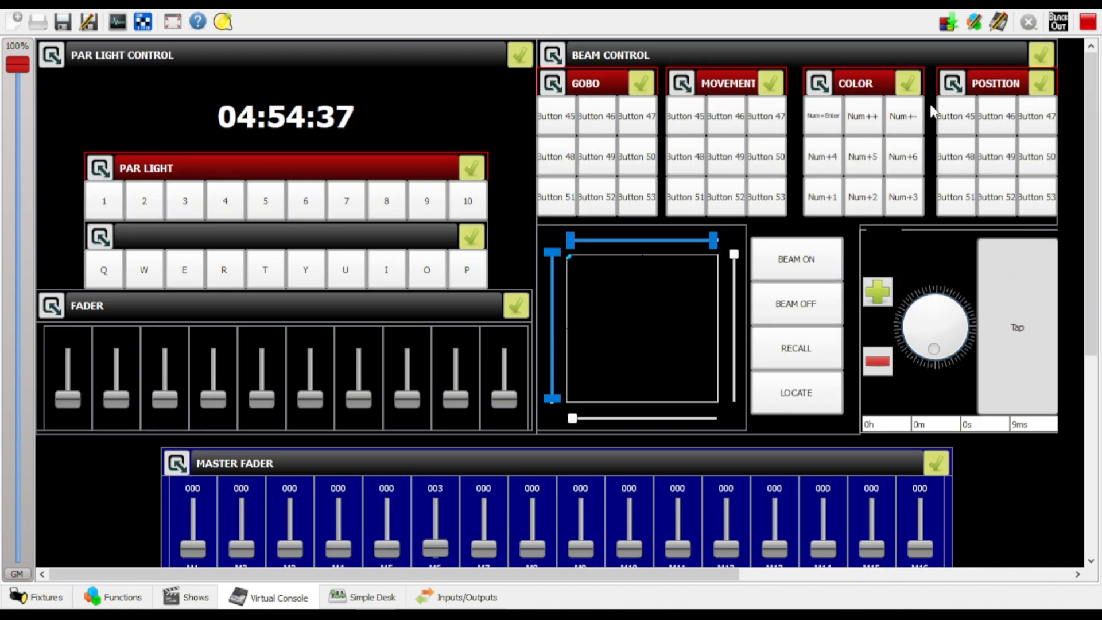
pyautogui.scroll(-5, 342, 363)
pyautogui.scroll(3, 342, 362)
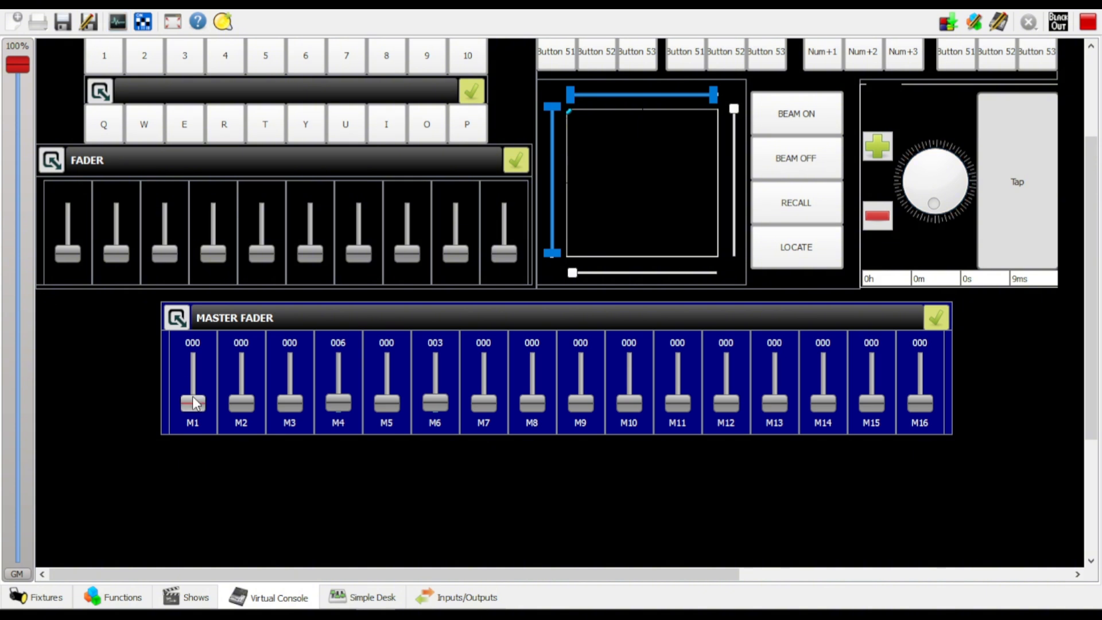
pyautogui.moveTo(193, 403); pyautogui.dragTo(202, 332)
pyautogui.scroll(3, 293, 473)
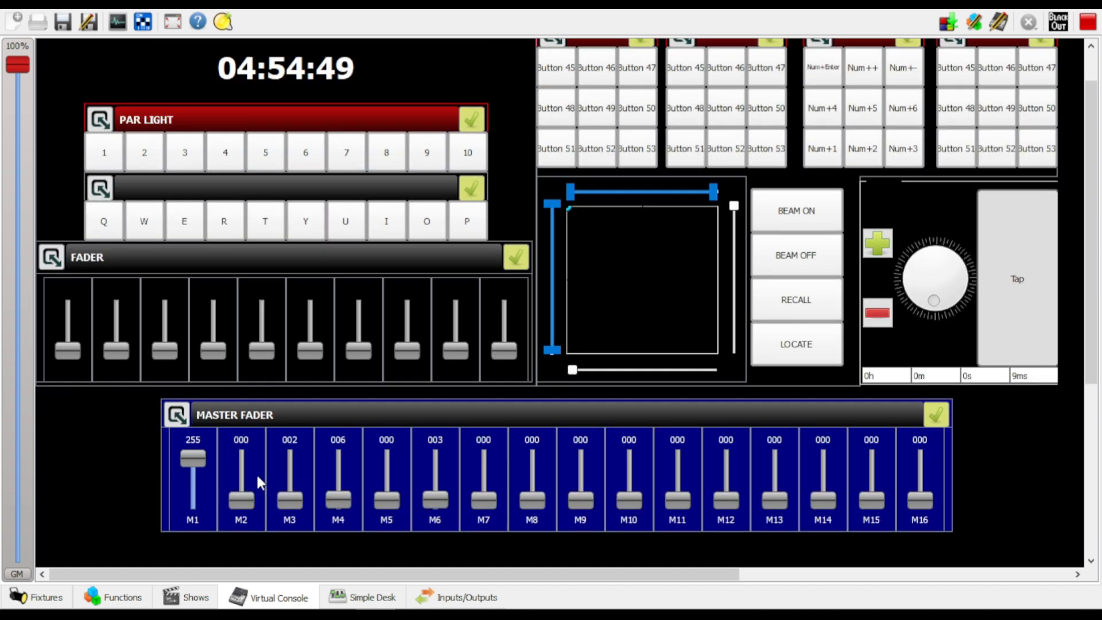
pyautogui.moveTo(184, 460); pyautogui.dragTo(198, 415)
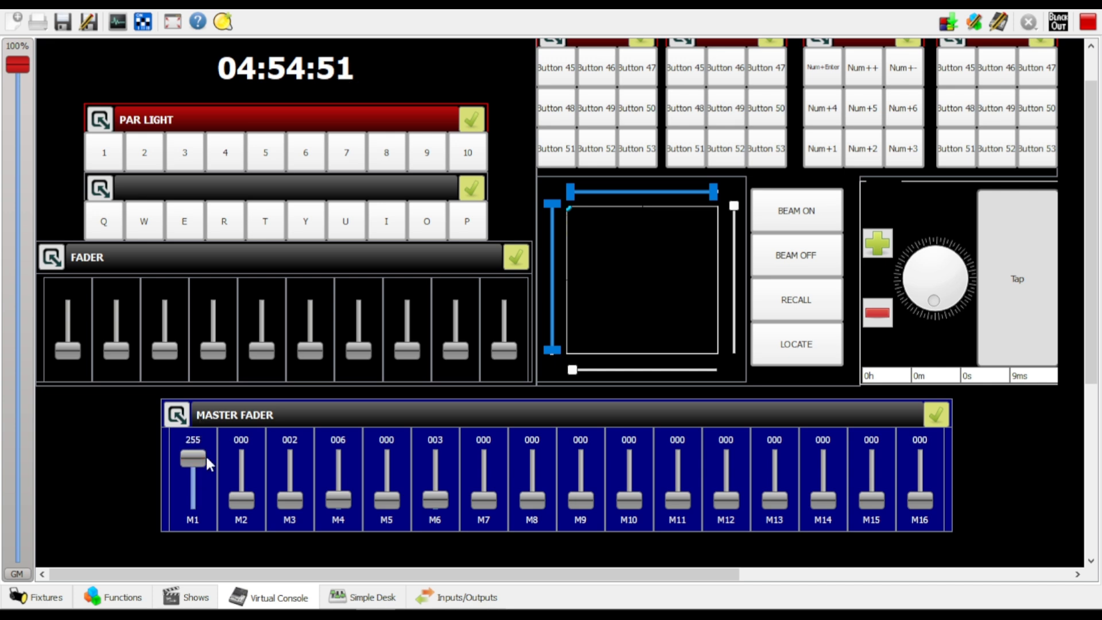
pyautogui.moveTo(195, 457); pyautogui.dragTo(194, 533)
pyautogui.click(732, 243)
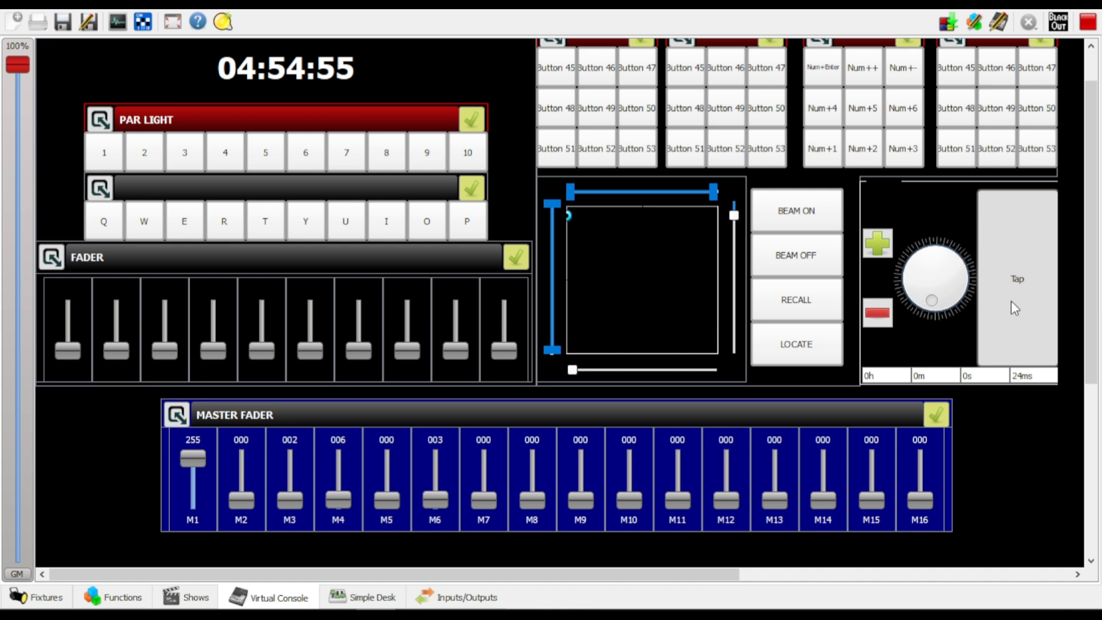
# Turn on live edit for the virtual console and bring the Master Fader sliders into view
pyautogui.scroll(2, 1094, 191)
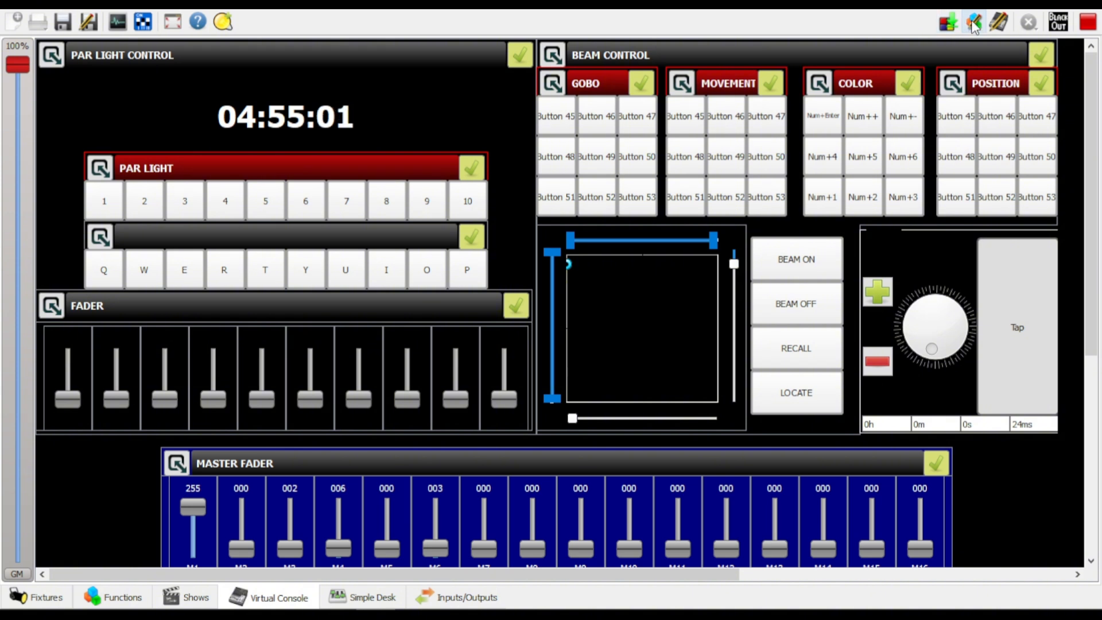
pyautogui.click(999, 22)
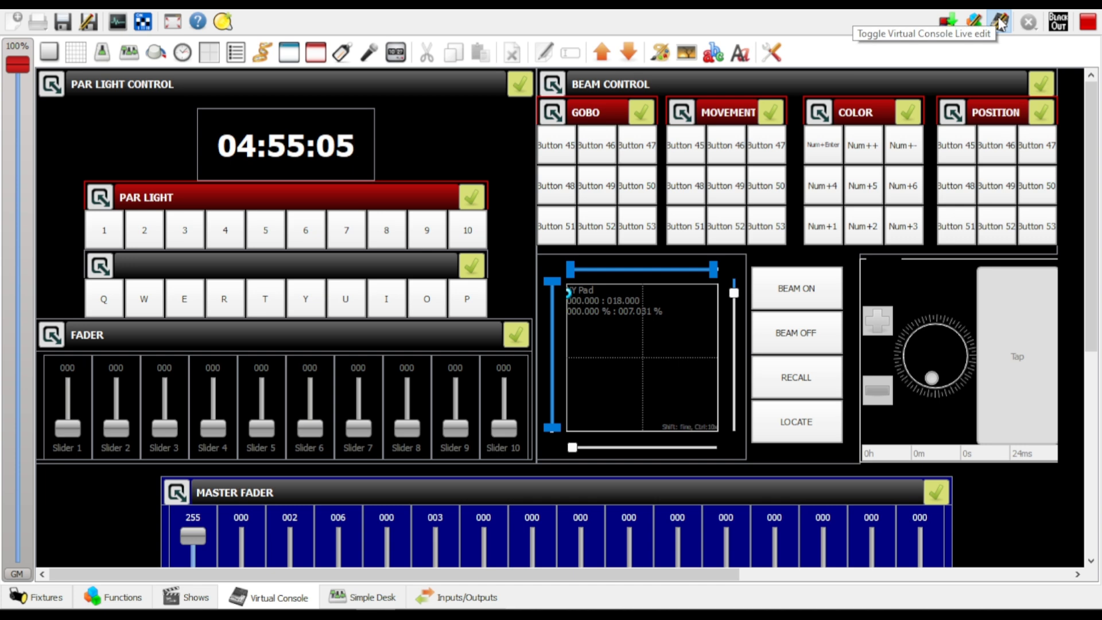
pyautogui.scroll(-3, 747, 87)
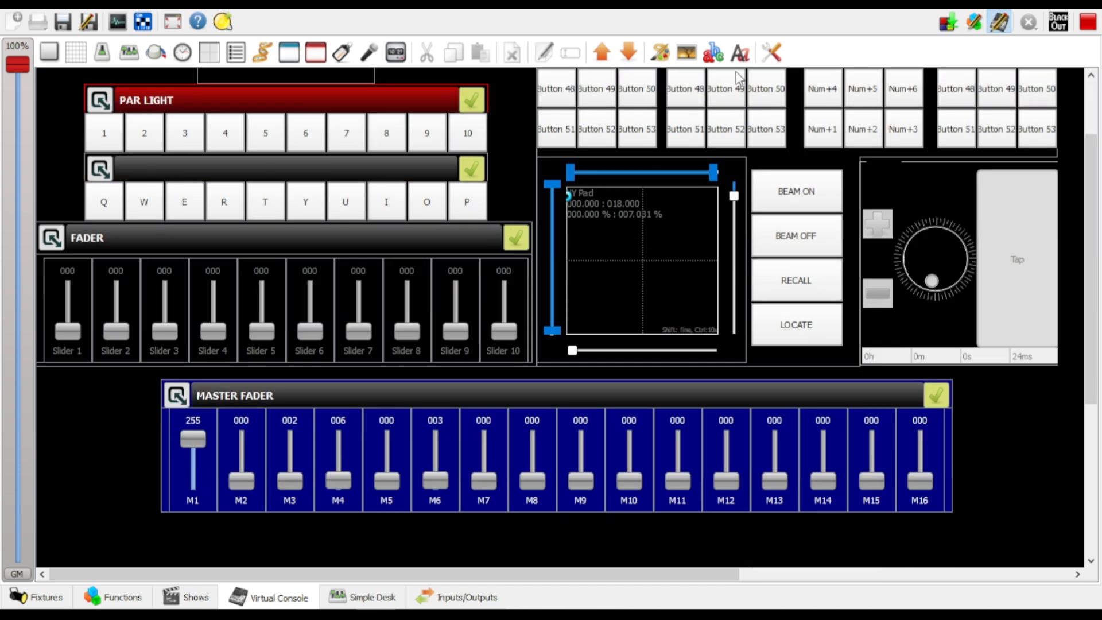
# Set the virtual console's background colour to dark red (#aa0000)
pyautogui.click(661, 53)
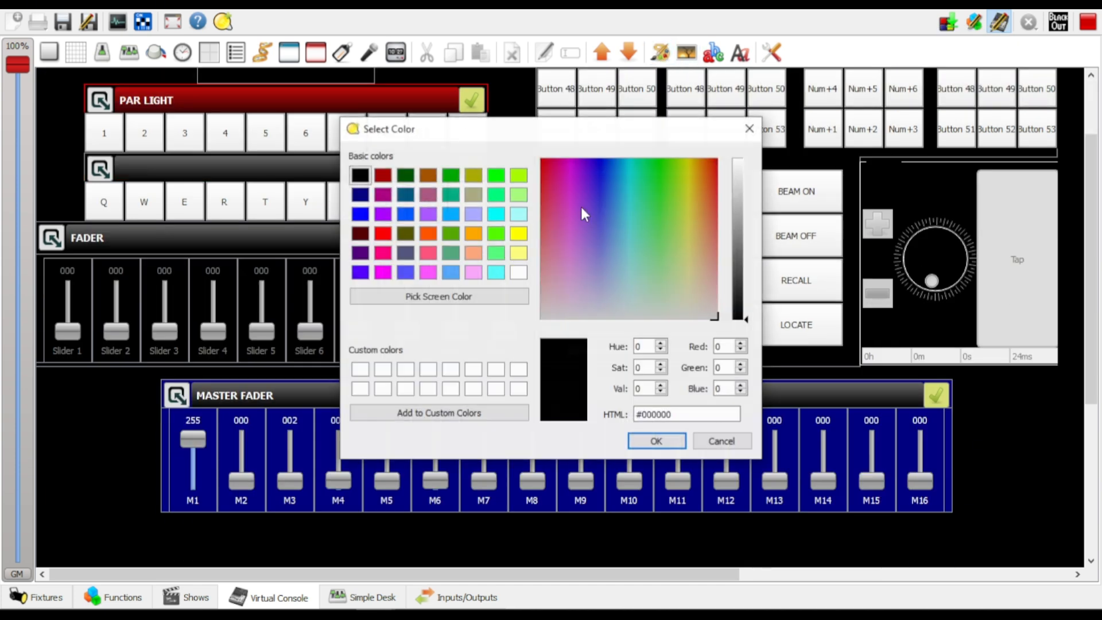
pyautogui.click(385, 180)
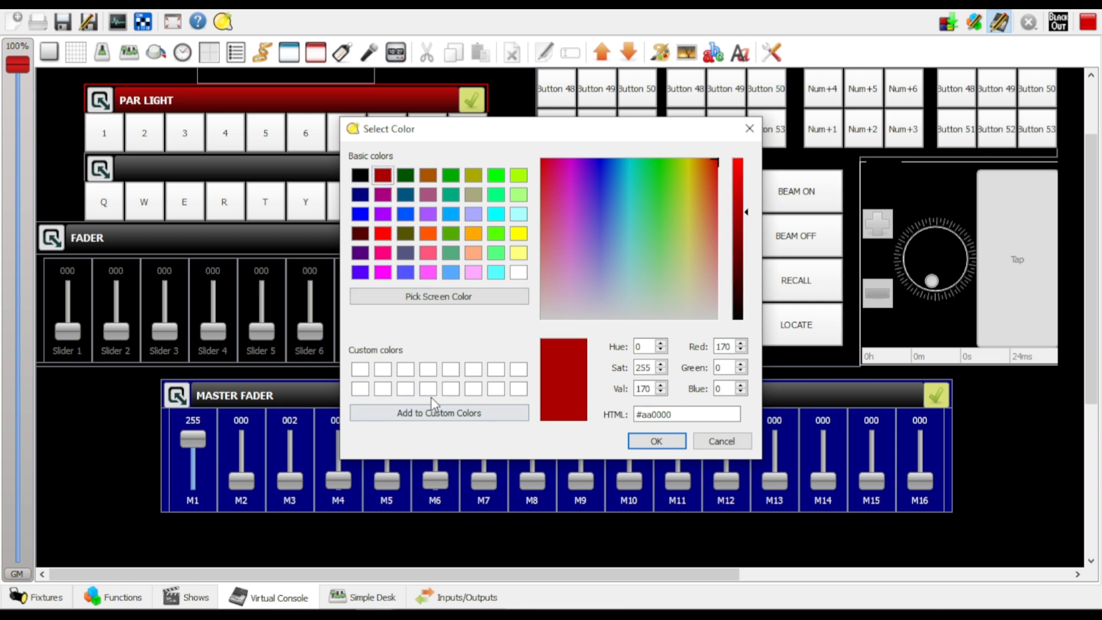
pyautogui.click(640, 441)
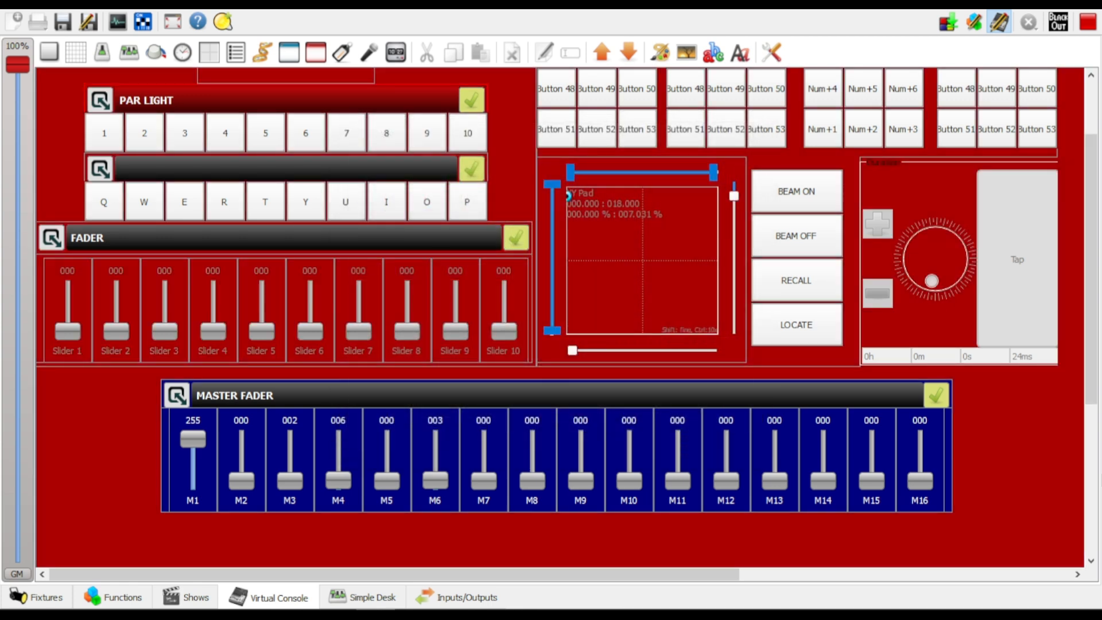
# Set the virtual console's background colour back to black
pyautogui.rightClick(1056, 445)
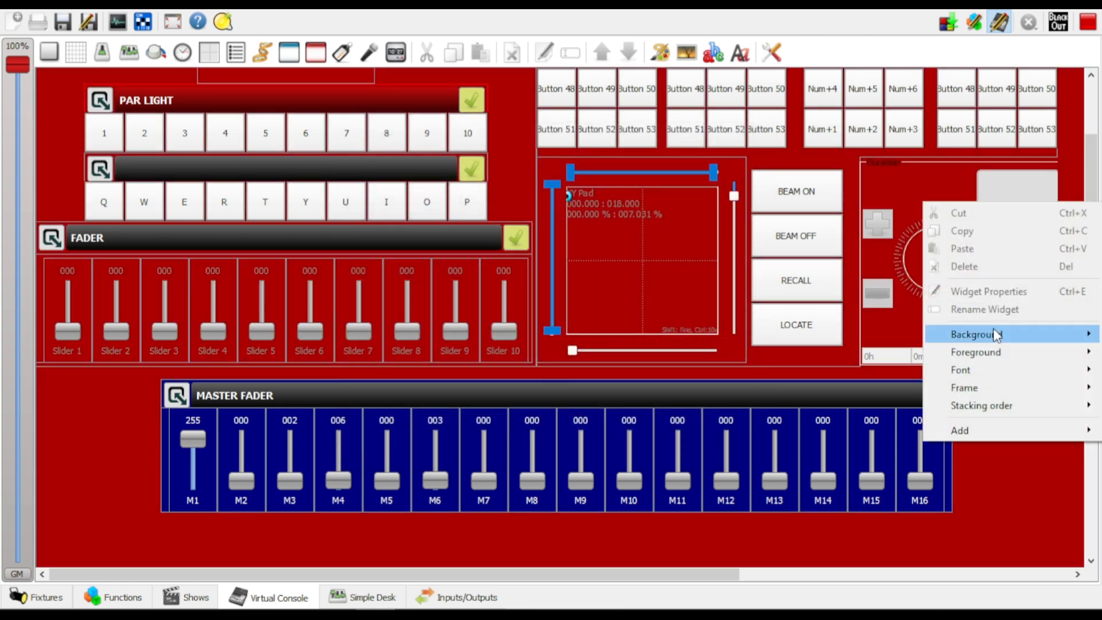
pyautogui.click(664, 54)
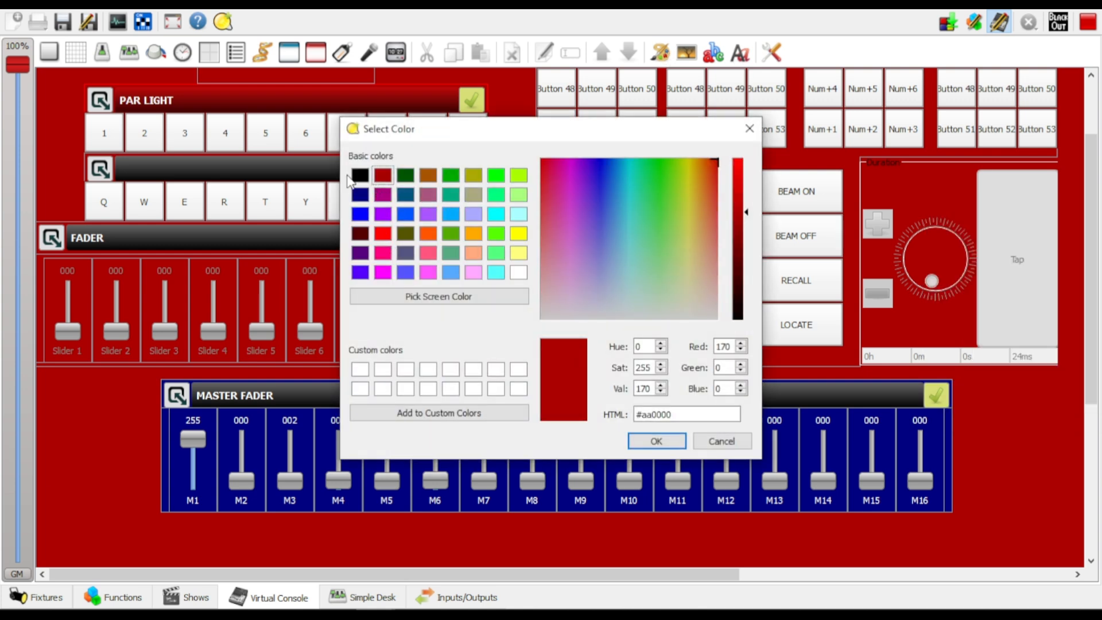
pyautogui.click(360, 175)
pyautogui.click(657, 440)
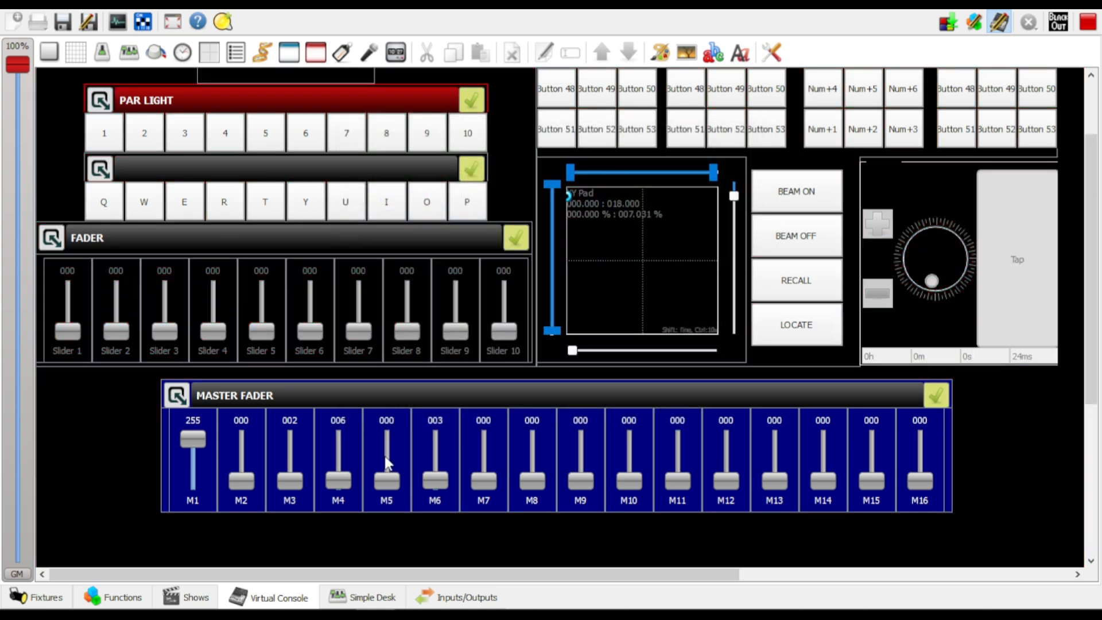
# Try a black background on Master Fader slider M1 and settle on dark red (#aa0000)
pyautogui.click(184, 465)
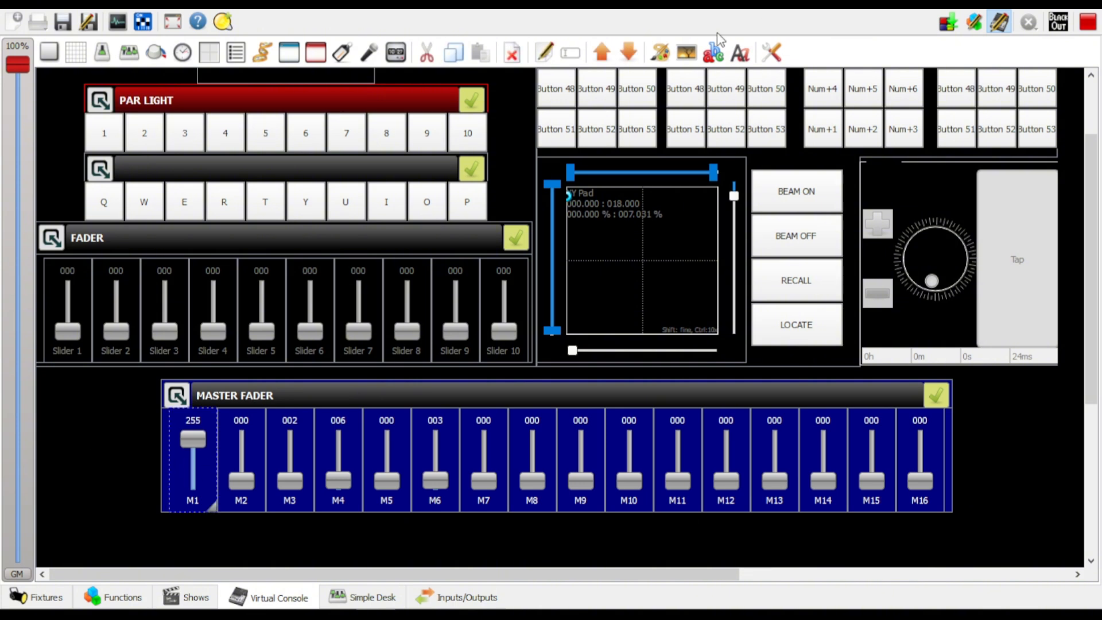
pyautogui.click(661, 53)
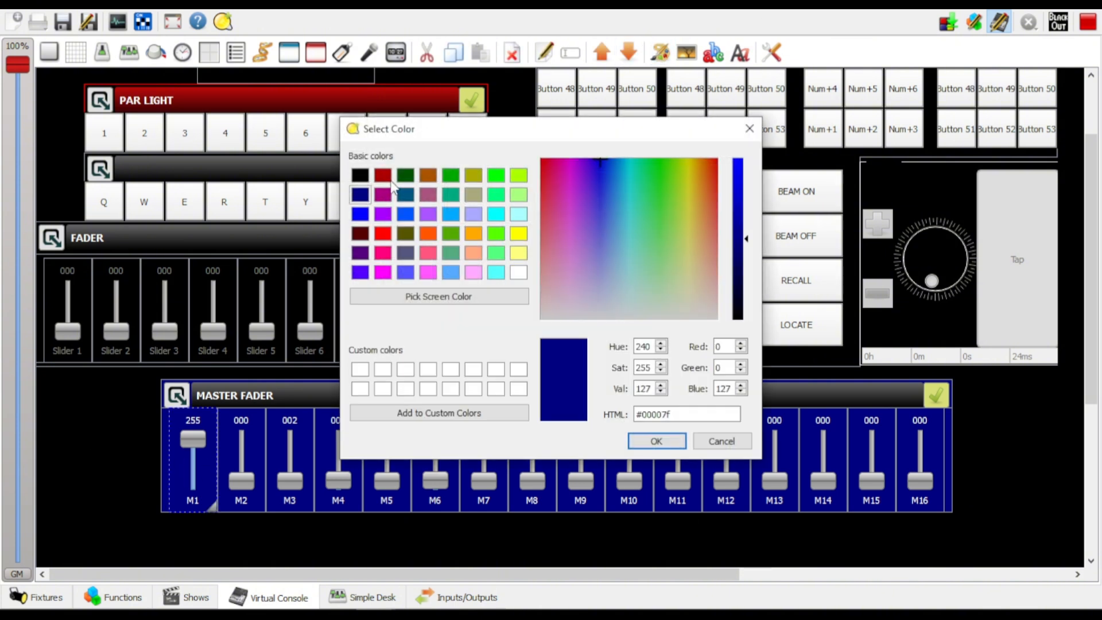
pyautogui.click(360, 175)
pyautogui.click(666, 439)
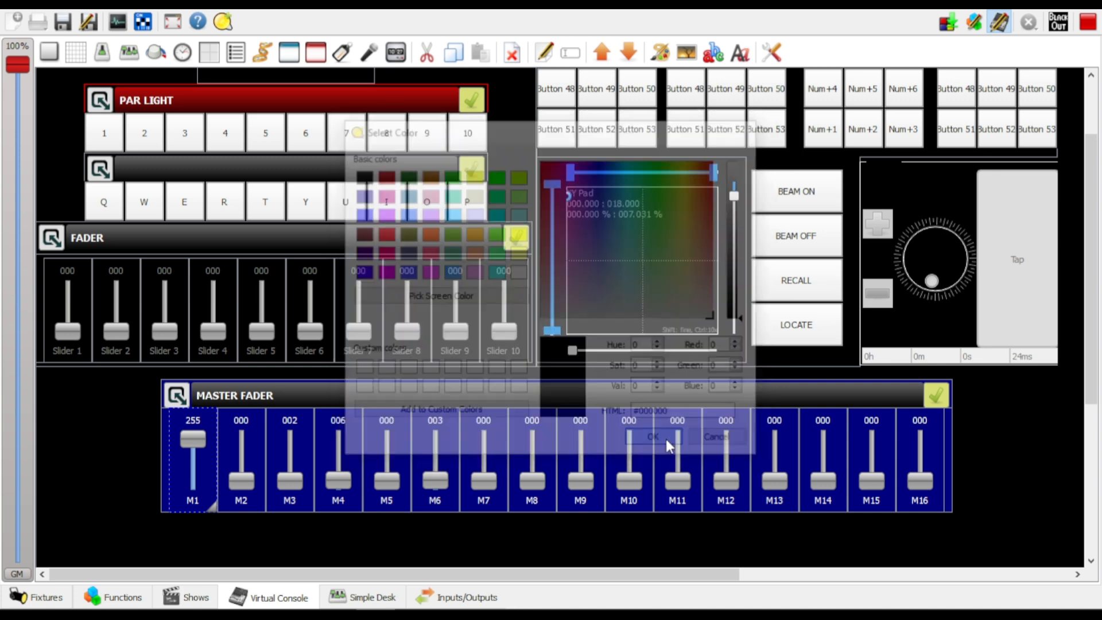
pyautogui.click(661, 53)
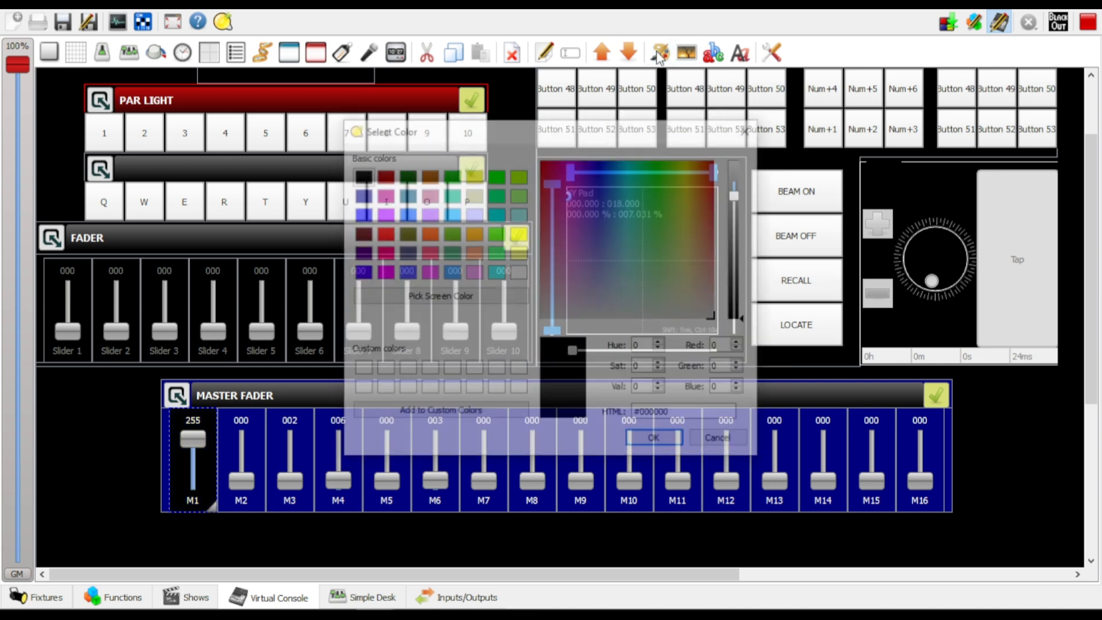
pyautogui.click(383, 175)
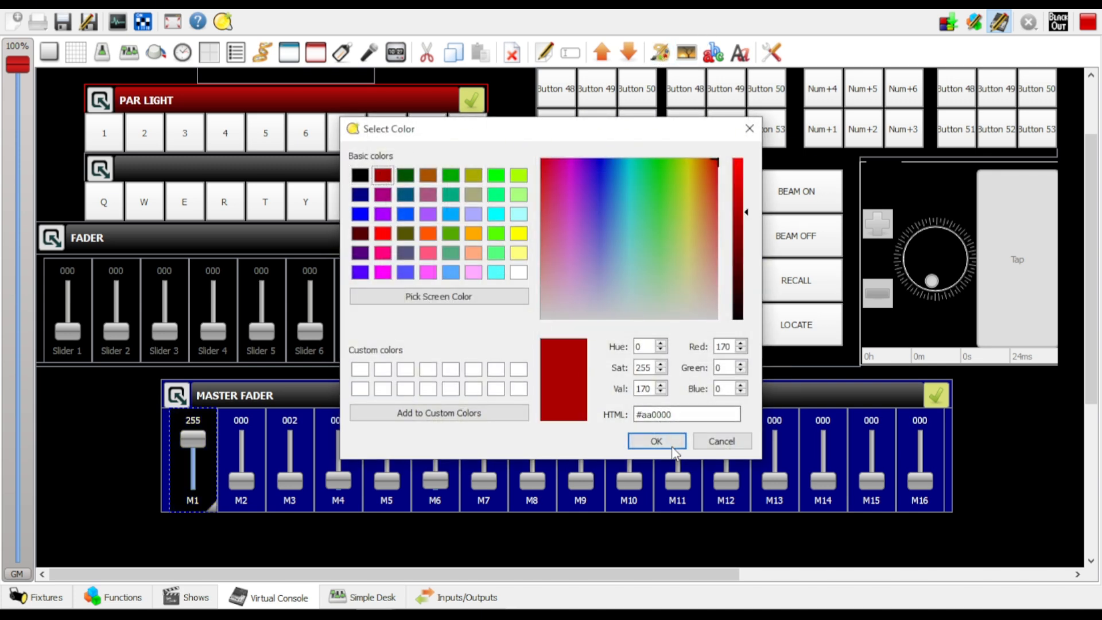
pyautogui.click(656, 441)
# Set the background colour of Master Fader slider M2 to dark green (#005500)
pyautogui.doubleClick(250, 443)
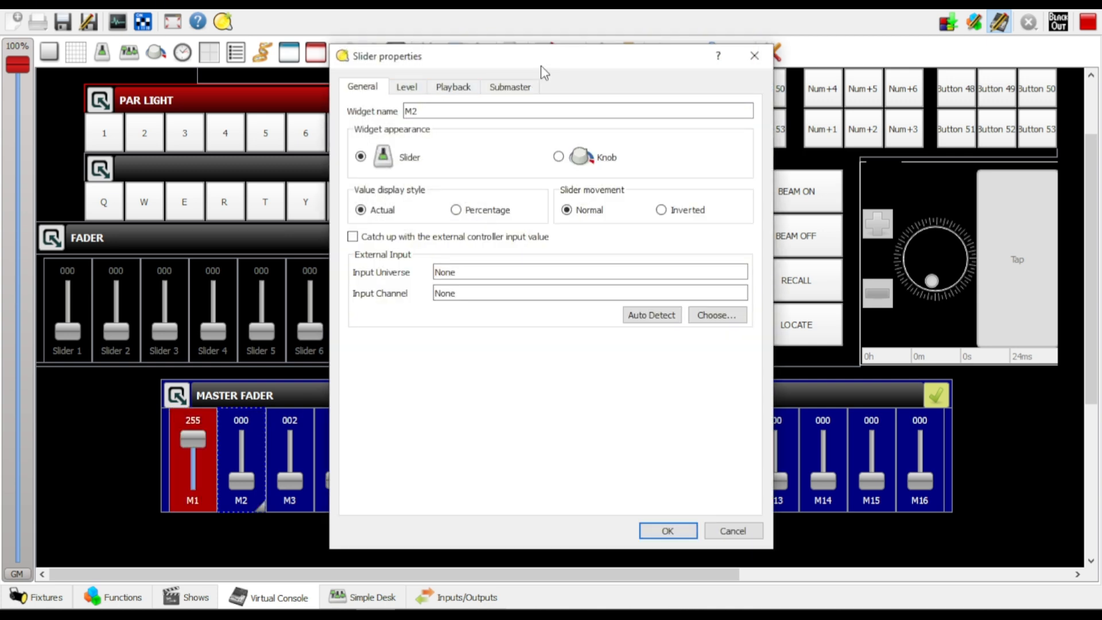
pyautogui.click(754, 56)
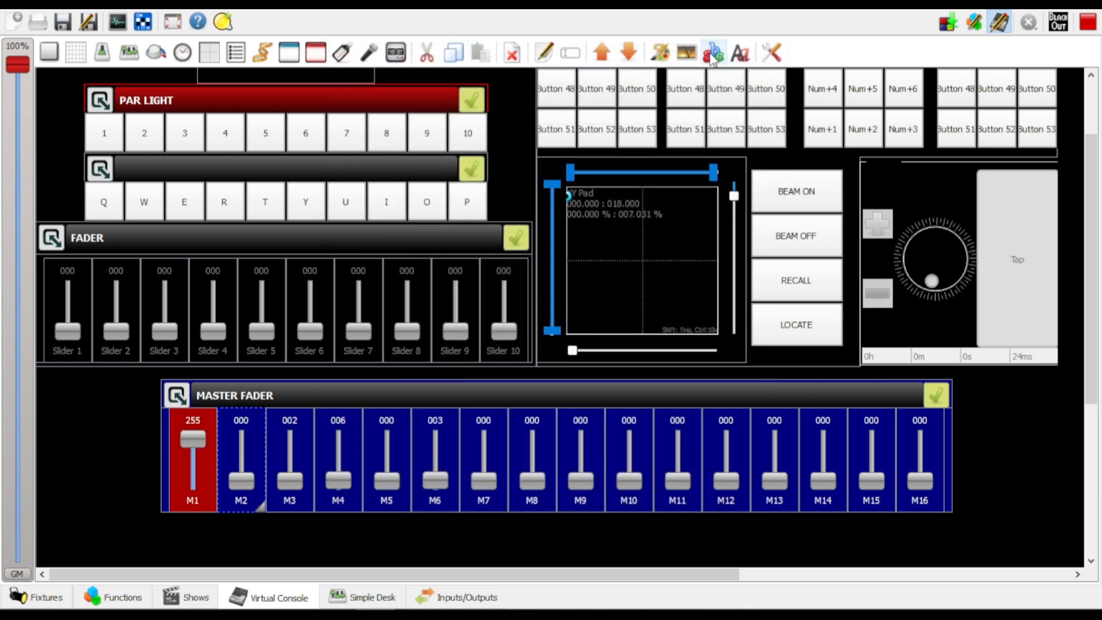
pyautogui.click(660, 53)
pyautogui.click(405, 175)
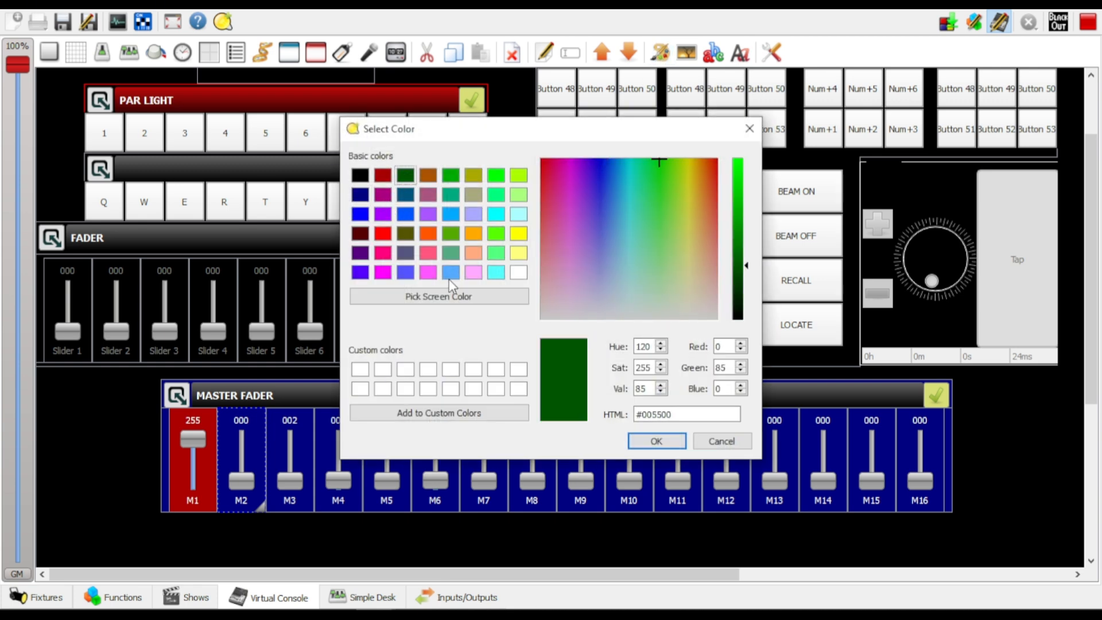
pyautogui.press('Return')
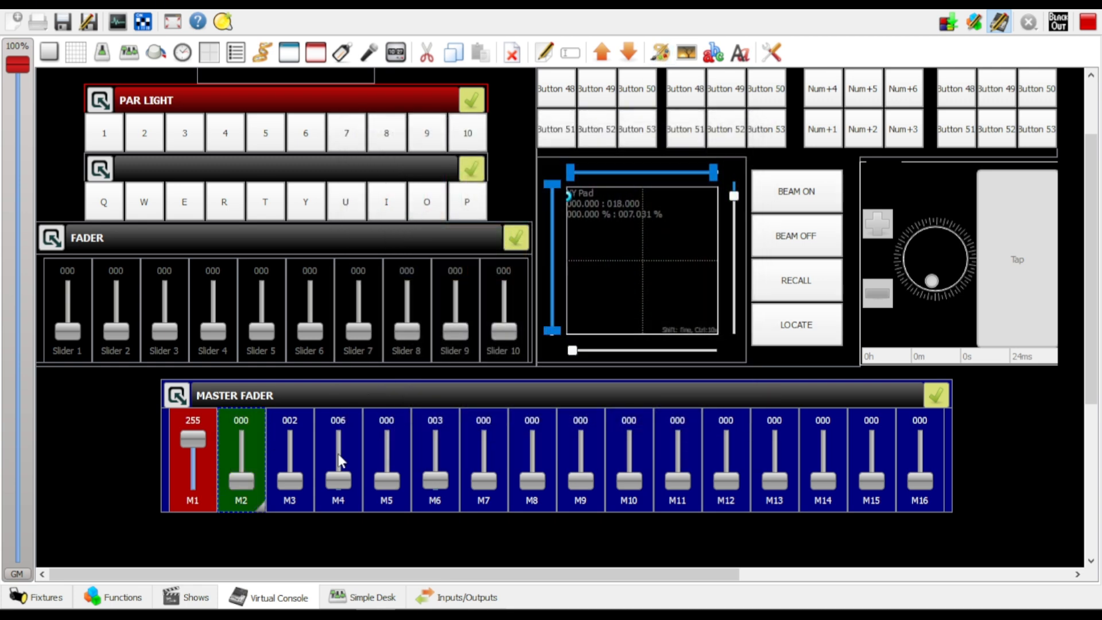
pyautogui.click(359, 457)
pyautogui.click(384, 450)
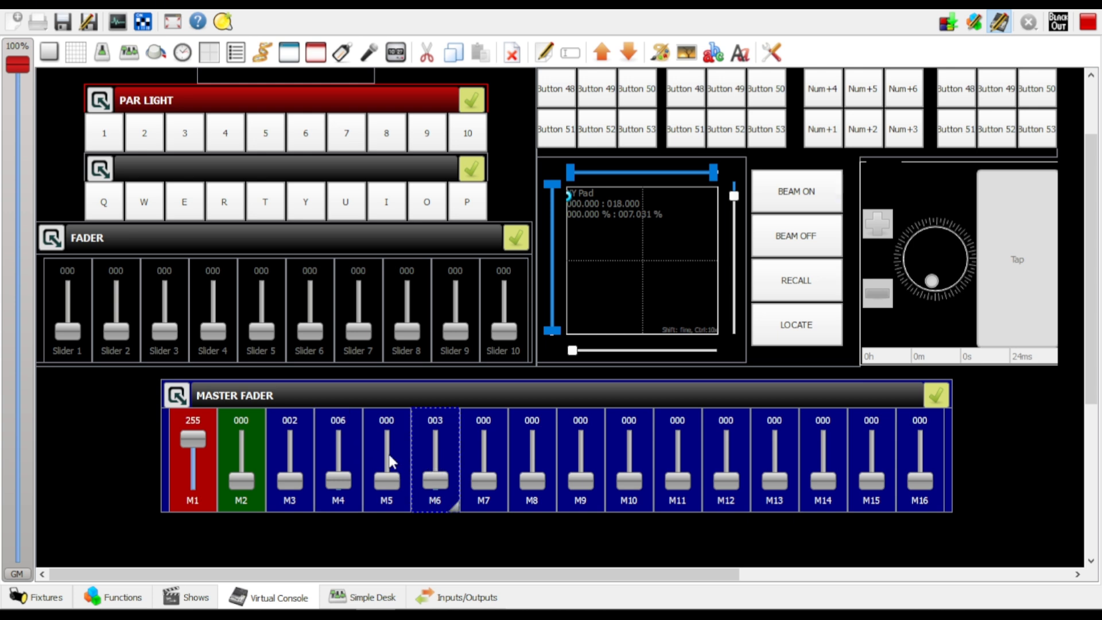
pyautogui.keyDown('ctrl'); pyautogui.click(338, 451); pyautogui.keyUp('ctrl')
pyautogui.keyDown('ctrl'); pyautogui.click(425, 447); pyautogui.keyUp('ctrl')
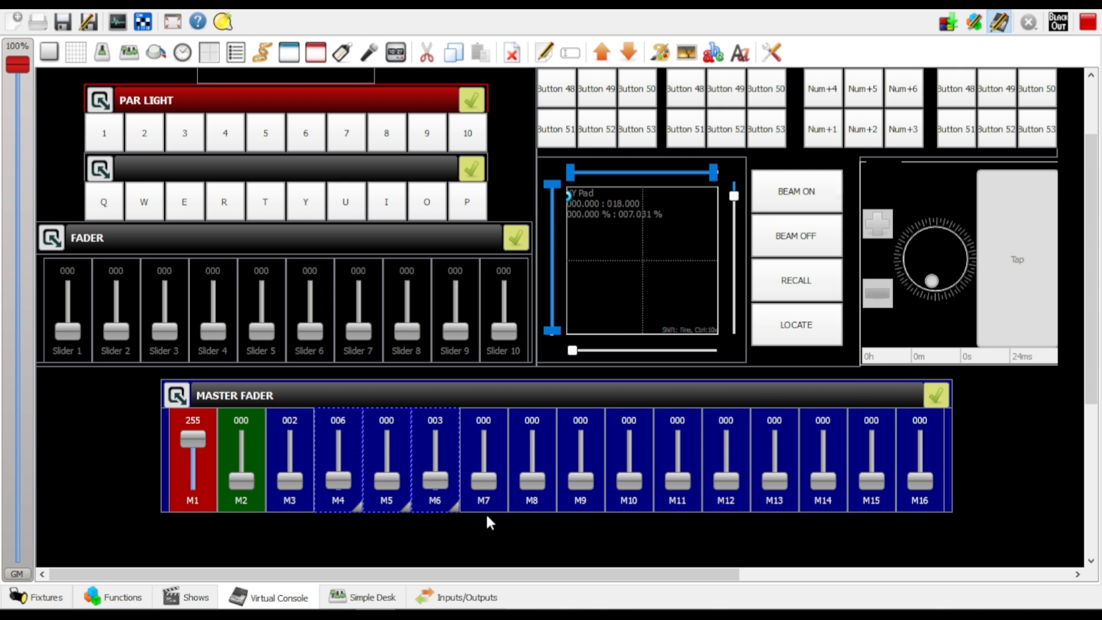
# Enable pages for the Master Fader frame in its properties and turn on cloning of the first page's widgets
pyautogui.click(603, 398)
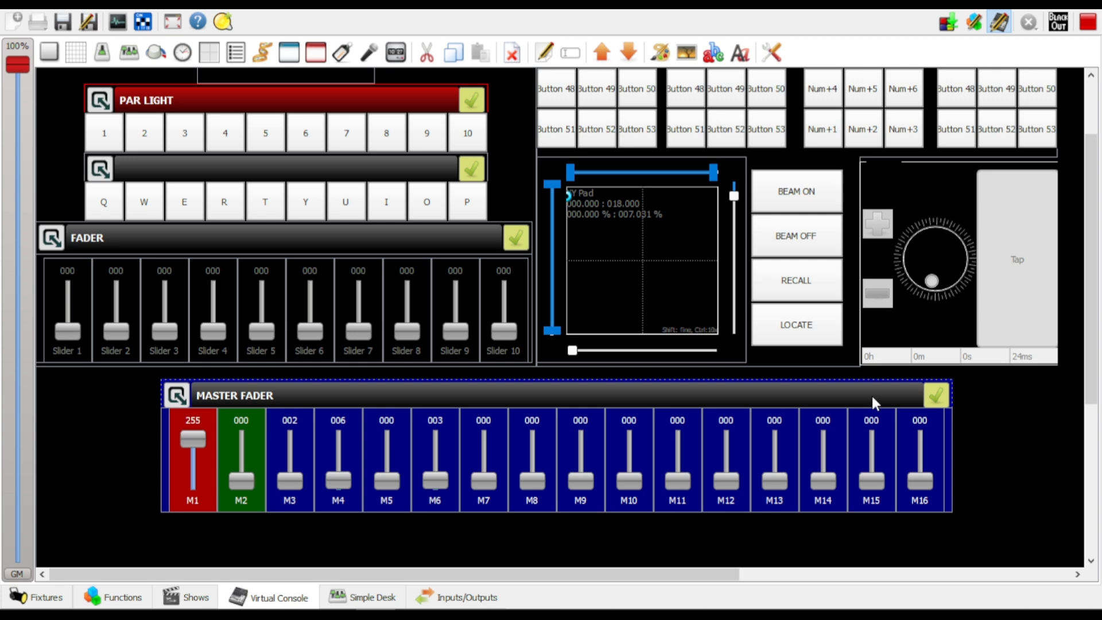
pyautogui.doubleClick(840, 403)
pyautogui.moveTo(514, 56); pyautogui.dragTo(807, 28)
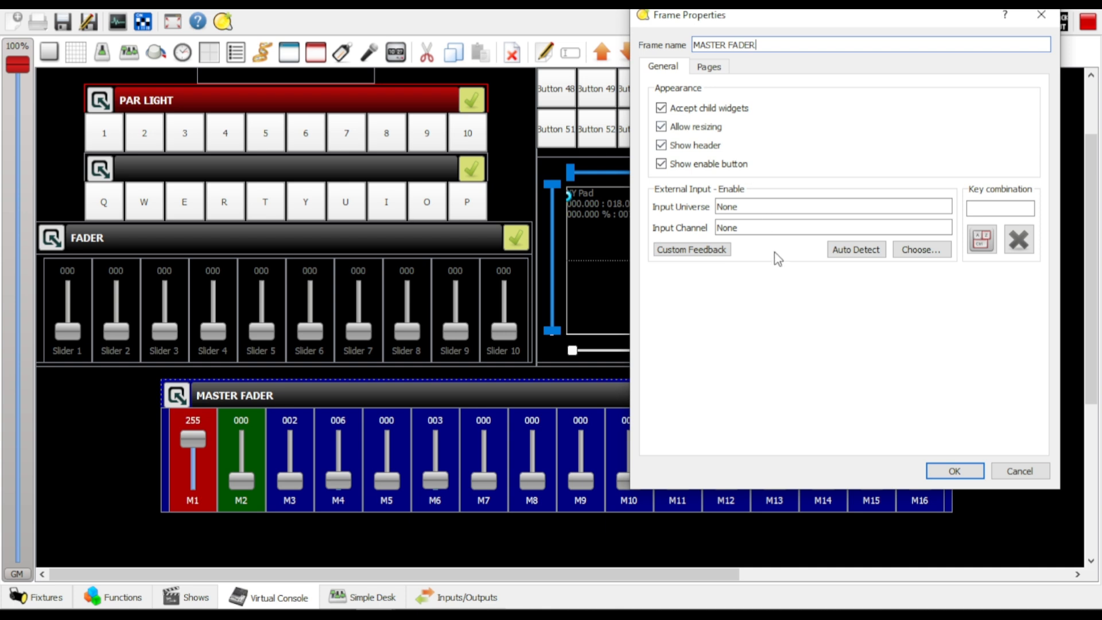
pyautogui.click(715, 67)
pyautogui.click(662, 67)
pyautogui.click(725, 70)
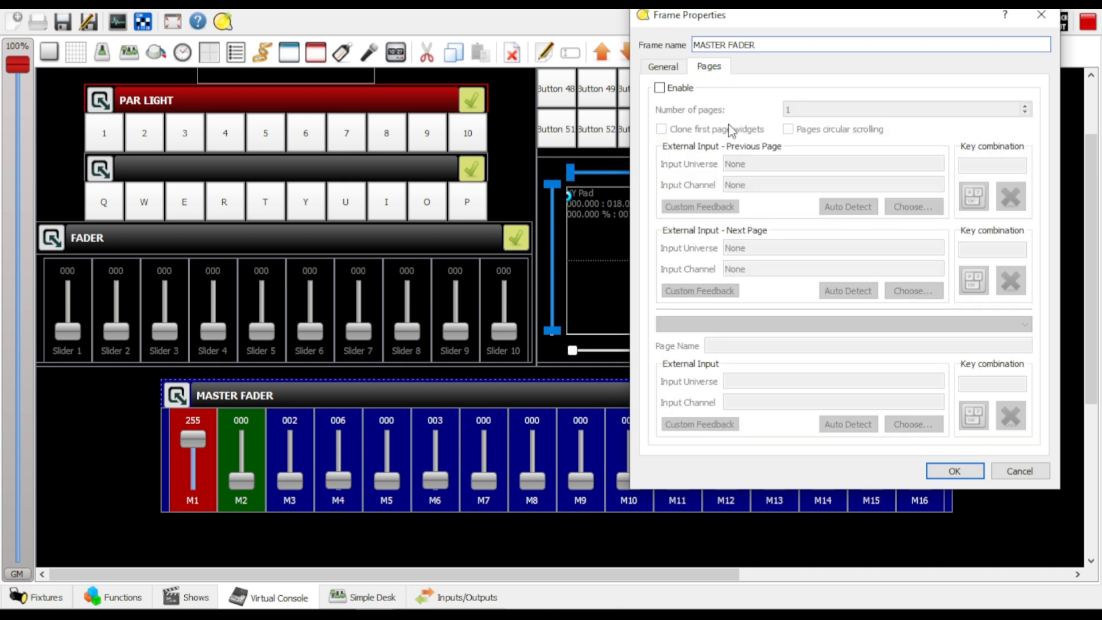
pyautogui.click(660, 89)
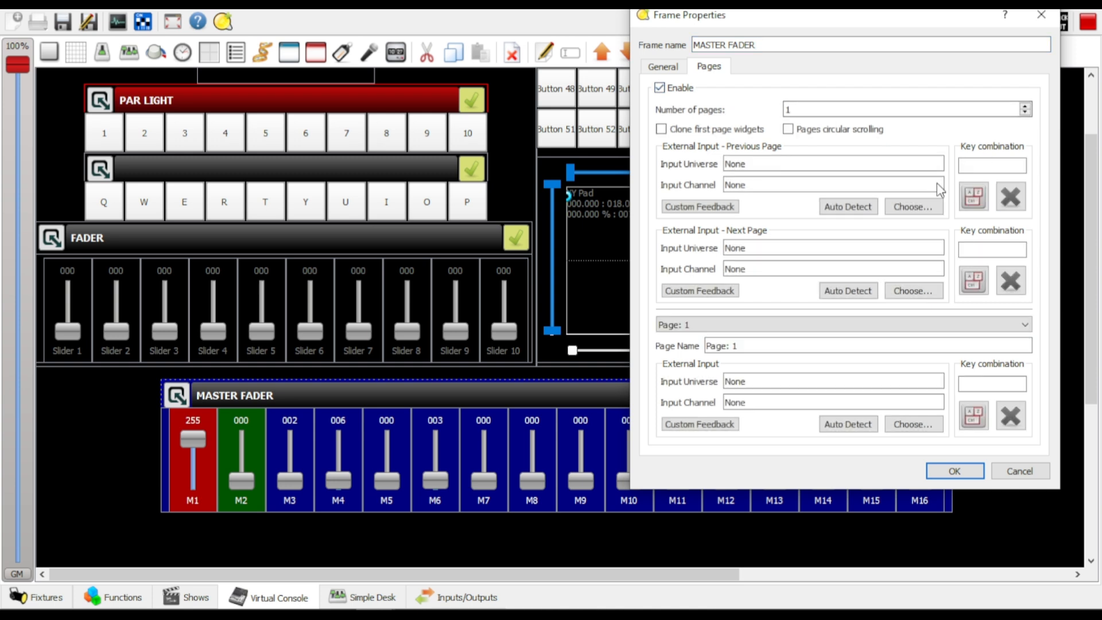
pyautogui.click(661, 129)
pyautogui.moveTo(861, 17); pyautogui.dragTo(967, 4)
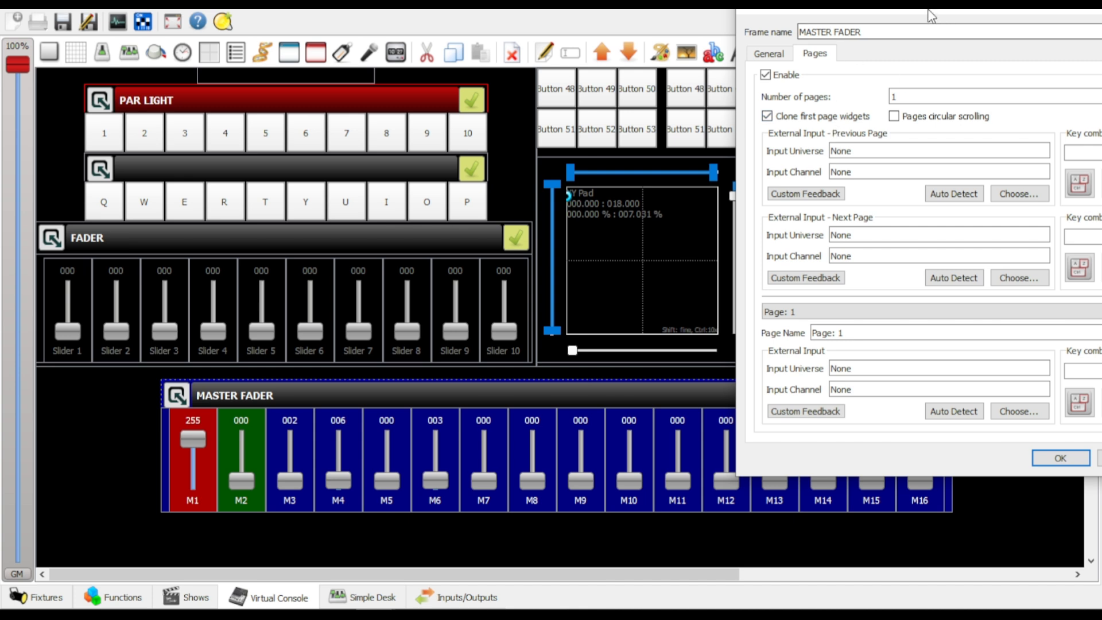
pyautogui.moveTo(930, 14); pyautogui.dragTo(775, 23)
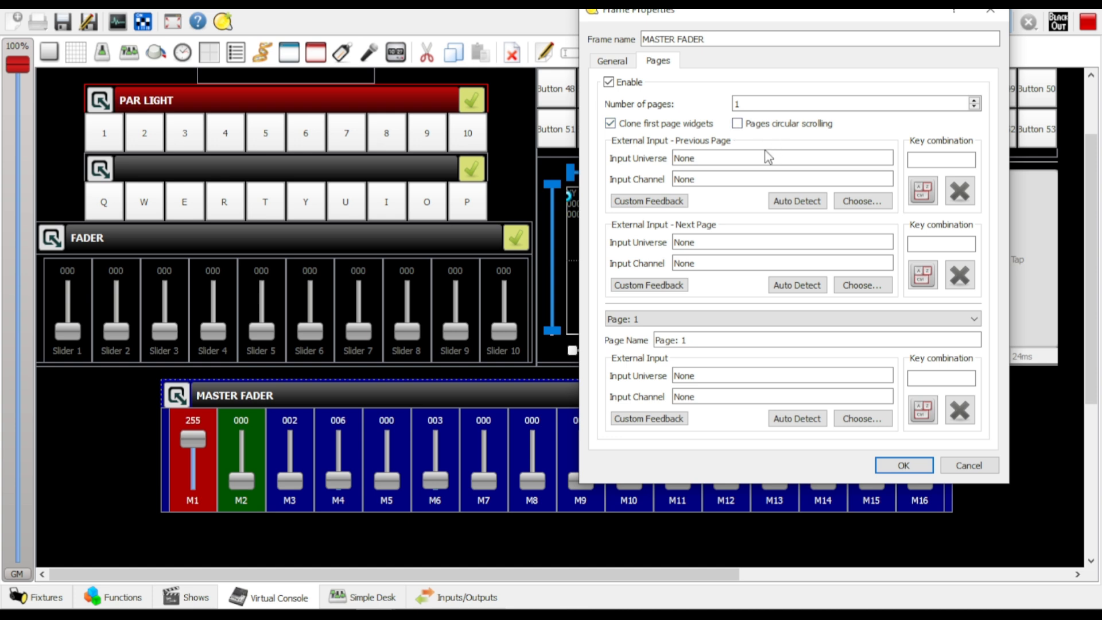
# Set the Master Fader frame's number of pages to 6 and apply the frame properties
pyautogui.click(975, 102)
pyautogui.click(616, 60)
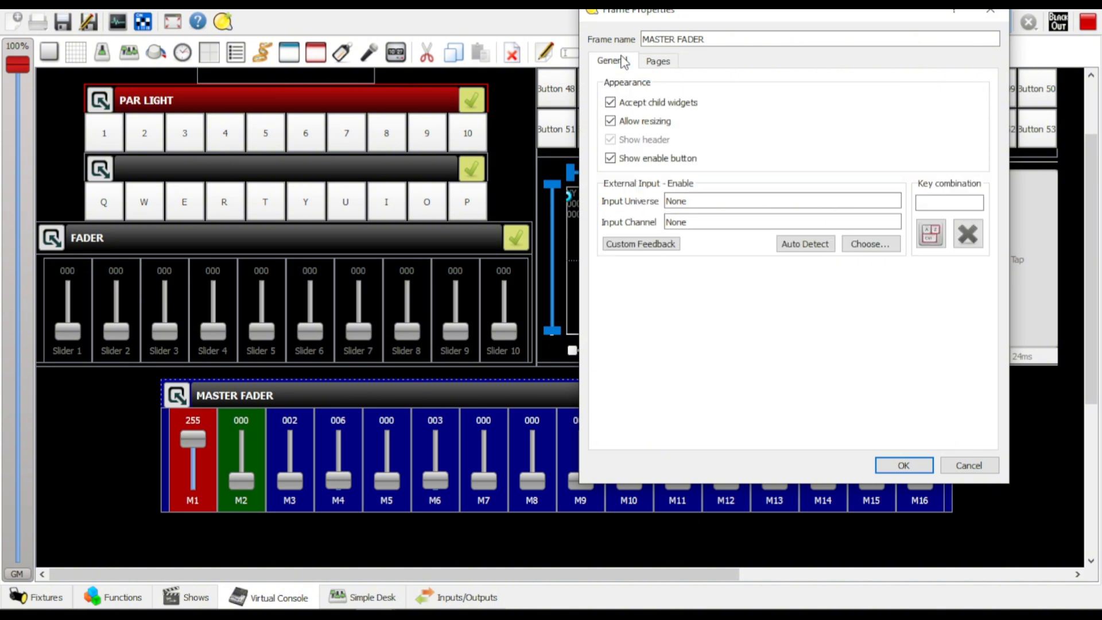
pyautogui.click(655, 60)
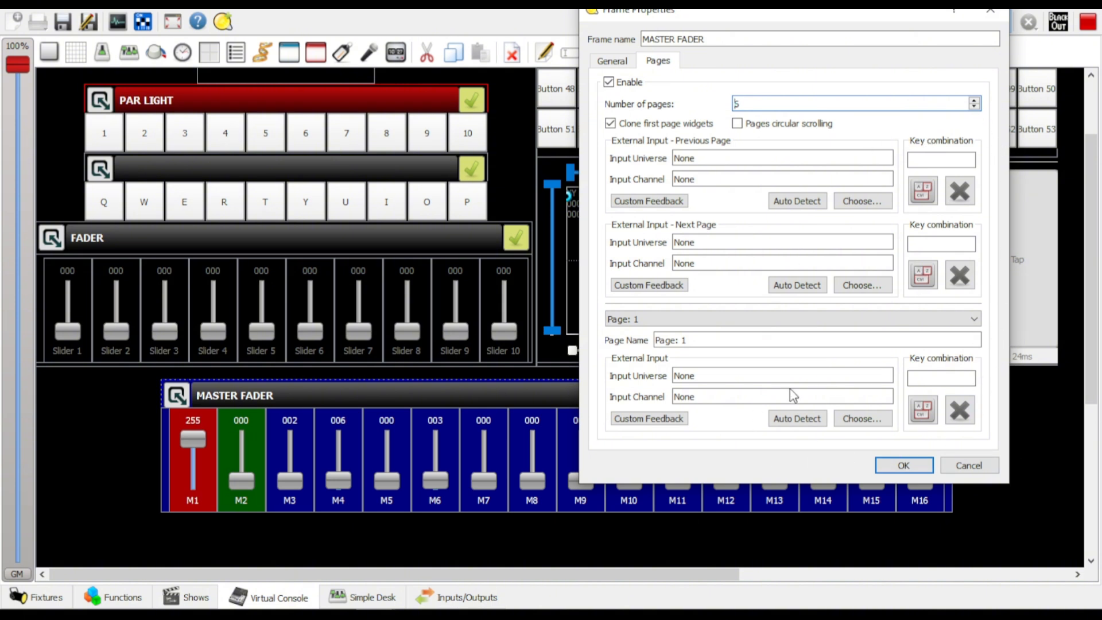
pyautogui.click(903, 465)
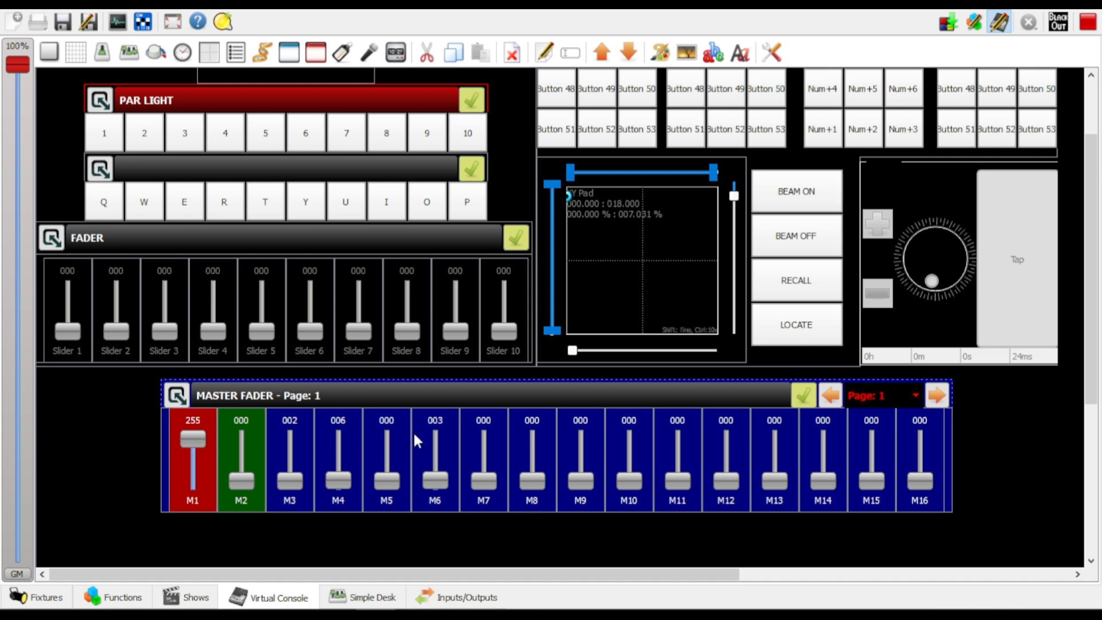
# Browse forward and back through the Master Fader frame's cloned pages and stop on page 2
pyautogui.click(918, 394)
pyautogui.click(858, 423)
pyautogui.scroll(-1, 924, 429)
pyautogui.click(914, 379)
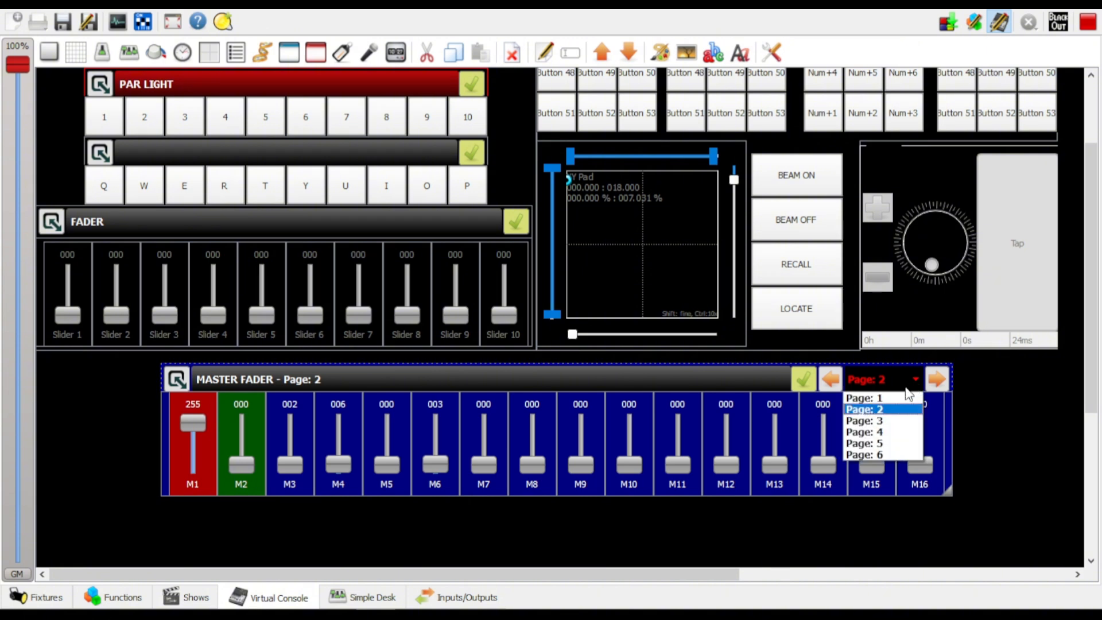
pyautogui.click(883, 421)
pyautogui.scroll(-3, 891, 390)
pyautogui.scroll(1, 894, 293)
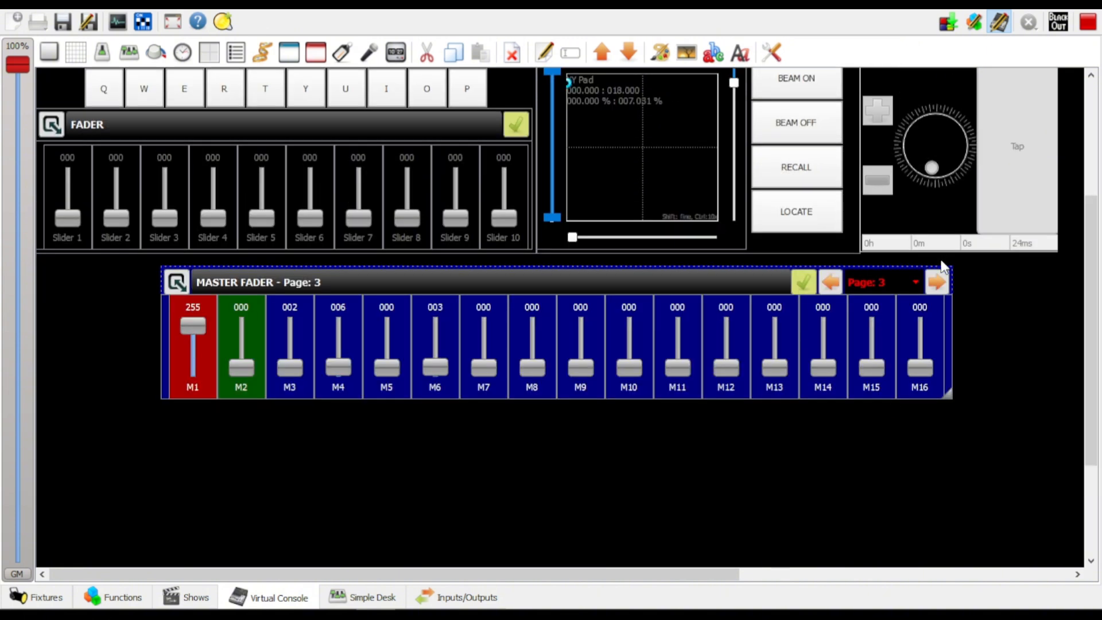
pyautogui.click(938, 280)
pyautogui.click(938, 280)
pyautogui.click(938, 280)
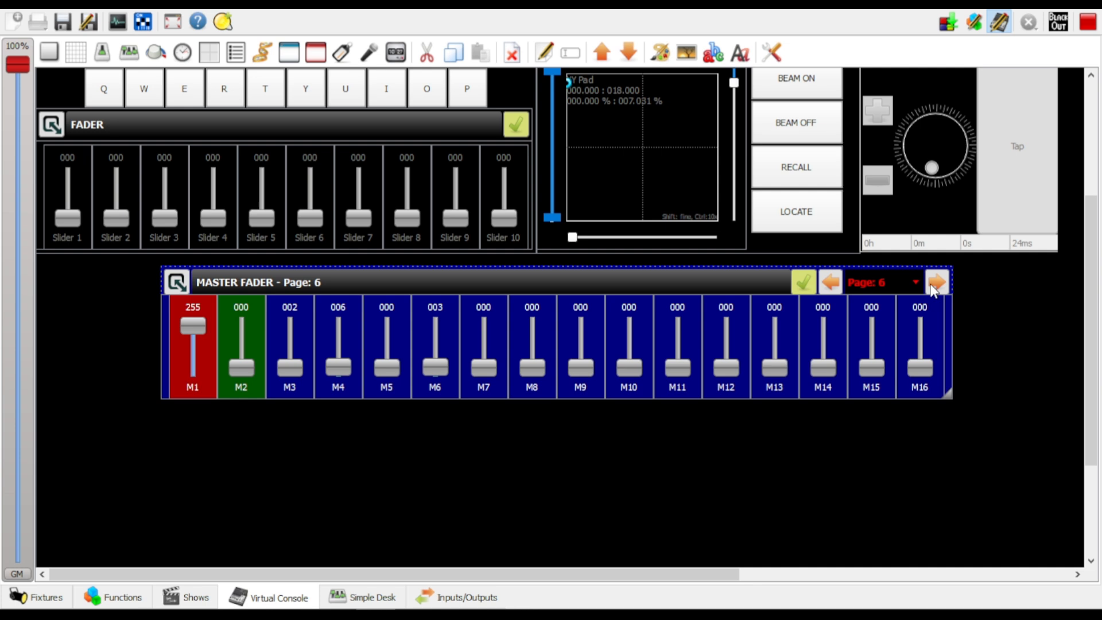
pyautogui.click(831, 283)
pyautogui.click(831, 282)
pyautogui.click(832, 282)
pyautogui.click(832, 283)
pyautogui.click(831, 283)
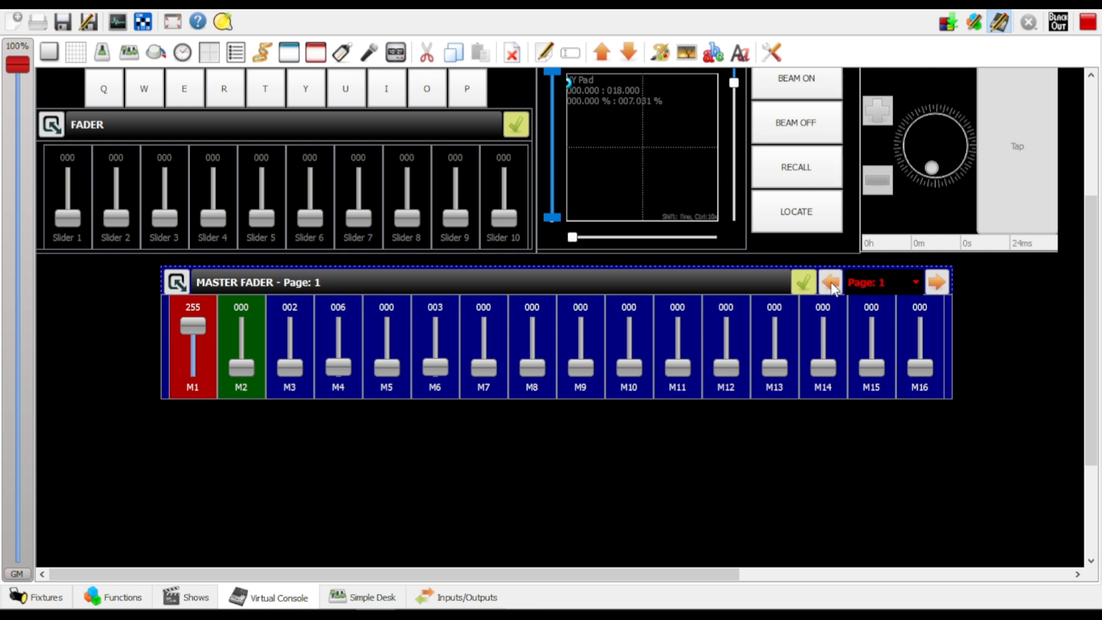
pyautogui.click(938, 279)
# Try a blue (#0000ff) background on sliders M1 and M2 of Master Fader page 2 and settle on dark blue (#00007f)
pyautogui.click(241, 332)
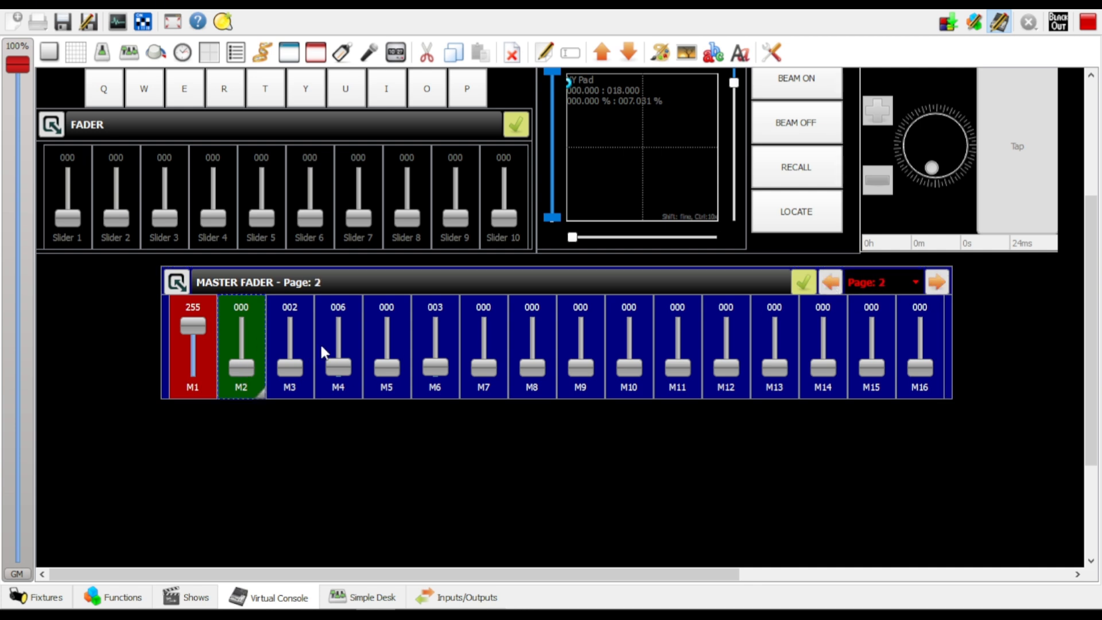
pyautogui.keyDown('ctrl'); pyautogui.click(191, 345); pyautogui.keyUp('ctrl')
pyautogui.scroll(3, 753, 283)
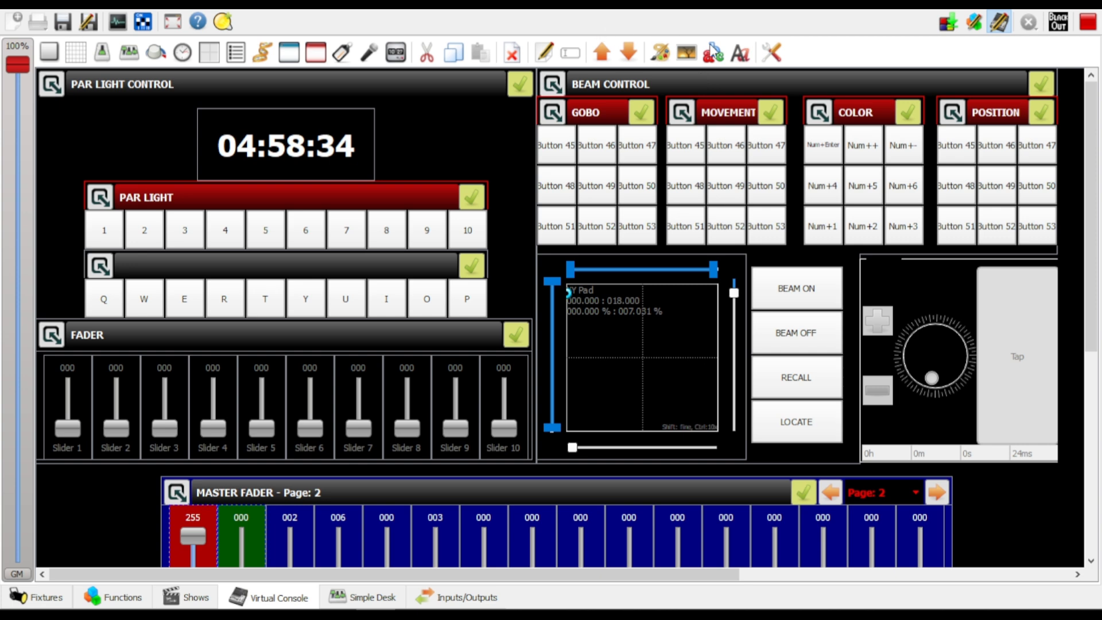
pyautogui.click(662, 52)
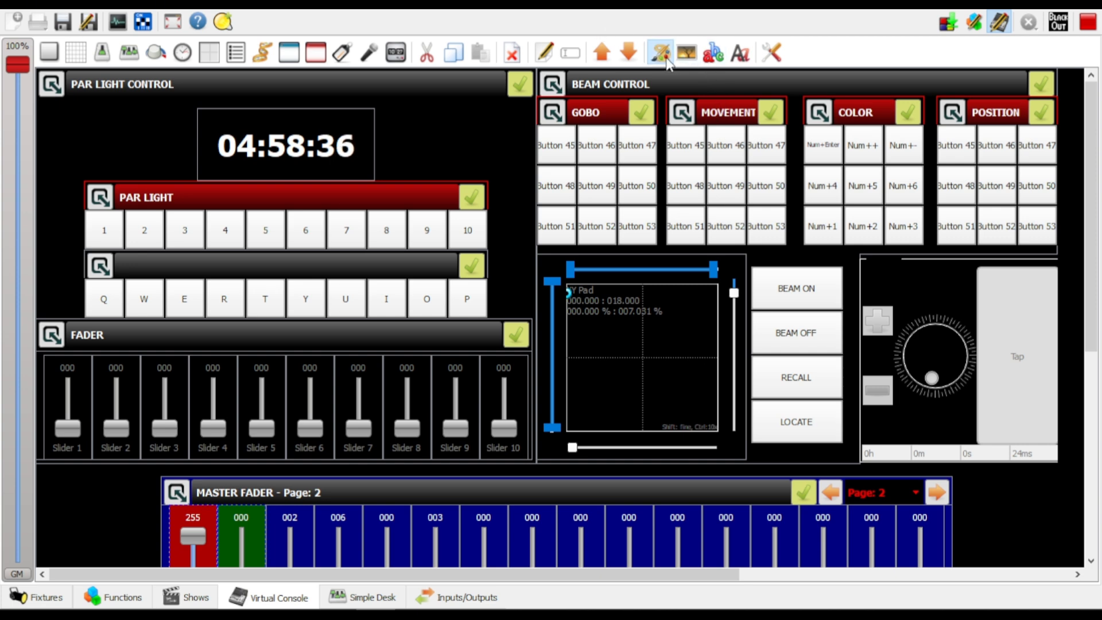
pyautogui.click(360, 213)
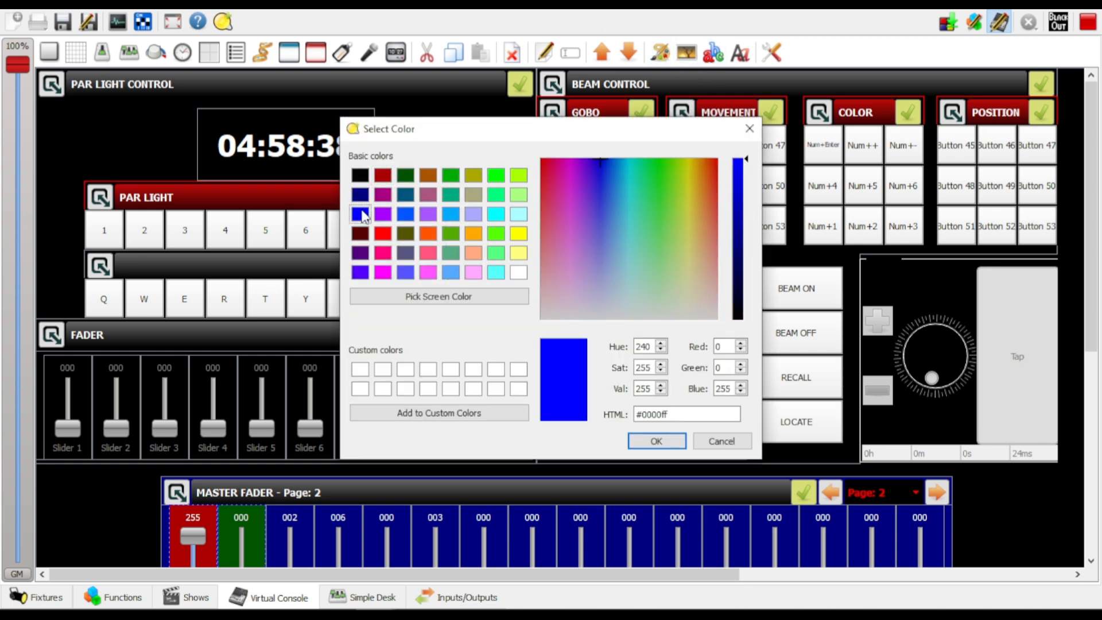
pyautogui.click(666, 442)
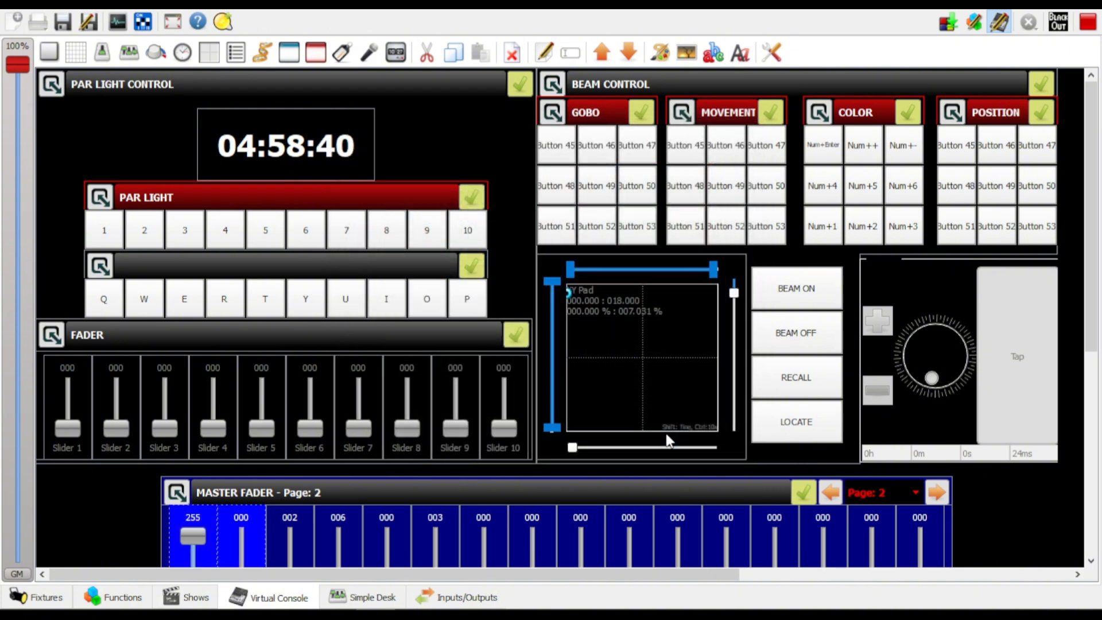
pyautogui.click(662, 53)
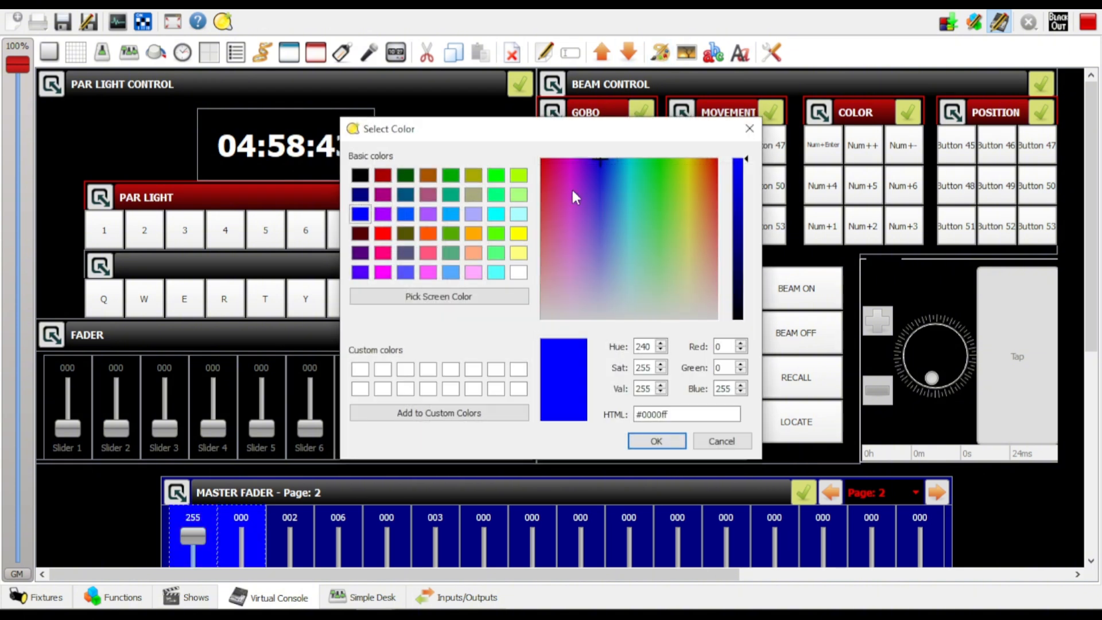
pyautogui.click(361, 195)
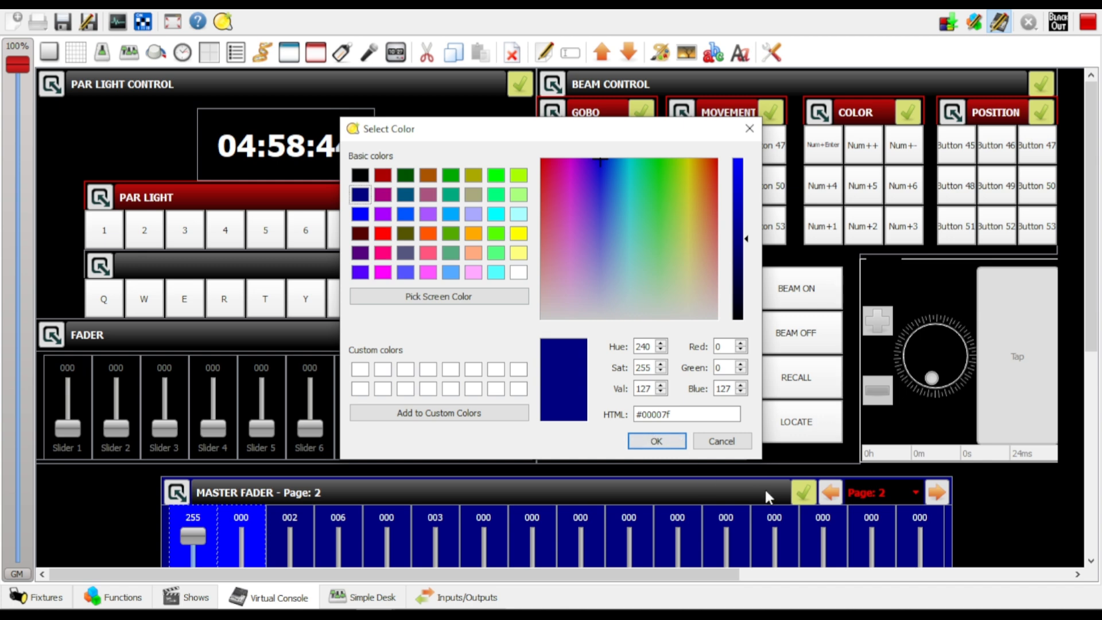
pyautogui.click(657, 441)
# Examine the fixture channels assigned to slider M1 on Master Fader page 2 and close its properties without changes
pyautogui.scroll(-5, 354, 466)
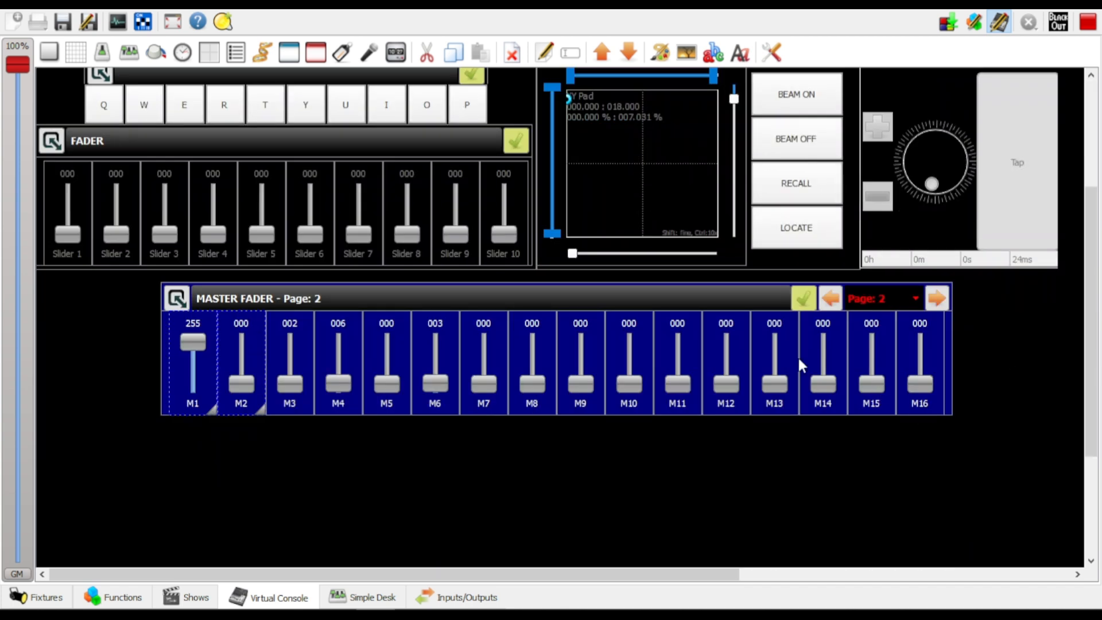
pyautogui.doubleClick(194, 351)
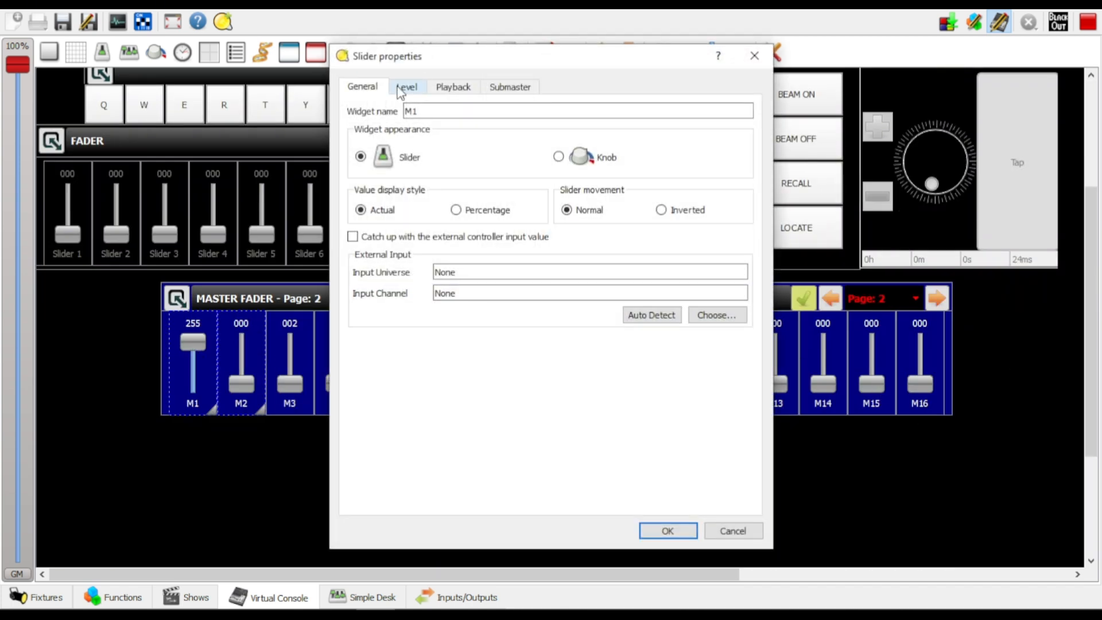
pyautogui.click(406, 88)
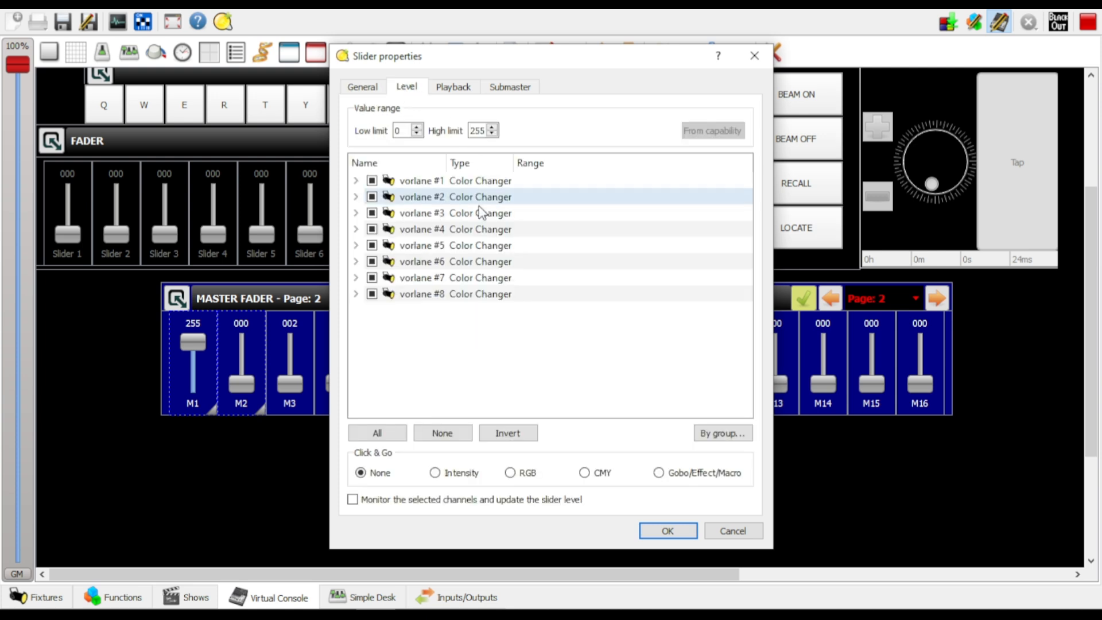
pyautogui.click(356, 181)
pyautogui.click(355, 180)
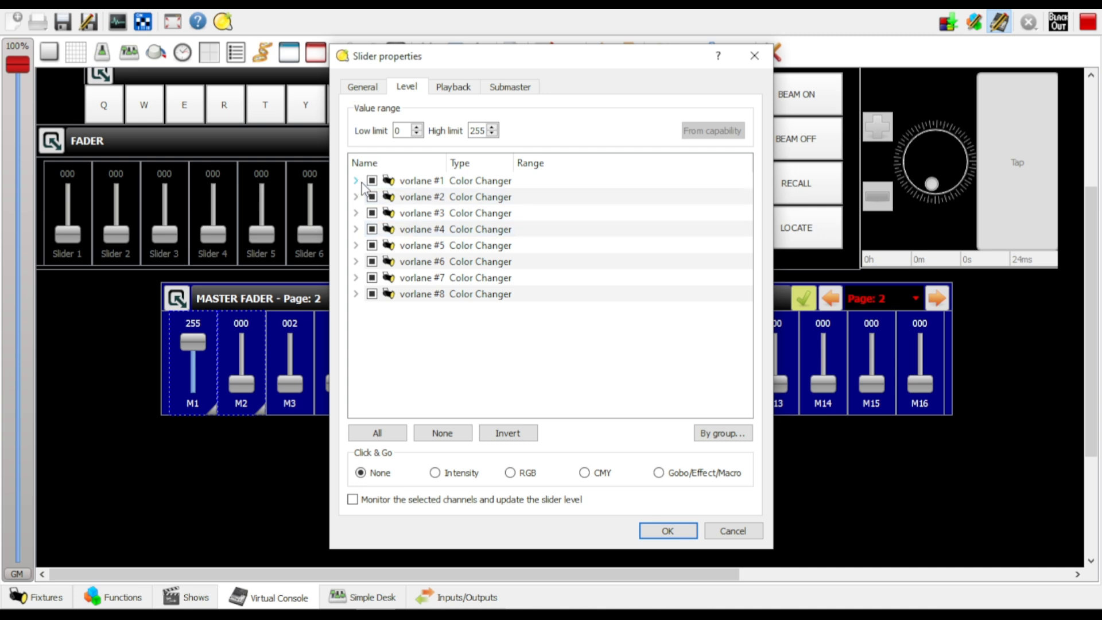
pyautogui.moveTo(583, 57); pyautogui.dragTo(871, 53)
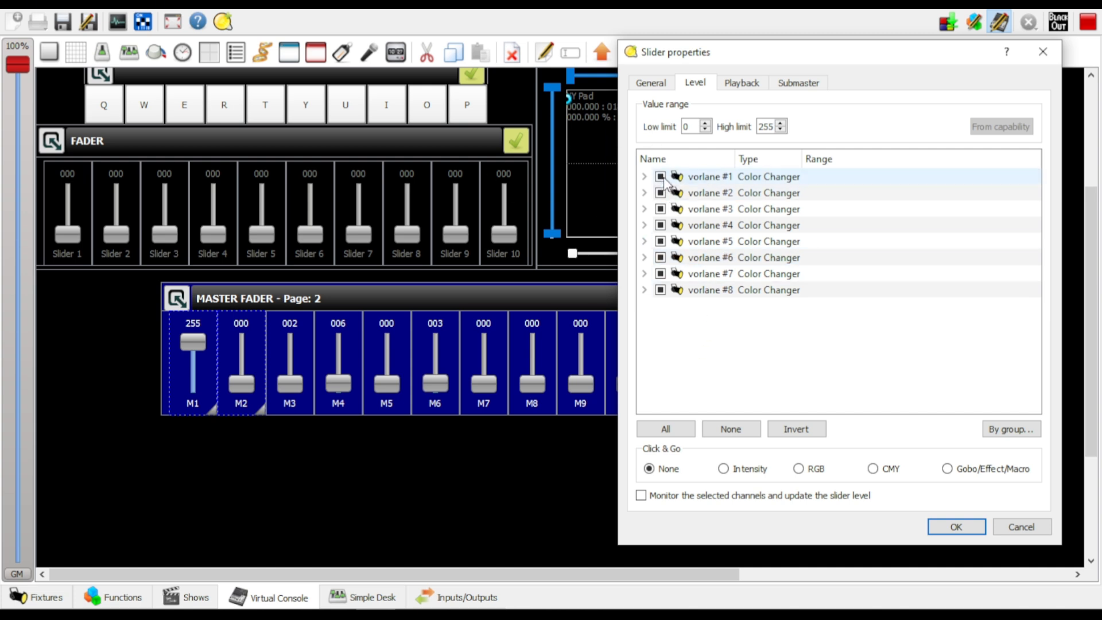
pyautogui.click(1043, 52)
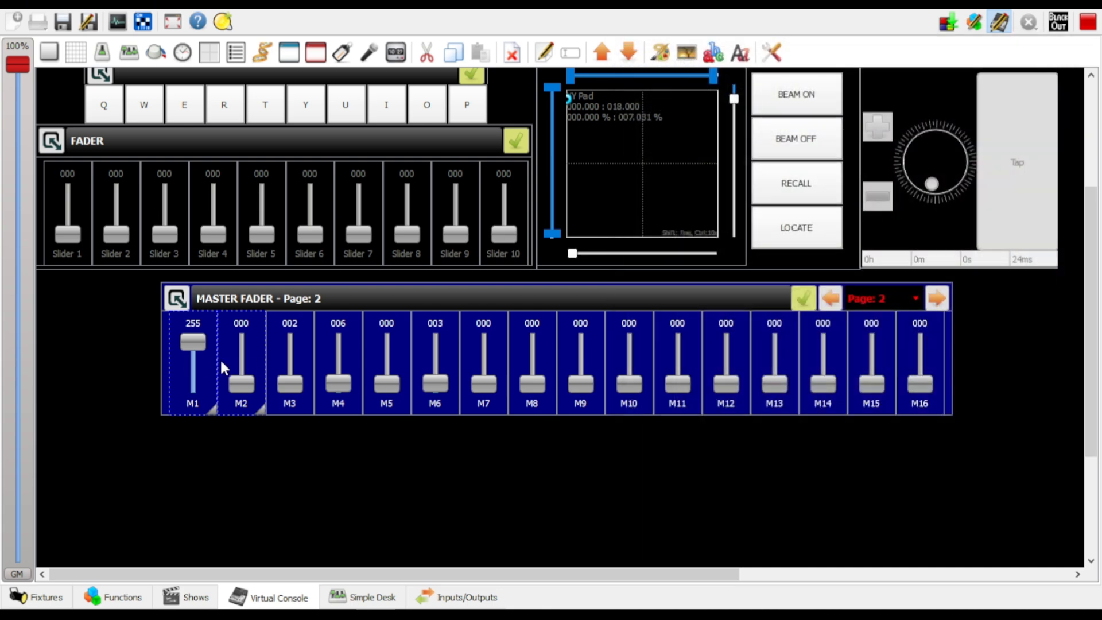
pyautogui.click(195, 360)
# Return to Master Fader page 1 and set the background of sliders M4, M5 and M6 to a light grey sampled from the screen
pyautogui.click(831, 300)
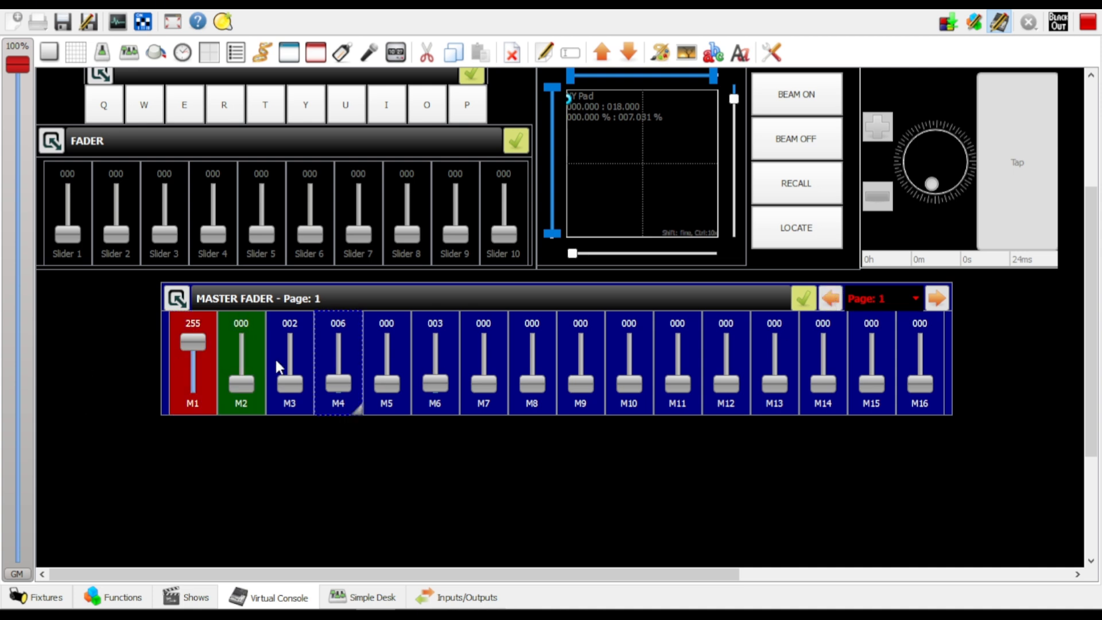
pyautogui.click(310, 362)
pyautogui.click(339, 352)
pyautogui.click(291, 357)
pyautogui.click(355, 357)
pyautogui.keyDown('ctrl'); pyautogui.click(408, 354); pyautogui.keyUp('ctrl')
pyautogui.keyDown('ctrl'); pyautogui.click(431, 354); pyautogui.keyUp('ctrl')
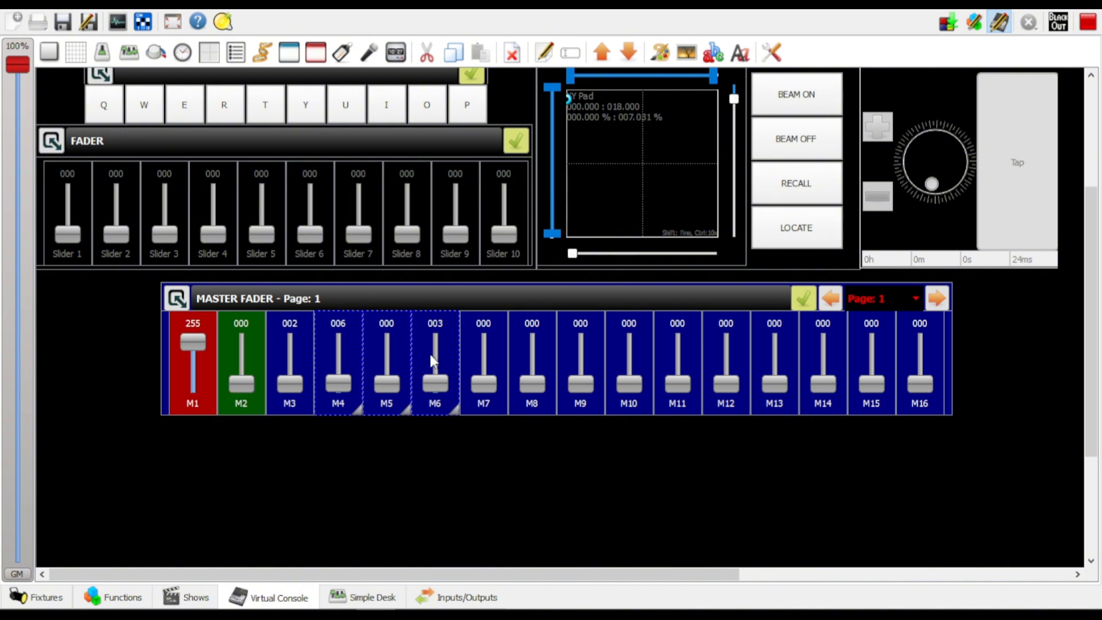
pyautogui.click(684, 55)
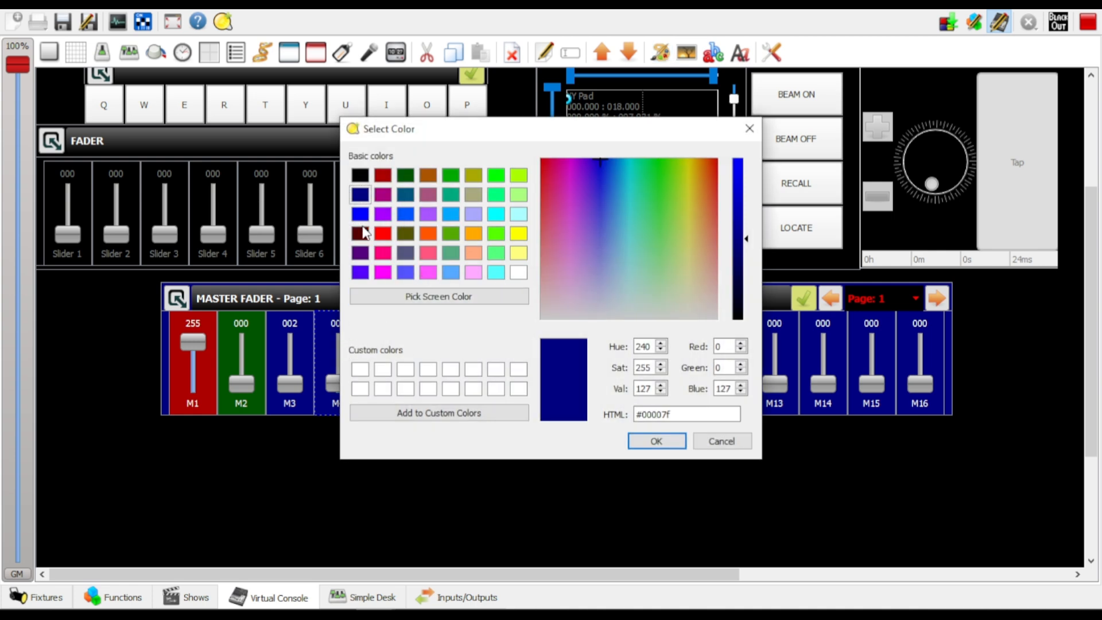
pyautogui.click(478, 295)
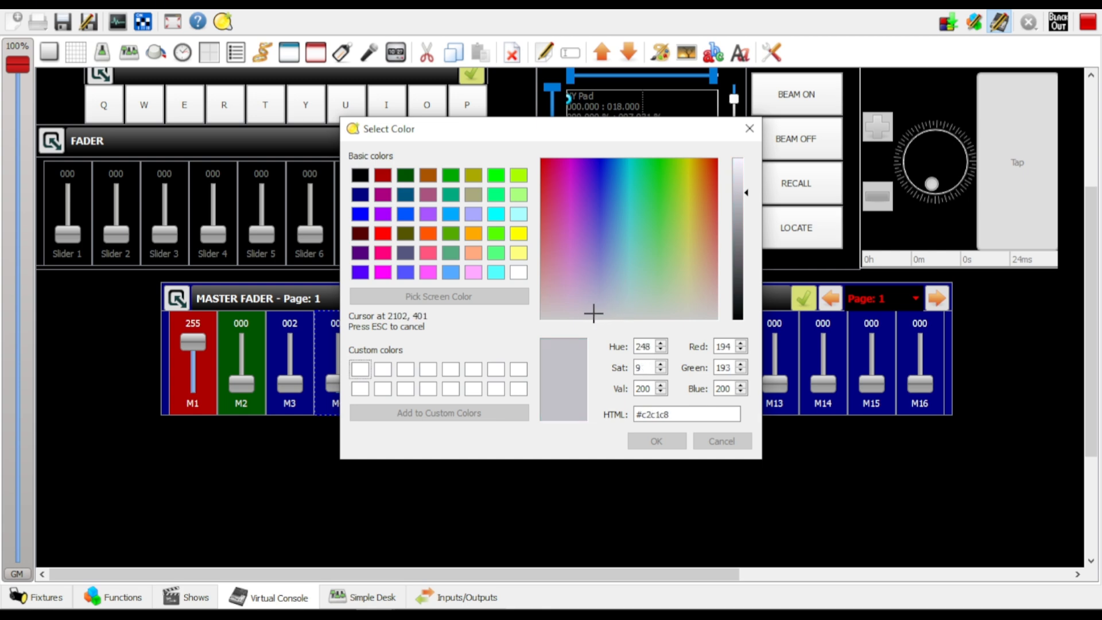
pyautogui.click(905, 173)
pyautogui.click(657, 441)
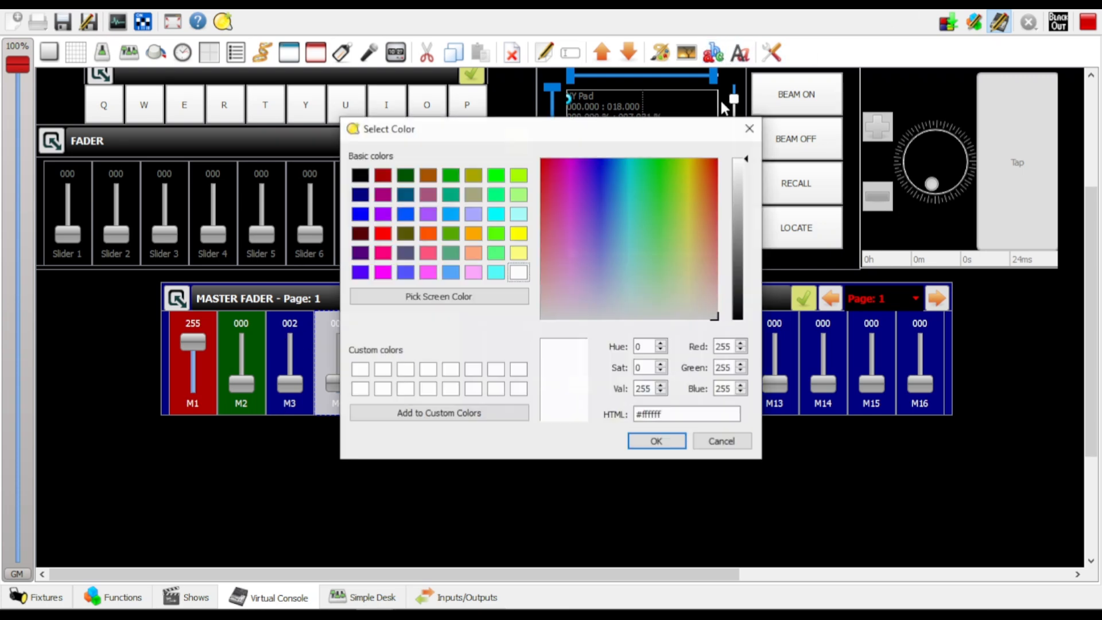
# Set the font colour of sliders M4, M5 and M6 to black (#000000) and deselect them
pyautogui.click(713, 53)
pyautogui.click(361, 176)
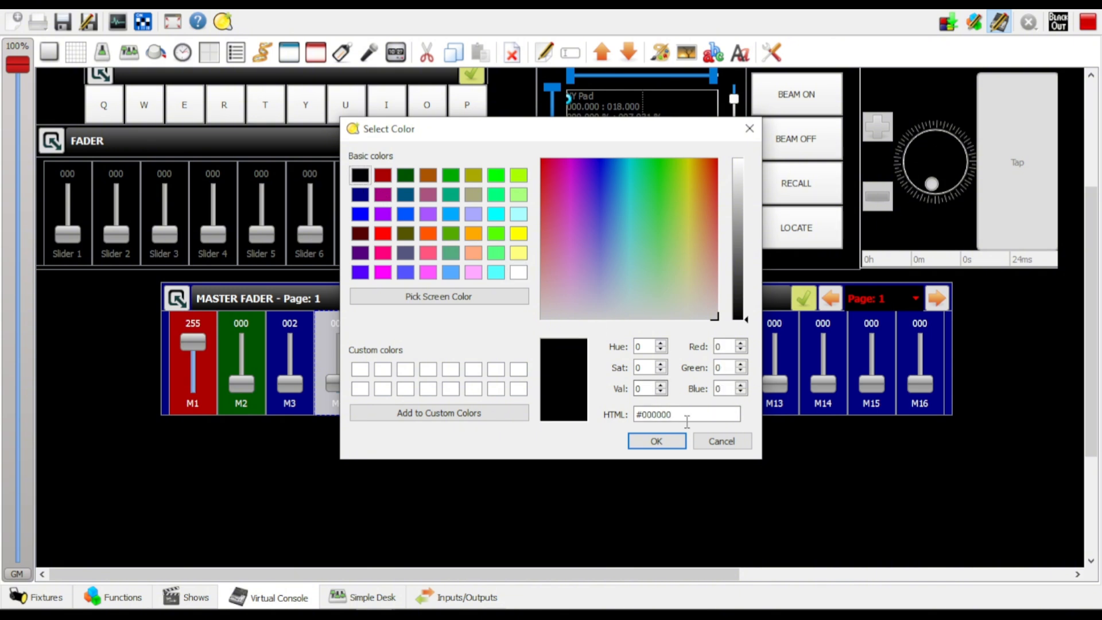
pyautogui.click(657, 441)
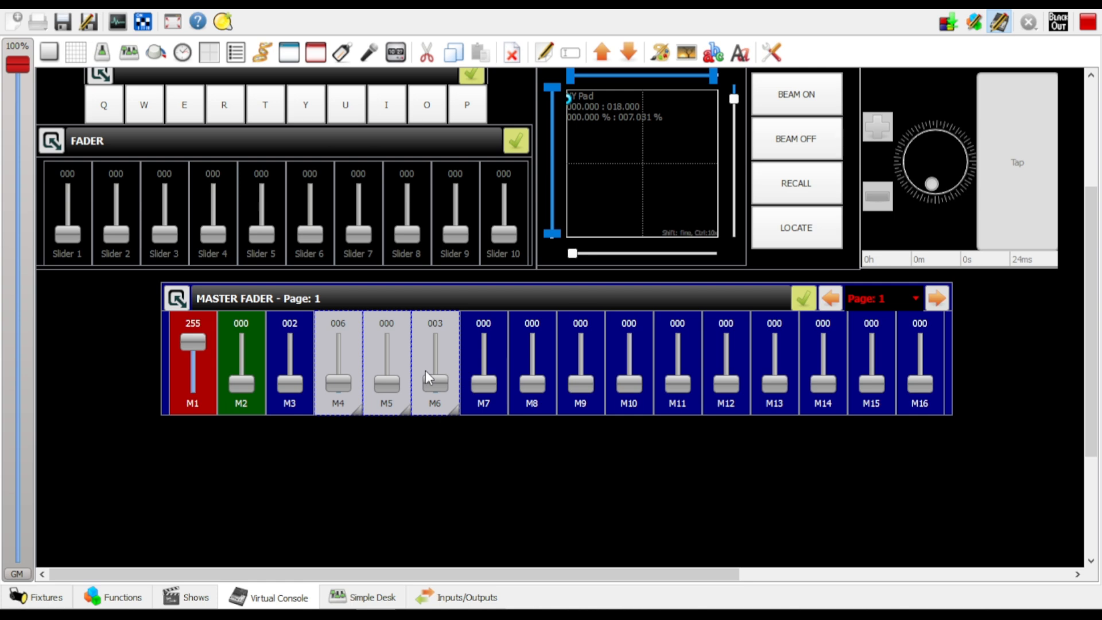
pyautogui.click(411, 441)
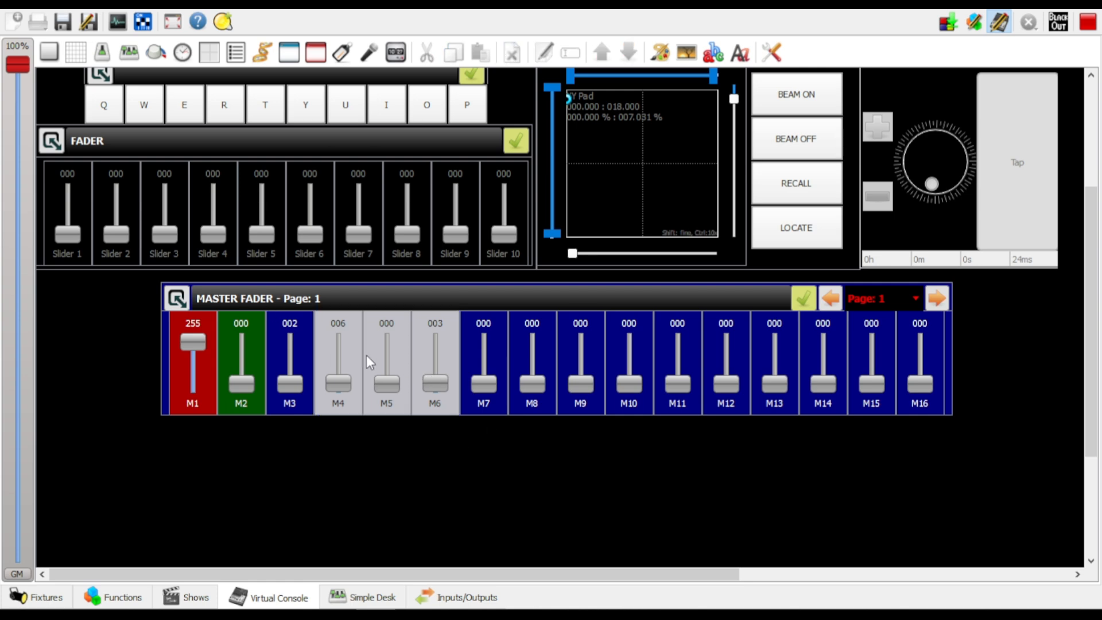
# Examine the fixture channels assigned to sliders M4, M5 and M6 on Master Fader page 1, closing each one's properties without changes
pyautogui.doubleClick(345, 359)
pyautogui.click(416, 86)
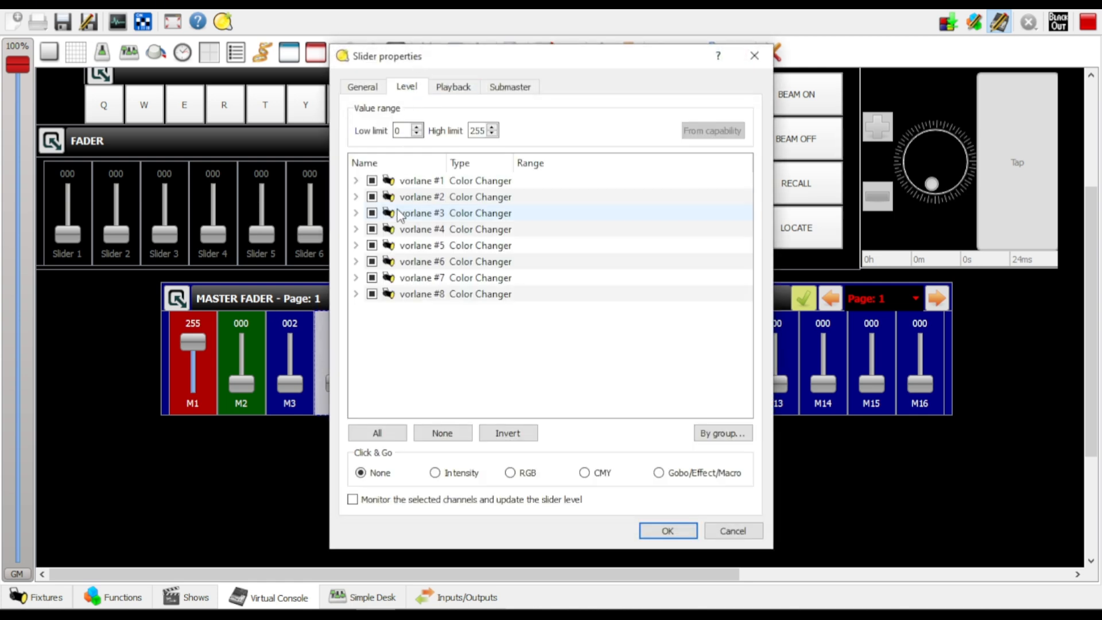
pyautogui.click(753, 56)
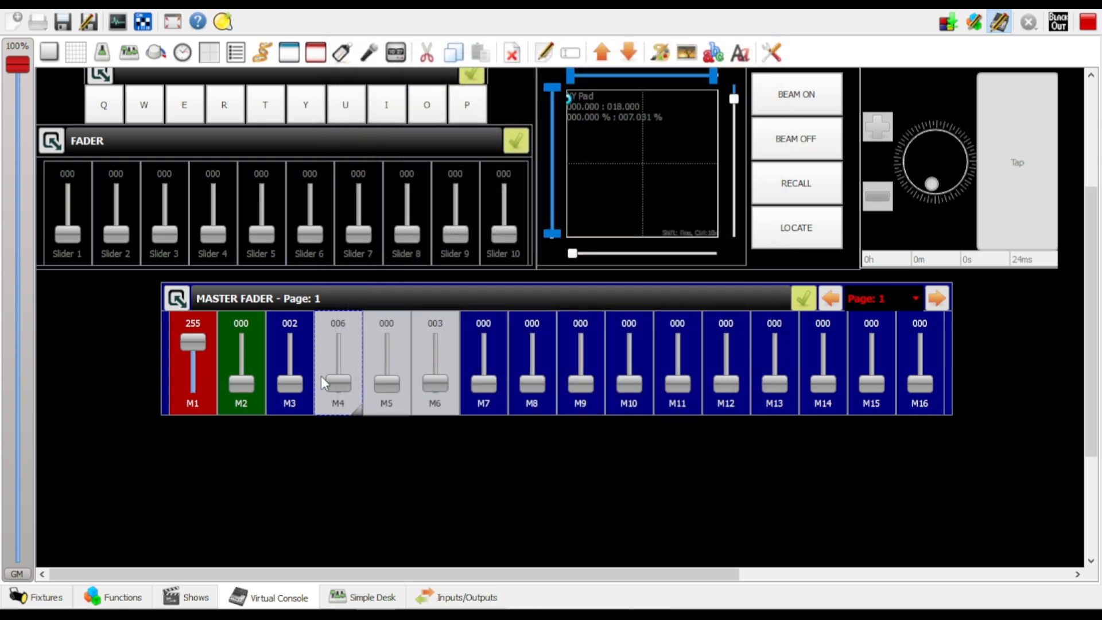
pyautogui.doubleClick(388, 347)
pyautogui.click(407, 87)
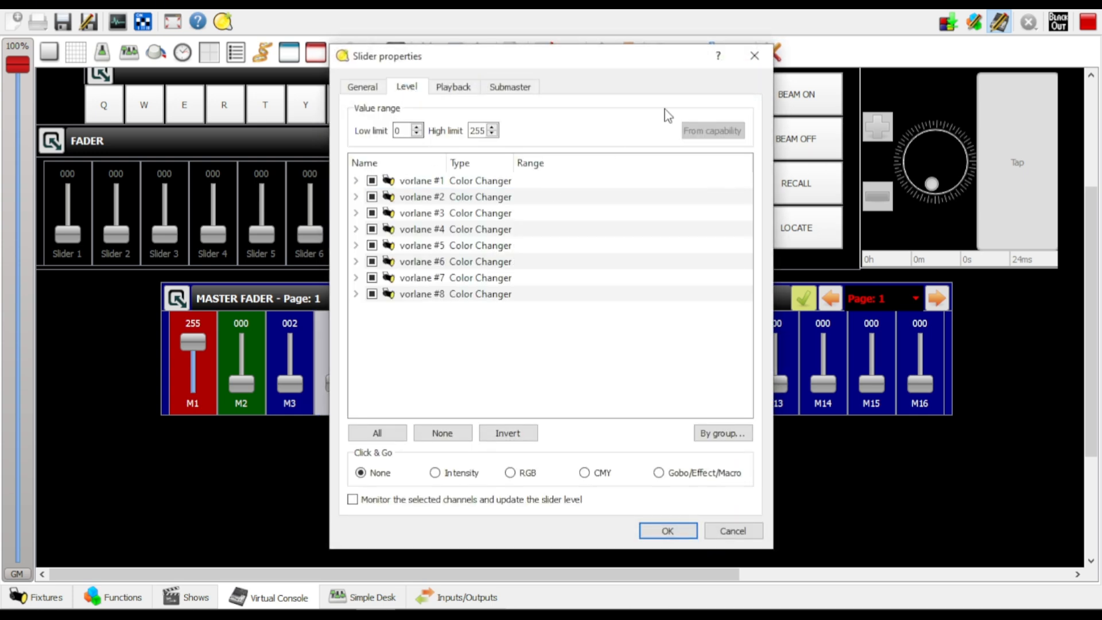
pyautogui.click(755, 58)
pyautogui.doubleClick(432, 353)
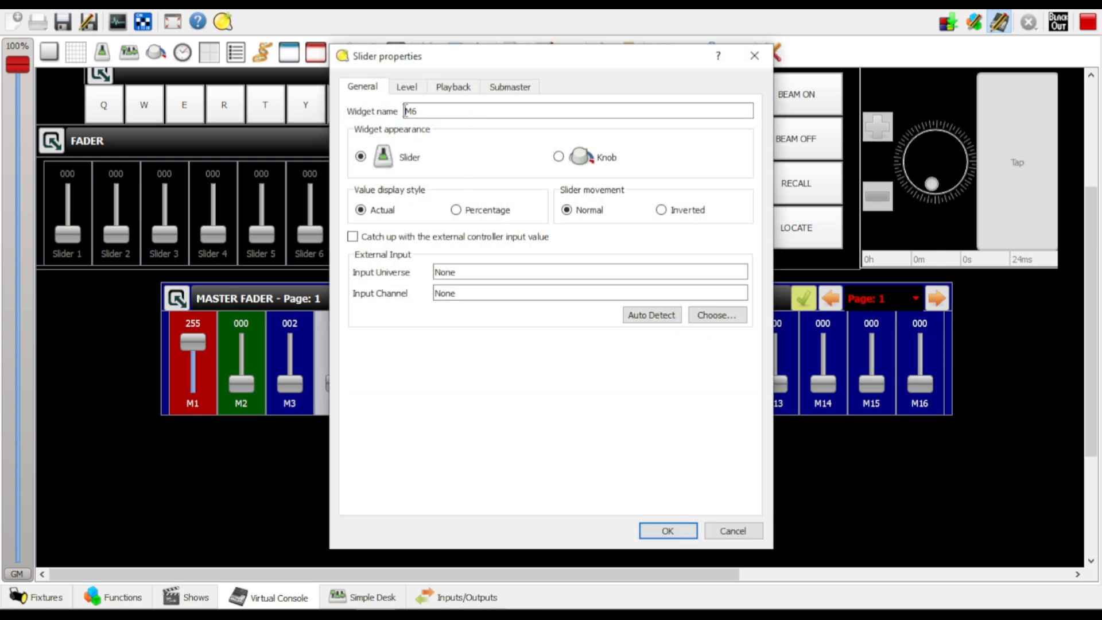
pyautogui.click(407, 88)
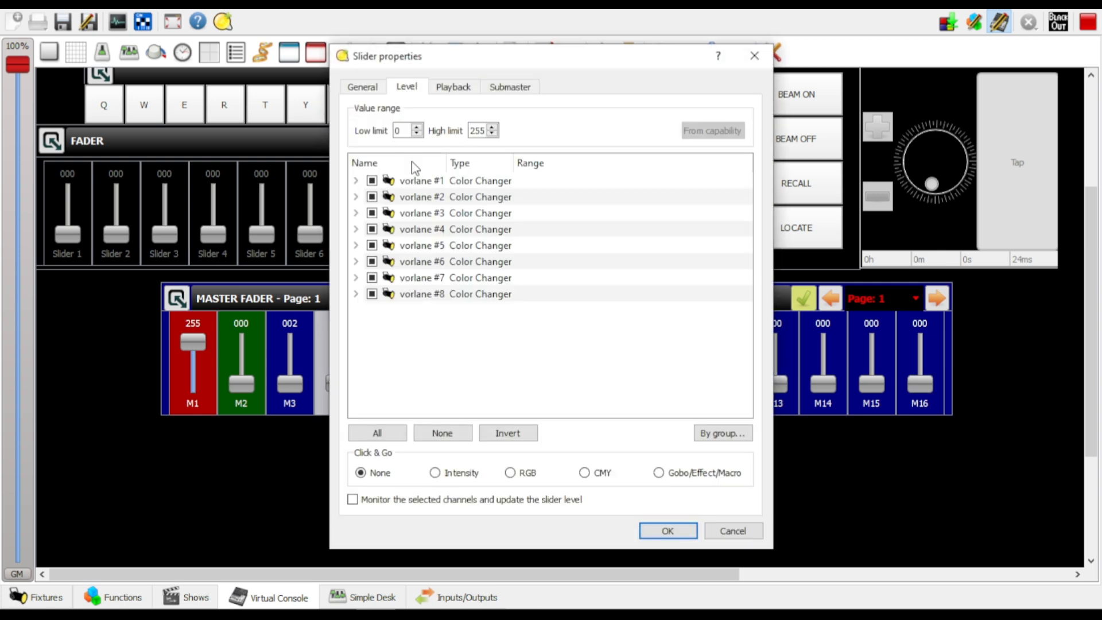
pyautogui.click(356, 180)
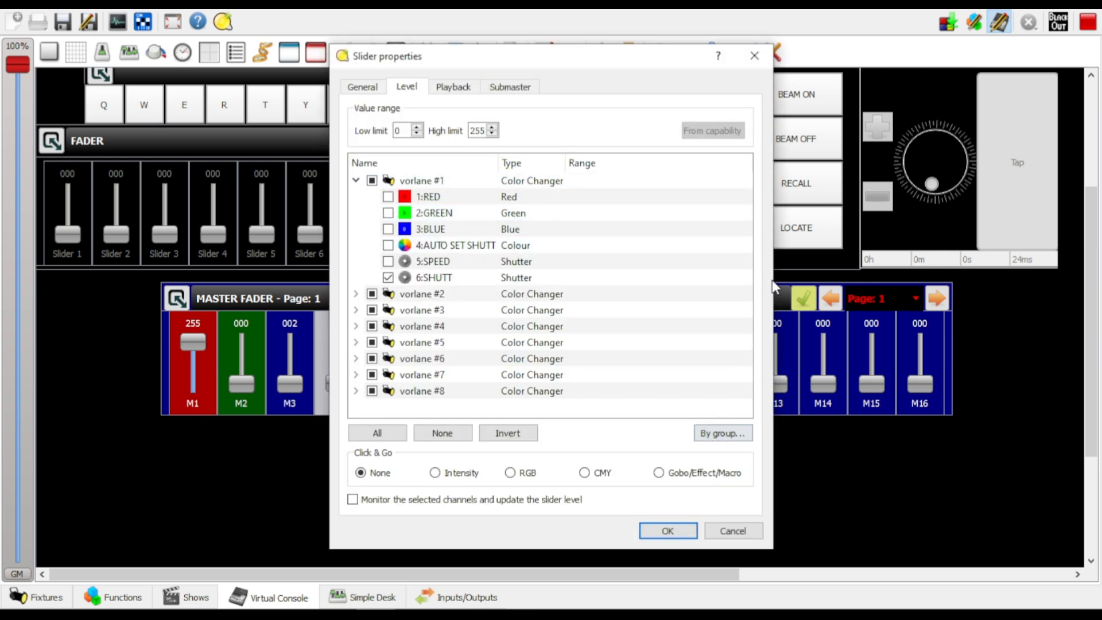
pyautogui.click(755, 56)
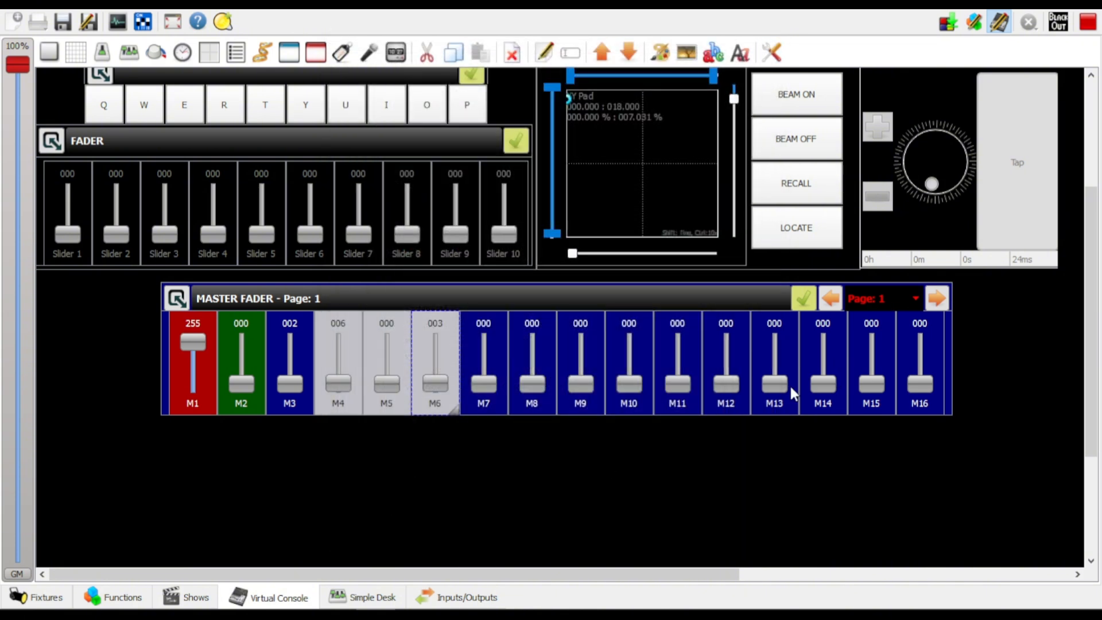
pyautogui.click(626, 439)
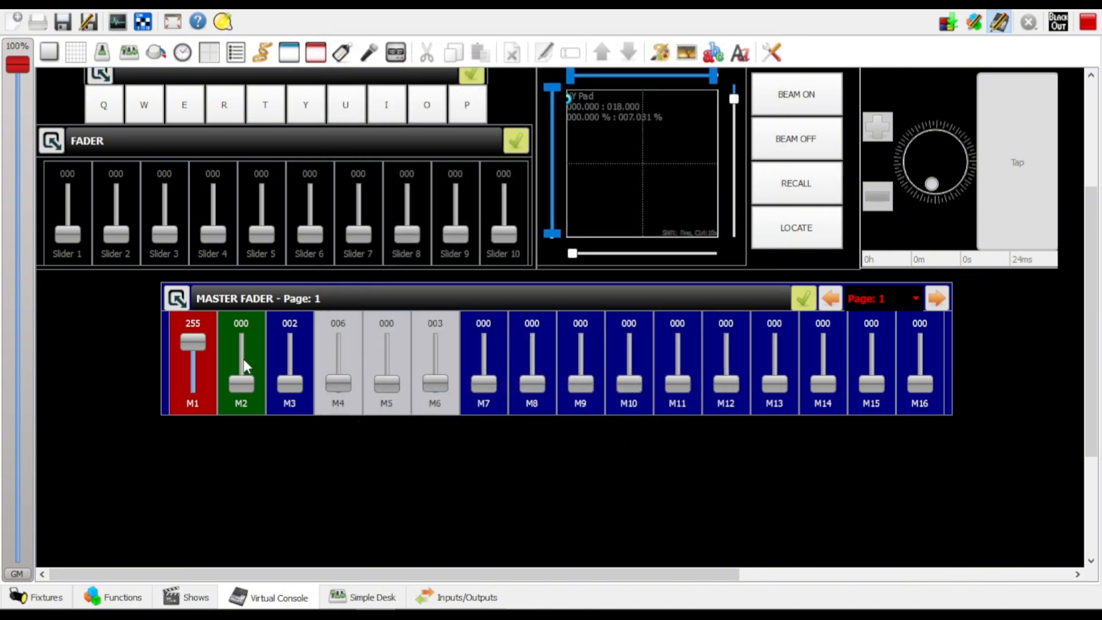
# Leave live edit mode and keep Master Fader slider M1 raised to 255
pyautogui.moveTo(201, 344); pyautogui.dragTo(193, 343)
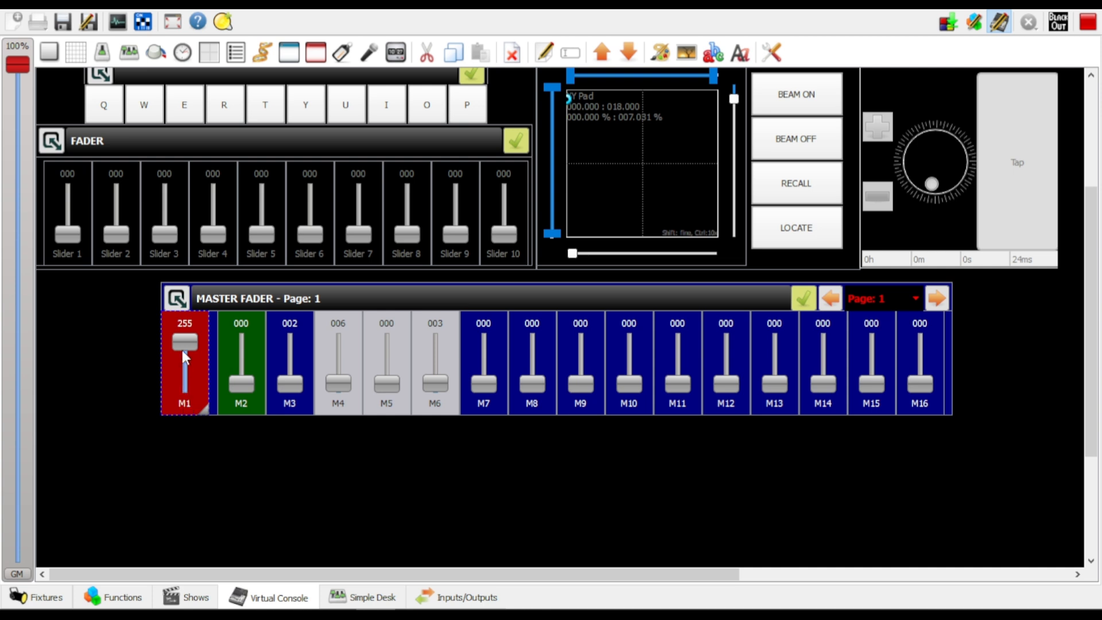
pyautogui.click(1000, 23)
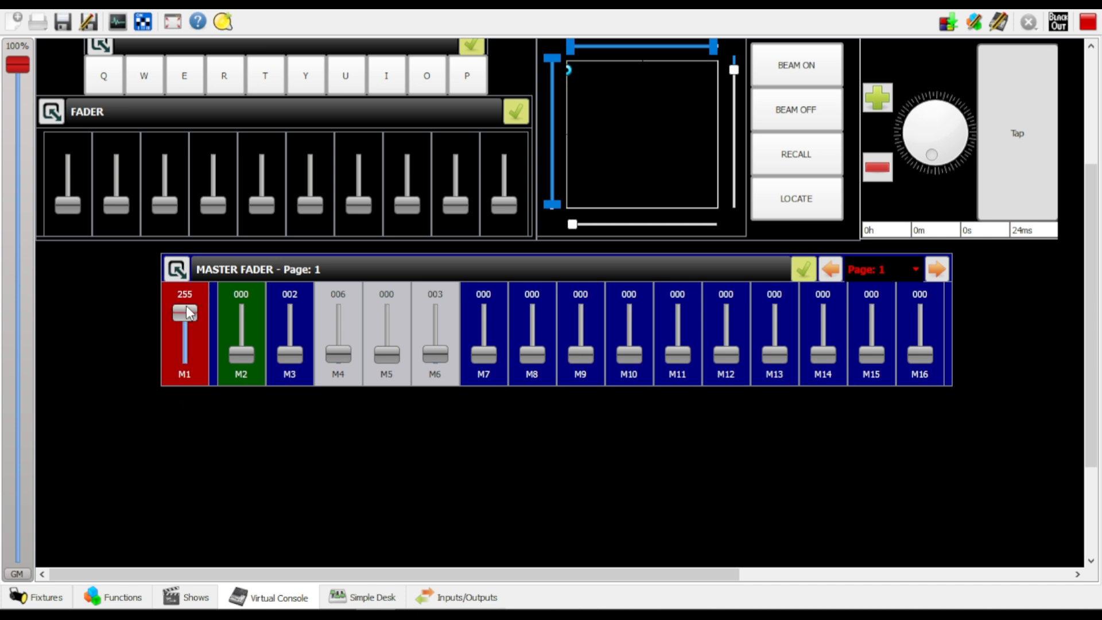
pyautogui.moveTo(186, 306)
pyautogui.mouseDown()
pyautogui.moveTo(190, 329)
pyautogui.moveTo(192, 302)
pyautogui.mouseUp()
pyautogui.moveTo(191, 357); pyautogui.dragTo(208, 251)
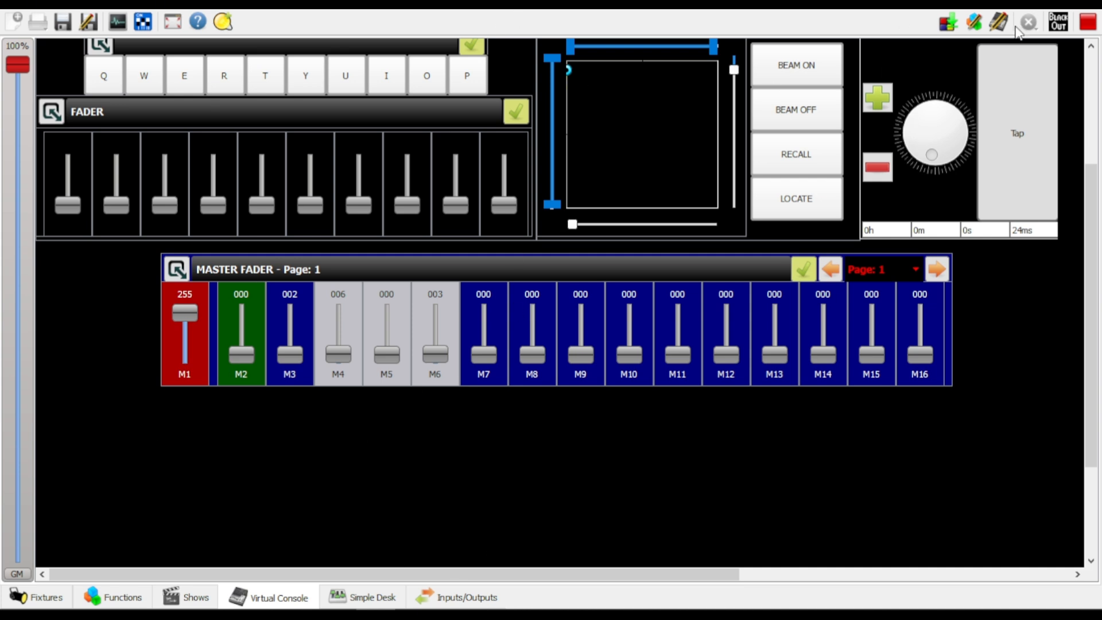
# Start dumping the current DMX values to a scene, limited to the channels of fixtures vorlane #1 to #4
pyautogui.click(949, 24)
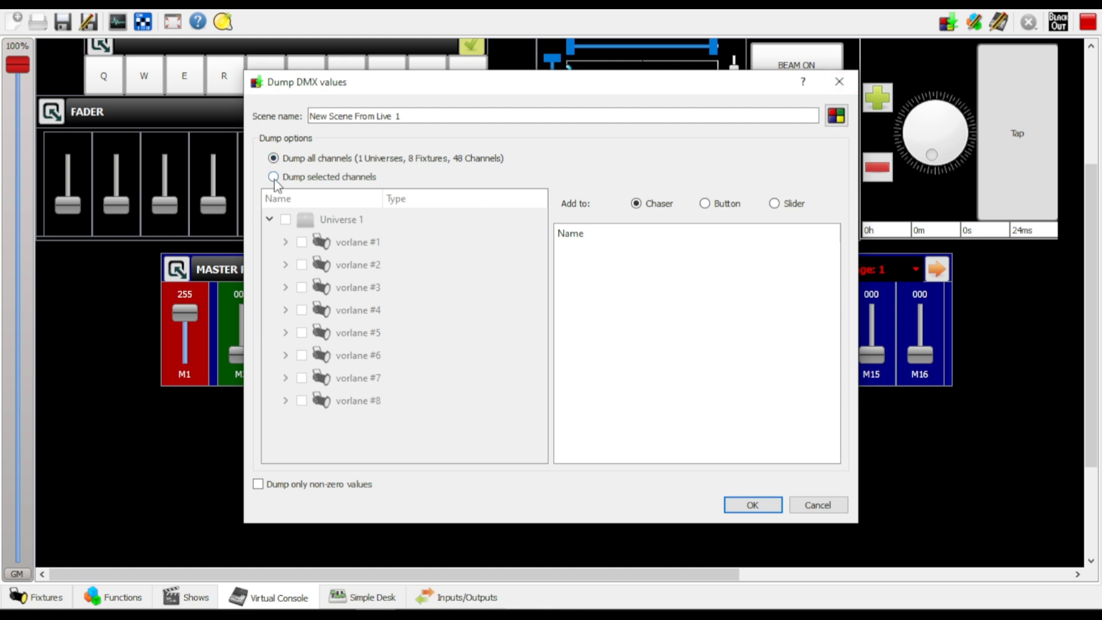
pyautogui.moveTo(528, 91); pyautogui.dragTo(683, 92)
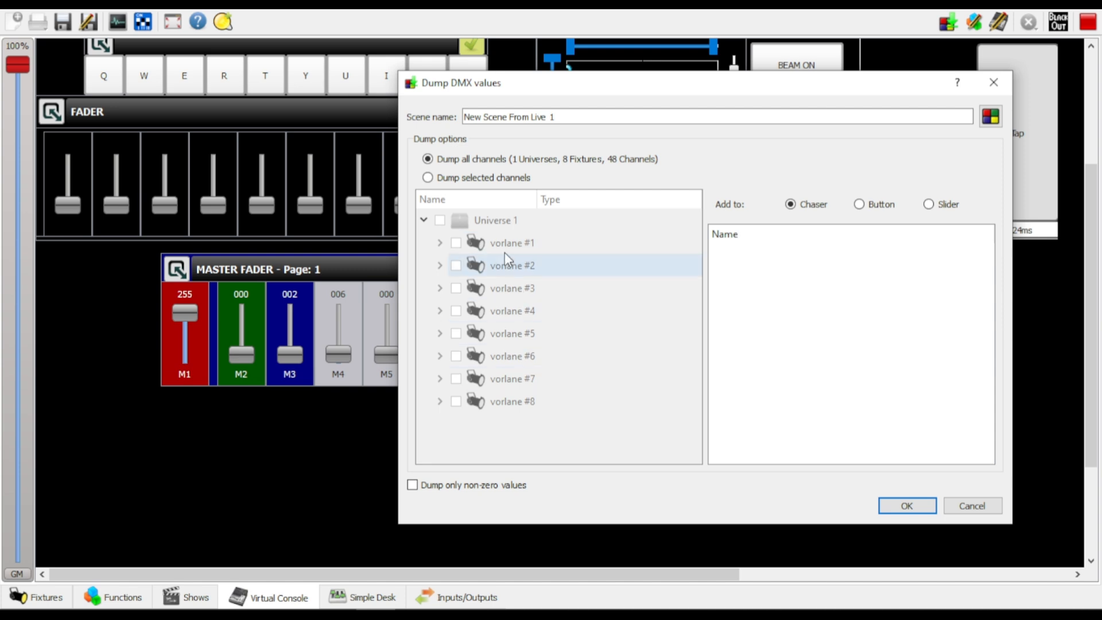
pyautogui.click(429, 178)
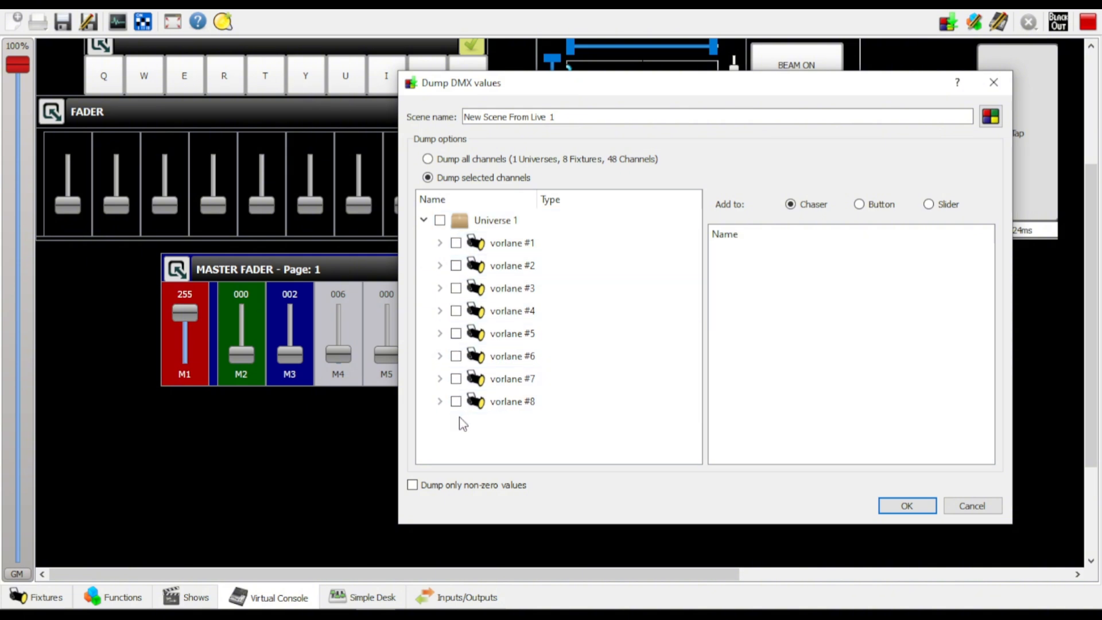
pyautogui.click(455, 243)
pyautogui.click(456, 265)
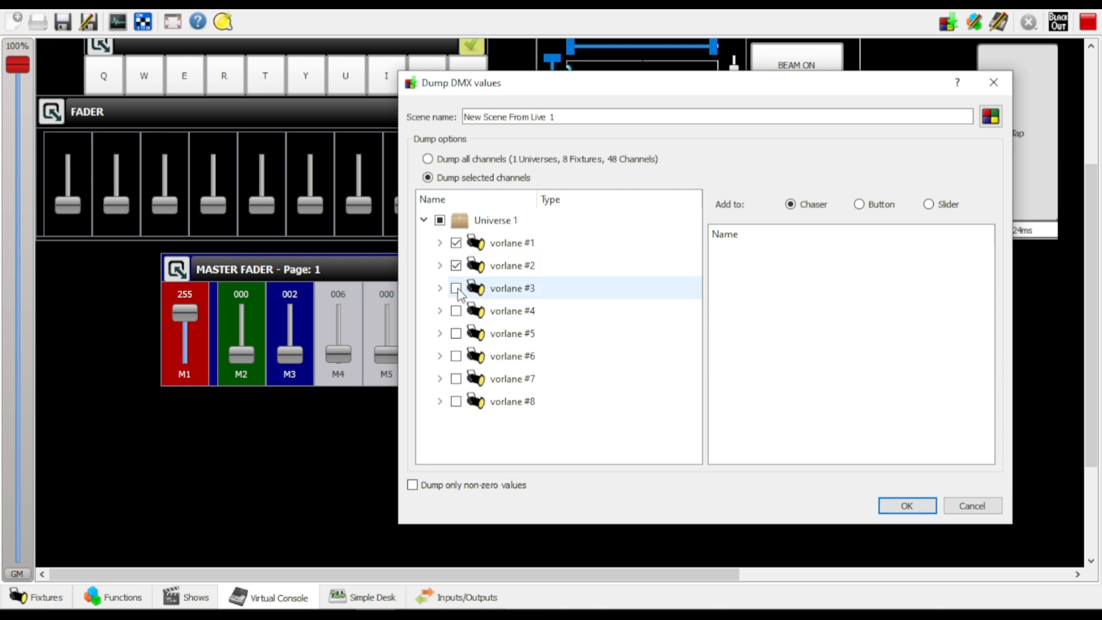
pyautogui.click(456, 288)
pyautogui.click(456, 310)
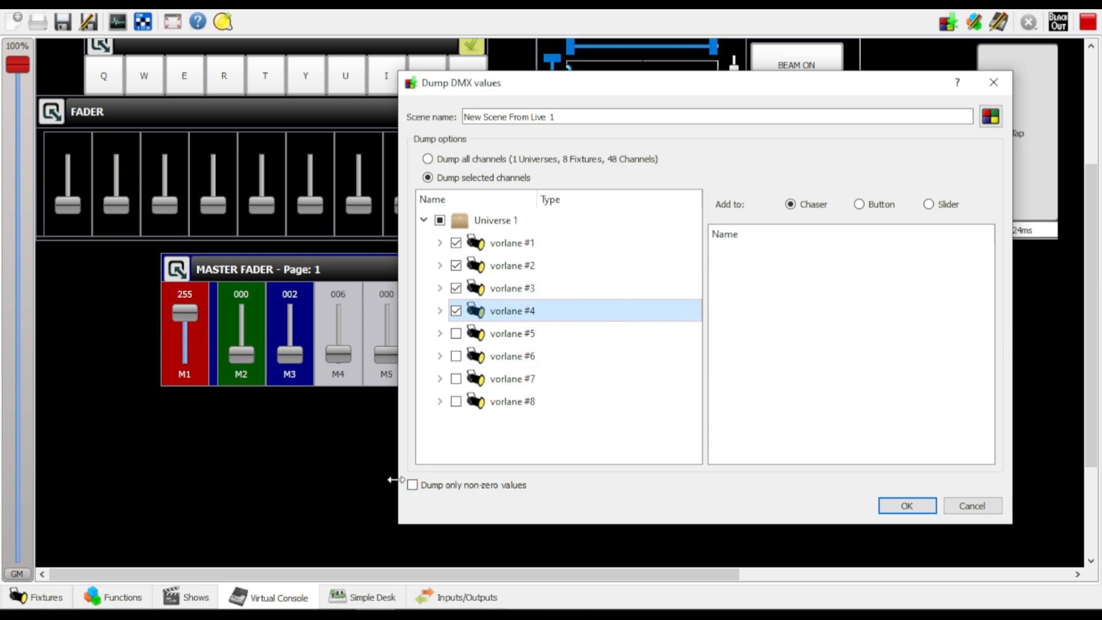
# Dump only the non-zero values of all channels into the new scene and add it to button 2
pyautogui.click(413, 485)
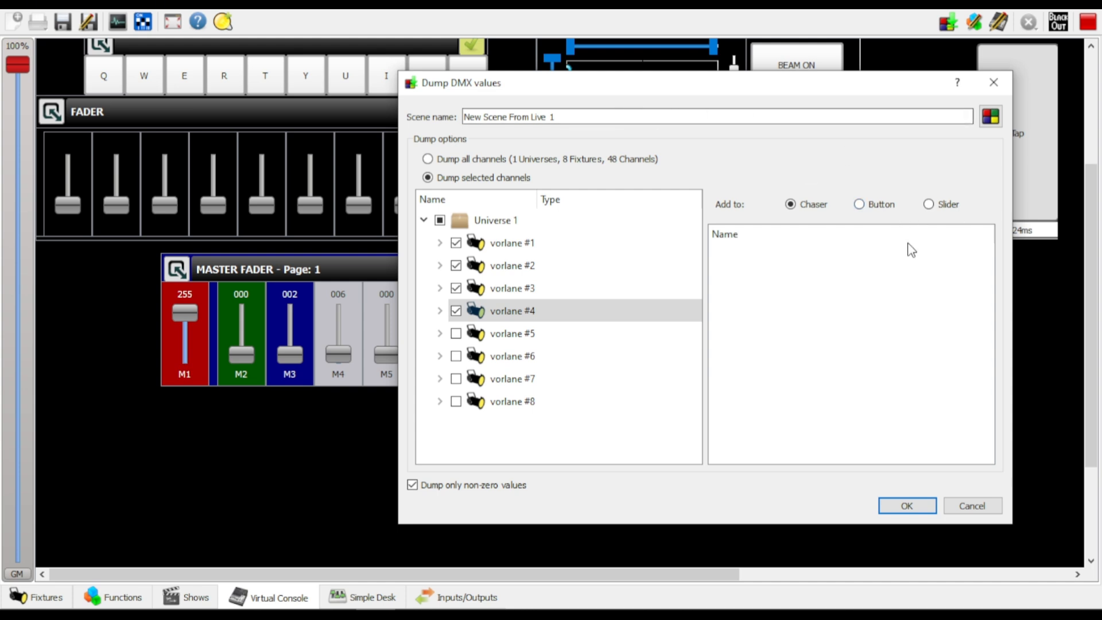
pyautogui.click(860, 204)
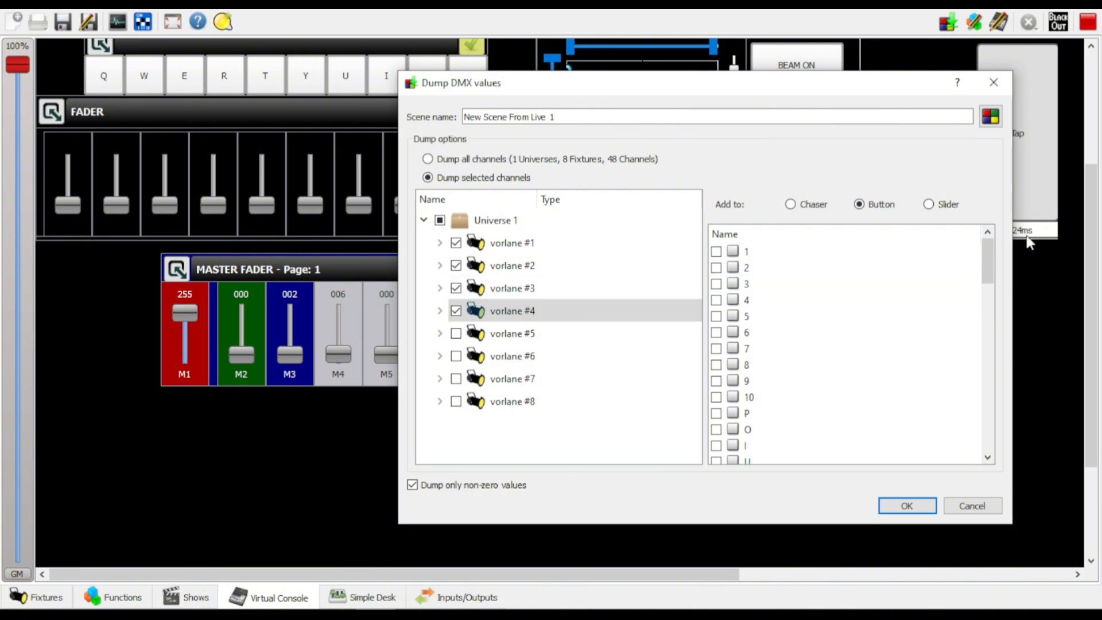
pyautogui.moveTo(864, 85); pyautogui.dragTo(892, 178)
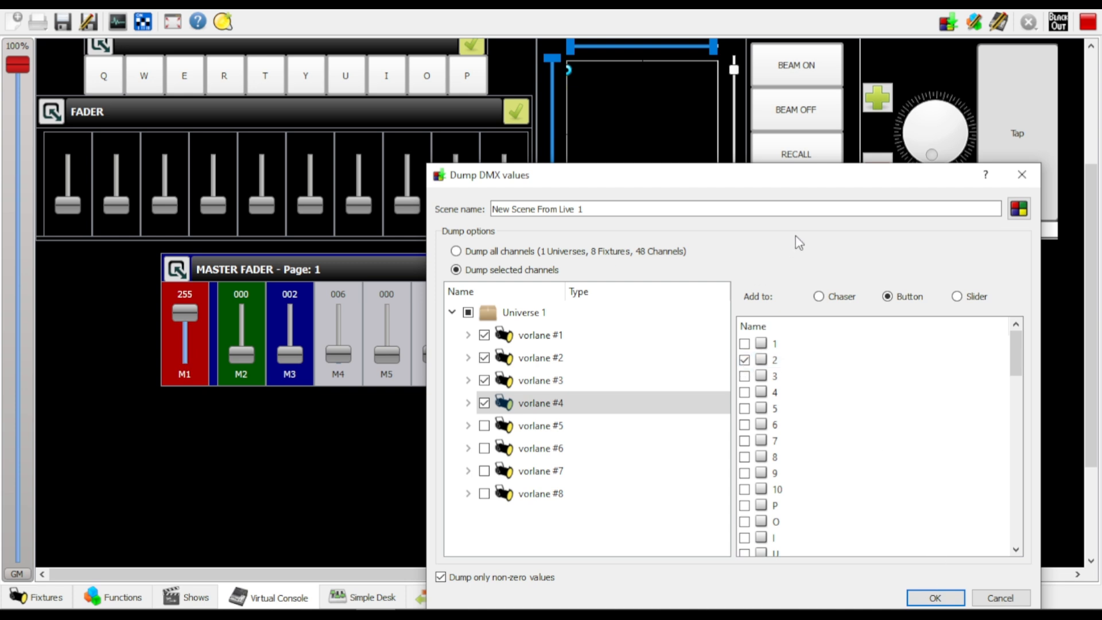
pyautogui.moveTo(779, 184); pyautogui.dragTo(827, 91)
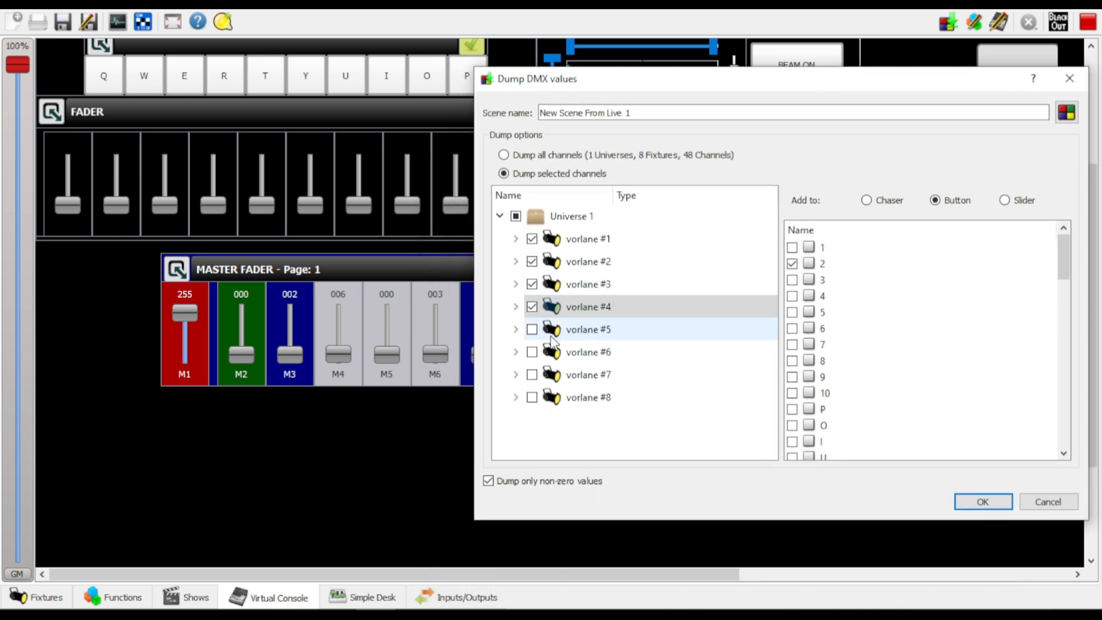
pyautogui.click(507, 154)
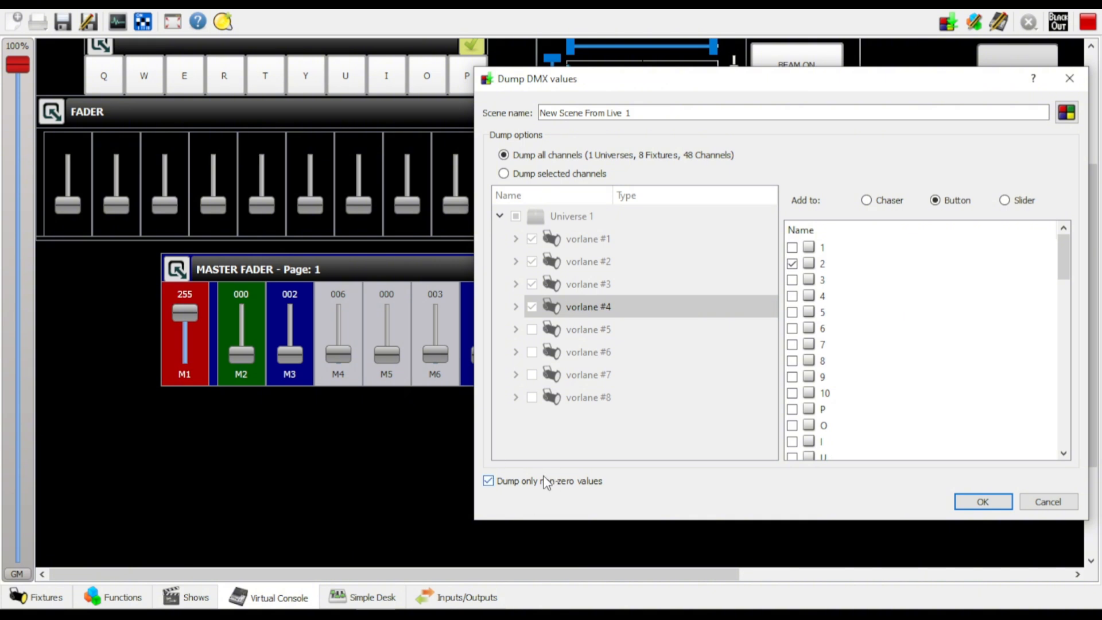
pyautogui.click(983, 502)
# Switch on the dumped scene with the second button of the PAR LIGHT frame
pyautogui.scroll(1, 1093, 253)
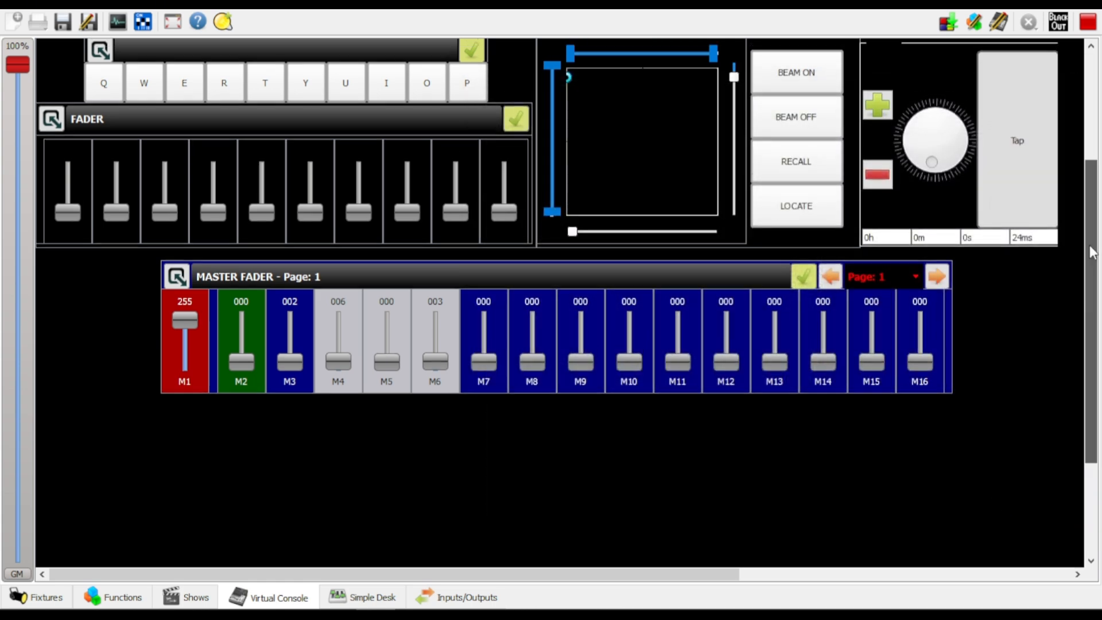
pyautogui.scroll(3, 1092, 253)
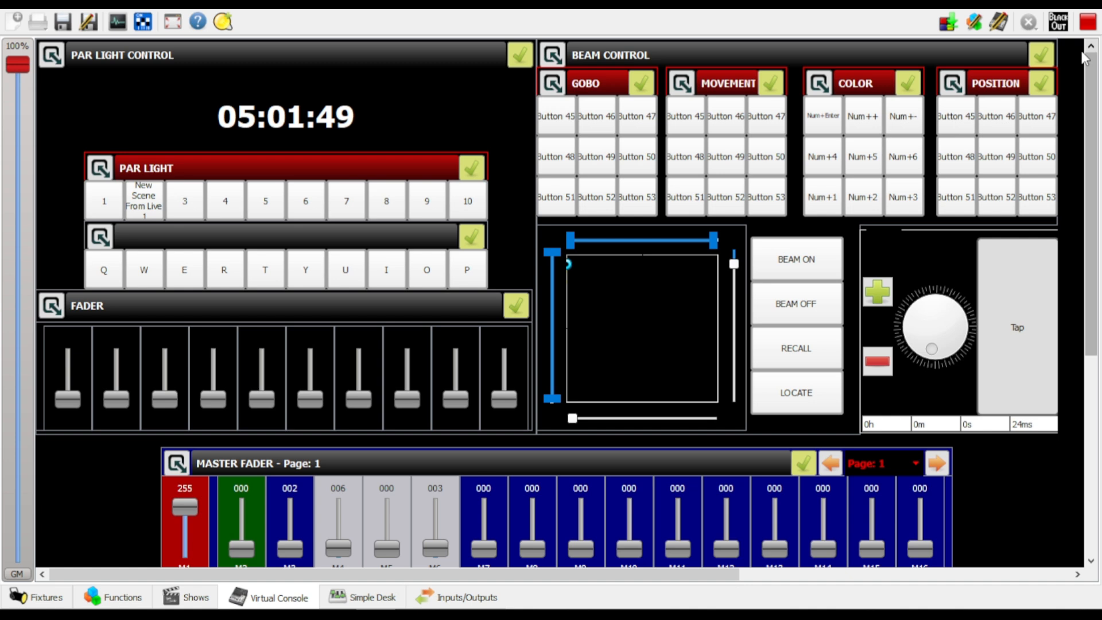
pyautogui.click(153, 205)
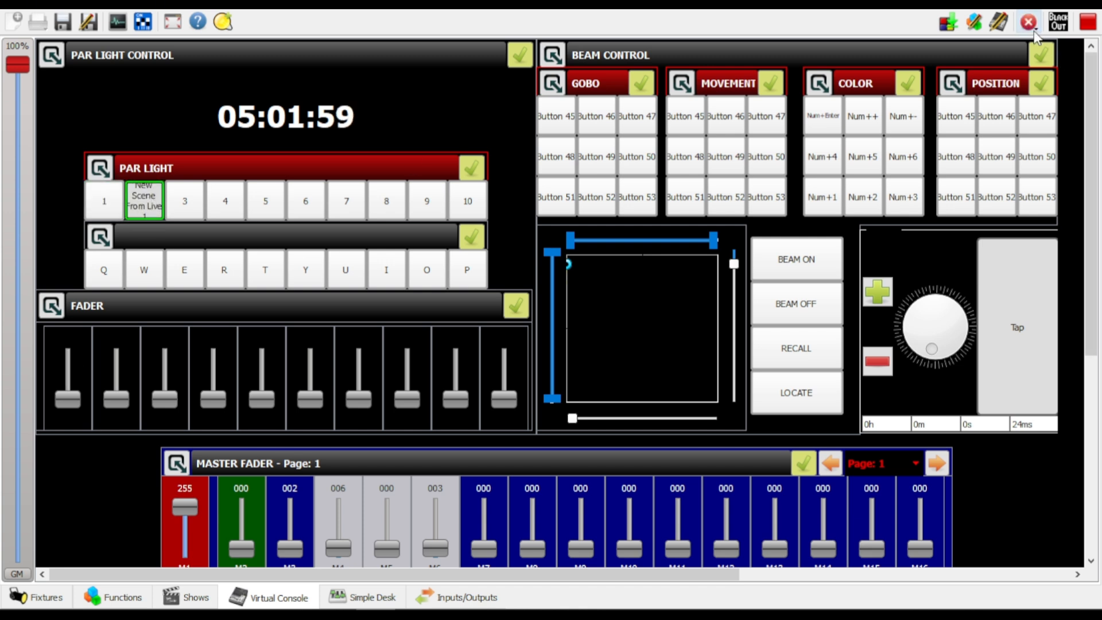
# In live edit mode, relabel the dumped scene's PAR LIGHT button as 2 and enable its function intensity adjustment
pyautogui.click(999, 22)
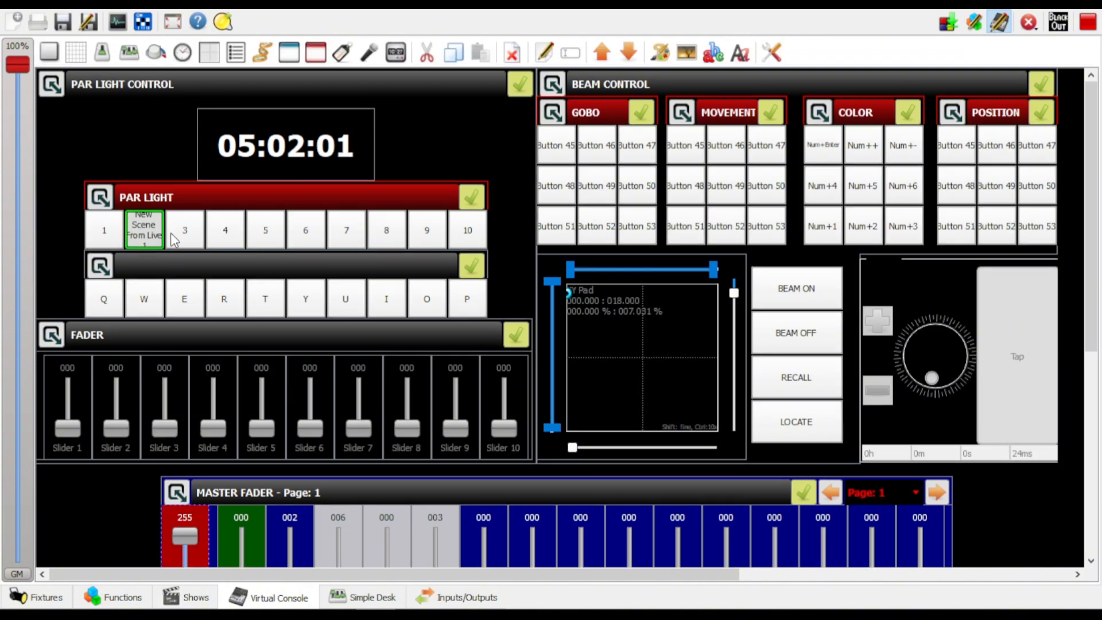
pyautogui.doubleClick(144, 232)
pyautogui.moveTo(519, 131); pyautogui.dragTo(182, 123)
pyautogui.moveTo(517, 166); pyautogui.dragTo(252, 165)
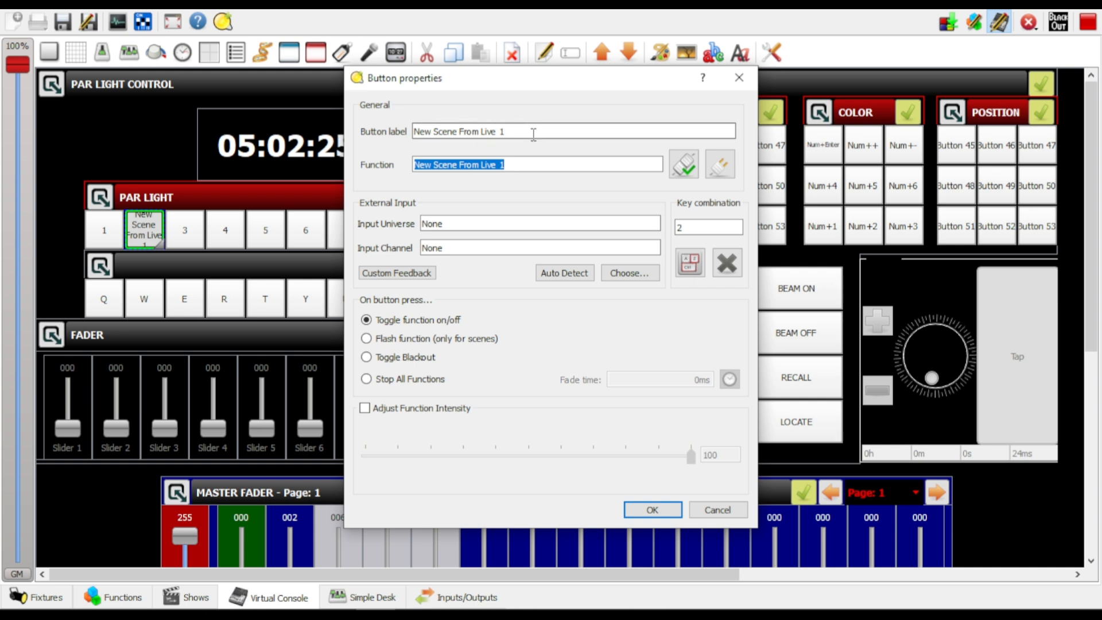
pyautogui.moveTo(505, 131); pyautogui.dragTo(252, 134)
pyautogui.write('2')
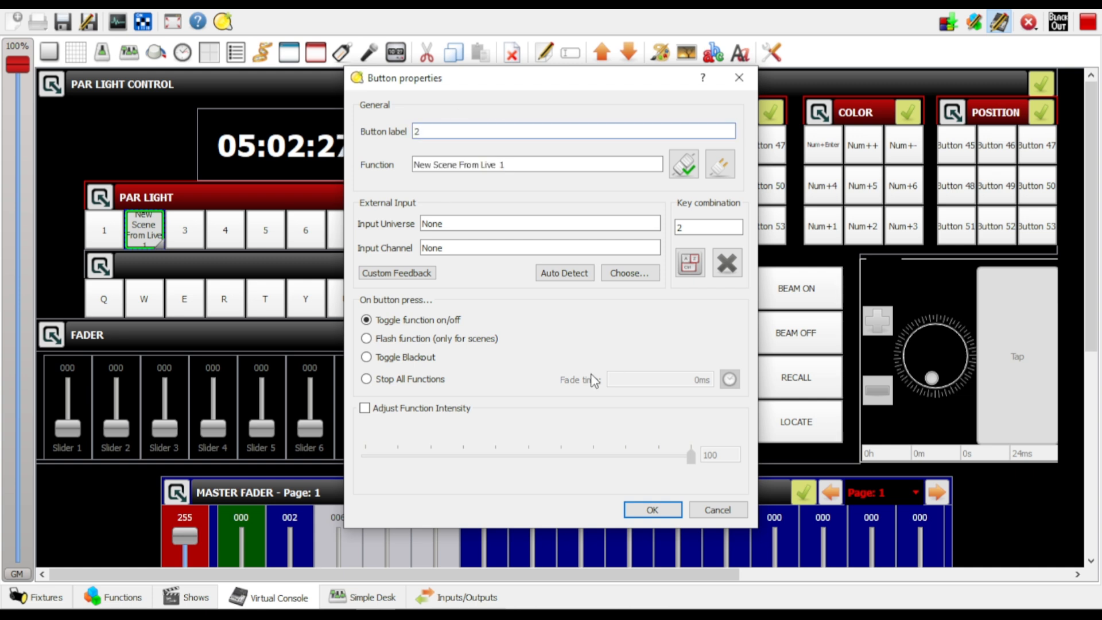
pyautogui.click(366, 409)
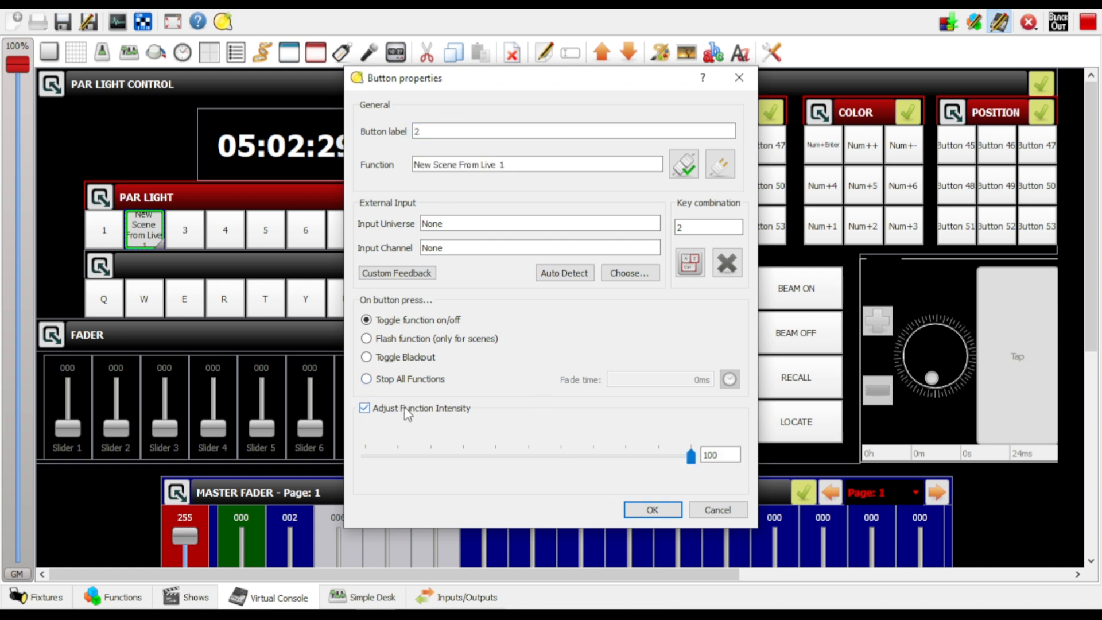
pyautogui.click(653, 510)
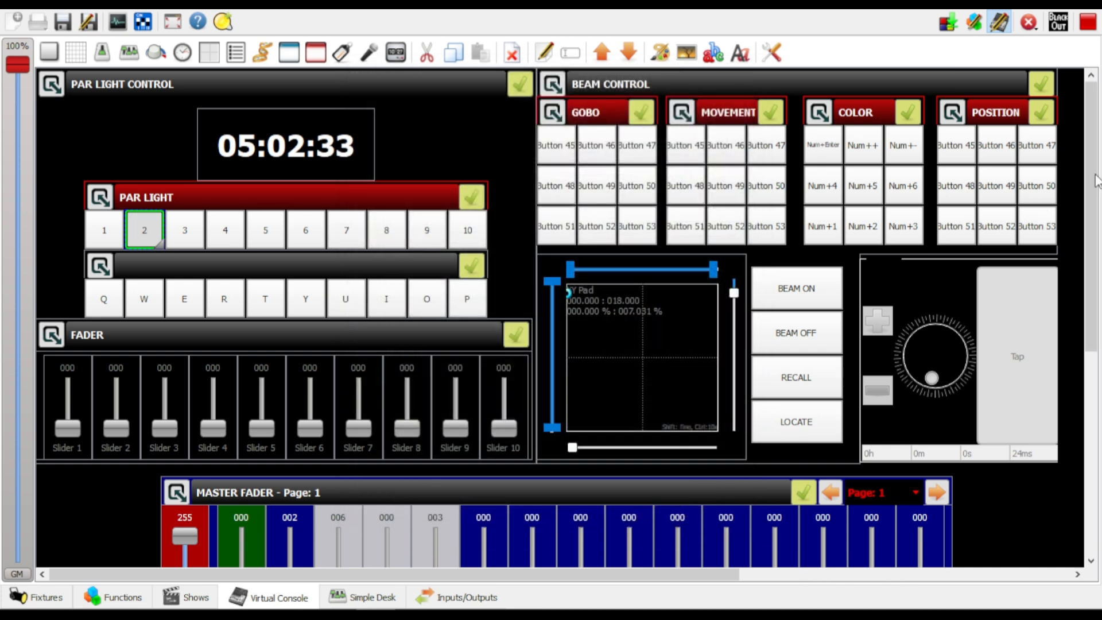
# Rename the function New Scene From Live 1 as "all red"
pyautogui.moveTo(1097, 181); pyautogui.dragTo(1098, 374)
pyautogui.click(130, 595)
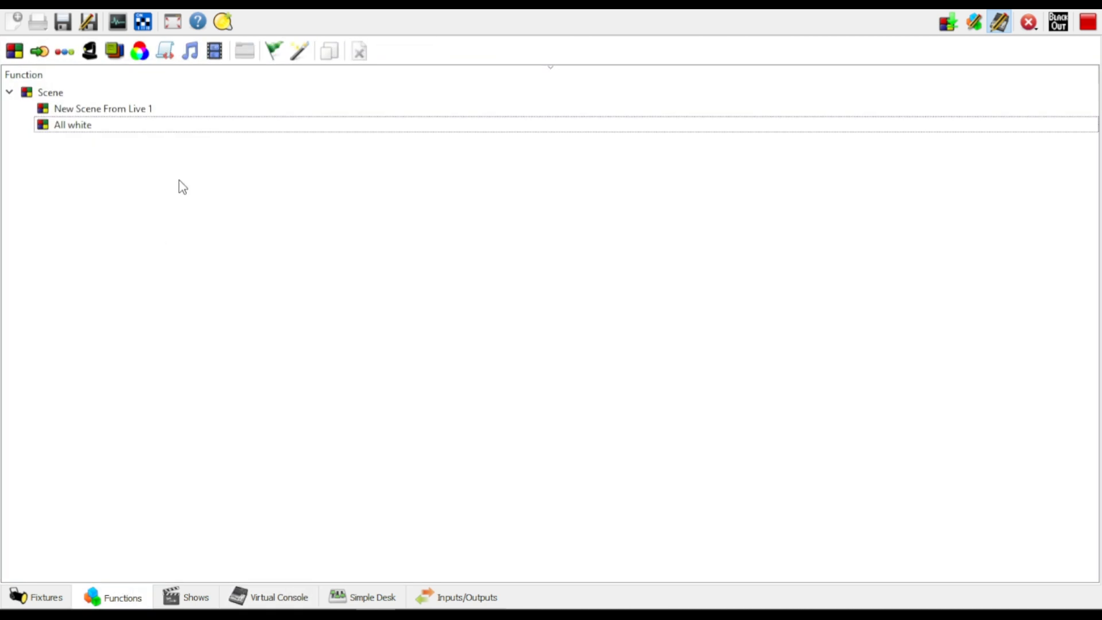
pyautogui.click(68, 125)
pyautogui.click(65, 109)
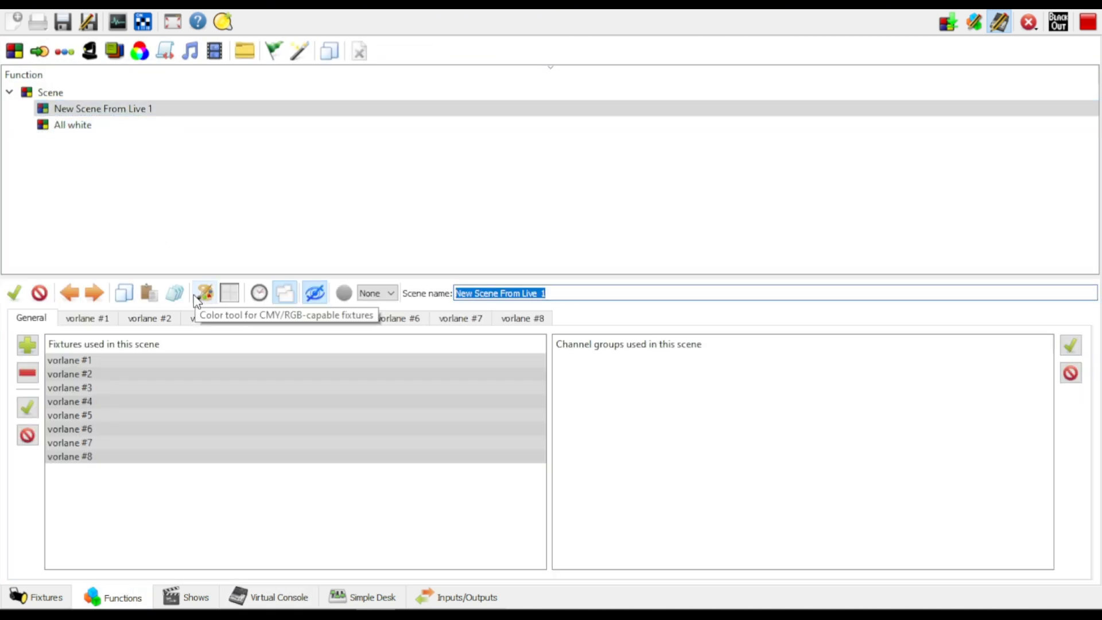
pyautogui.write('al')
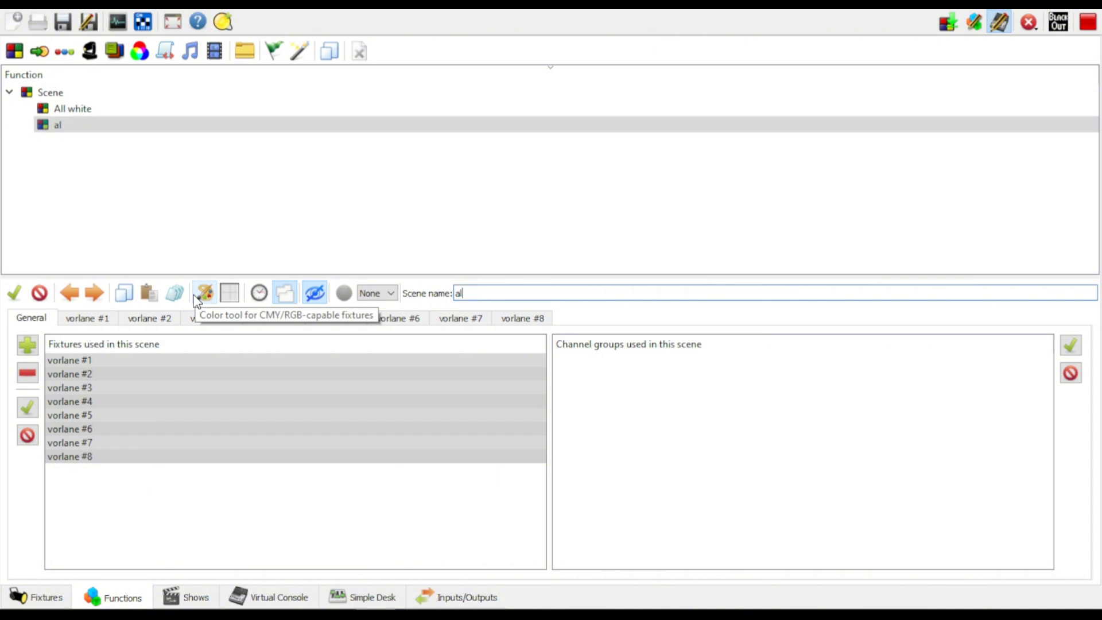
pyautogui.write('l red')
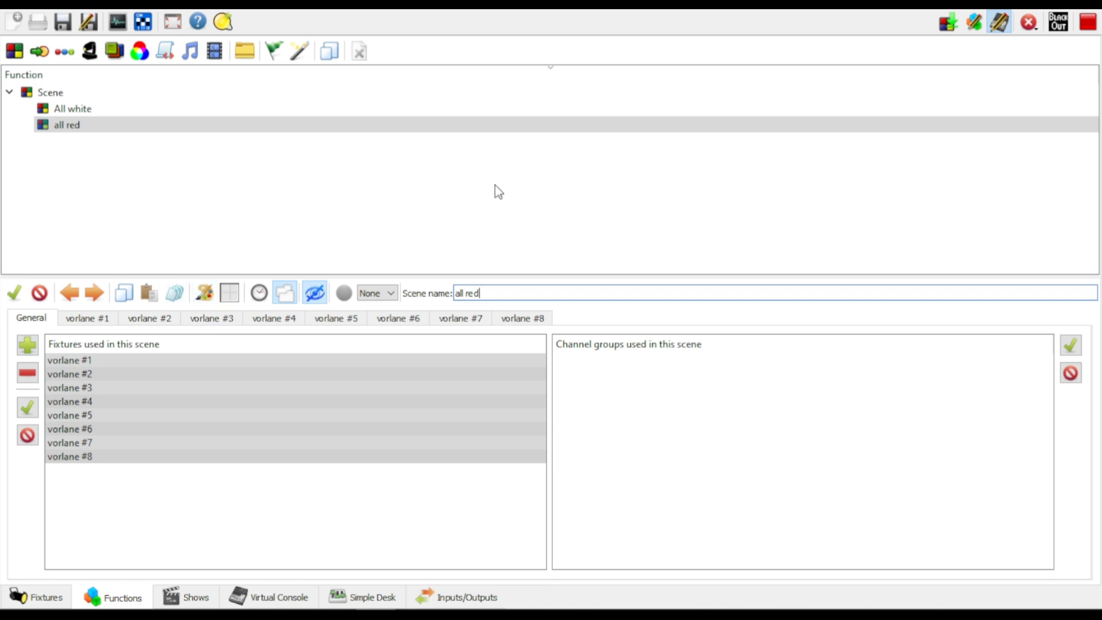
# Compare the All white and all red scenes and examine the all red channel levels of fixture vorlane #1
pyautogui.click(452, 184)
pyautogui.click(91, 108)
pyautogui.click(95, 126)
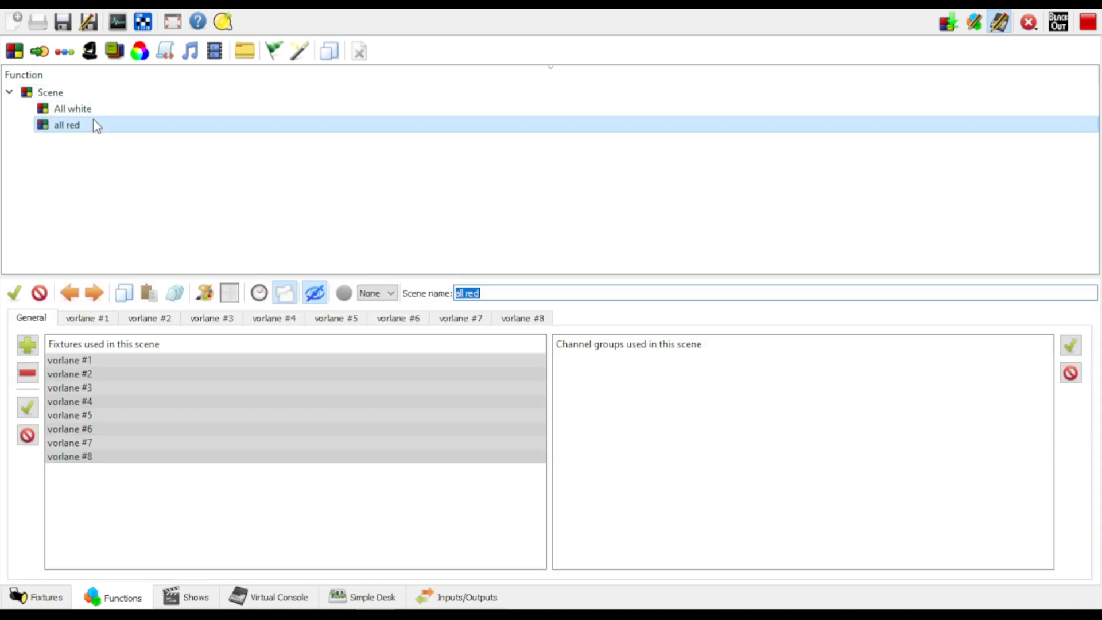
pyautogui.click(99, 108)
pyautogui.click(72, 126)
pyautogui.click(64, 319)
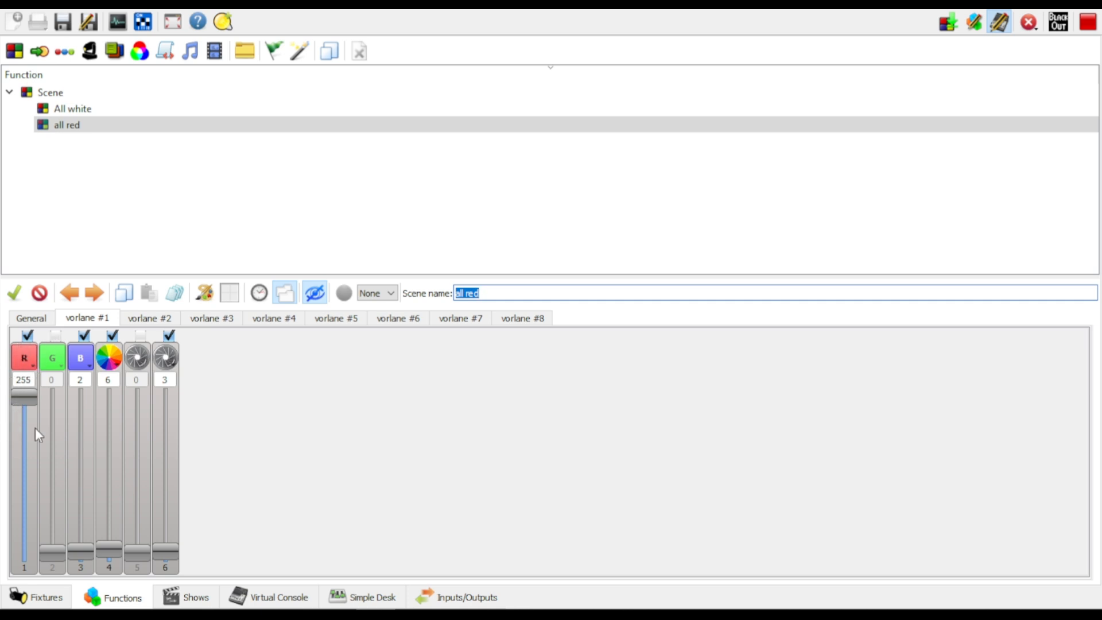
# Alternate between the All white and all red scenes to check which channels and levels each one stores
pyautogui.click(69, 110)
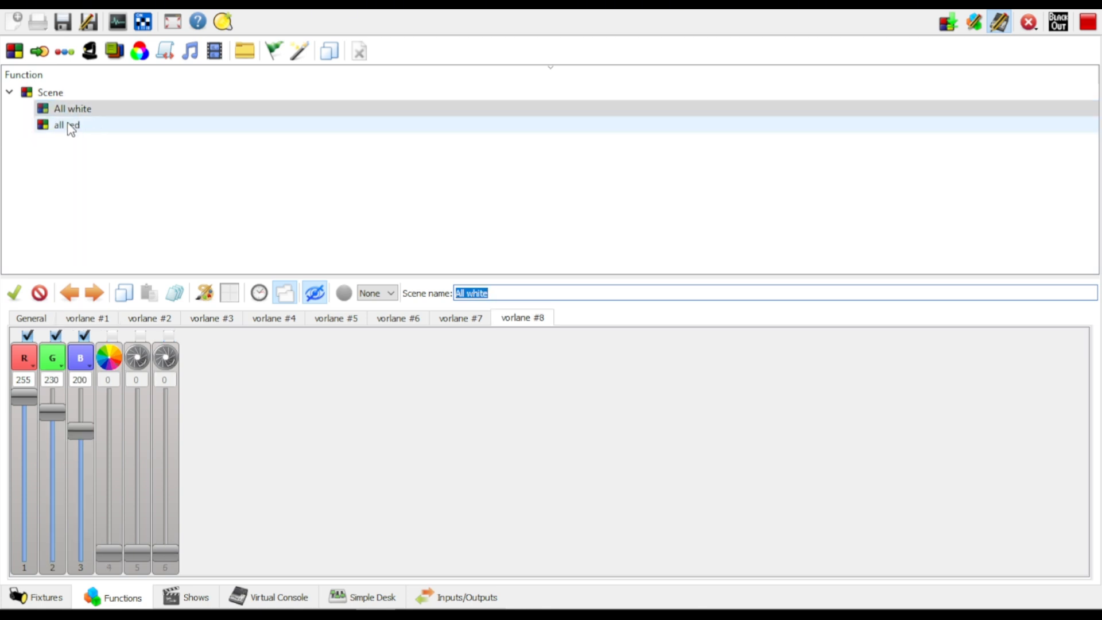
pyautogui.click(74, 125)
pyautogui.click(73, 110)
pyautogui.click(68, 126)
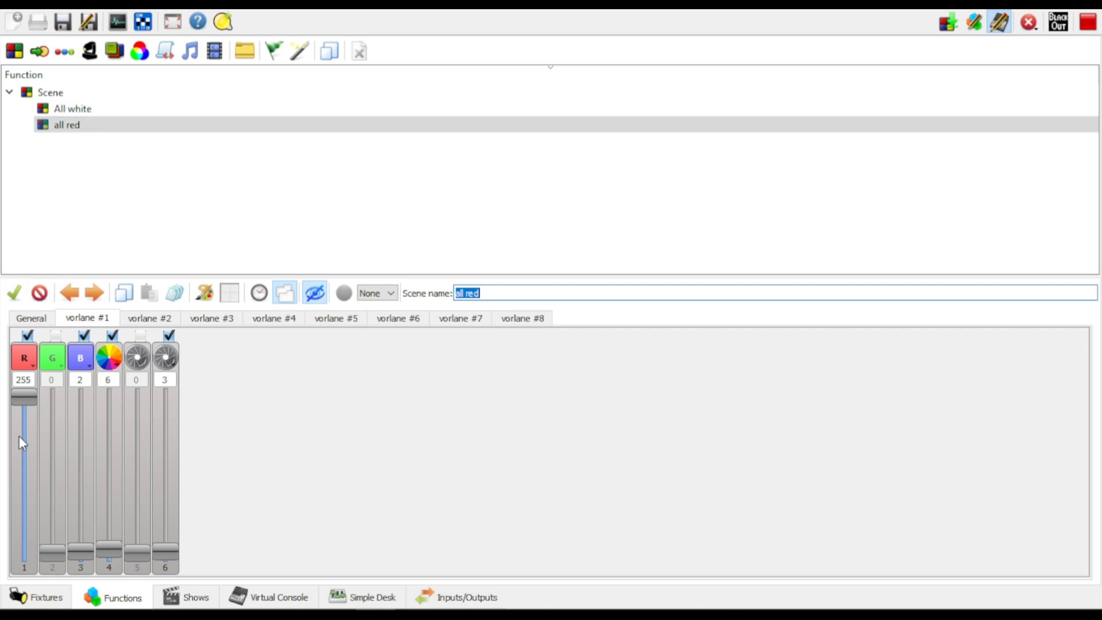
pyautogui.click(463, 191)
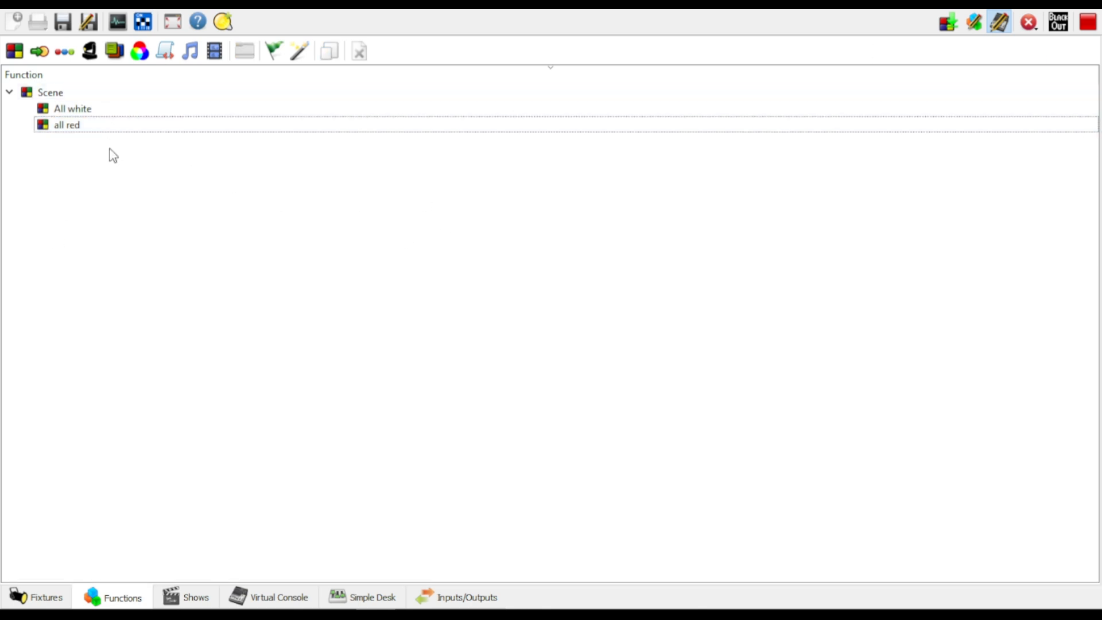
# On the Virtual Console, leave live edit mode and set Master Fader slider M1 to 0 and M2 to 255
pyautogui.click(279, 598)
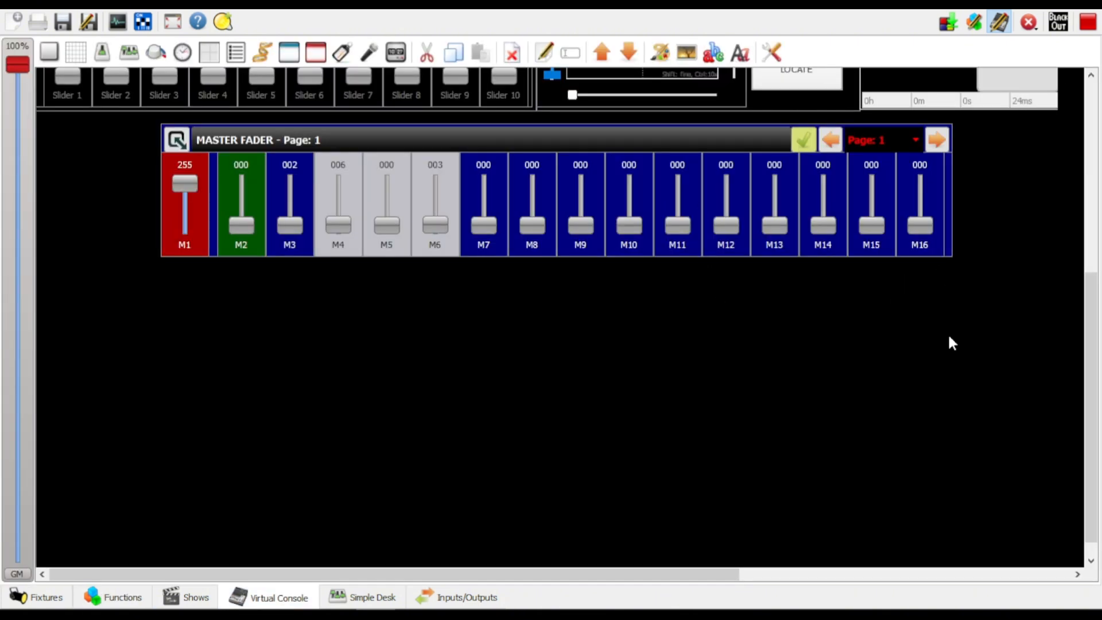
pyautogui.scroll(6, 952, 343)
pyautogui.scroll(-2, 357, 433)
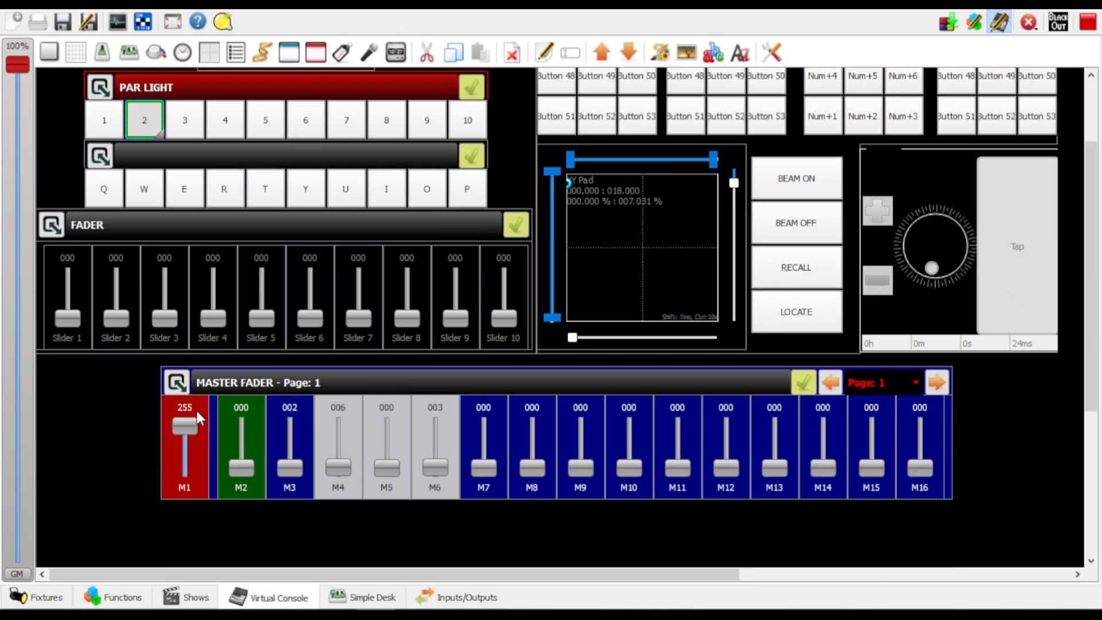
pyautogui.click(191, 445)
pyautogui.click(1000, 22)
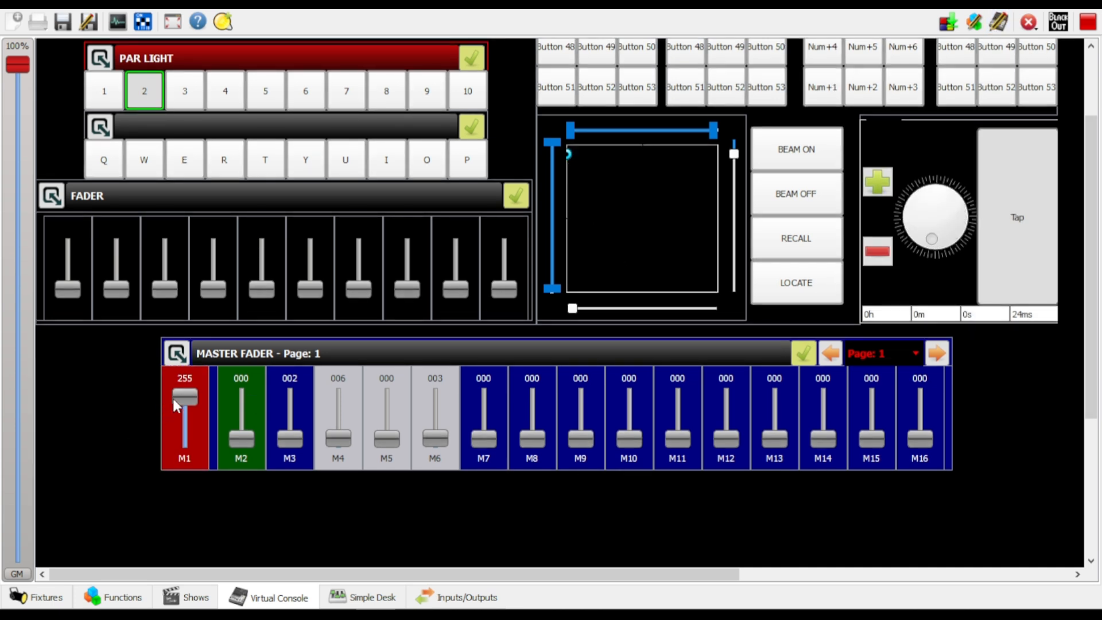
pyautogui.moveTo(173, 399); pyautogui.dragTo(191, 474)
pyautogui.scroll(2, 396, 469)
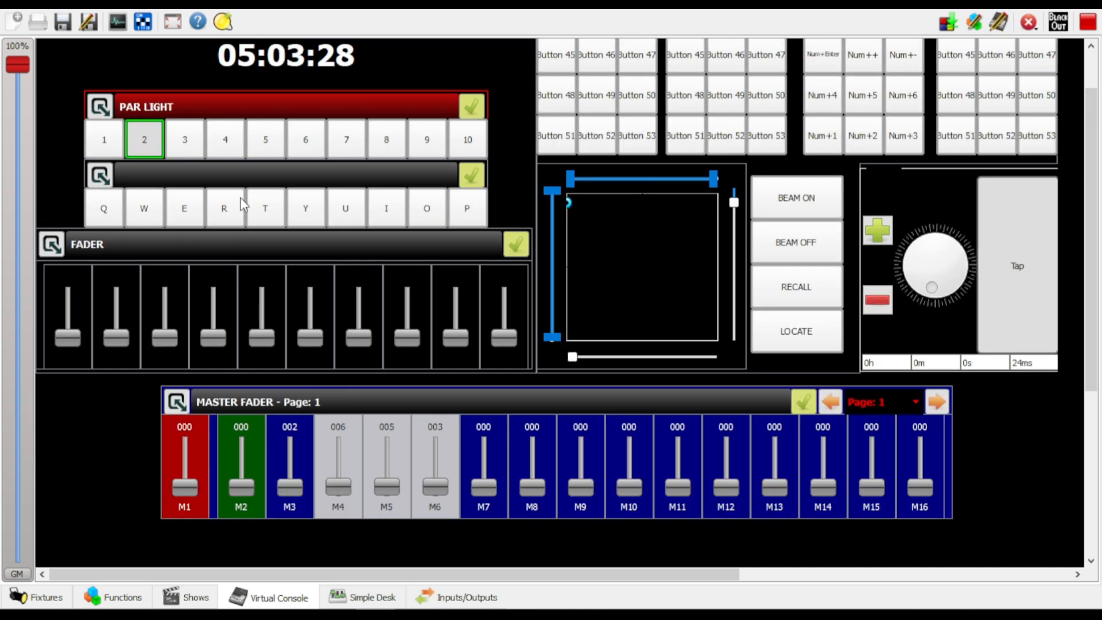
pyautogui.moveTo(250, 463); pyautogui.dragTo(251, 403)
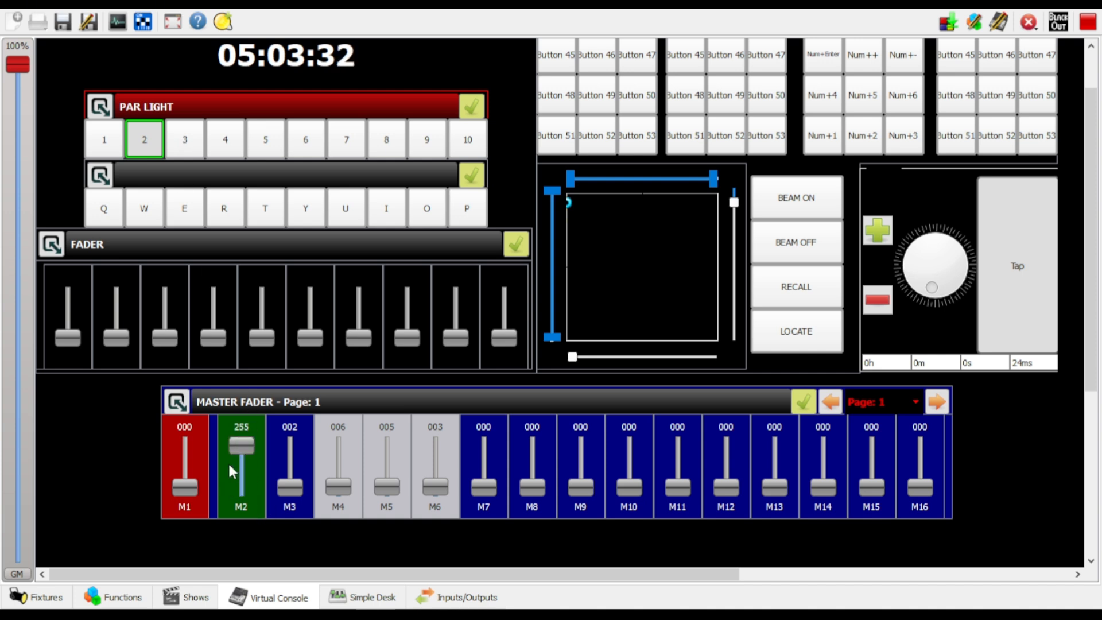
# Dump all channels' non-zero DMX values to a new scene with the suggested name, assigned to button 3
pyautogui.click(948, 21)
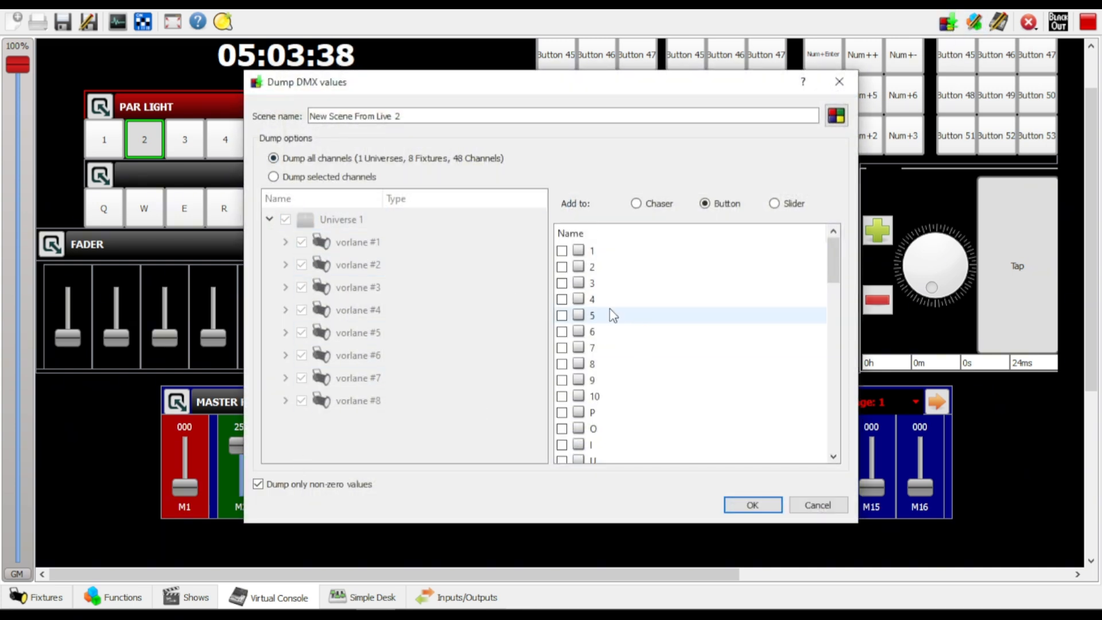
pyautogui.click(562, 284)
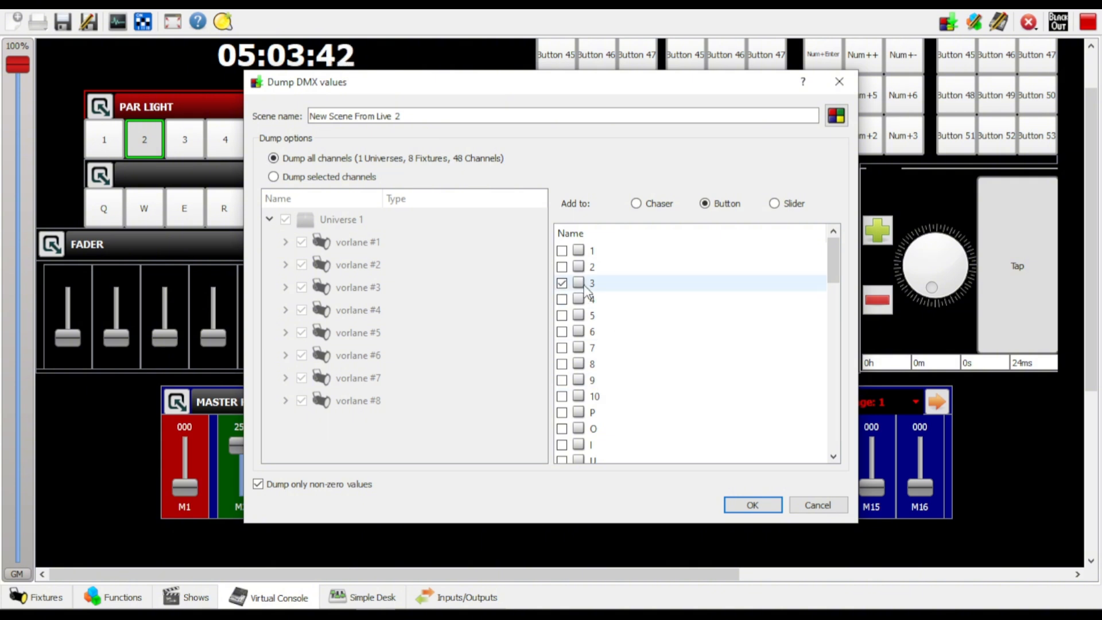
pyautogui.click(751, 505)
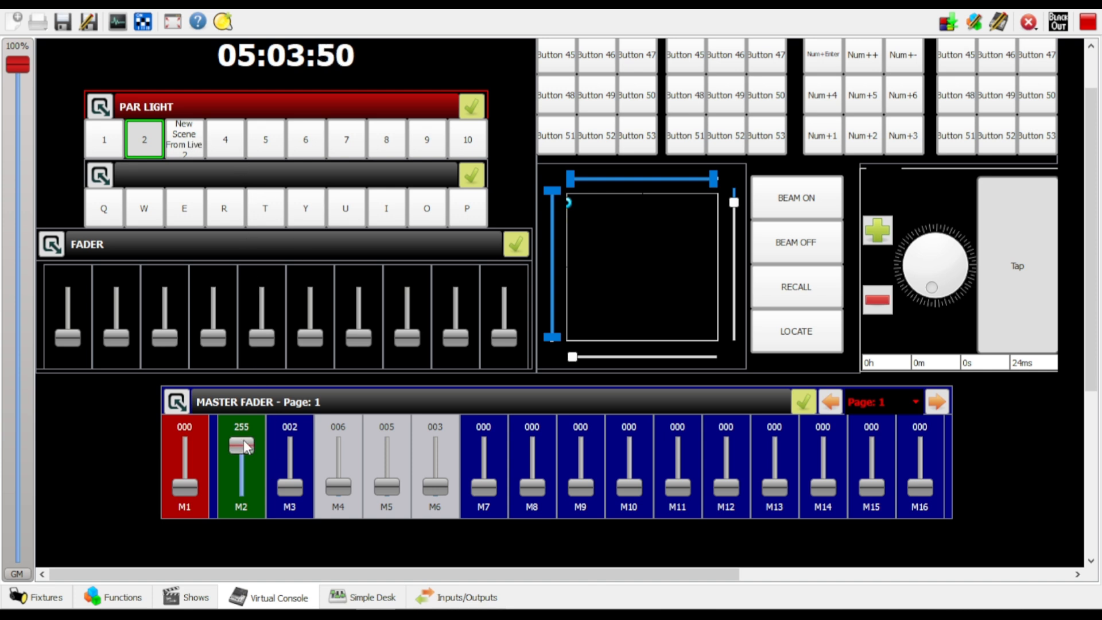
# Set M2 to 0 and M3 to 255, and dump all channels to a scene named 4 on button 4
pyautogui.moveTo(242, 446); pyautogui.dragTo(293, 428)
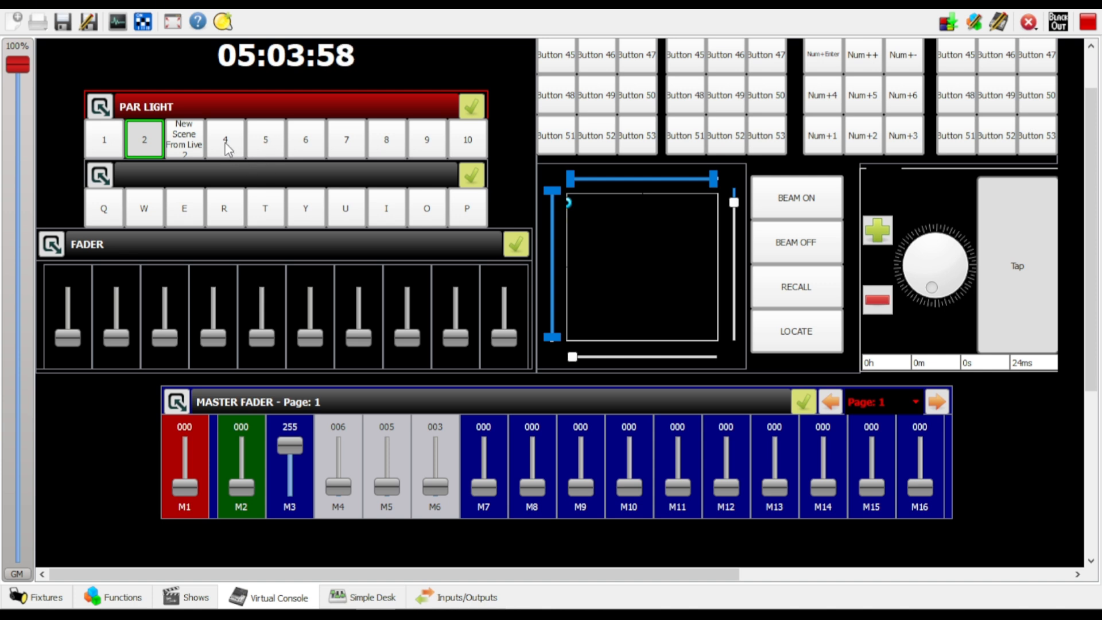
pyautogui.scroll(2, 897, 198)
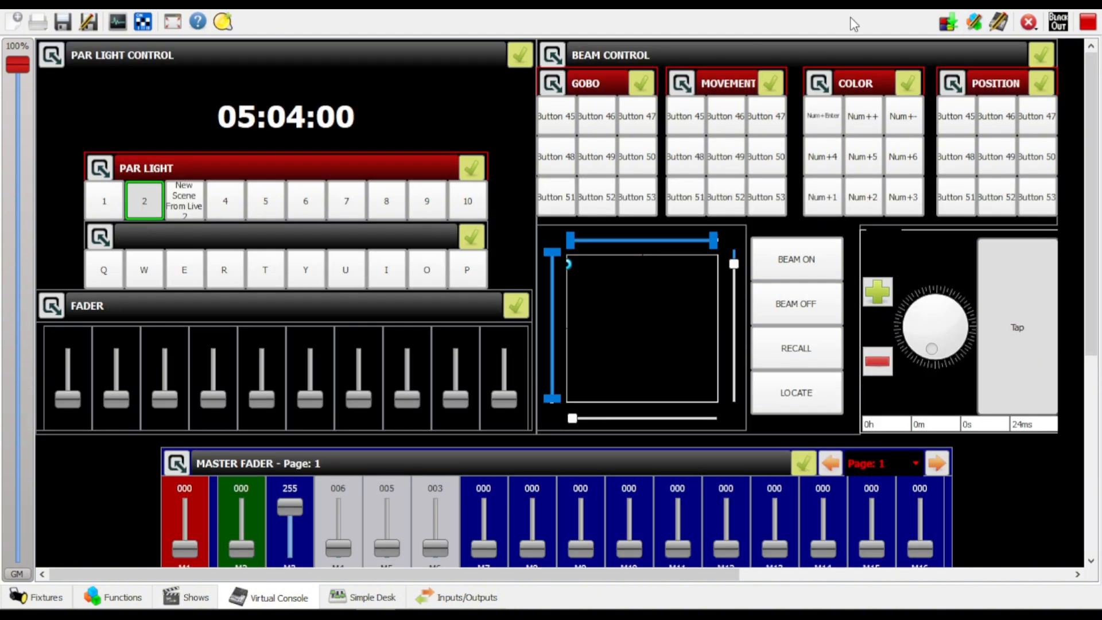
pyautogui.click(949, 21)
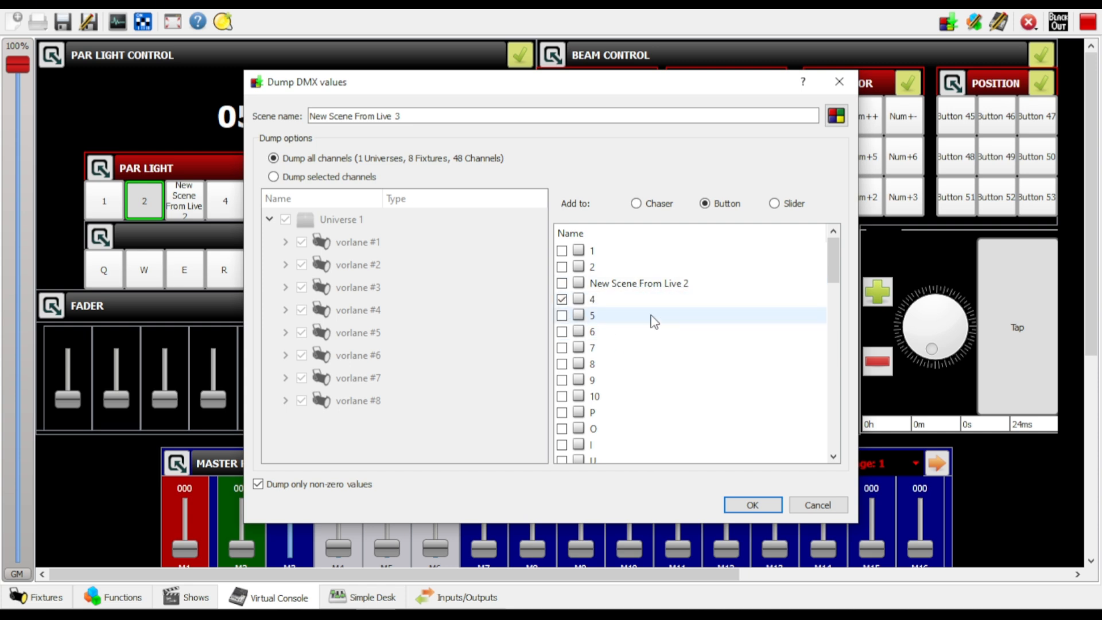
pyautogui.tripleClick(463, 113)
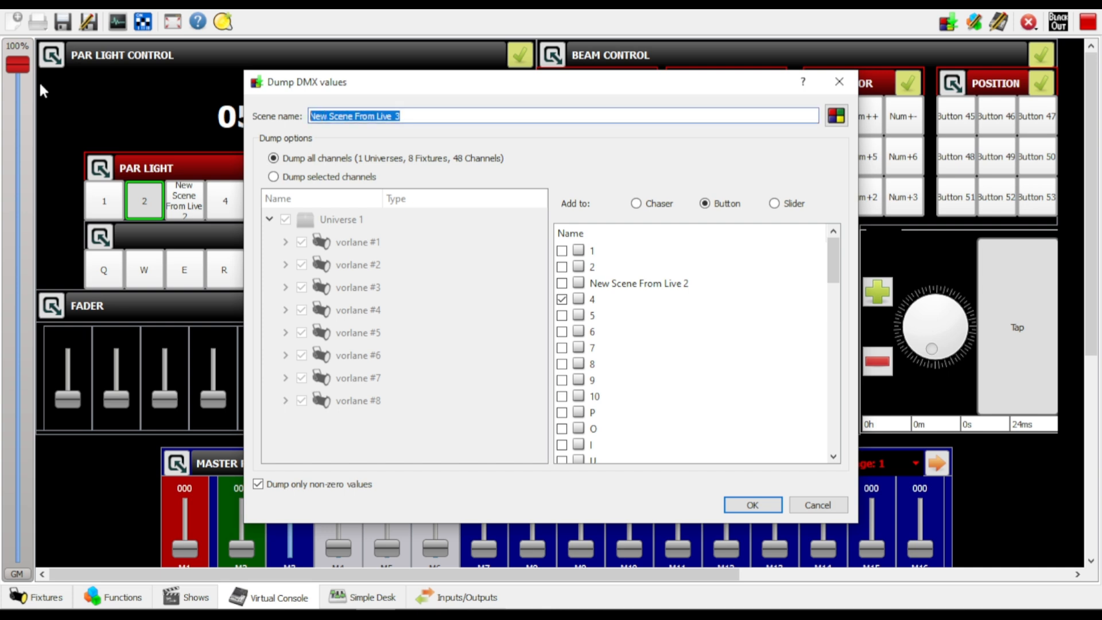
pyautogui.write('4')
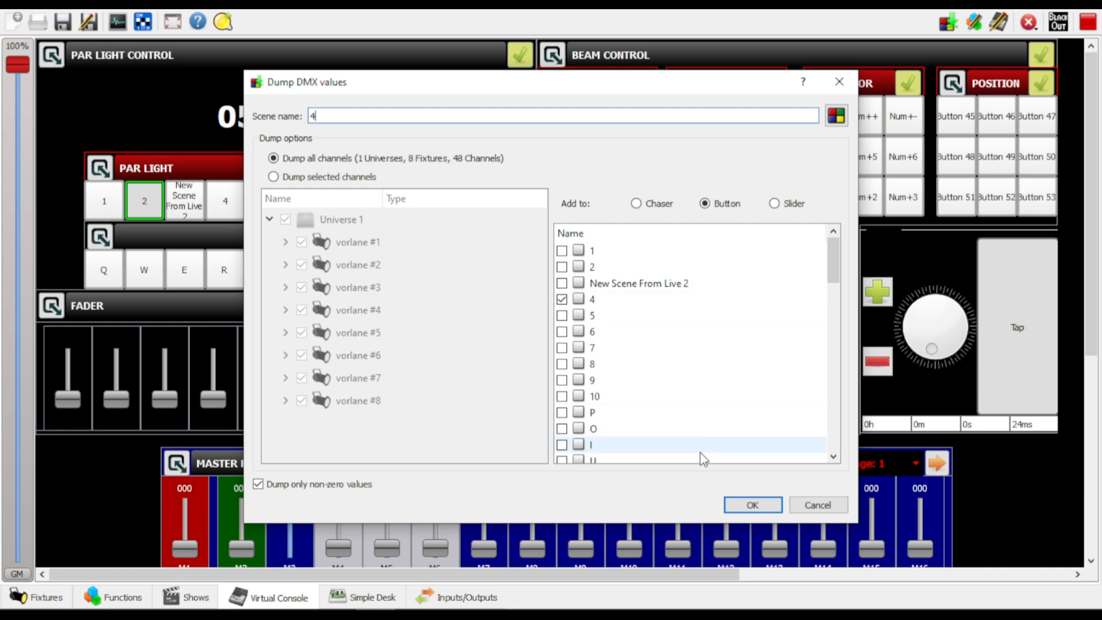
pyautogui.click(753, 506)
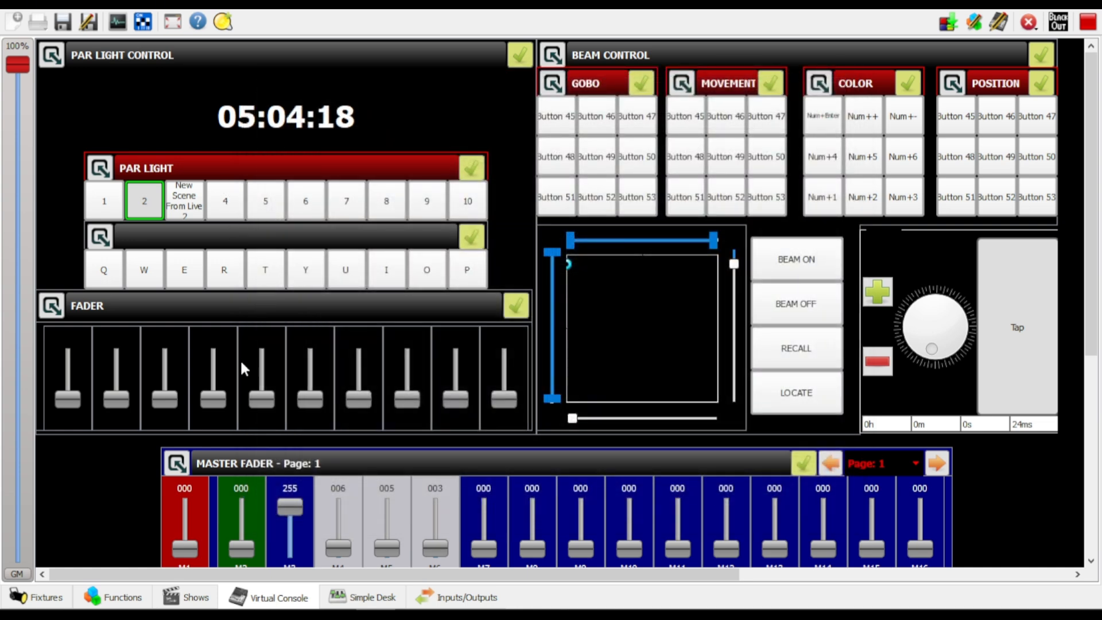
# Rename the scene New Scene From Live 2 as 3 in the separate function window and close that window
pyautogui.scroll(-3, 118, 517)
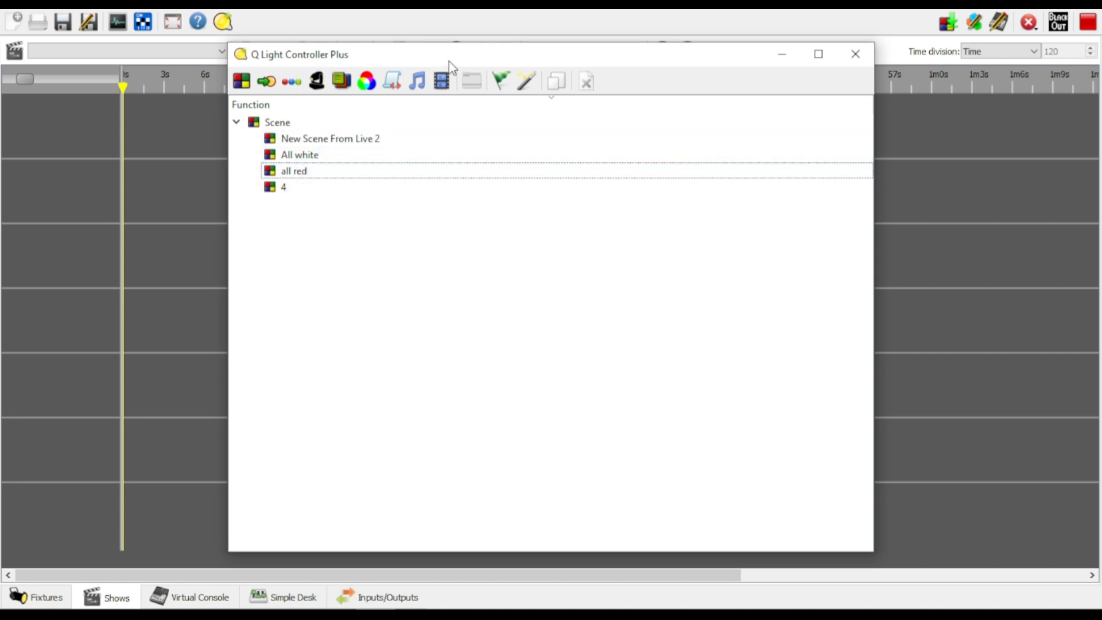
pyautogui.moveTo(451, 63); pyautogui.dragTo(776, 118)
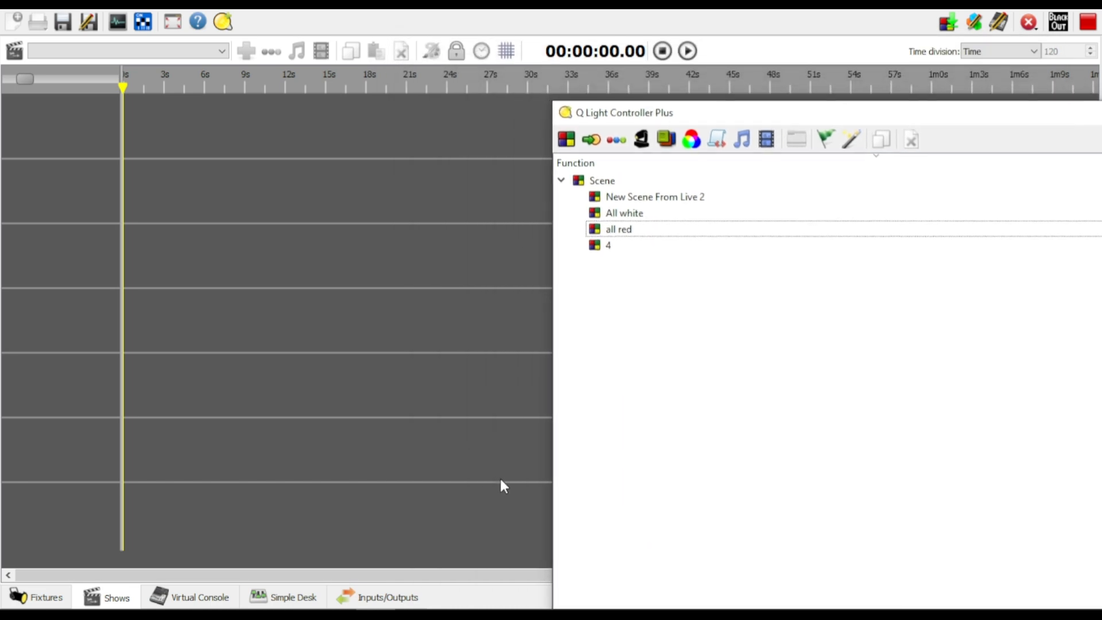
pyautogui.moveTo(726, 120); pyautogui.dragTo(580, 66)
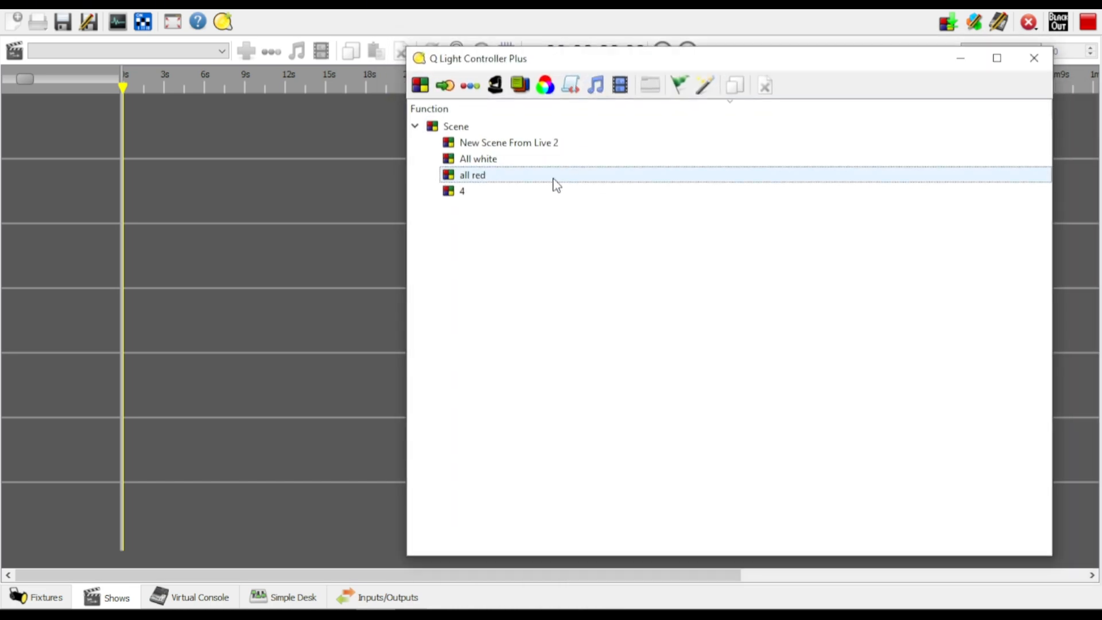
pyautogui.click(510, 149)
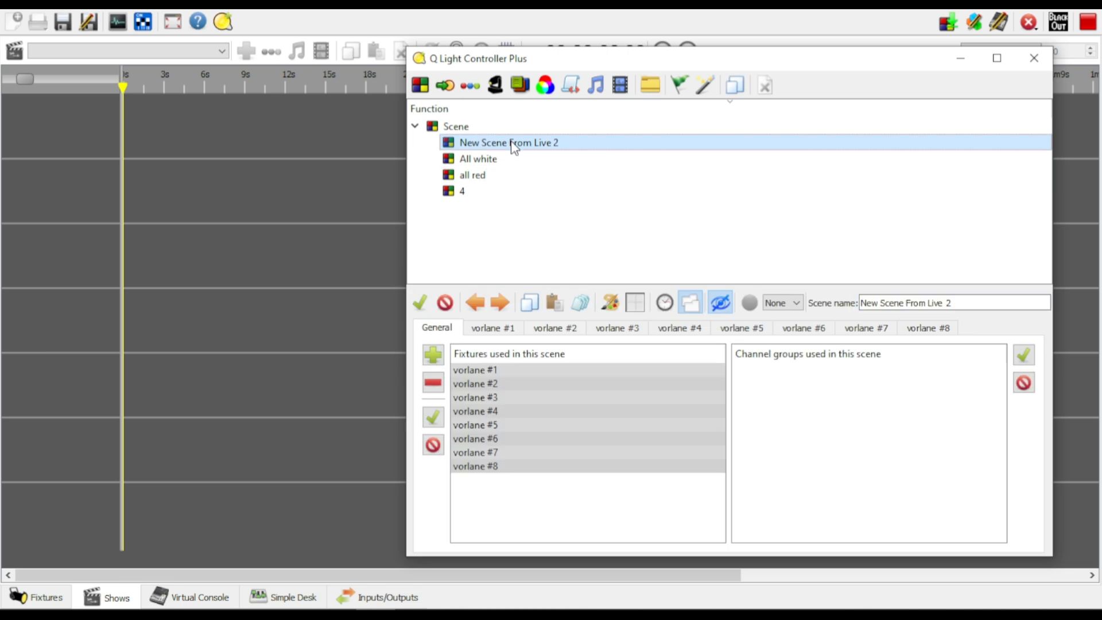
pyautogui.click(959, 299)
pyautogui.moveTo(960, 299); pyautogui.dragTo(712, 304)
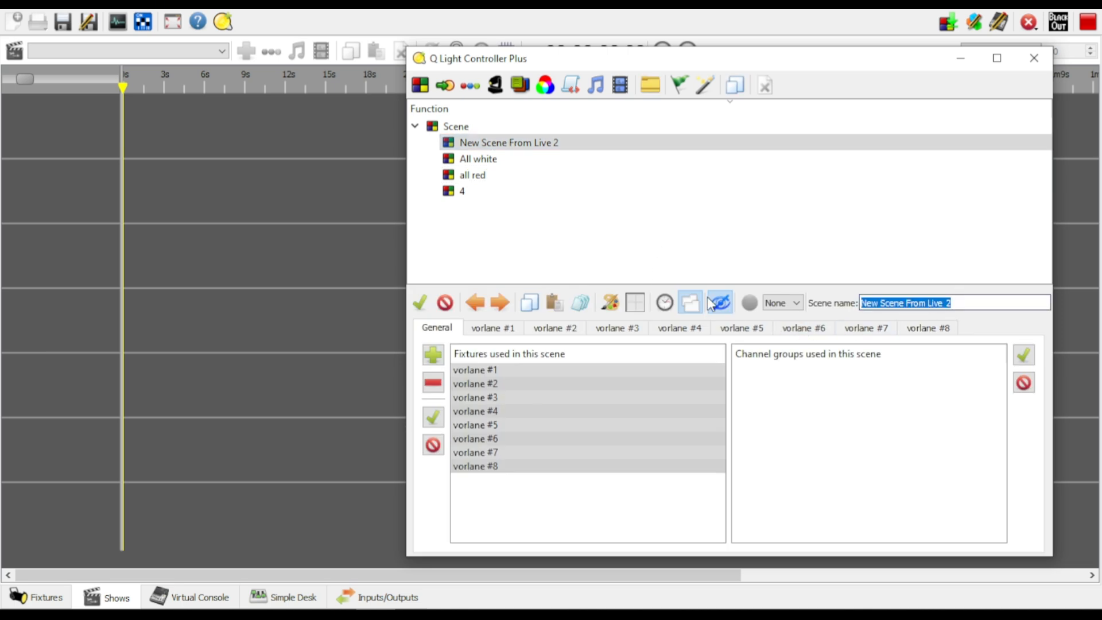
pyautogui.write('3')
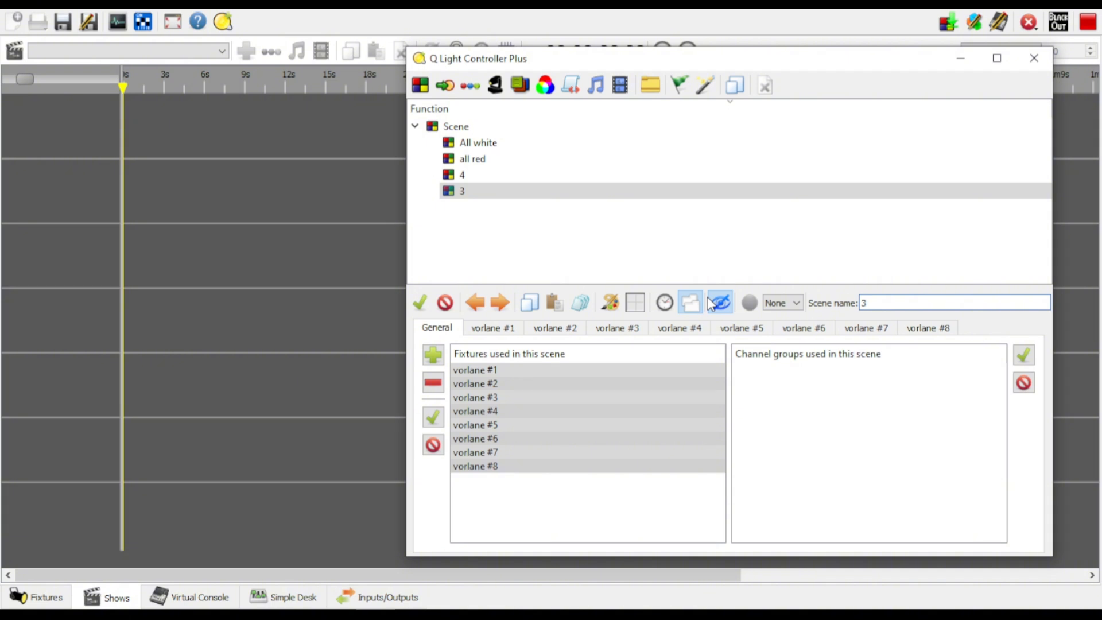
pyautogui.click(1034, 58)
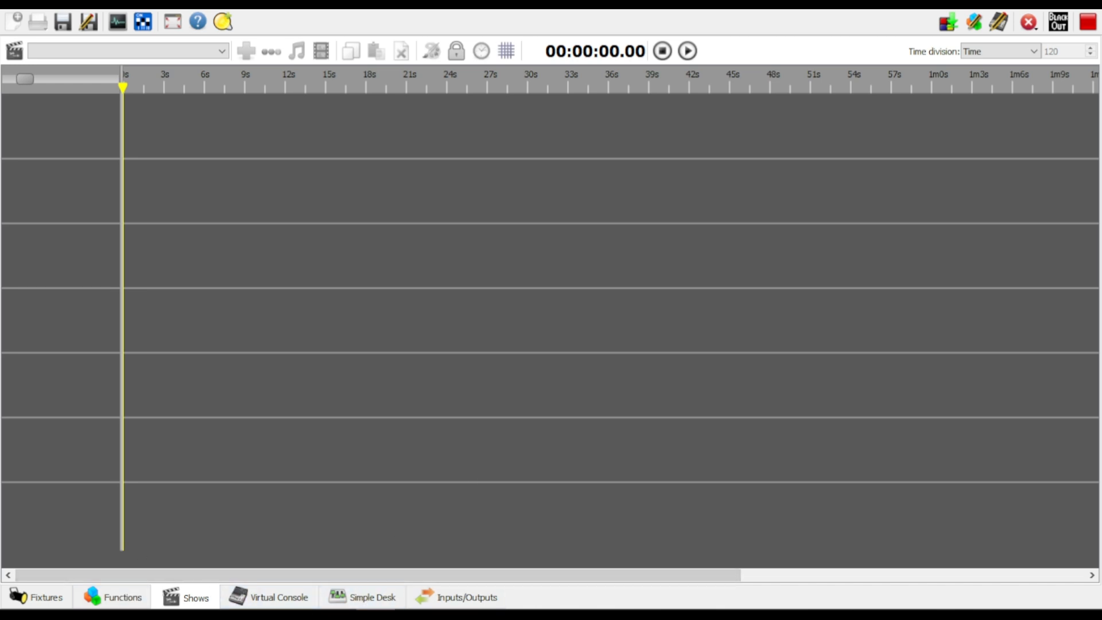
pyautogui.click(287, 600)
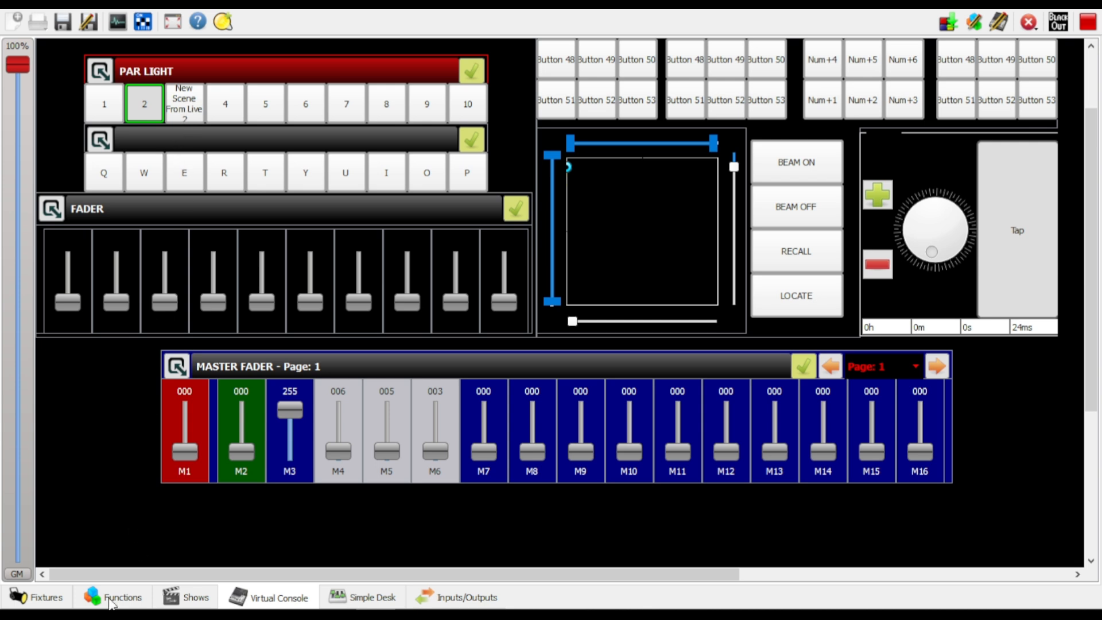
pyautogui.click(132, 600)
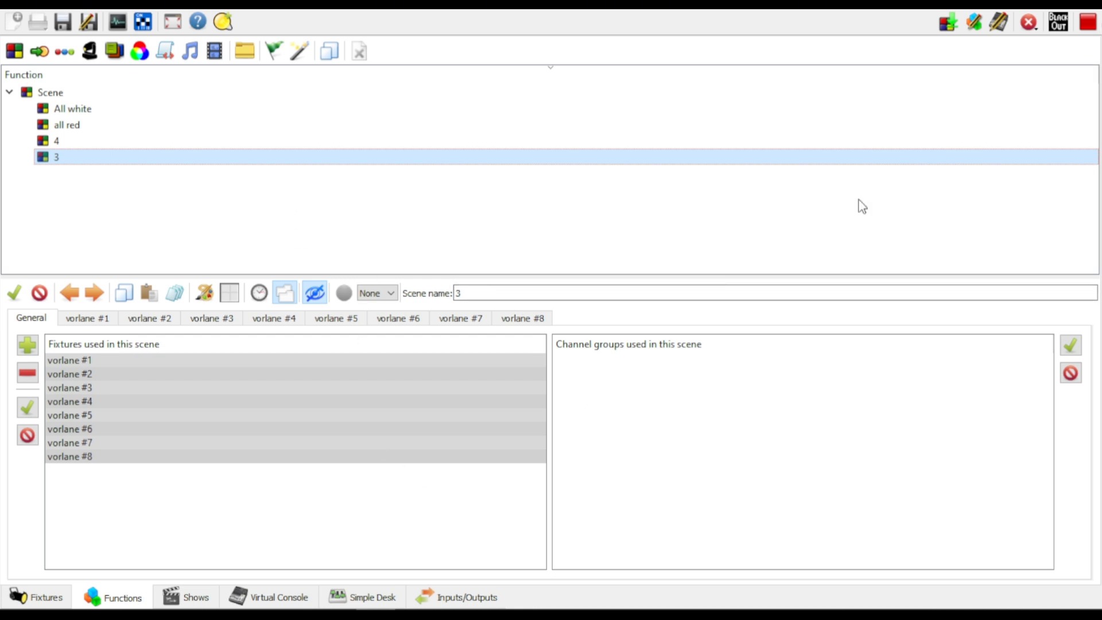
pyautogui.doubleClick(460, 293)
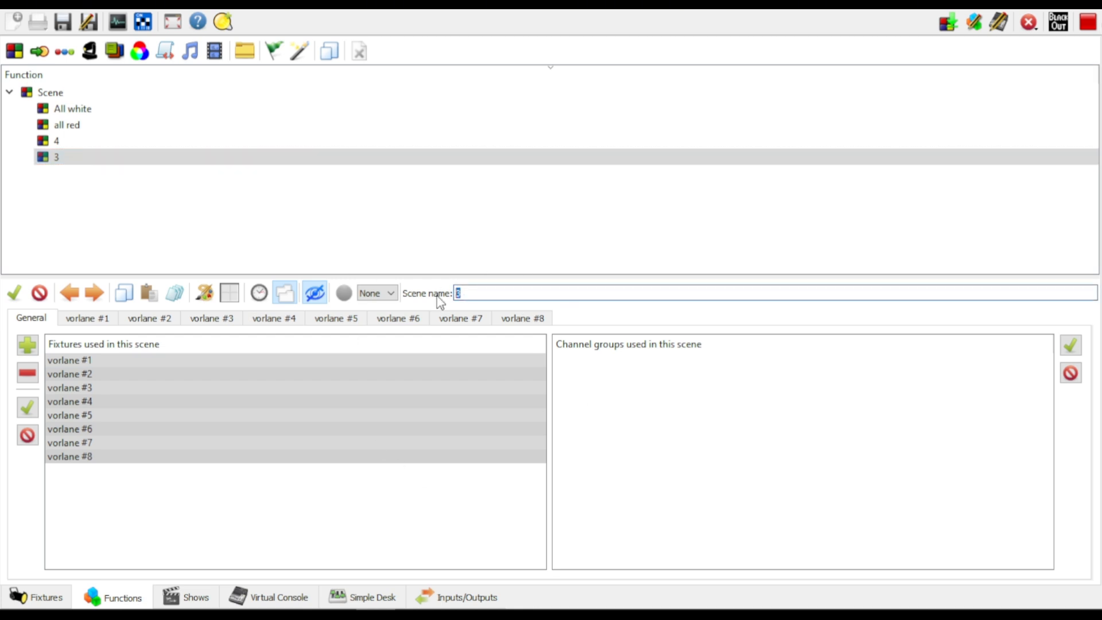
pyautogui.write('a')
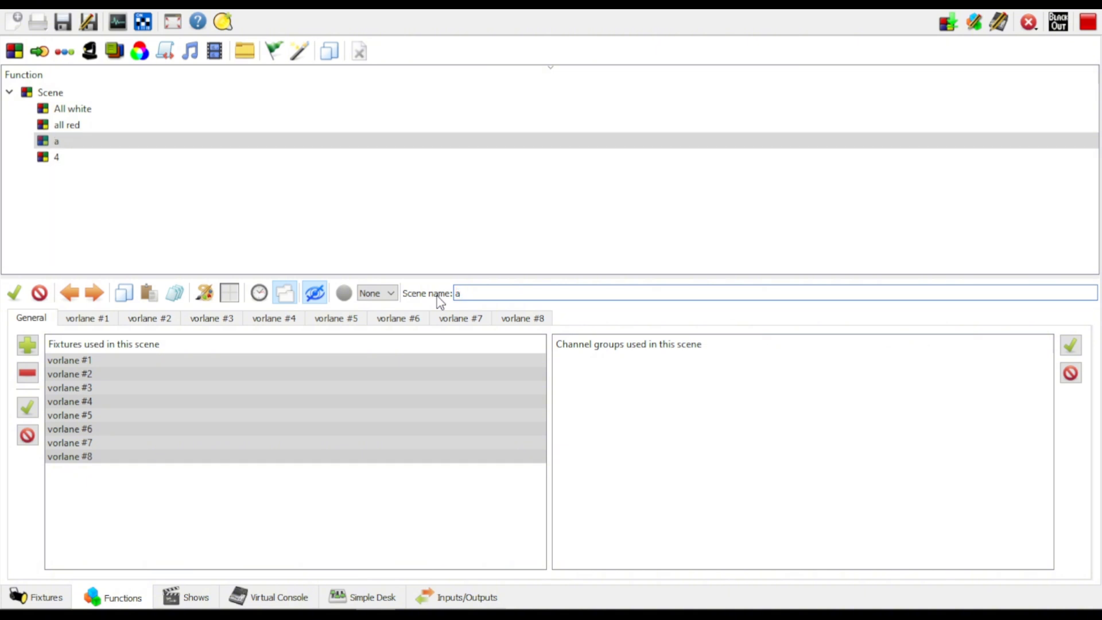
pyautogui.press('BackSpace')
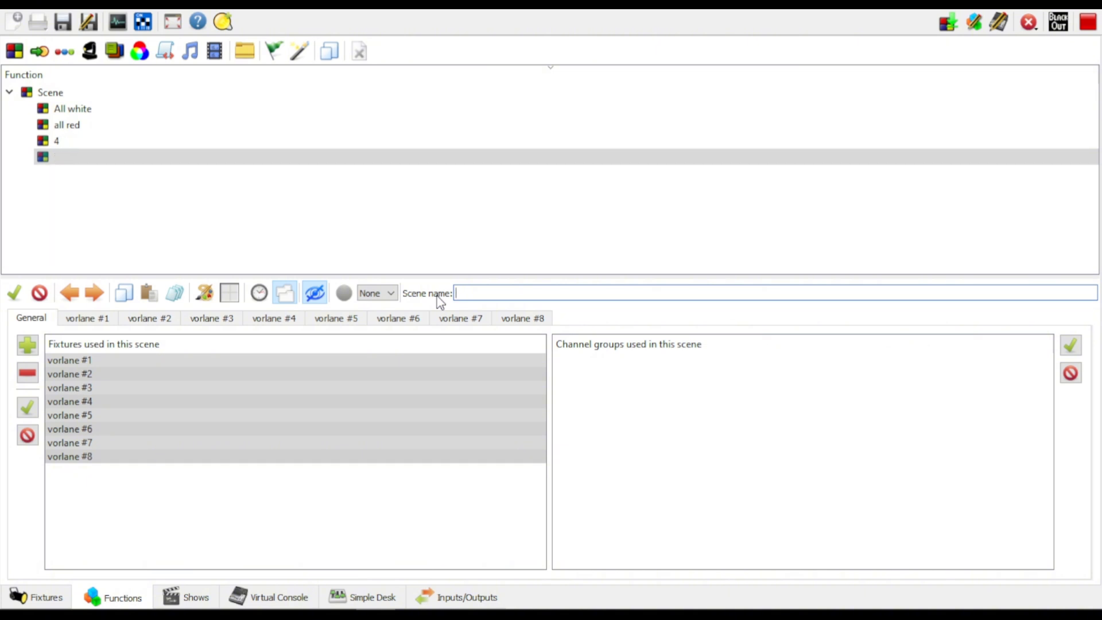
pyautogui.click(430, 246)
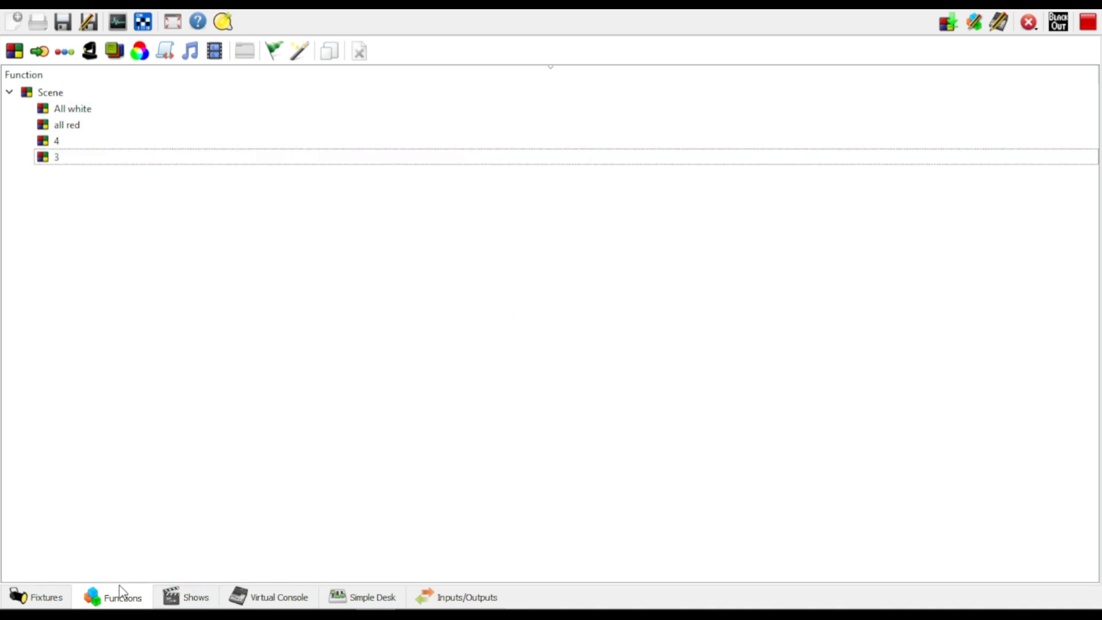
# In the Virtual Console's live edit mode, relabel the third PAR LIGHT button as 3 and enable its function intensity adjustment
pyautogui.click(276, 594)
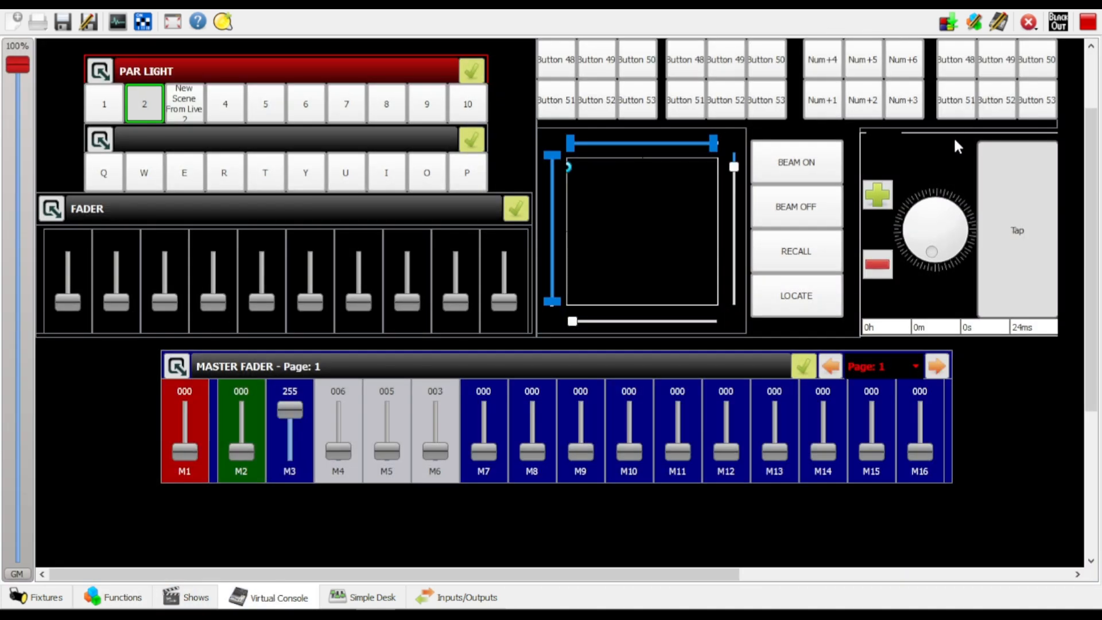
pyautogui.scroll(3, 958, 147)
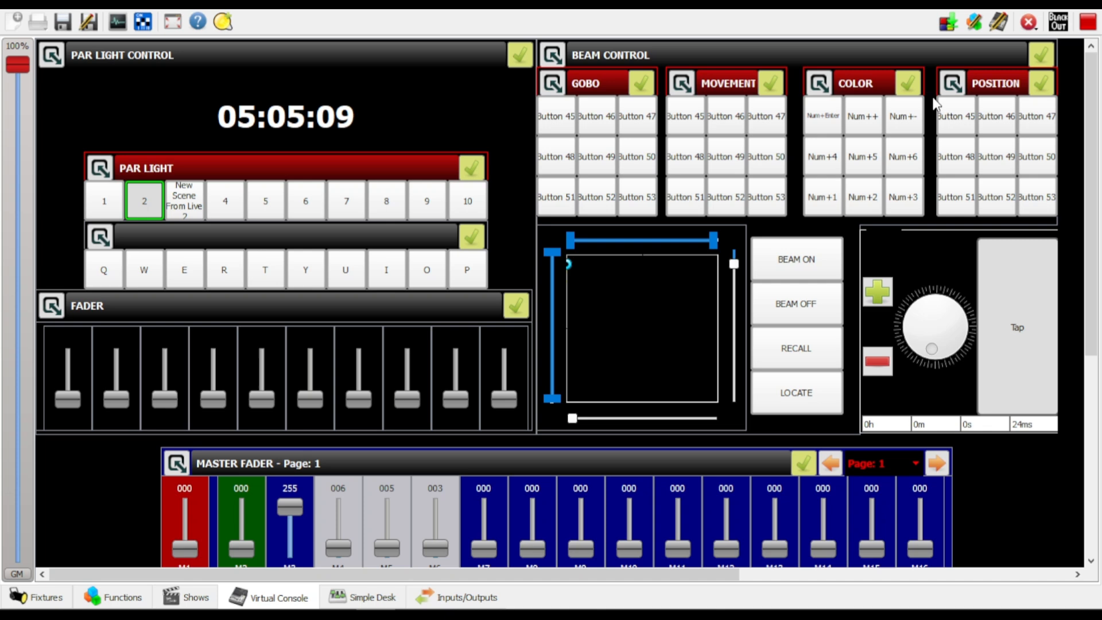
pyautogui.click(999, 22)
pyautogui.doubleClick(181, 232)
pyautogui.moveTo(578, 131); pyautogui.dragTo(153, 129)
pyautogui.write('3')
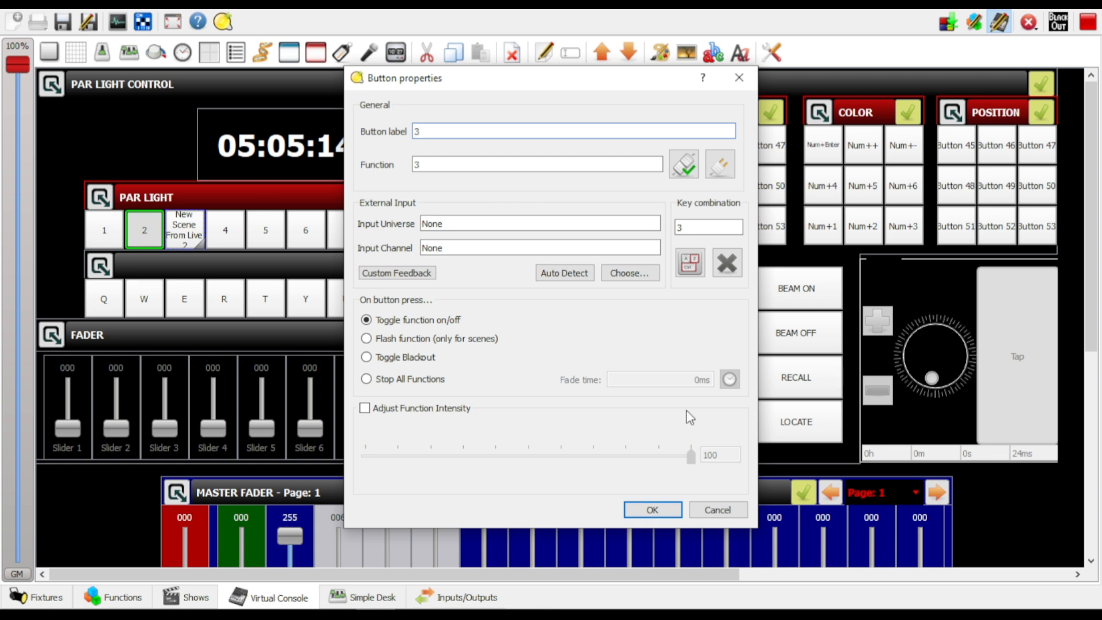
pyautogui.click(390, 411)
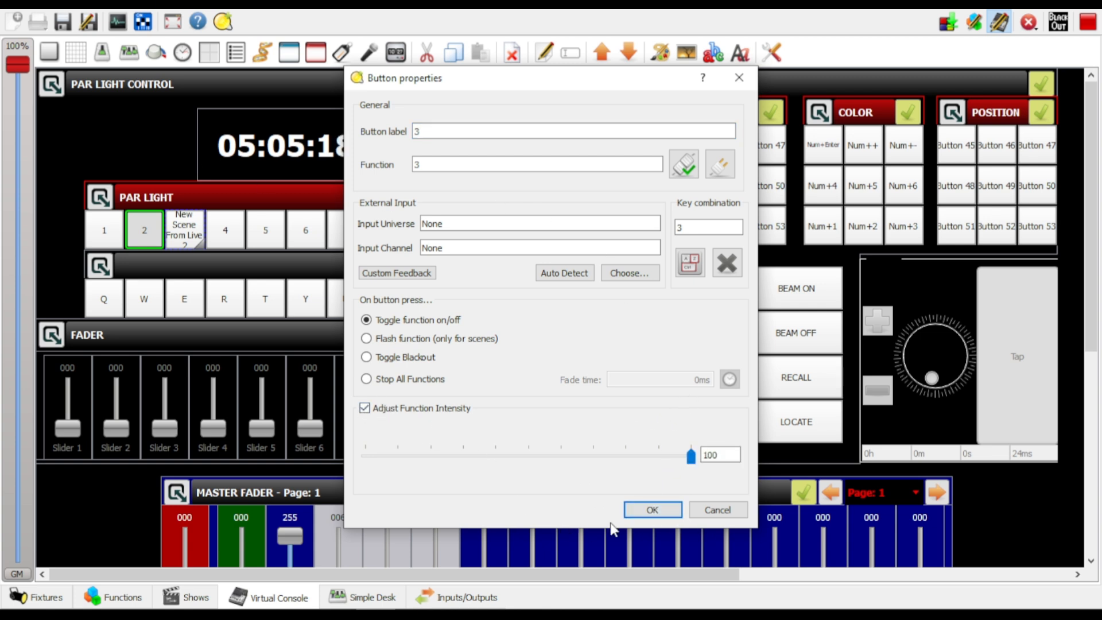
pyautogui.click(654, 510)
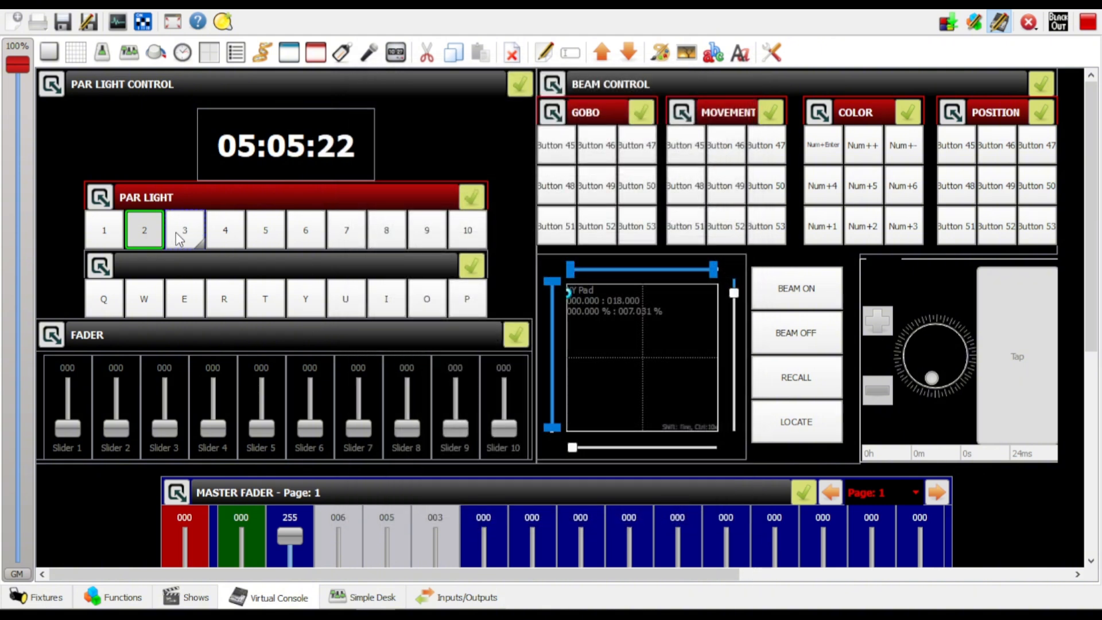
# Set PAR LIGHT button 2 to flash its scene and, outside live edit mode, switch on the scene of button 3
pyautogui.doubleClick(138, 236)
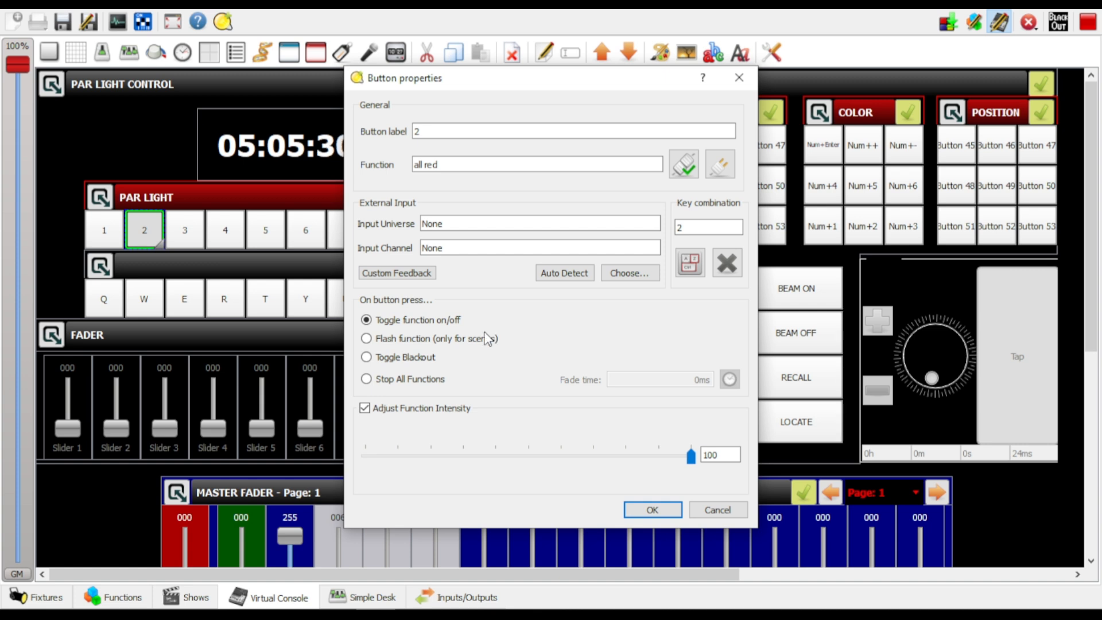
pyautogui.click(366, 339)
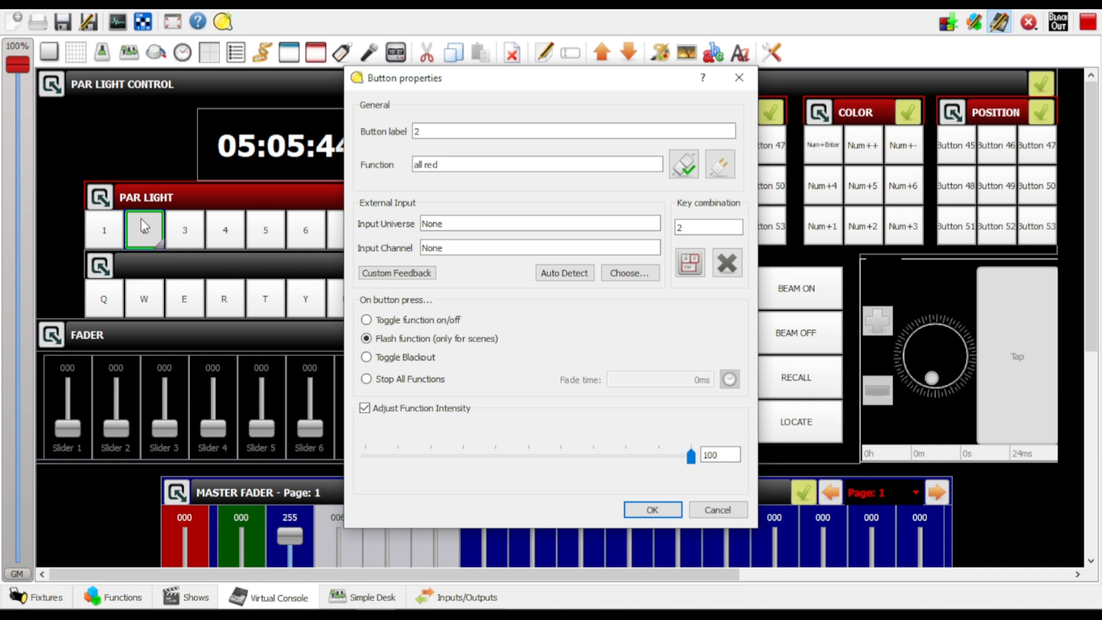
pyautogui.click(652, 510)
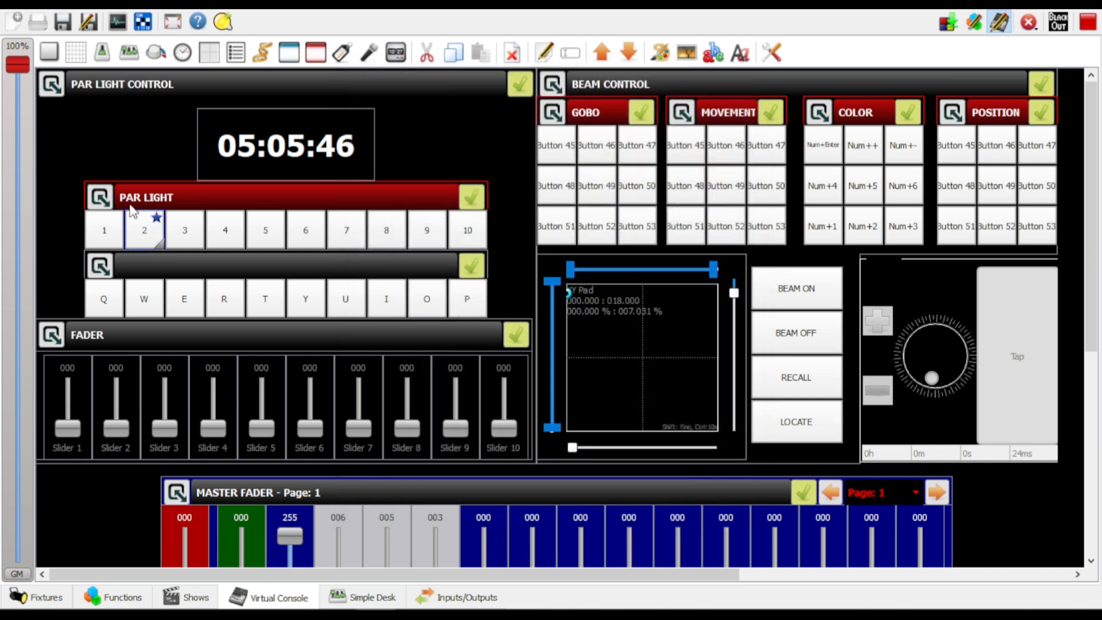
pyautogui.click(1000, 21)
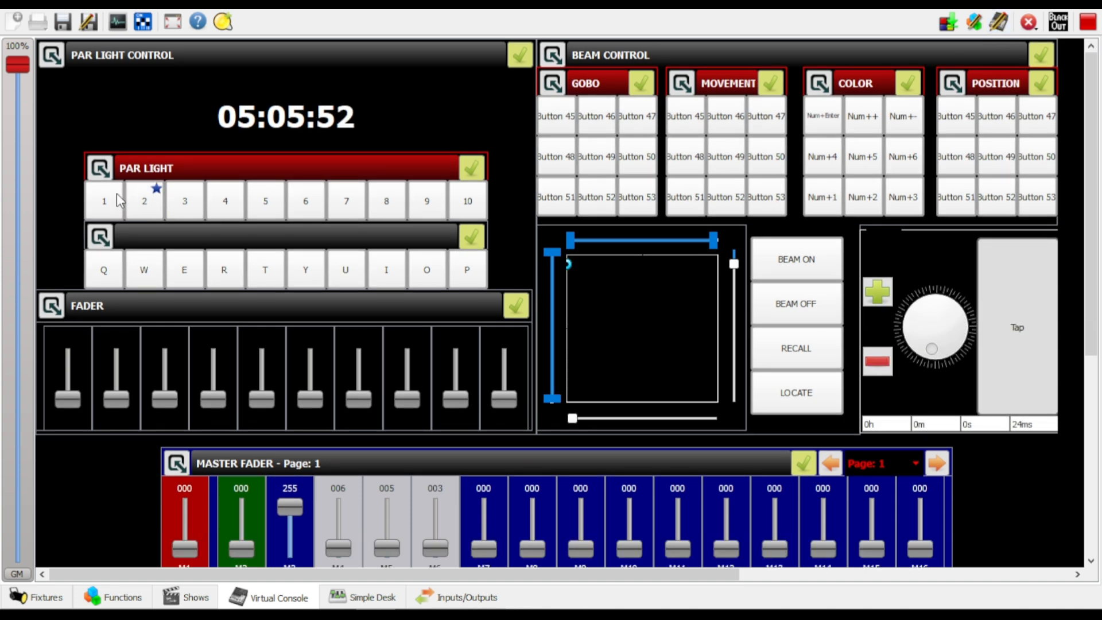
pyautogui.click(203, 204)
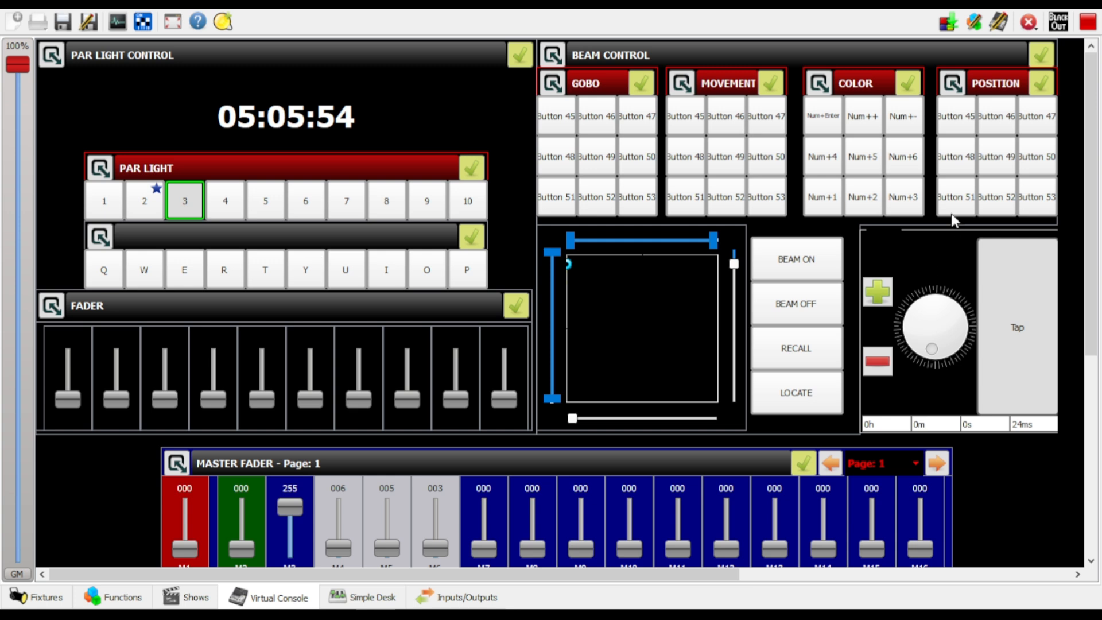
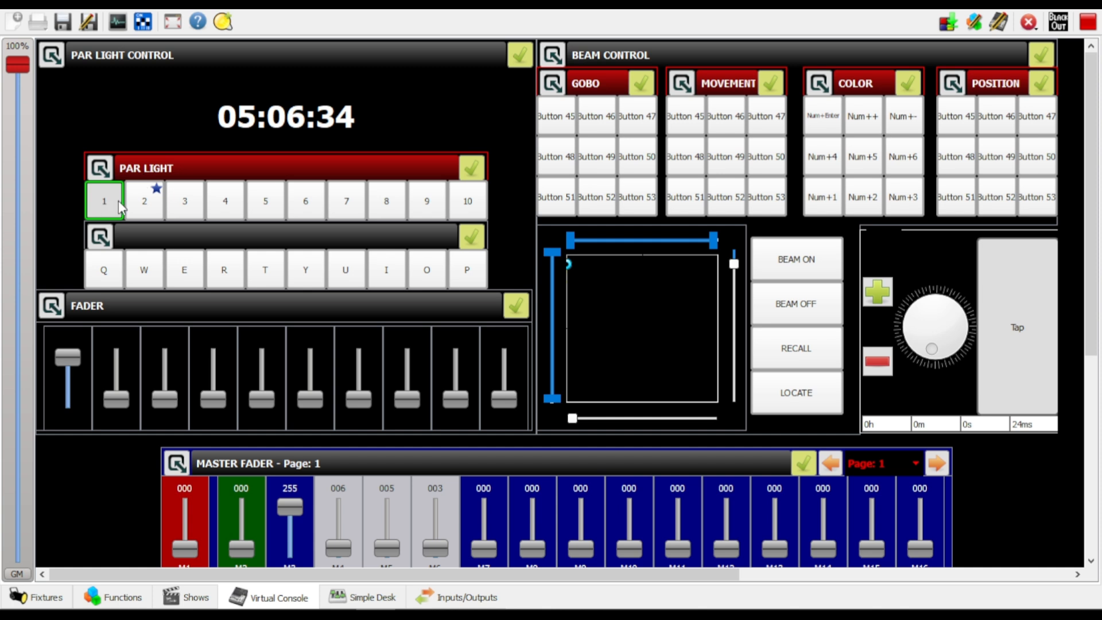
# Test the PAR LIGHT buttons by alternating scenes 1 and 3 and flashing scene 2, ending with scene 1 switched off
pyautogui.press('3')
pyautogui.press('1')
pyautogui.press('3')
pyautogui.press('1')
pyautogui.press('3')
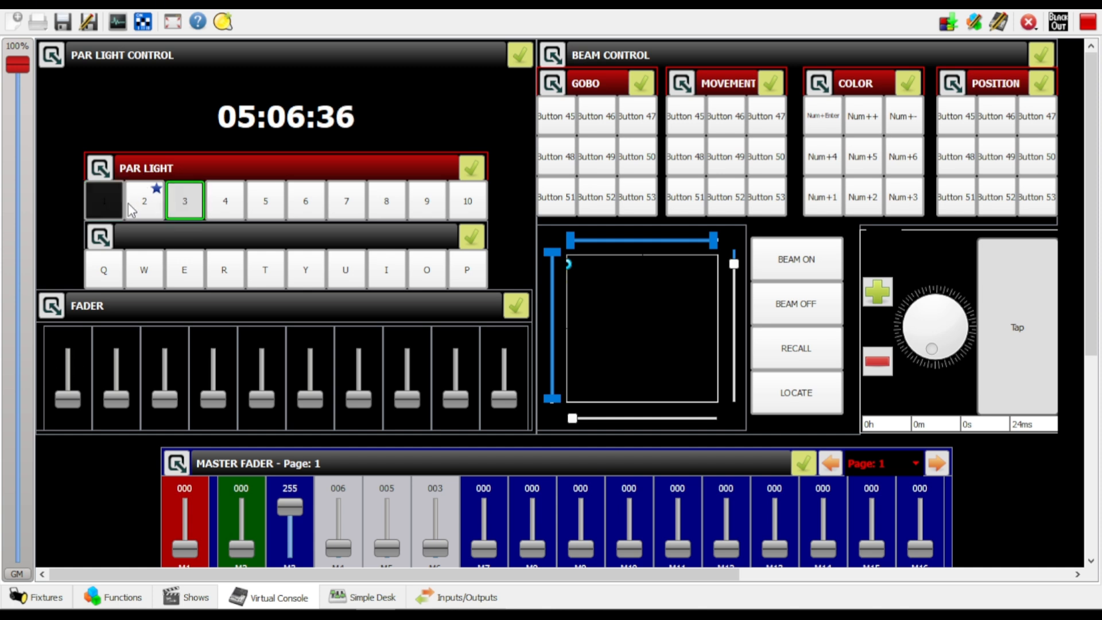
pyautogui.press('1')
pyautogui.press('2')
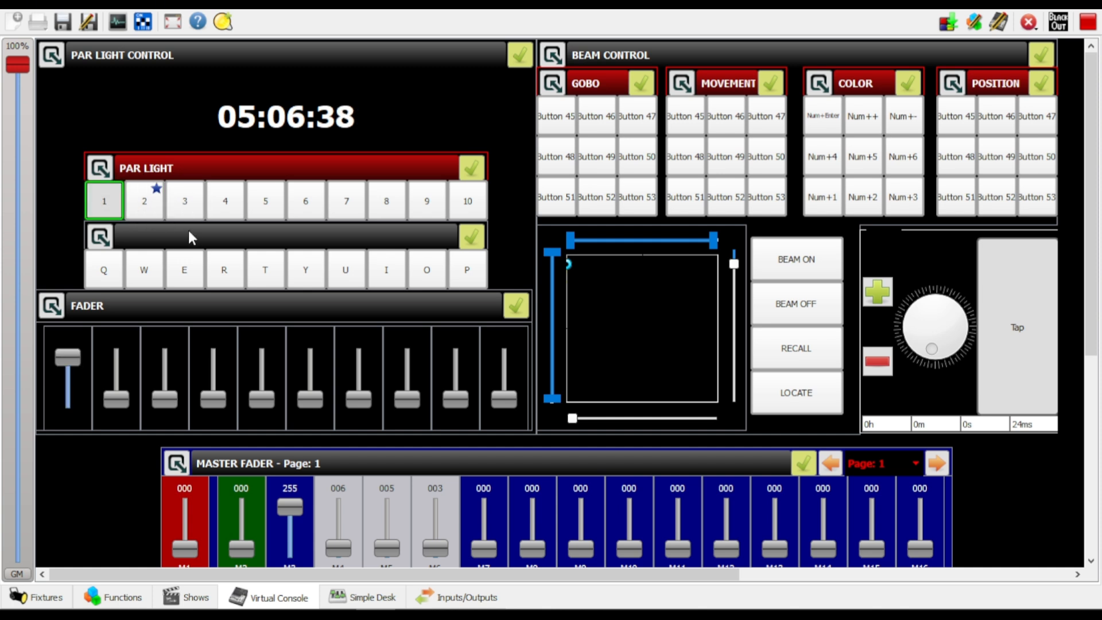
pyautogui.press('2')
pyautogui.press('1')
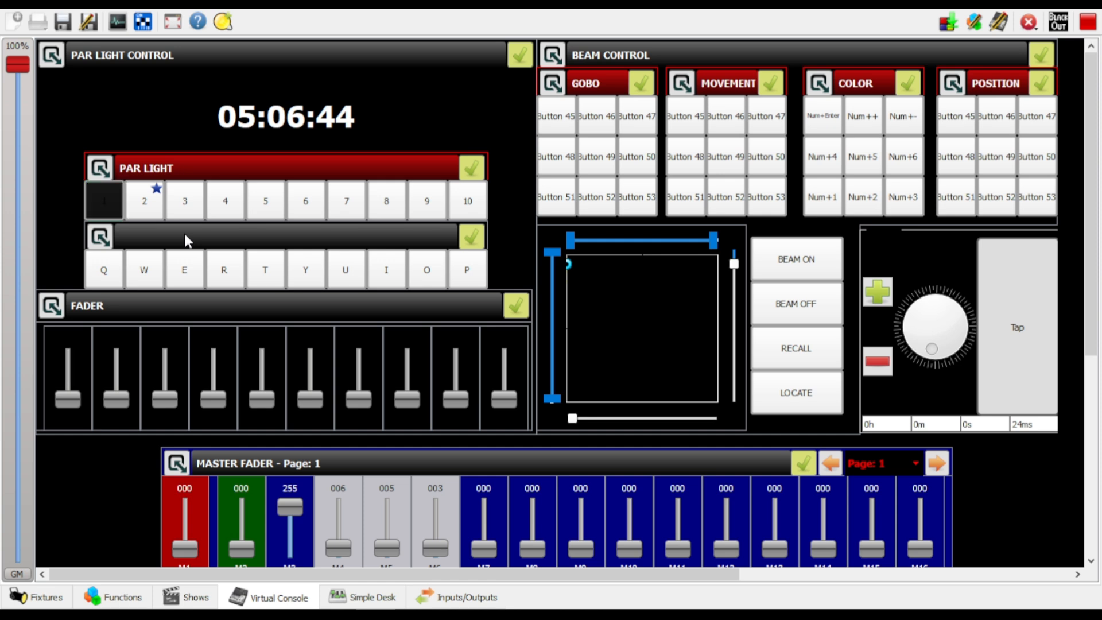
# In live edit mode, set PAR LIGHT button 2 to toggle its function on and off
pyautogui.click(1000, 23)
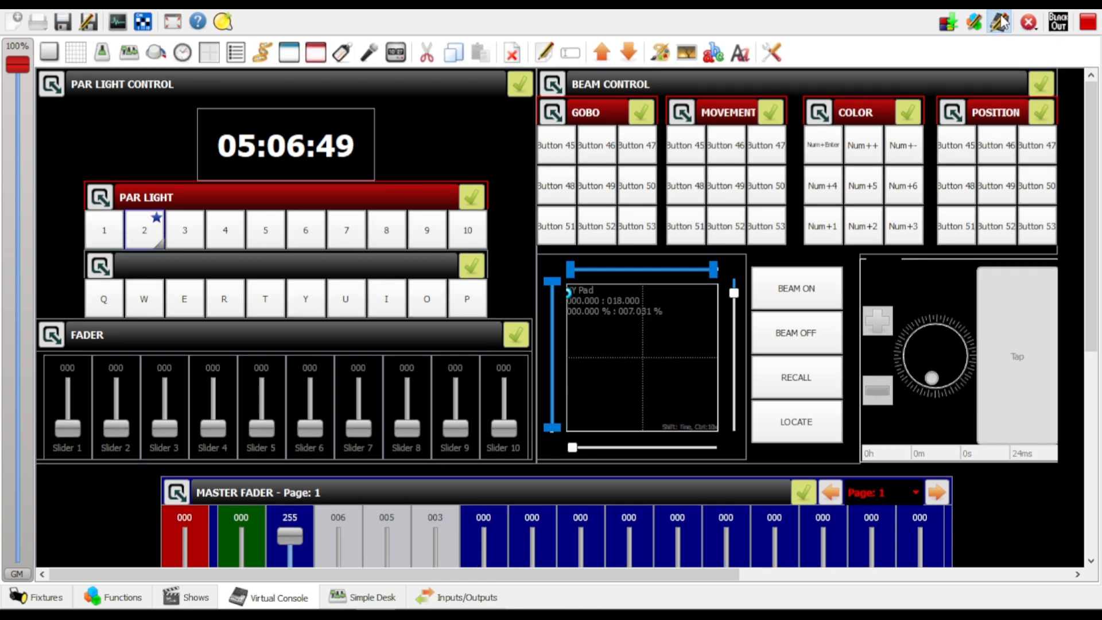
pyautogui.doubleClick(151, 232)
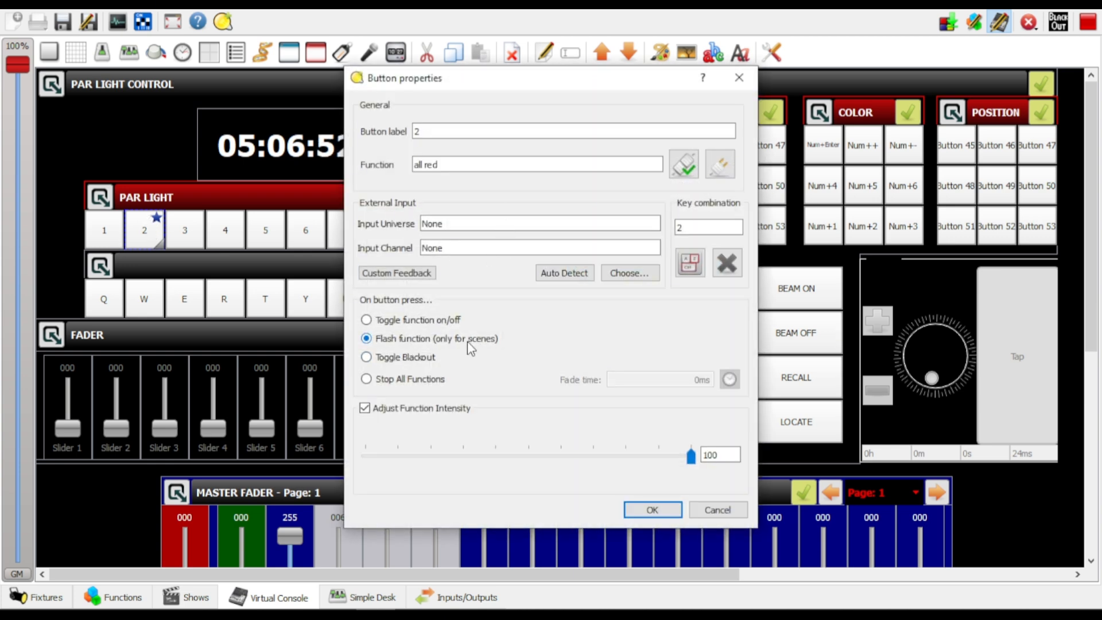
pyautogui.click(380, 322)
pyautogui.click(654, 510)
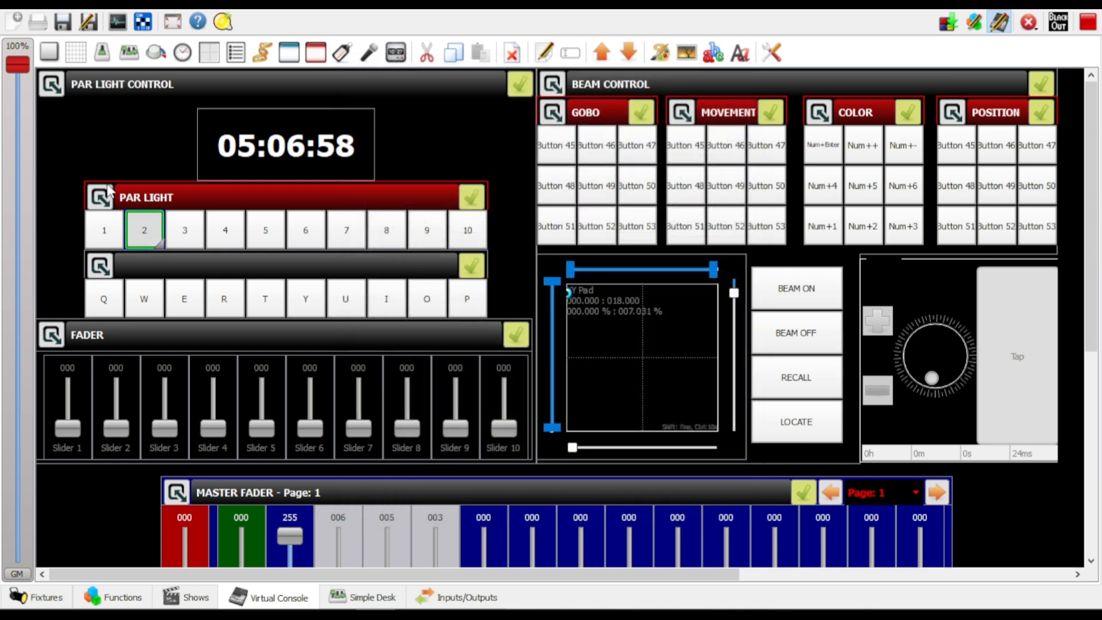
# Check the properties of PAR LIGHT button 3 and enable function intensity adjustment for button 4
pyautogui.doubleClick(192, 237)
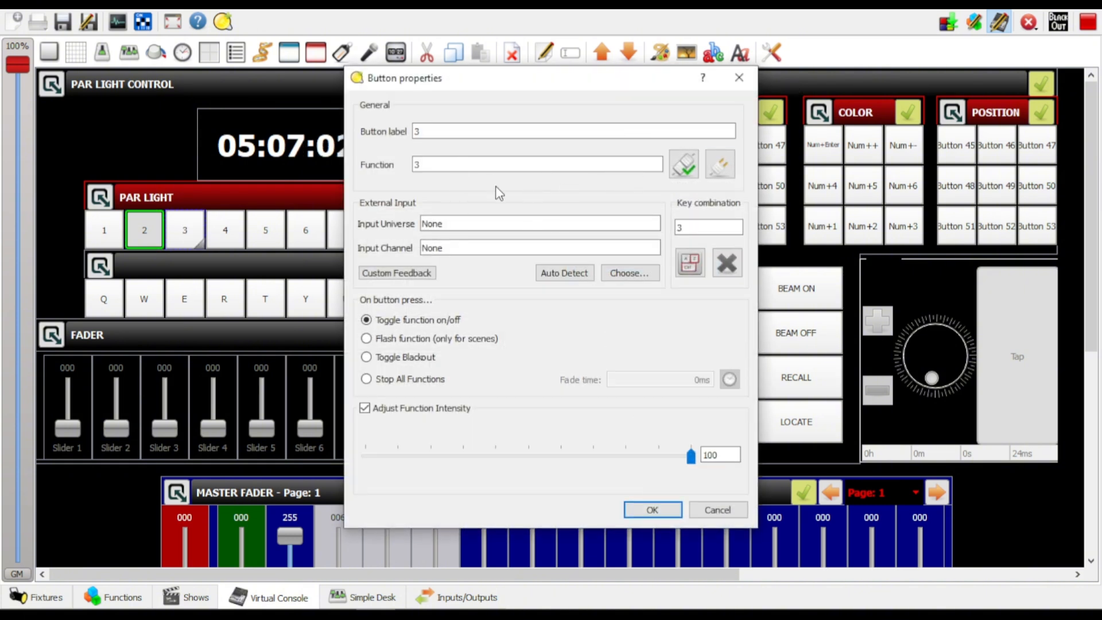
pyautogui.click(652, 510)
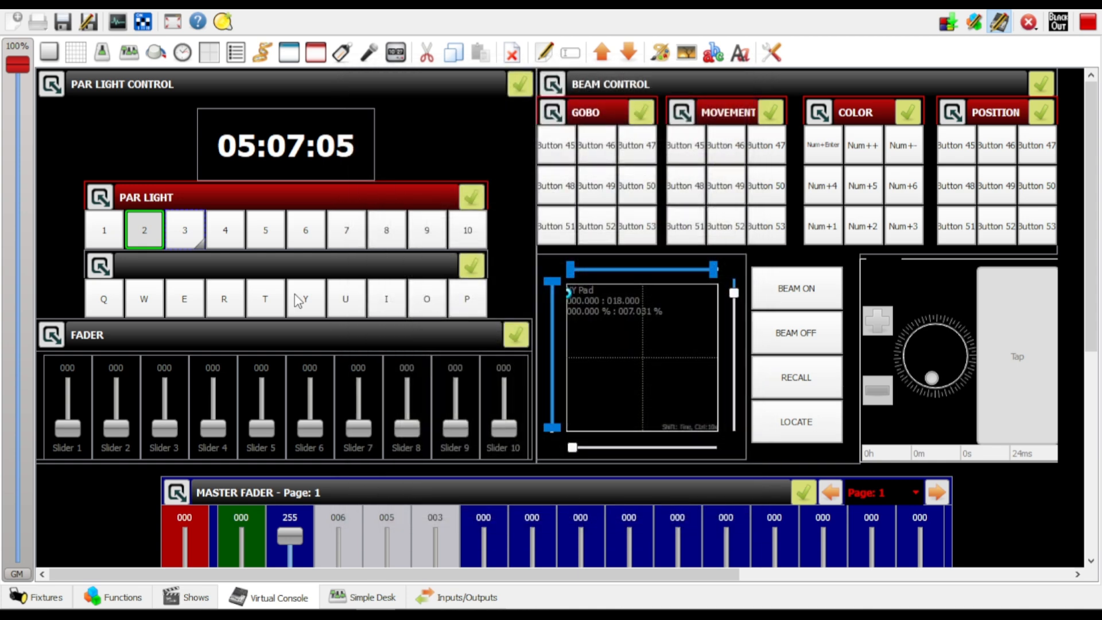
pyautogui.doubleClick(240, 238)
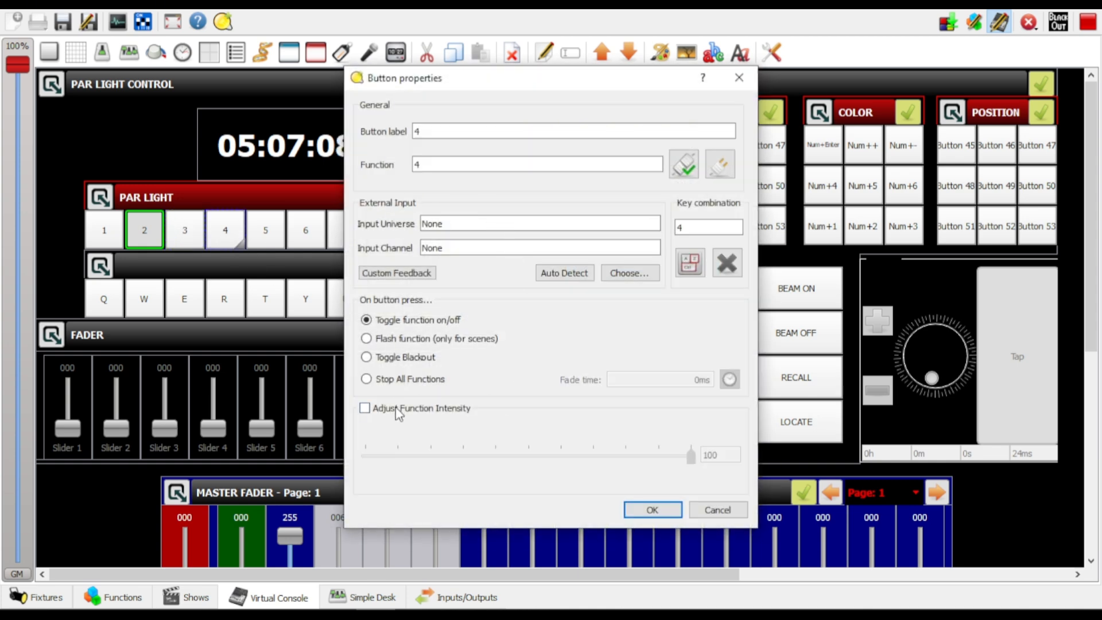
pyautogui.click(365, 408)
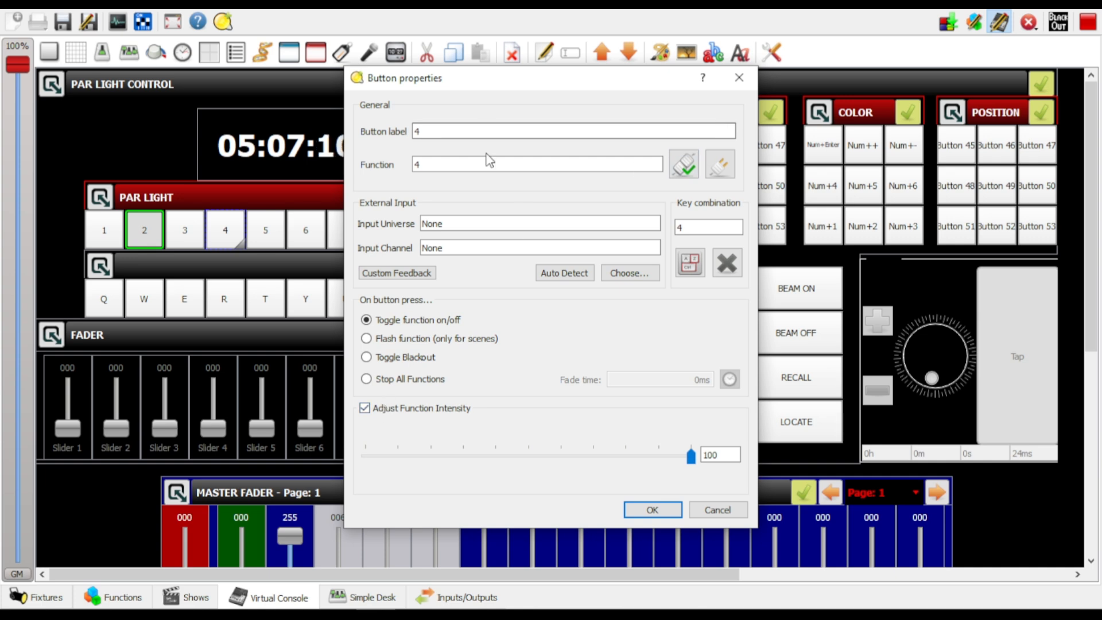
pyautogui.click(648, 510)
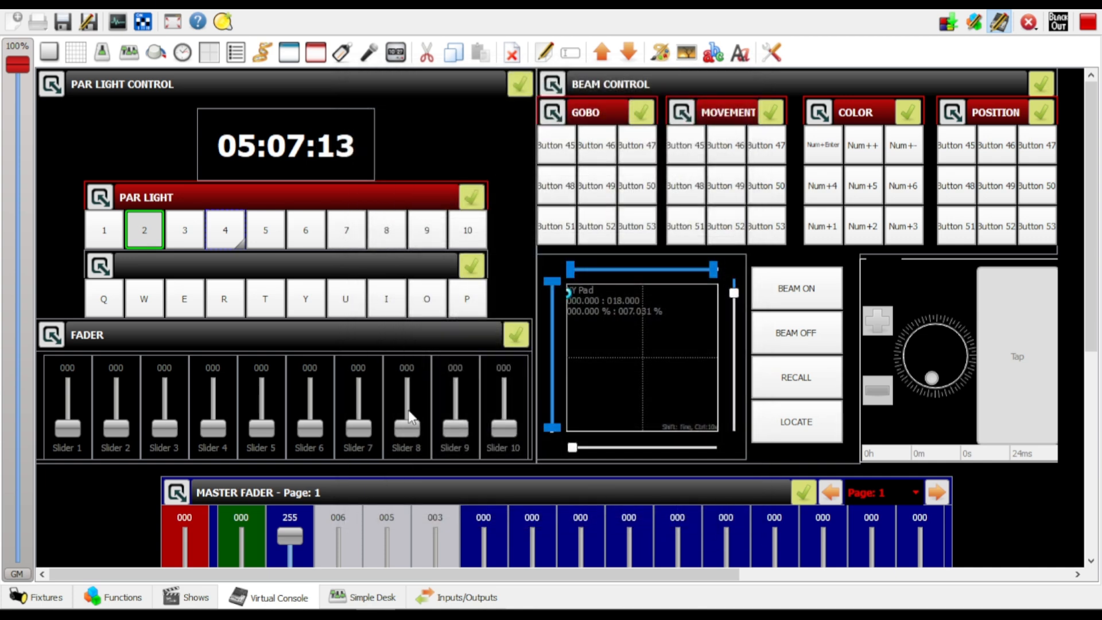
# Leave live edit mode and, on the Master Fader, set M3 to 0 and M9 to about 6
pyautogui.click(186, 242)
pyautogui.moveTo(1095, 220); pyautogui.dragTo(1101, 189)
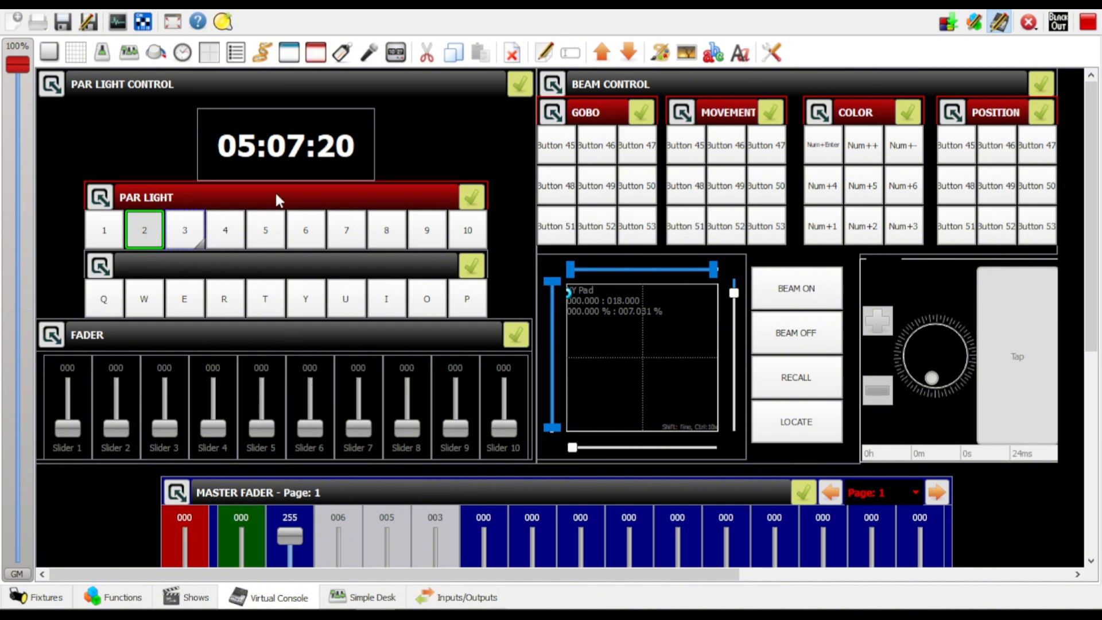
pyautogui.click(468, 129)
pyautogui.scroll(-3, 291, 500)
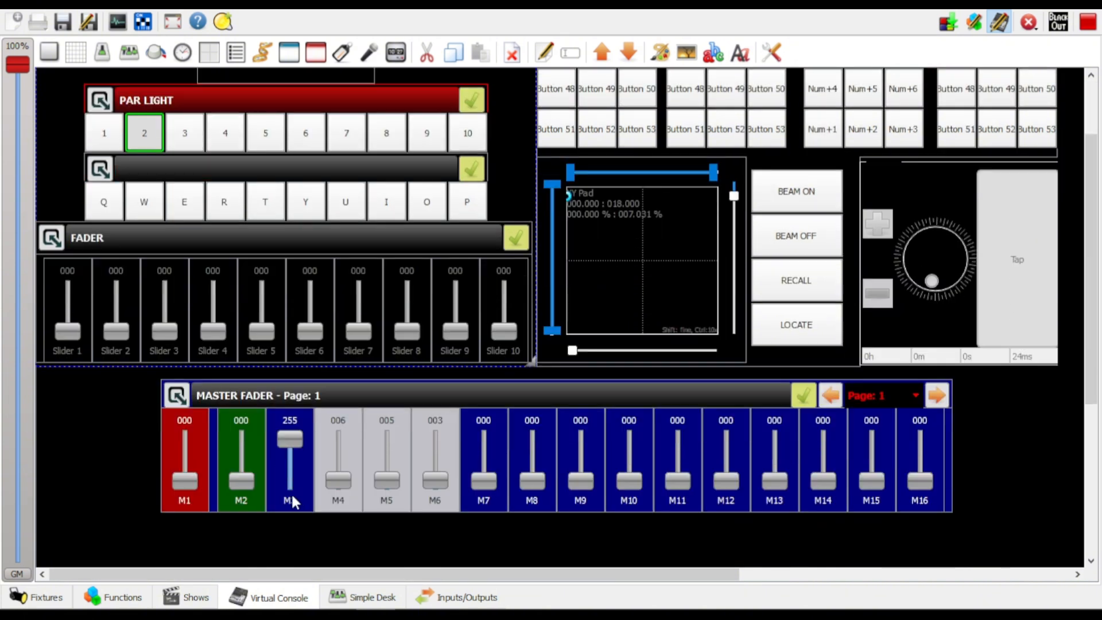
pyautogui.click(297, 450)
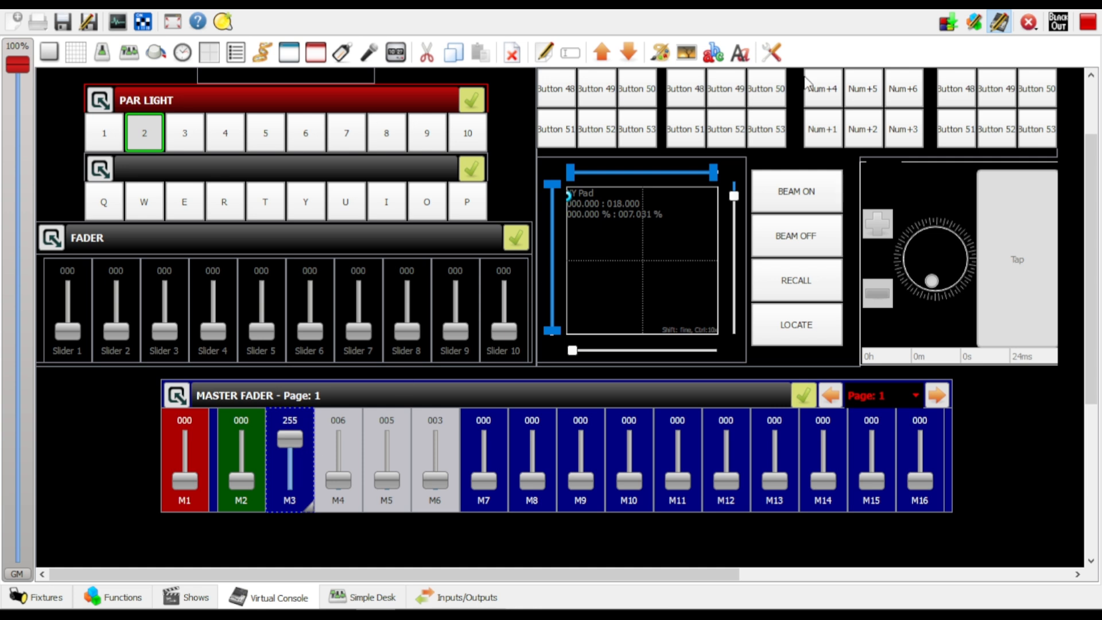
pyautogui.click(1002, 22)
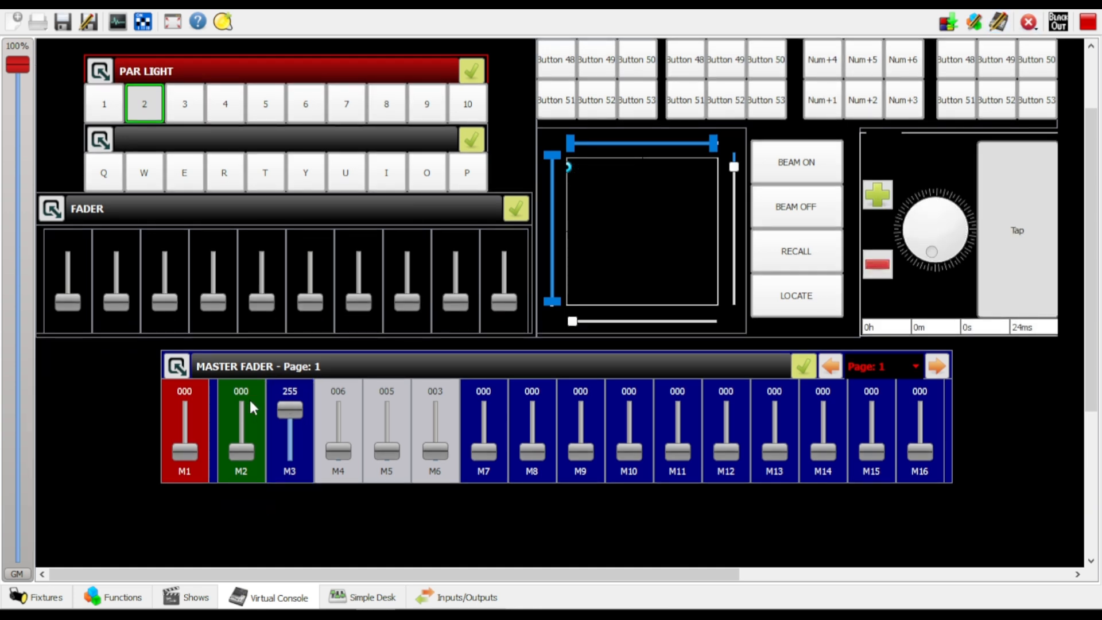
pyautogui.moveTo(289, 410); pyautogui.dragTo(290, 472)
pyautogui.moveTo(569, 450); pyautogui.dragTo(570, 447)
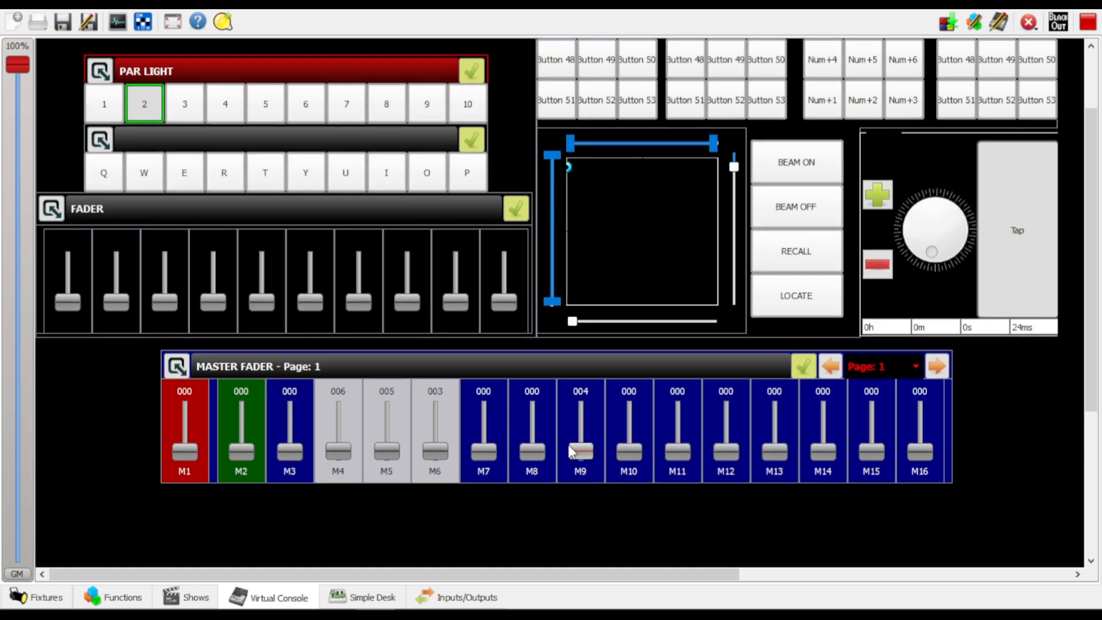
pyautogui.moveTo(1094, 379); pyautogui.dragTo(1095, 324)
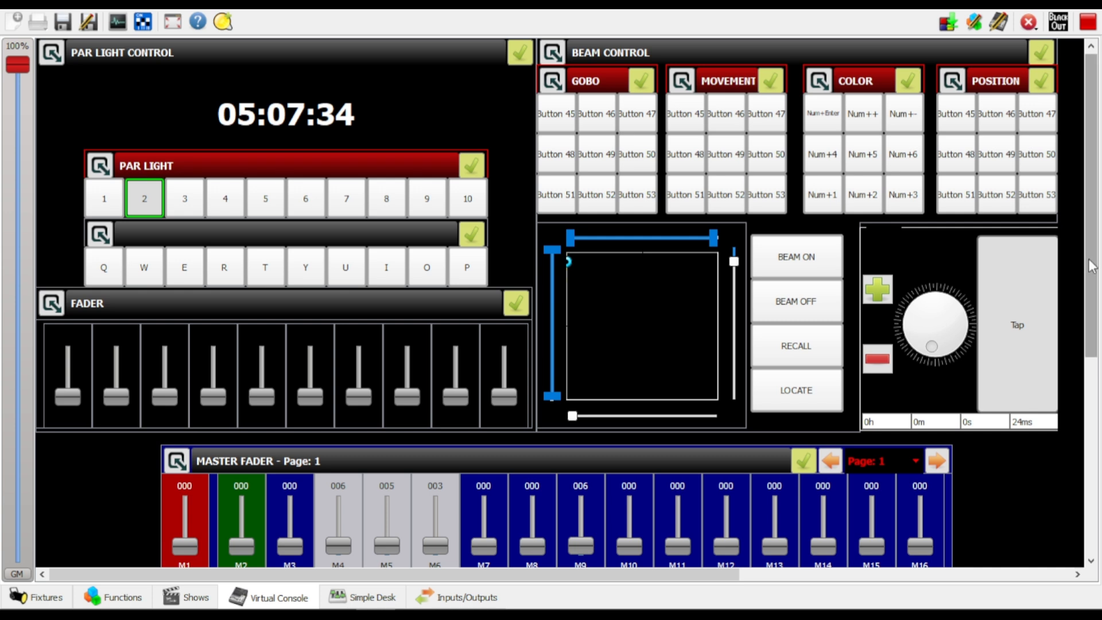
pyautogui.moveTo(1093, 261); pyautogui.dragTo(1101, 197)
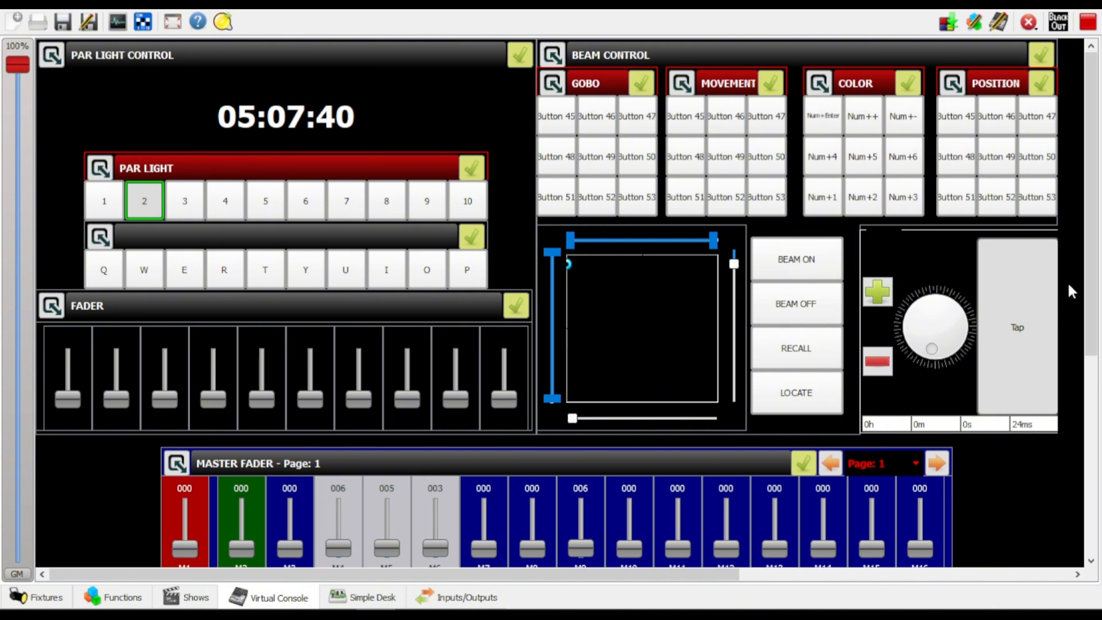
pyautogui.moveTo(1091, 271)
pyautogui.mouseDown()
pyautogui.moveTo(1091, 306)
pyautogui.moveTo(1093, 253)
pyautogui.mouseUp()
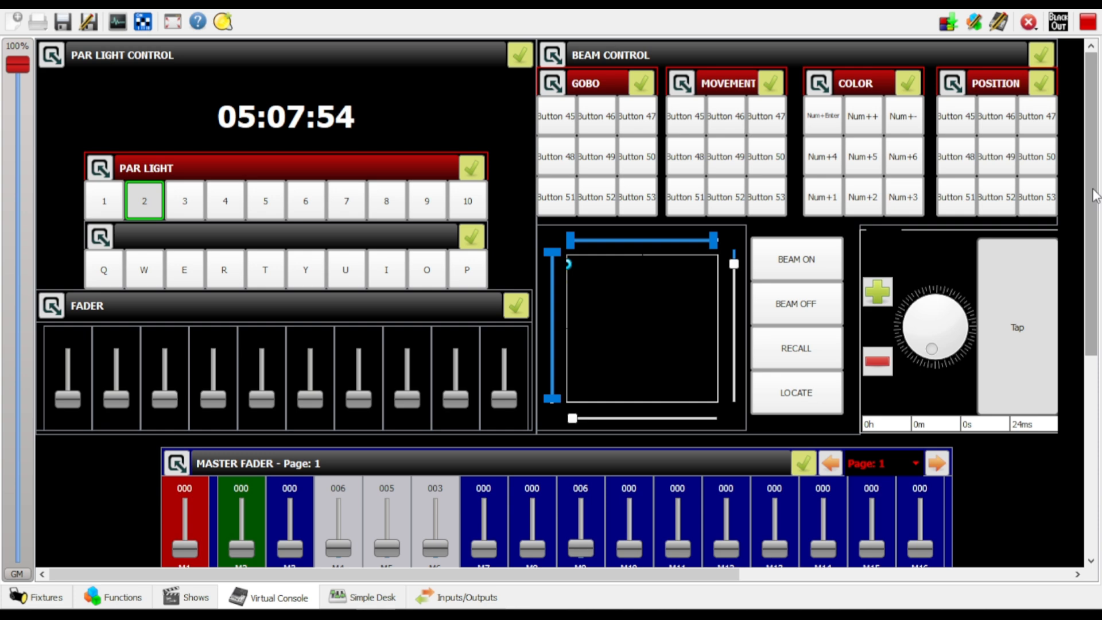
pyautogui.scroll(-2, 1100, 195)
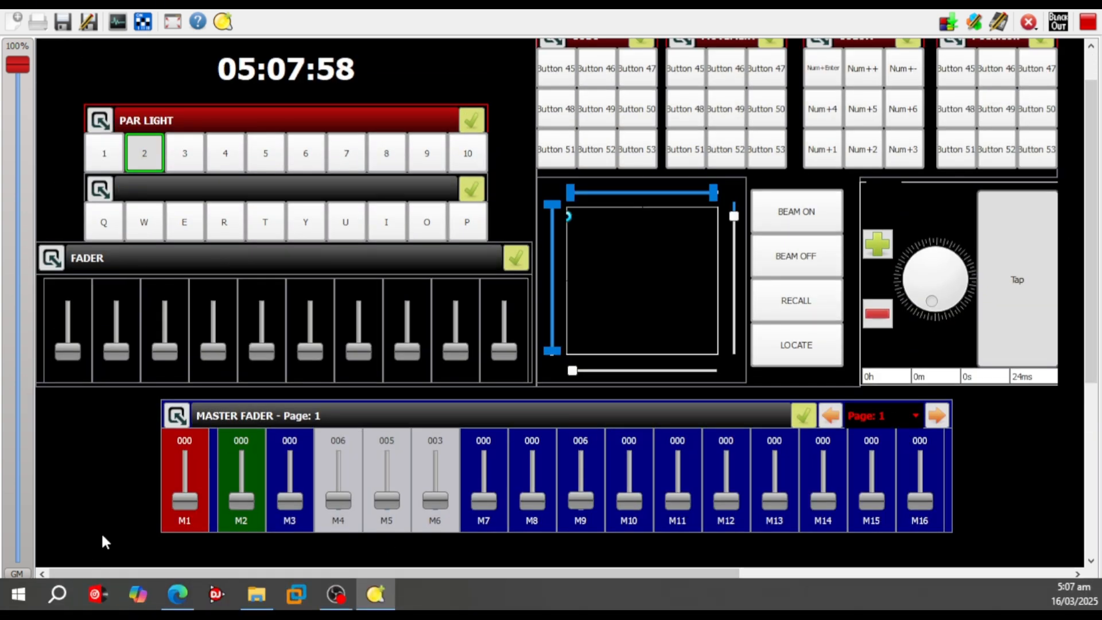
# Open the function list and review the All white scene's channel values and scene 3
pyautogui.click(121, 598)
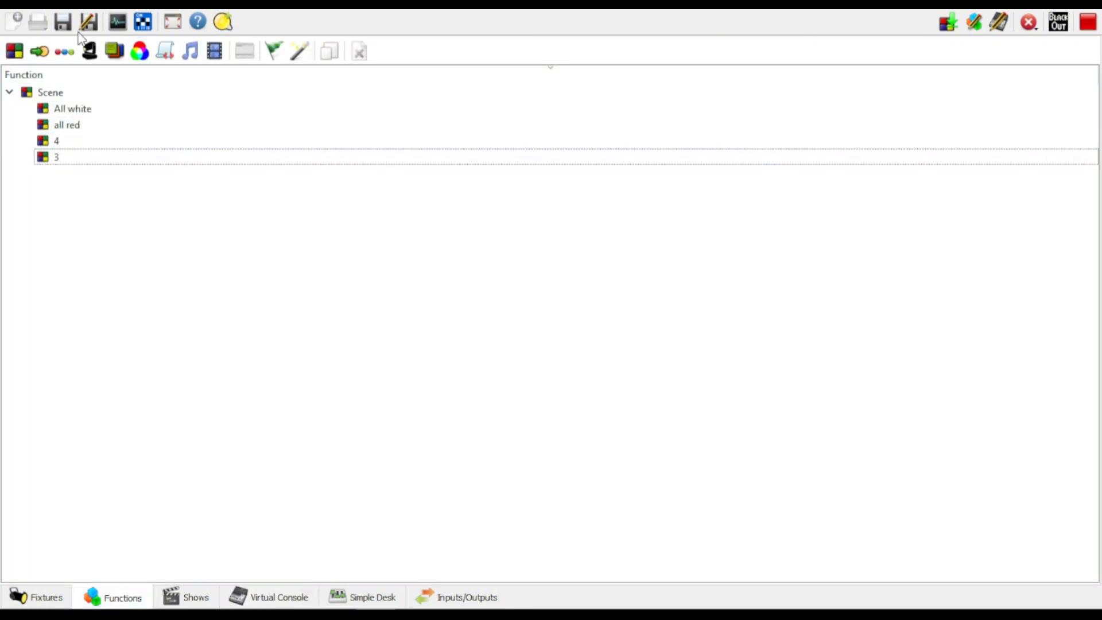
pyautogui.click(86, 124)
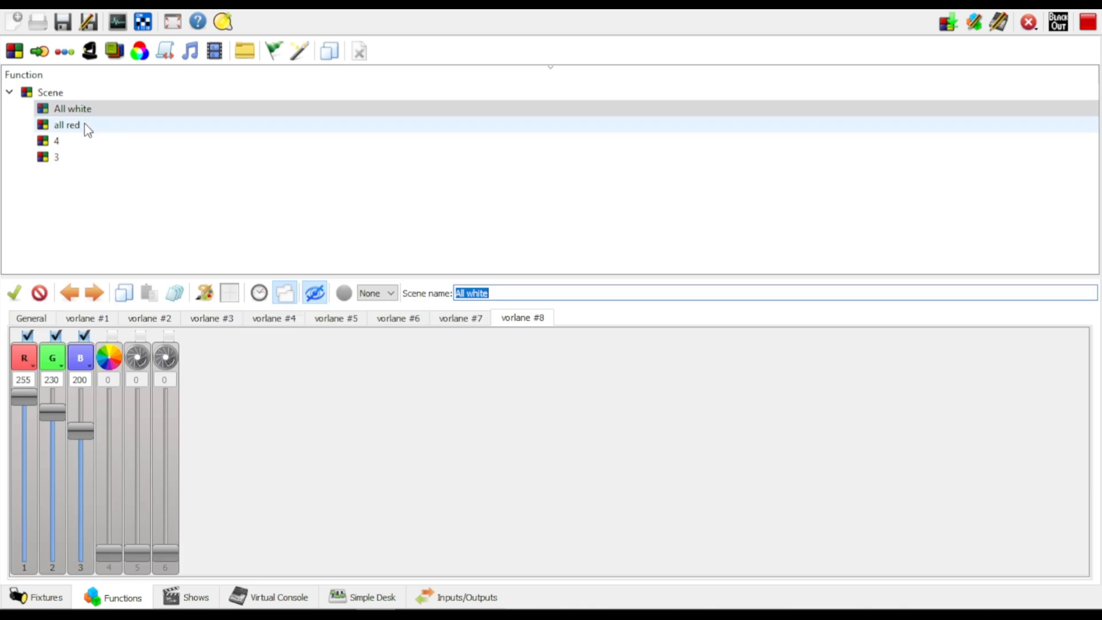
pyautogui.click(89, 112)
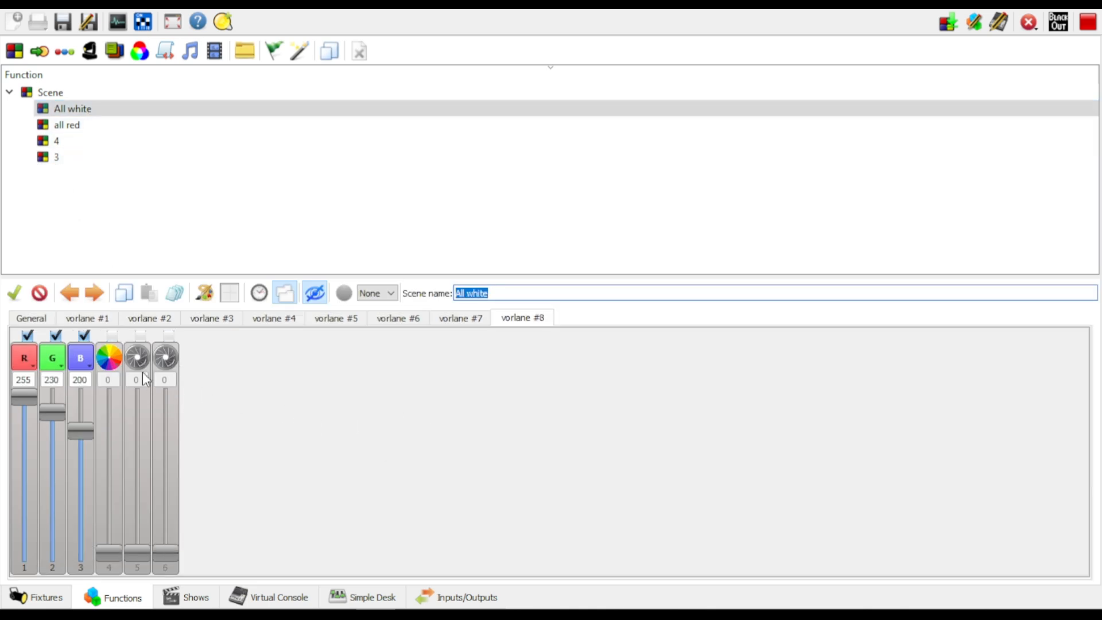
pyautogui.click(113, 201)
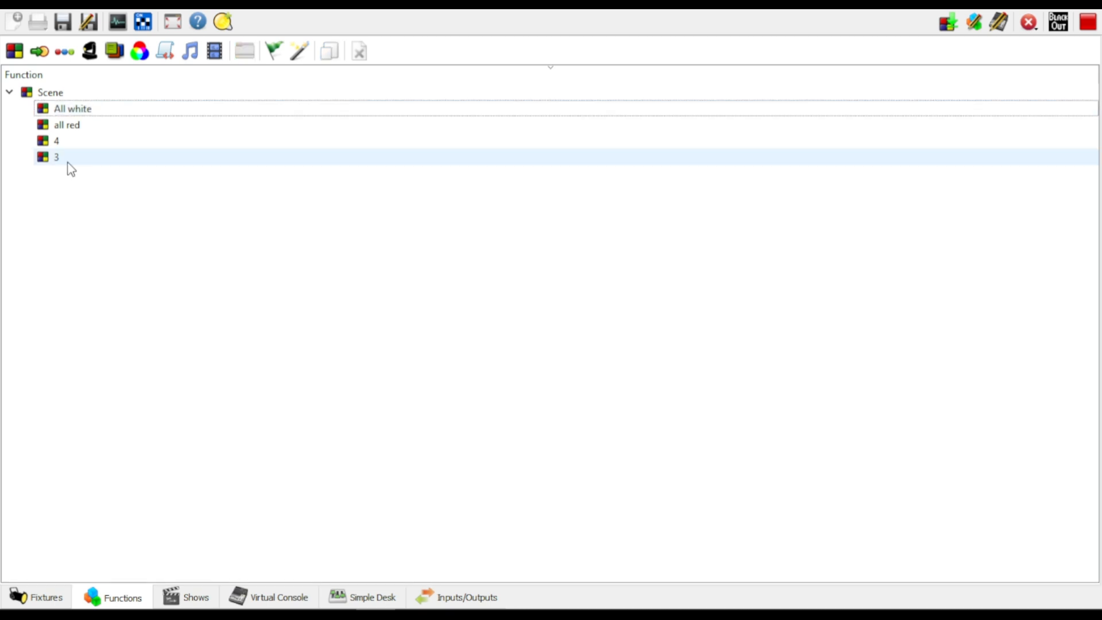
pyautogui.click(70, 161)
pyautogui.click(265, 232)
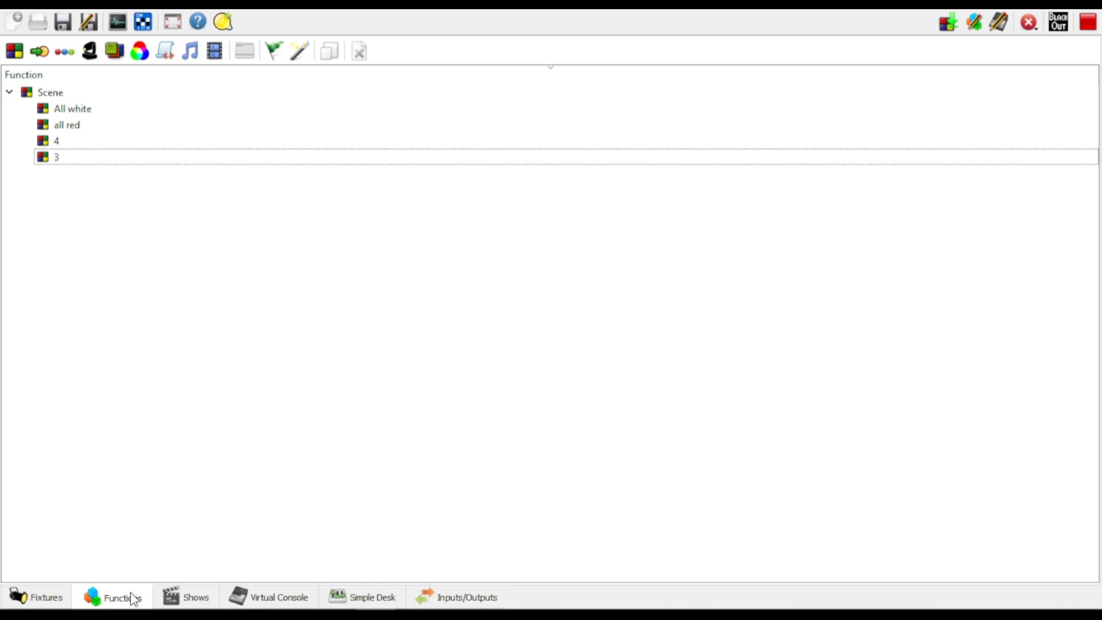
# Create a new scene and add all eight fixtures, vorlane #1 to vorlane #8, to it
pyautogui.click(15, 52)
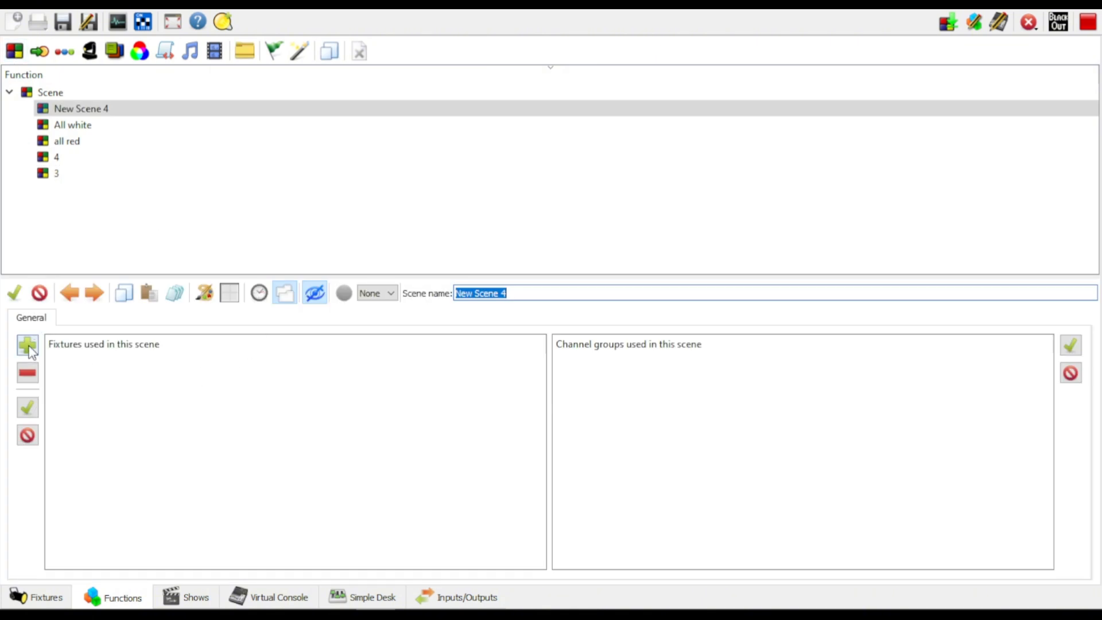
pyautogui.click(27, 346)
pyautogui.click(393, 224)
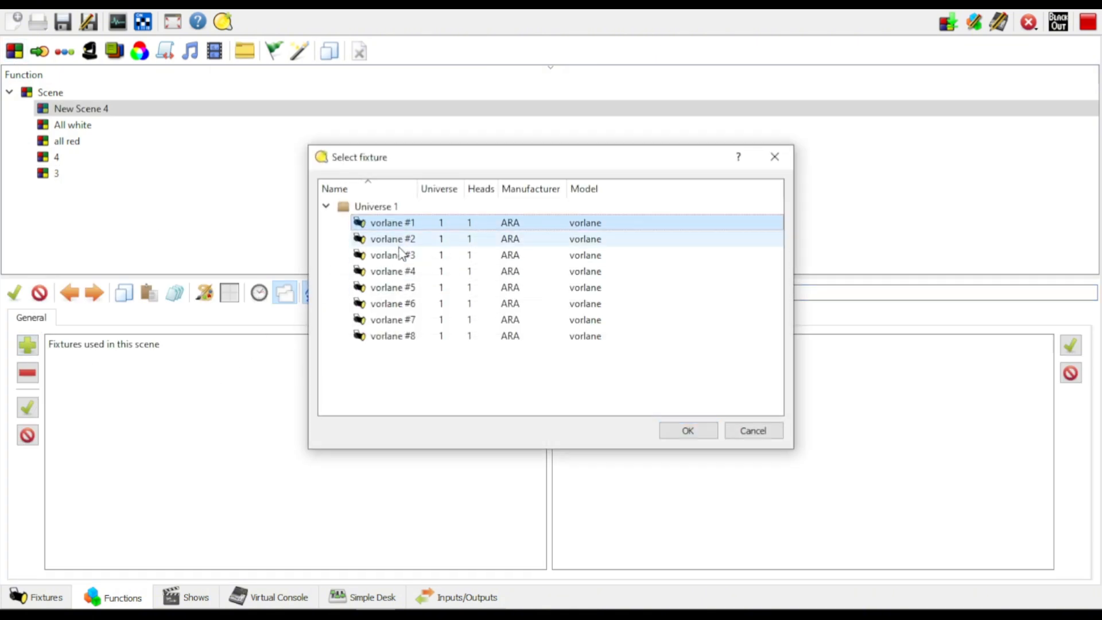
pyautogui.keyDown('ctrl'); pyautogui.click(395, 336); pyautogui.keyUp('ctrl')
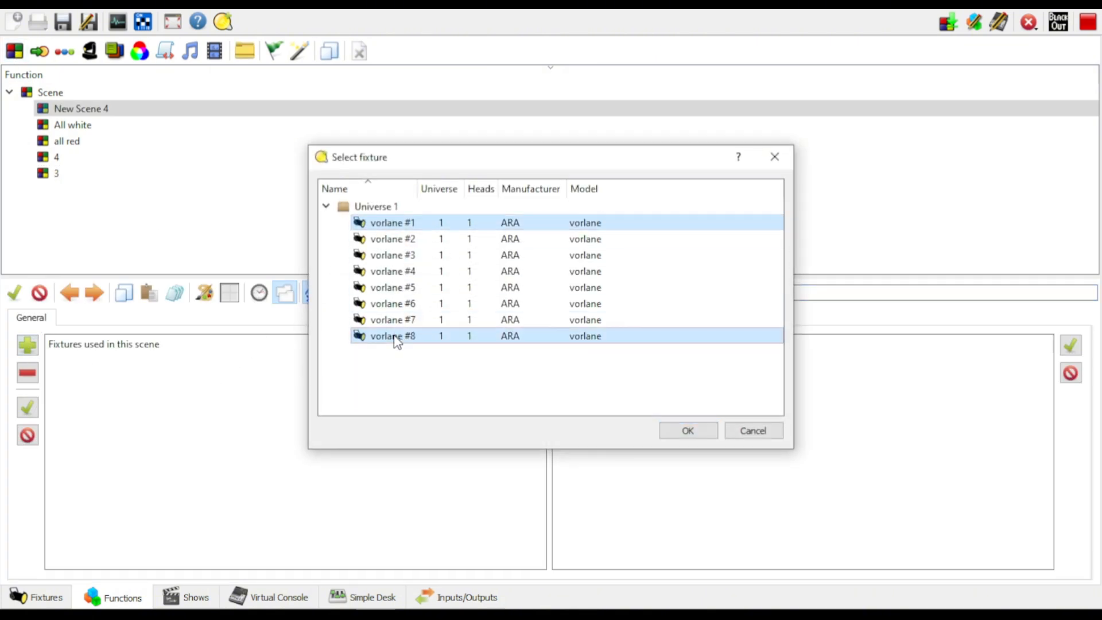
pyautogui.keyDown('shift'); pyautogui.click(401, 235); pyautogui.keyUp('shift')
pyautogui.click(695, 431)
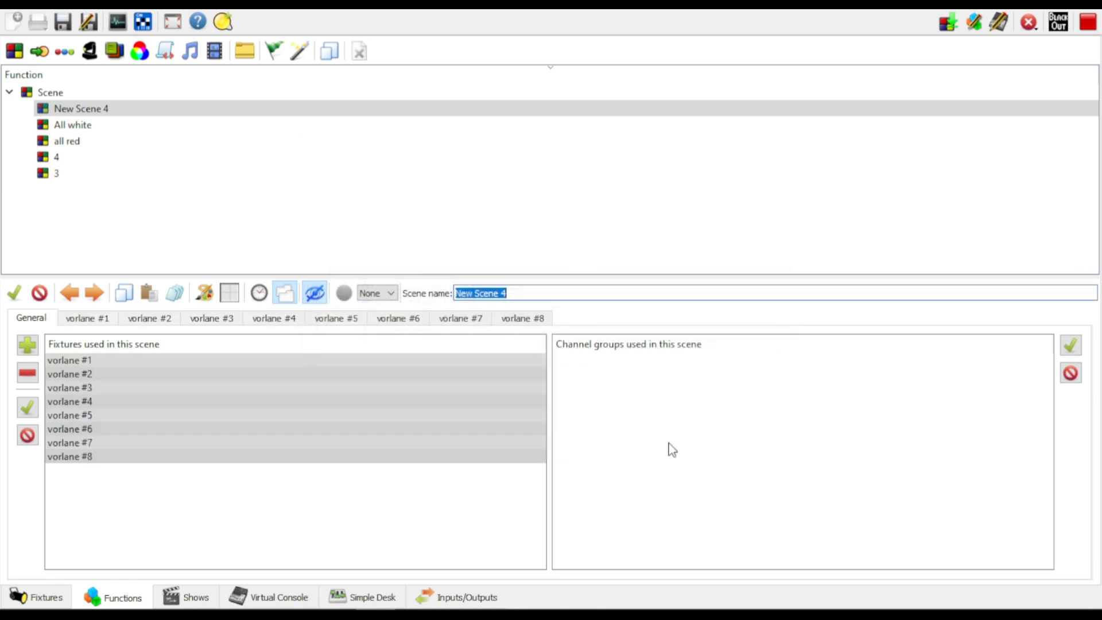
# Enable only the red, green and blue channels of vorlane #1 in the new scene, leaving channels 4 to 6 disabled
pyautogui.click(87, 320)
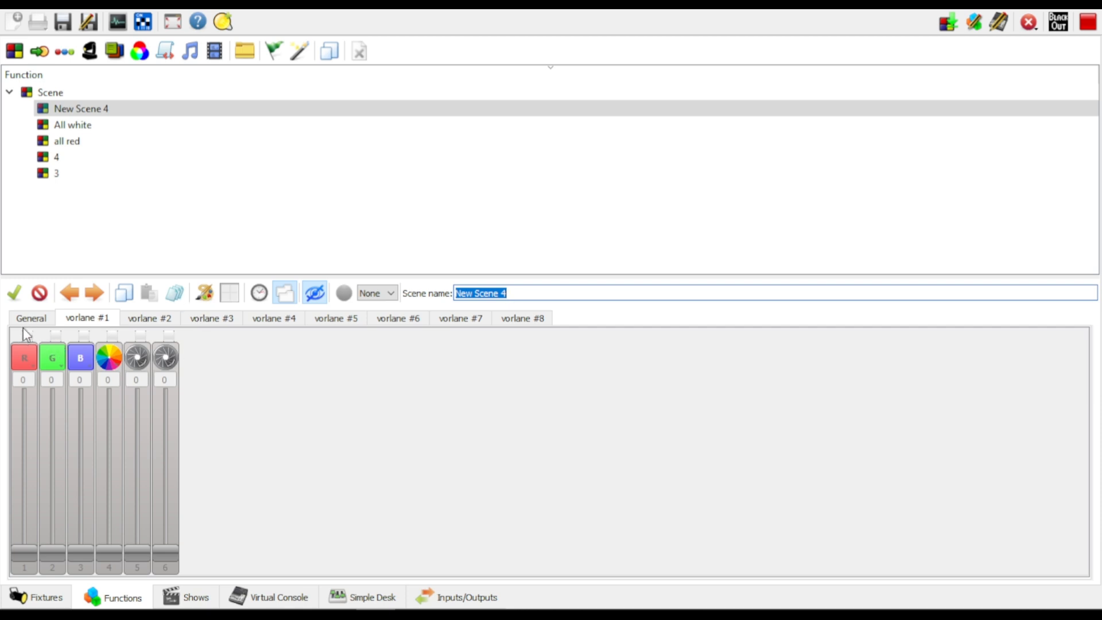
pyautogui.click(14, 293)
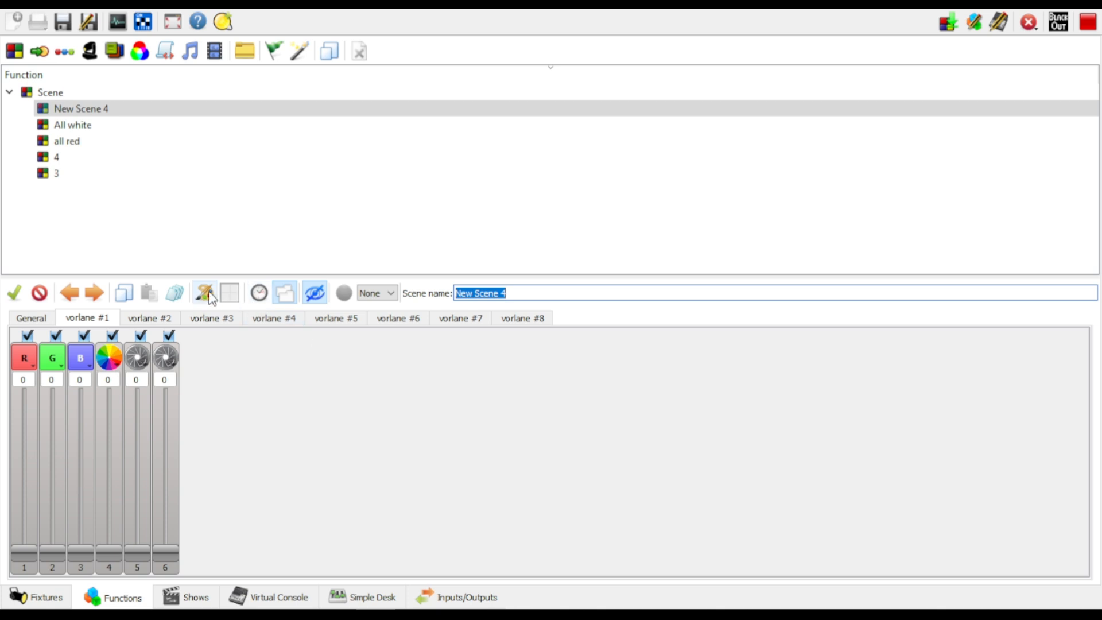
pyautogui.click(169, 336)
pyautogui.click(141, 335)
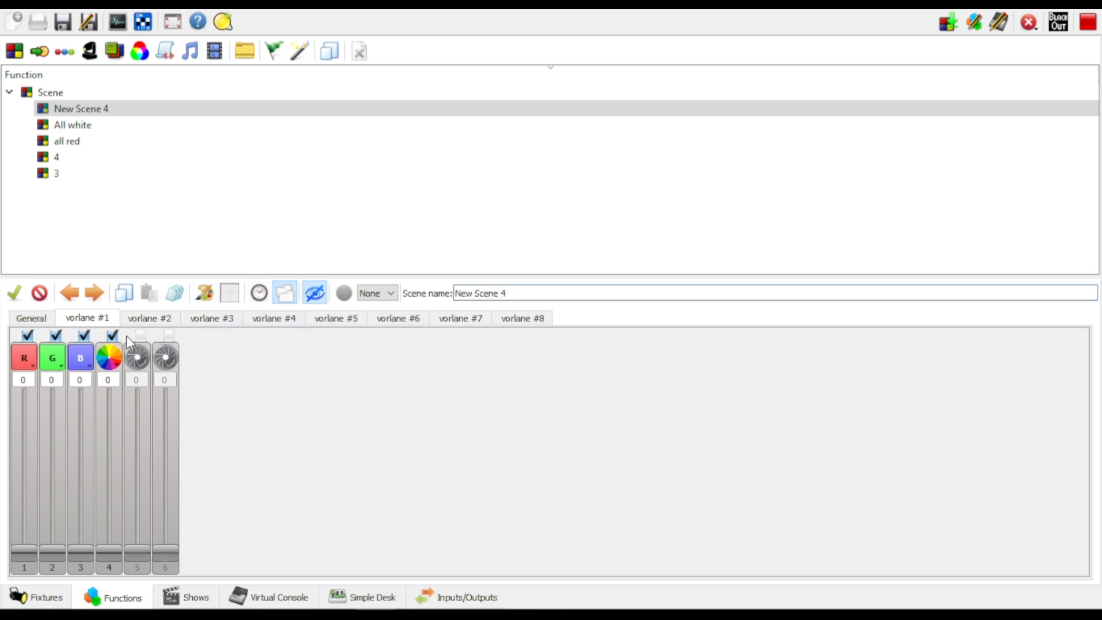
pyautogui.click(113, 335)
# Set vorlane #1's colour in the new scene to #c8c86b (red 200, green 200, blue 107) by sampling it from the screen
pyautogui.click(212, 295)
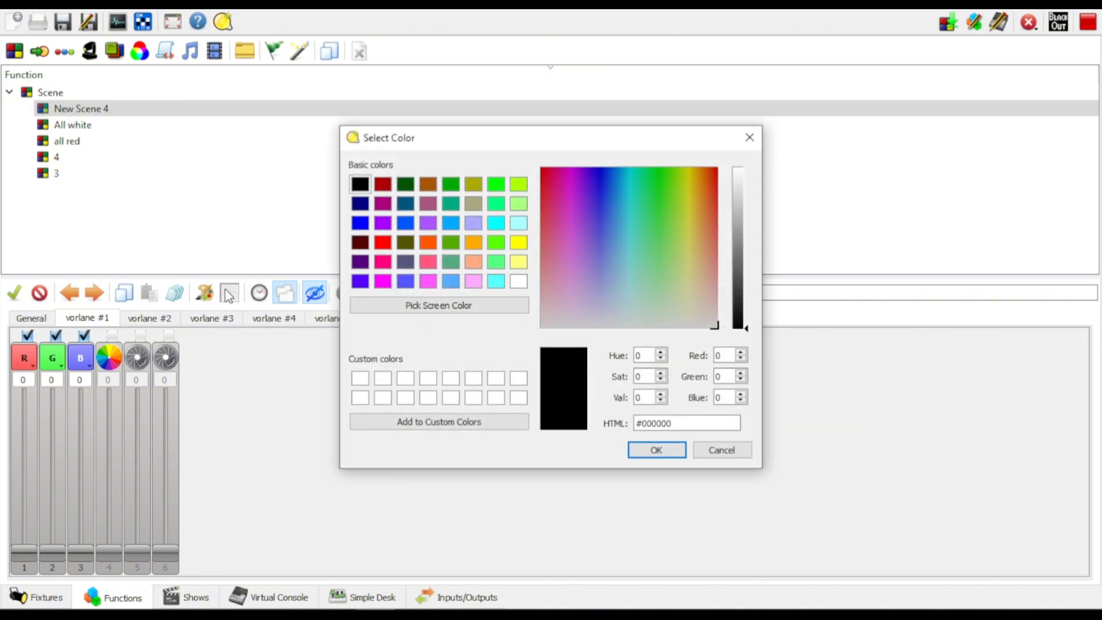
pyautogui.click(456, 307)
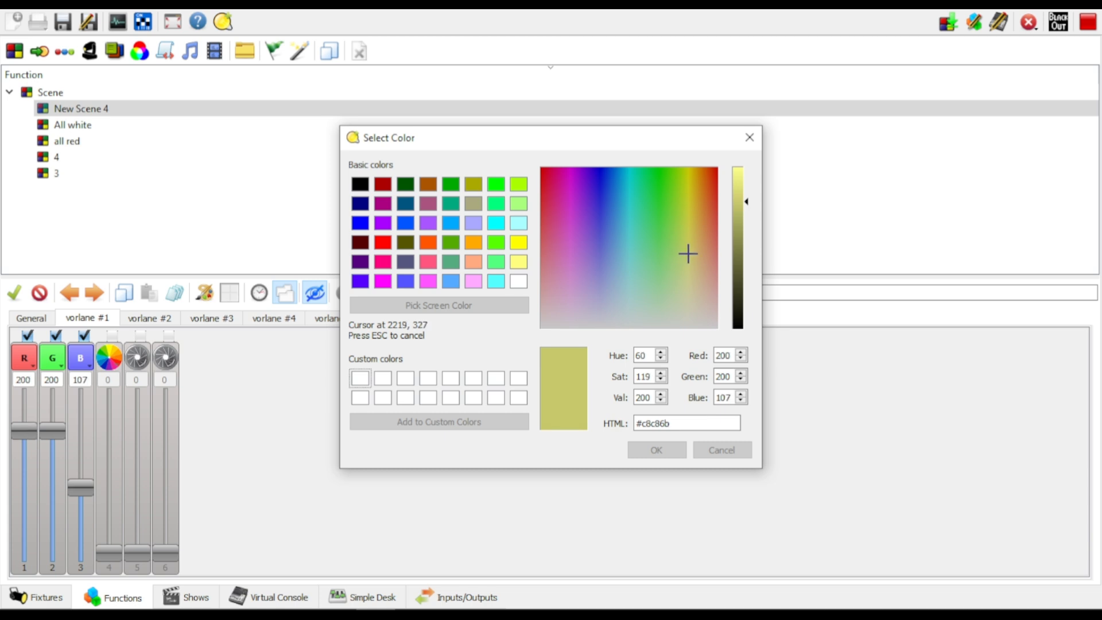
pyautogui.click(689, 254)
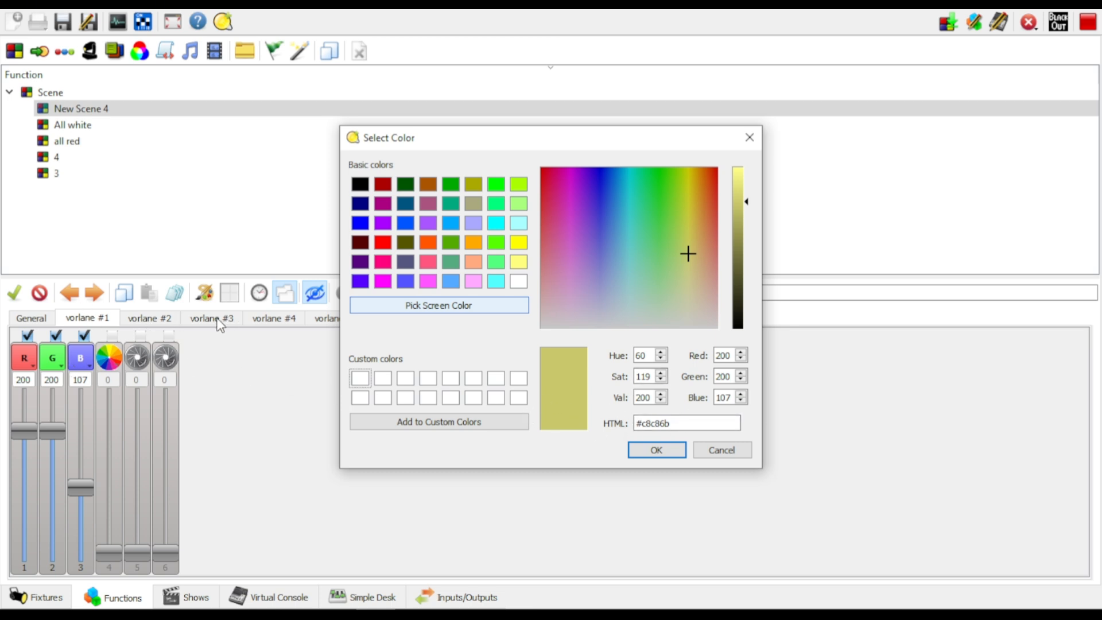
pyautogui.moveTo(705, 426); pyautogui.dragTo(536, 438)
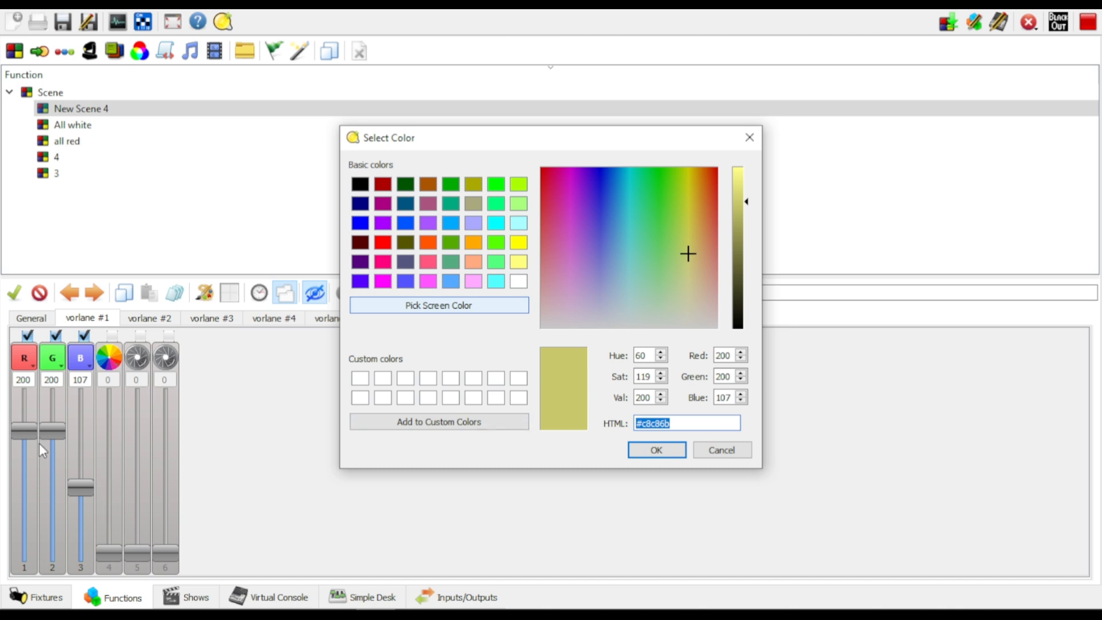
pyautogui.click(659, 452)
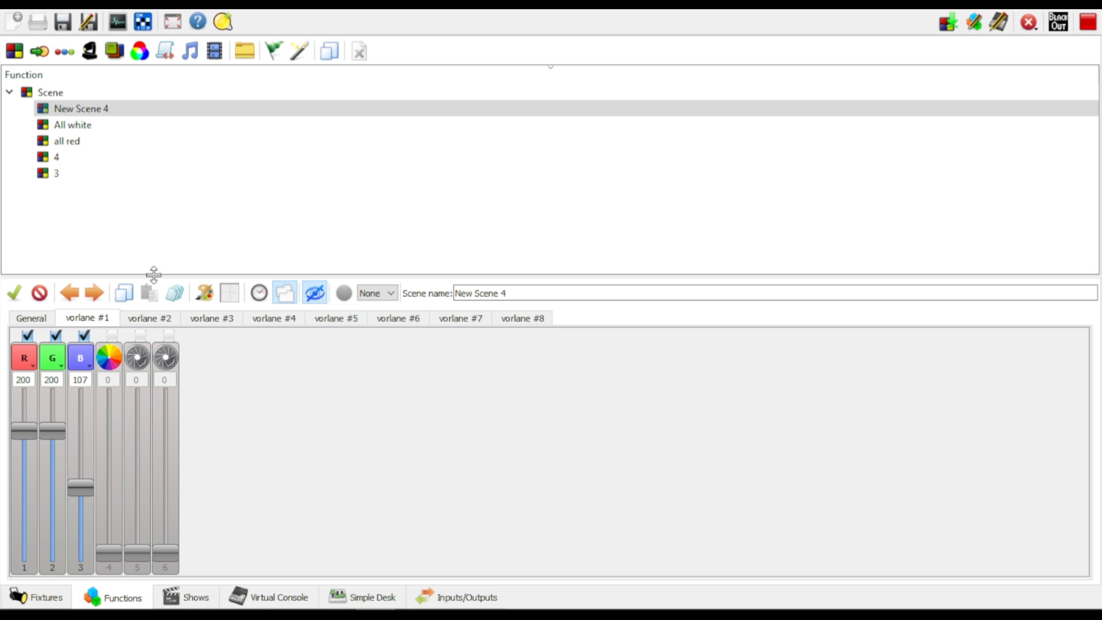
# Examine the channel values of vorlane #2 to vorlane #8 in the new scene and return to vorlane #1
pyautogui.click(148, 317)
pyautogui.click(233, 319)
pyautogui.click(282, 319)
pyautogui.click(336, 319)
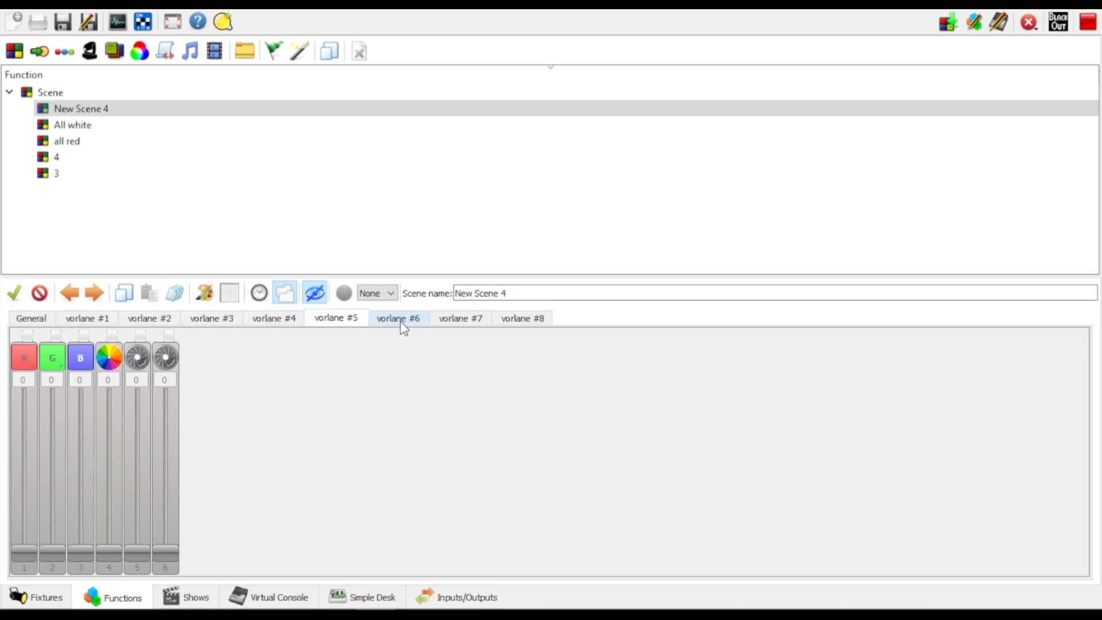
pyautogui.click(401, 321)
pyautogui.click(459, 321)
pyautogui.click(497, 323)
pyautogui.click(87, 318)
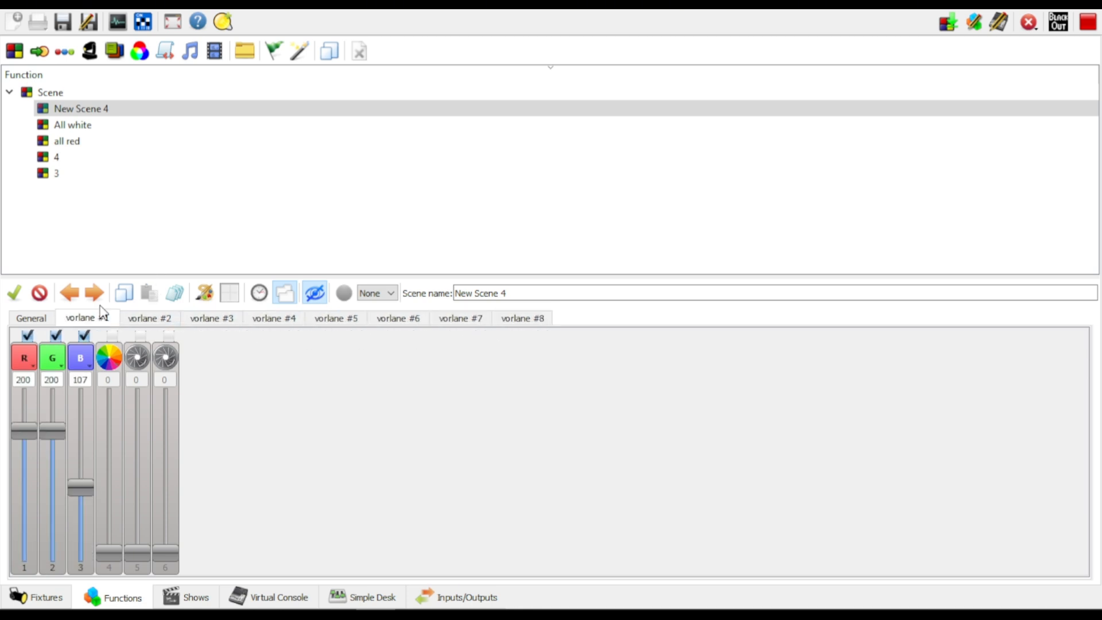
# Copy vorlane #1's channel values to all fixtures in the new scene and check them on vorlane #2 to #8
pyautogui.click(175, 295)
pyautogui.click(166, 320)
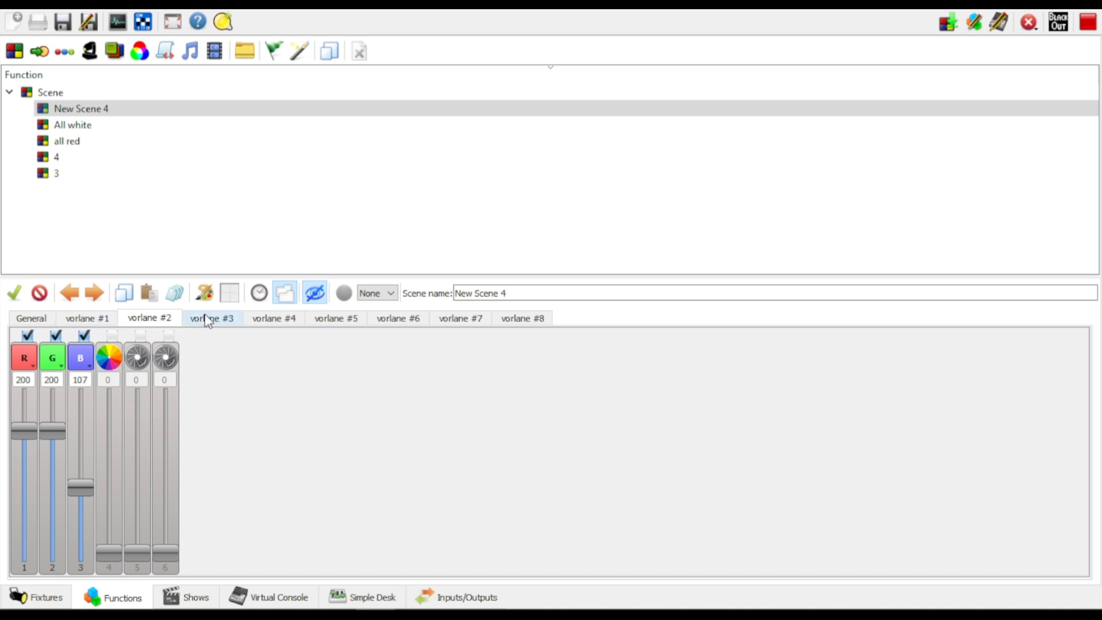
pyautogui.click(206, 320)
pyautogui.click(284, 319)
pyautogui.click(339, 320)
pyautogui.click(396, 319)
pyautogui.click(503, 322)
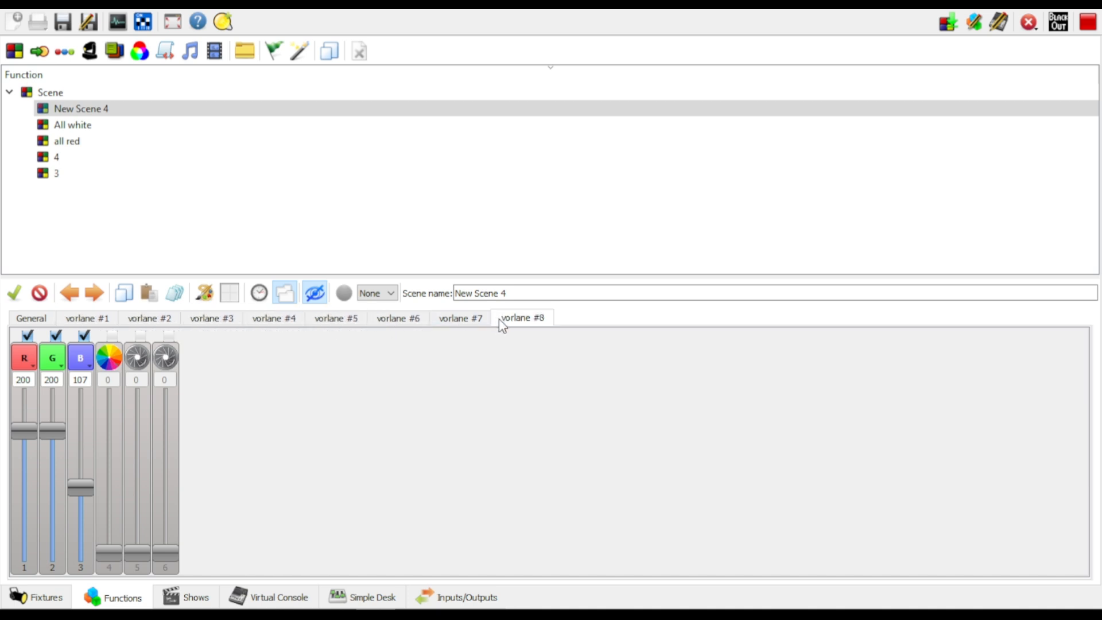
pyautogui.click(466, 321)
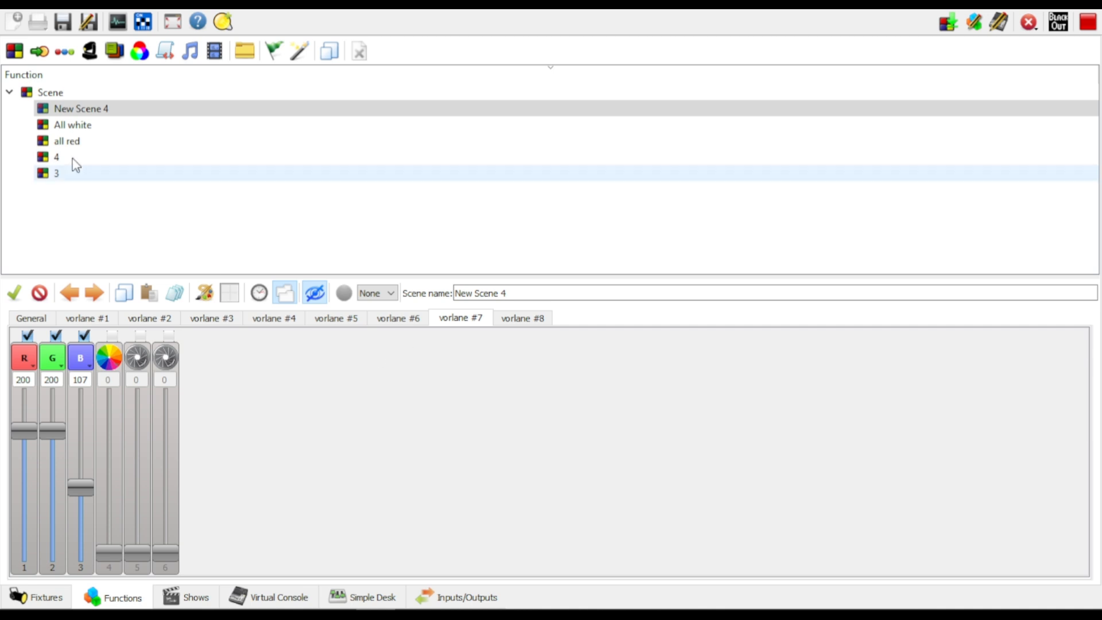
# Open the Virtual Console and view the Par Light Control and Beam Control frames
pyautogui.click(274, 597)
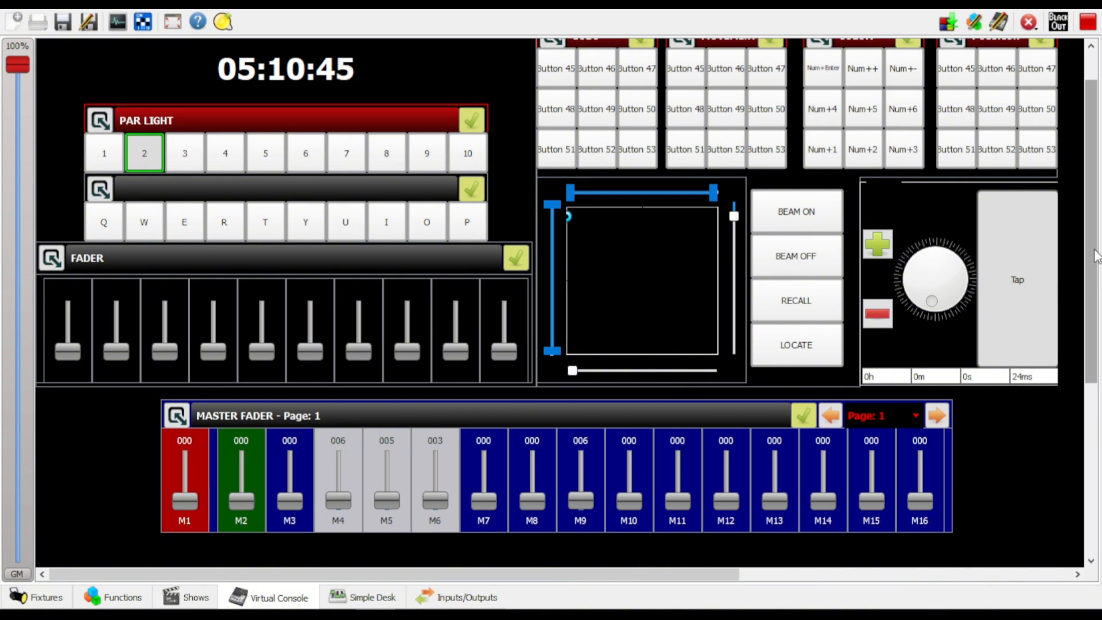
pyautogui.scroll(1, 1093, 252)
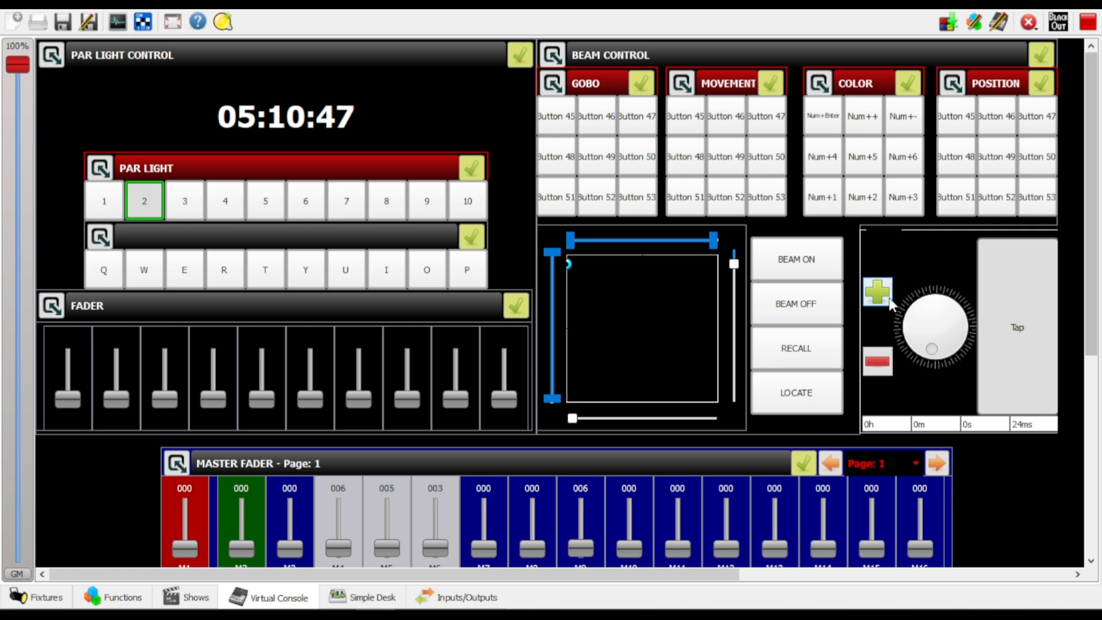